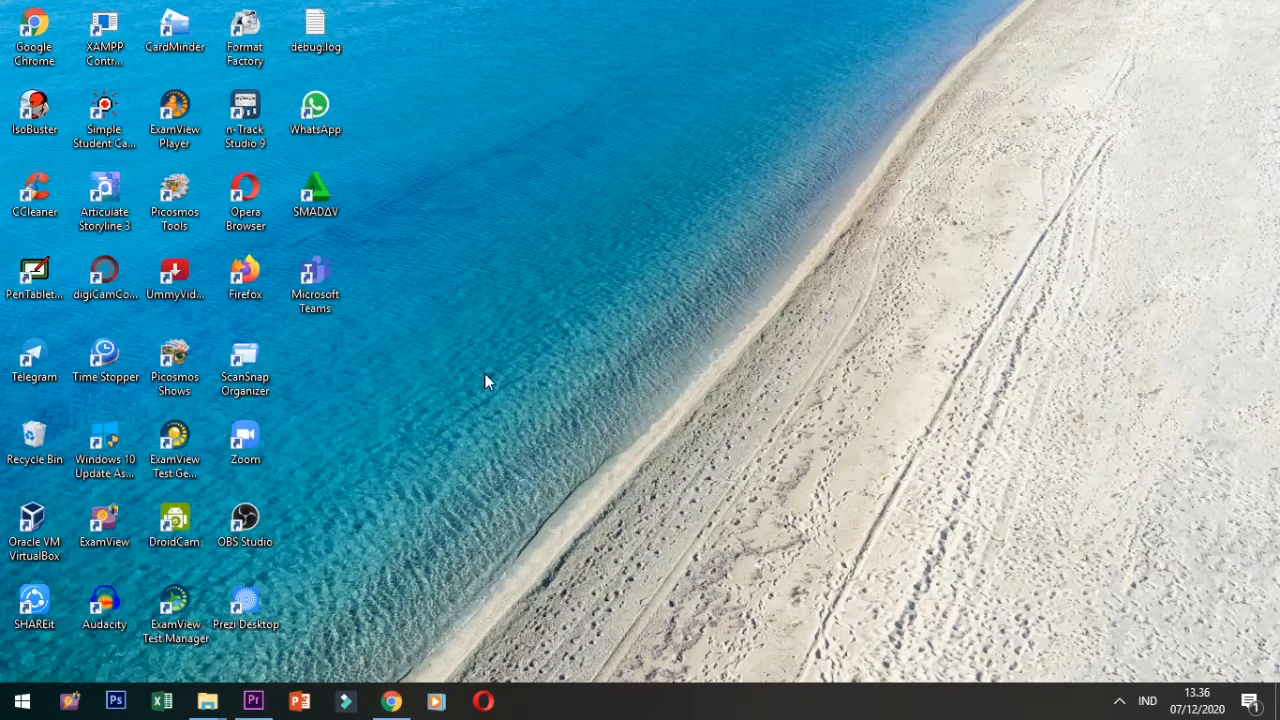
Switch to Premiere Pro and place Kelas1.jpg on V2 and opening.mp3 on A1 at the start of the sequence
{"action": "left_click", "coordinate": [253, 701]}
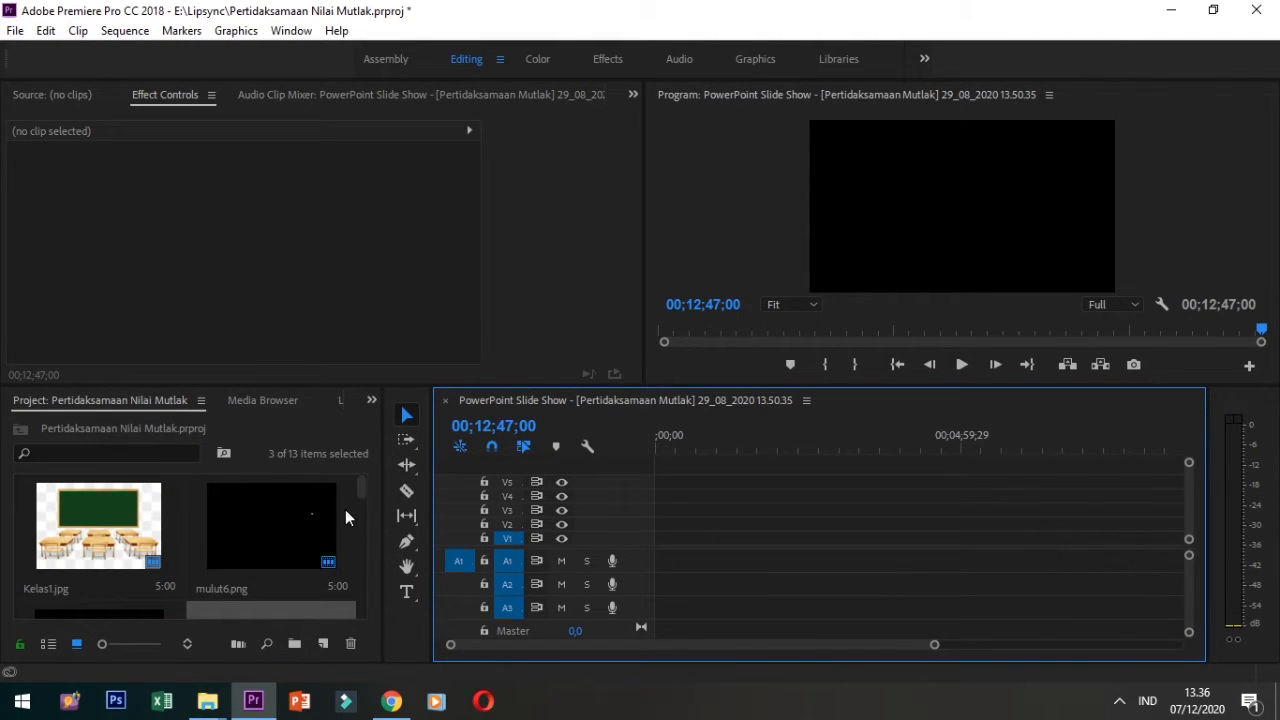
{"action": "mouse_move", "coordinate": [359, 487]}
{"action": "left_mouse_down"}
{"action": "mouse_move", "coordinate": [359, 580]}
{"action": "mouse_move", "coordinate": [364, 489]}
{"action": "left_mouse_up"}
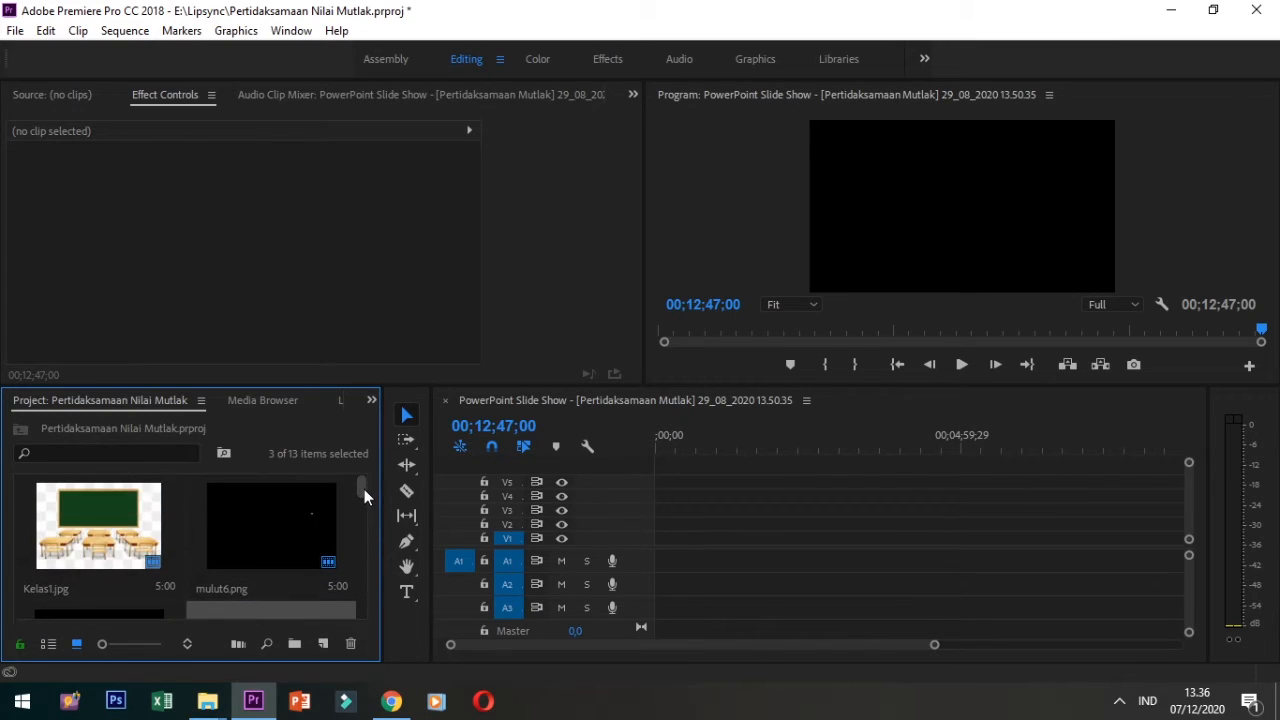
{"action": "left_click", "coordinate": [97, 527]}
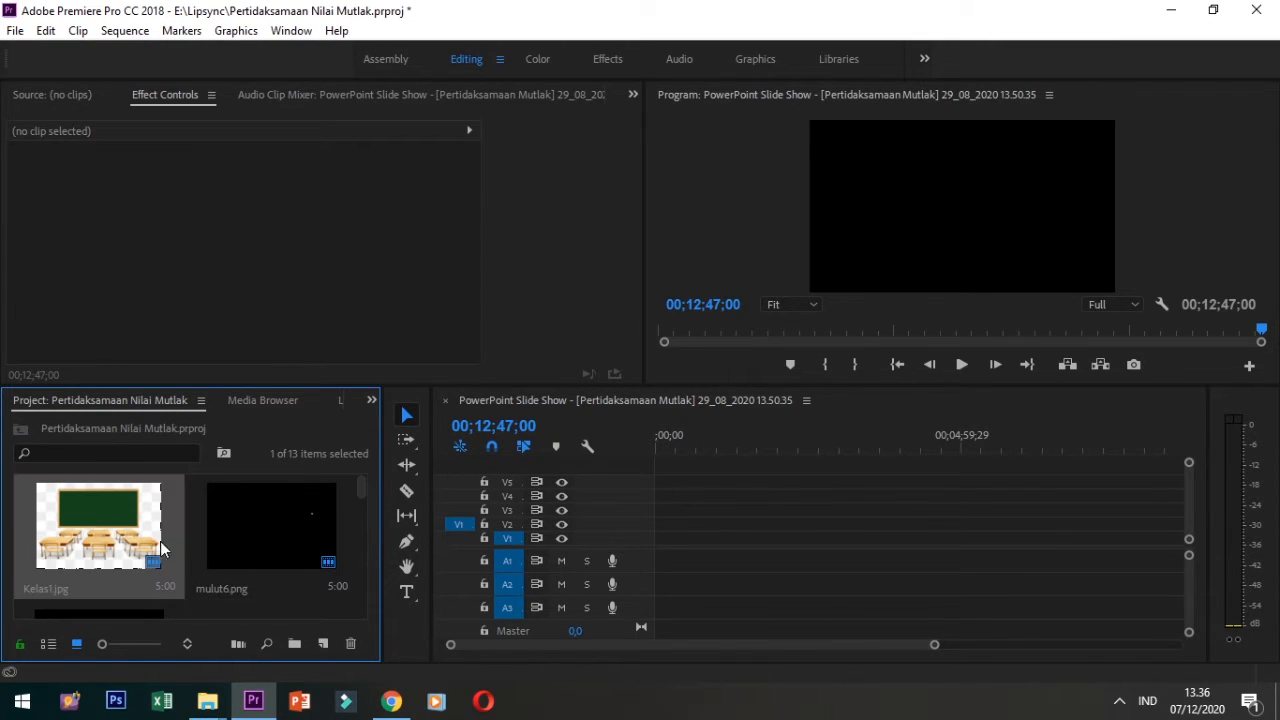
{"action": "left_click_drag", "start_coordinate": [97, 530], "coordinate": [662, 527]}
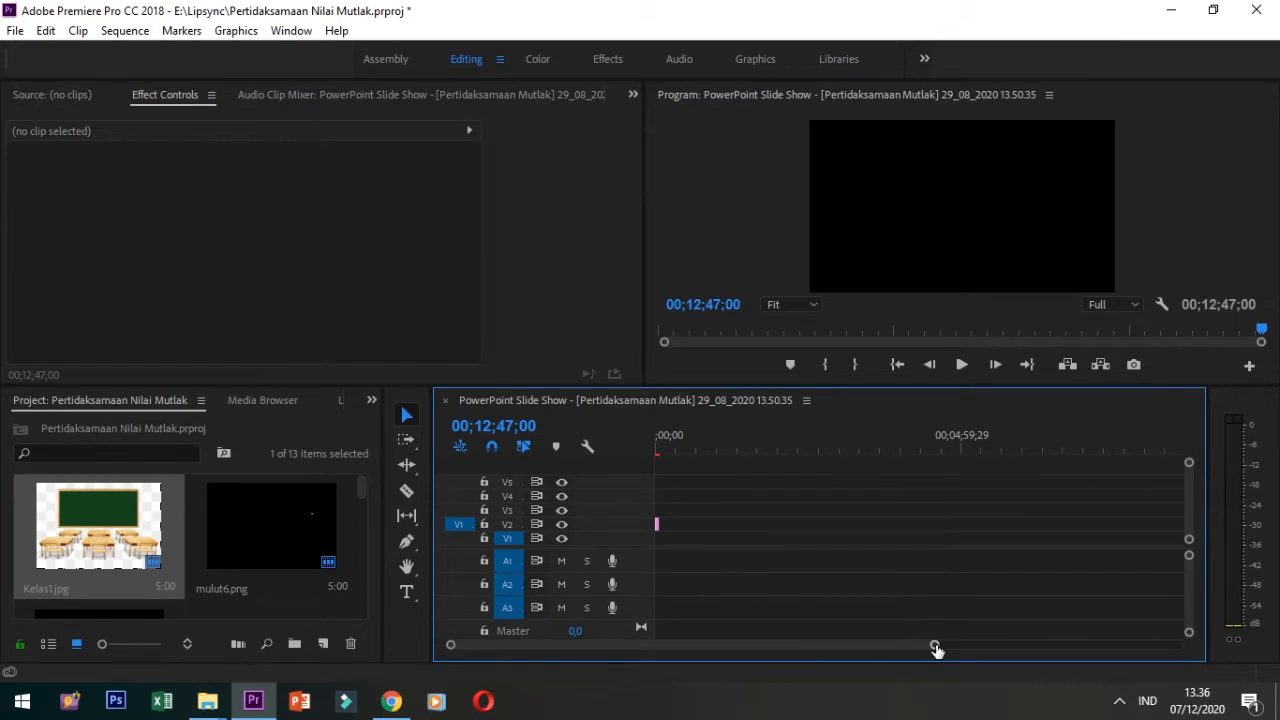
{"action": "left_click_drag", "start_coordinate": [933, 645], "coordinate": [548, 645]}
{"action": "left_click", "coordinate": [896, 365]}
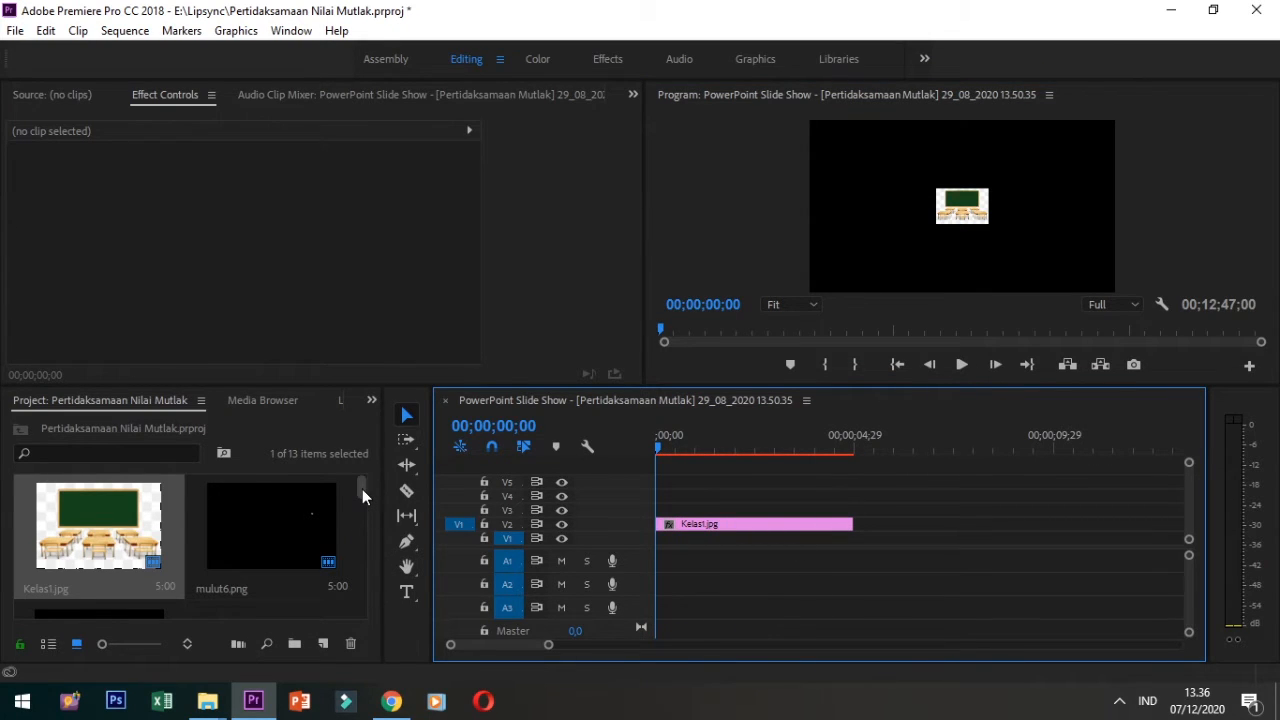
{"action": "left_click_drag", "start_coordinate": [362, 489], "coordinate": [361, 514]}
{"action": "left_click_drag", "start_coordinate": [282, 511], "coordinate": [672, 546]}
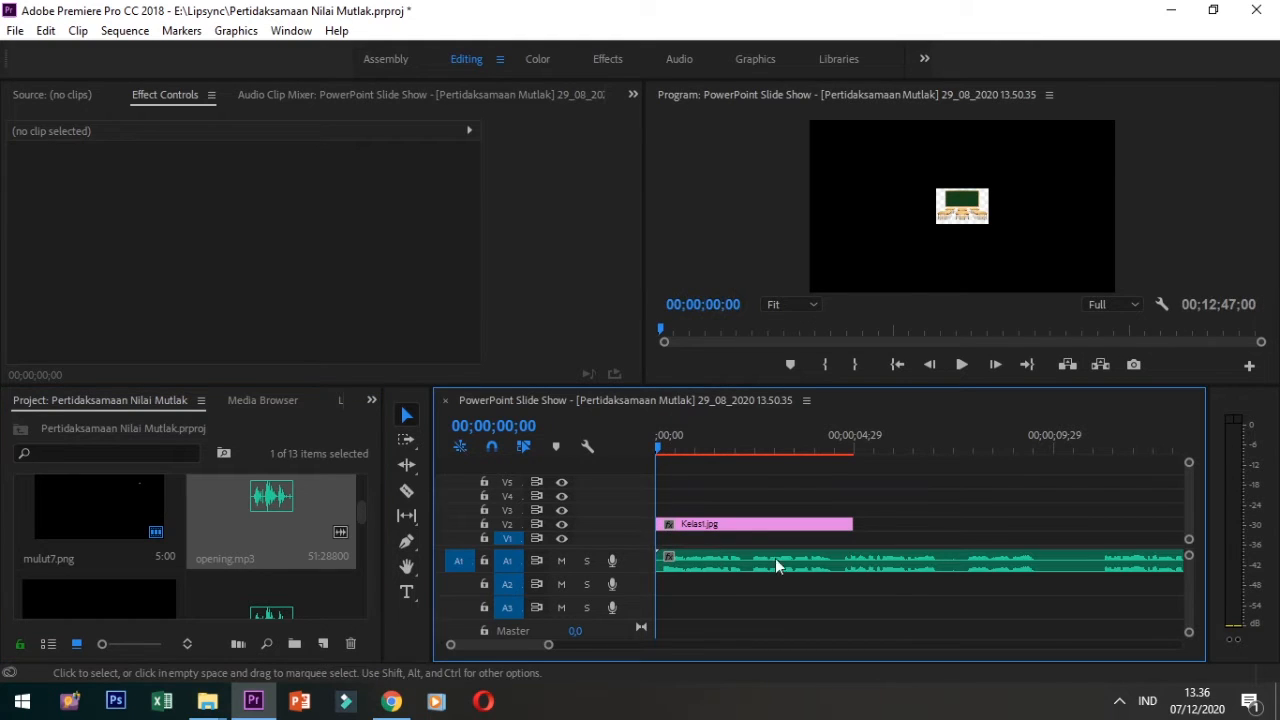
Move the Kelas1.jpg clip down to V1 and extend it to the end of the audio clip
{"action": "left_click", "coordinate": [713, 524]}
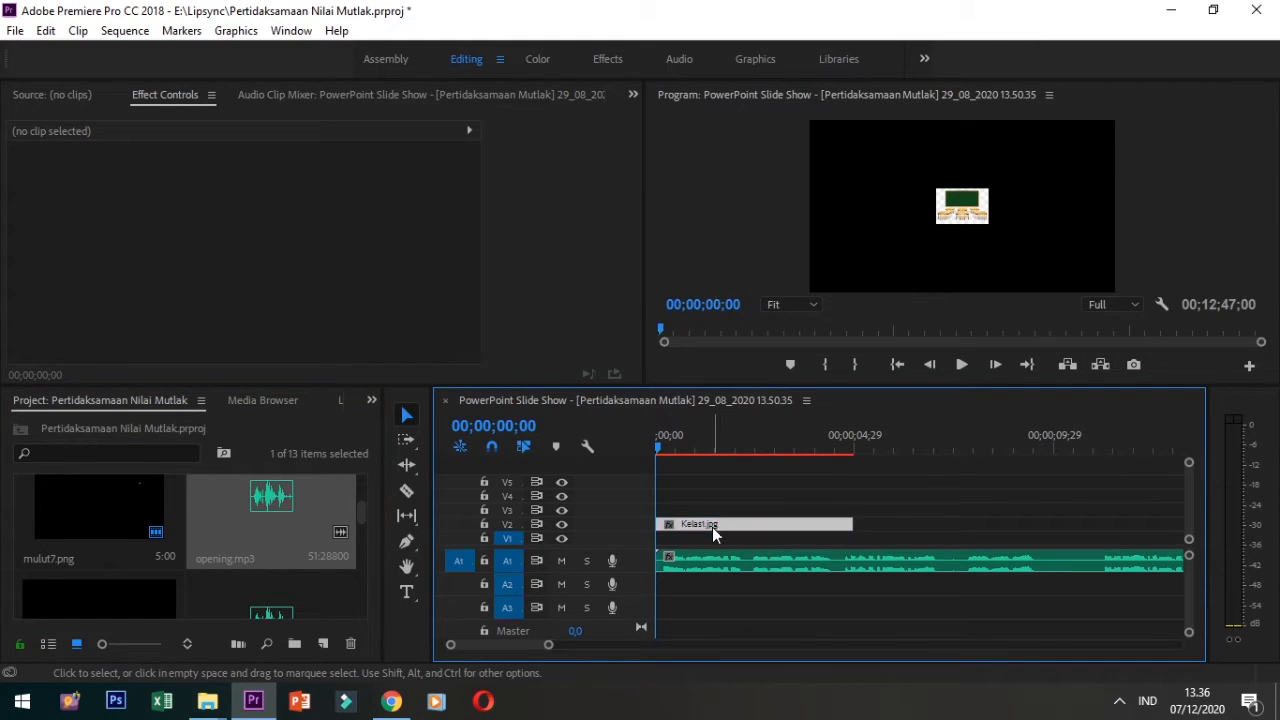
{"action": "left_click_drag", "start_coordinate": [712, 527], "coordinate": [716, 541]}
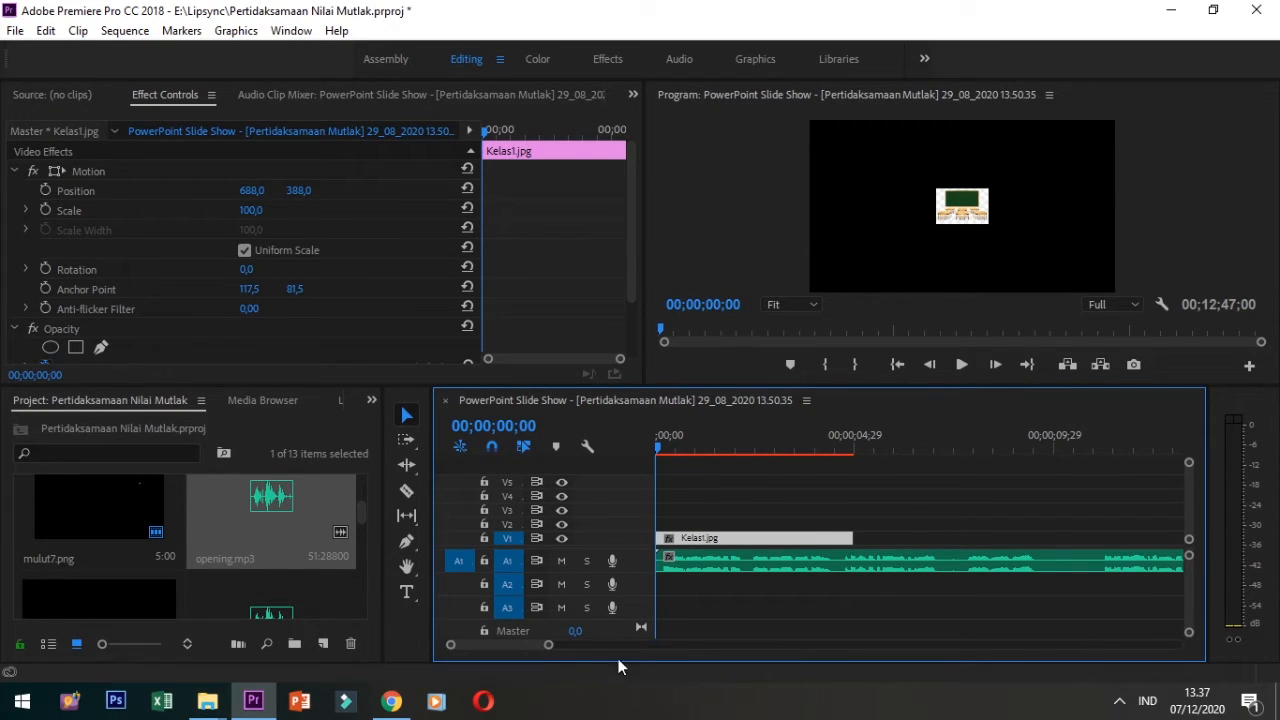
{"action": "left_click_drag", "start_coordinate": [549, 644], "coordinate": [634, 645]}
{"action": "left_click_drag", "start_coordinate": [695, 538], "coordinate": [1152, 539]}
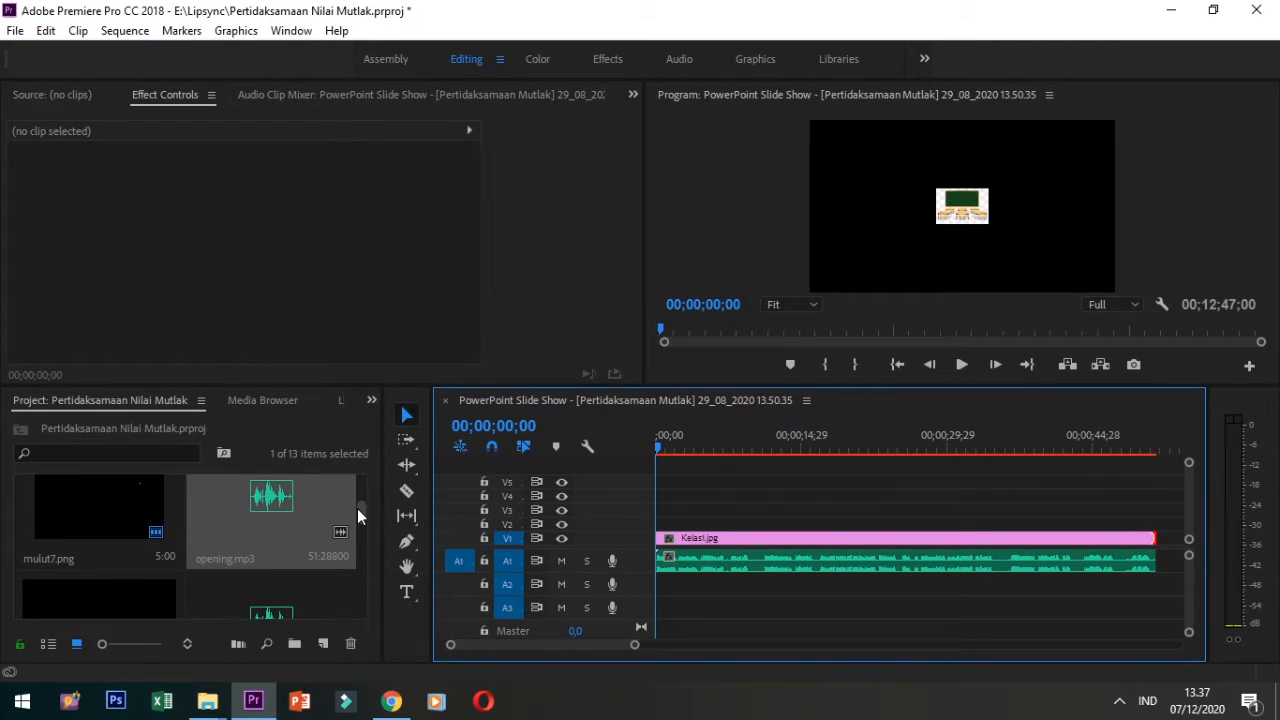
Place badan1.png on V2 at the start of the sequence
{"action": "left_click_drag", "start_coordinate": [357, 508], "coordinate": [365, 547]}
{"action": "left_click_drag", "start_coordinate": [297, 523], "coordinate": [605, 523]}
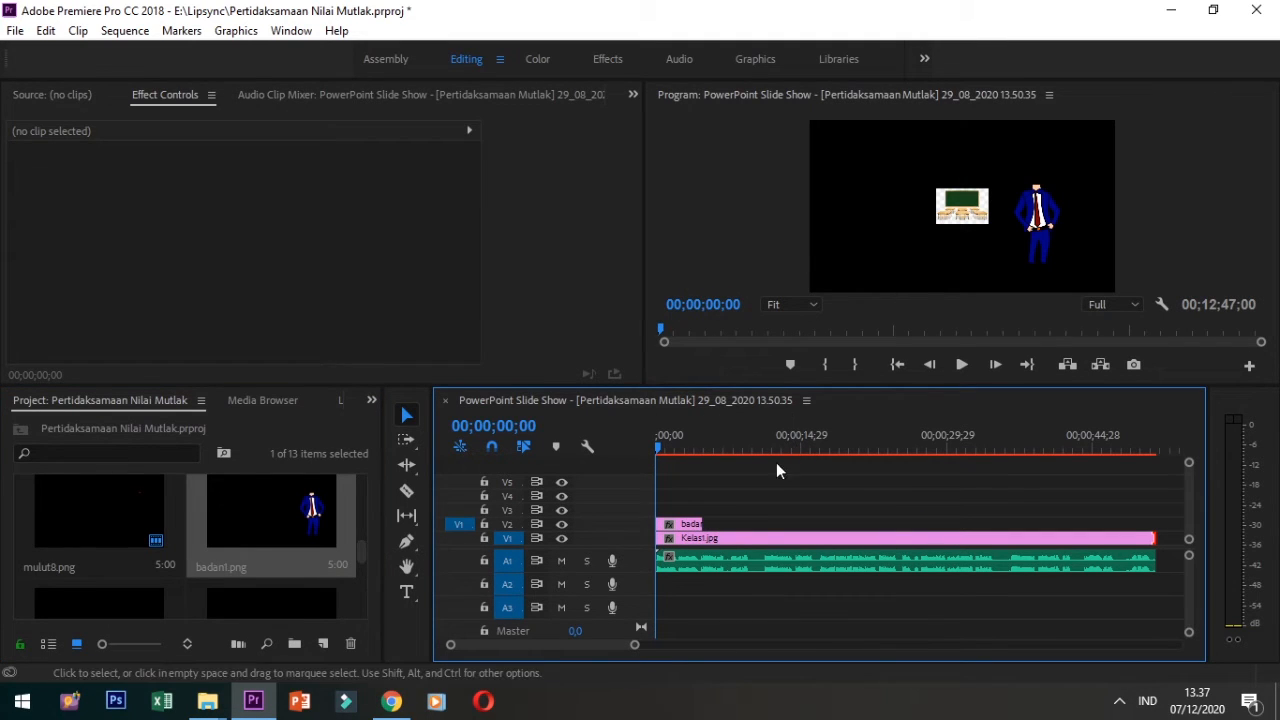
Set the Kelas1.jpg background's scale to 575 and its position to 699, 434
{"action": "left_click", "coordinate": [749, 537]}
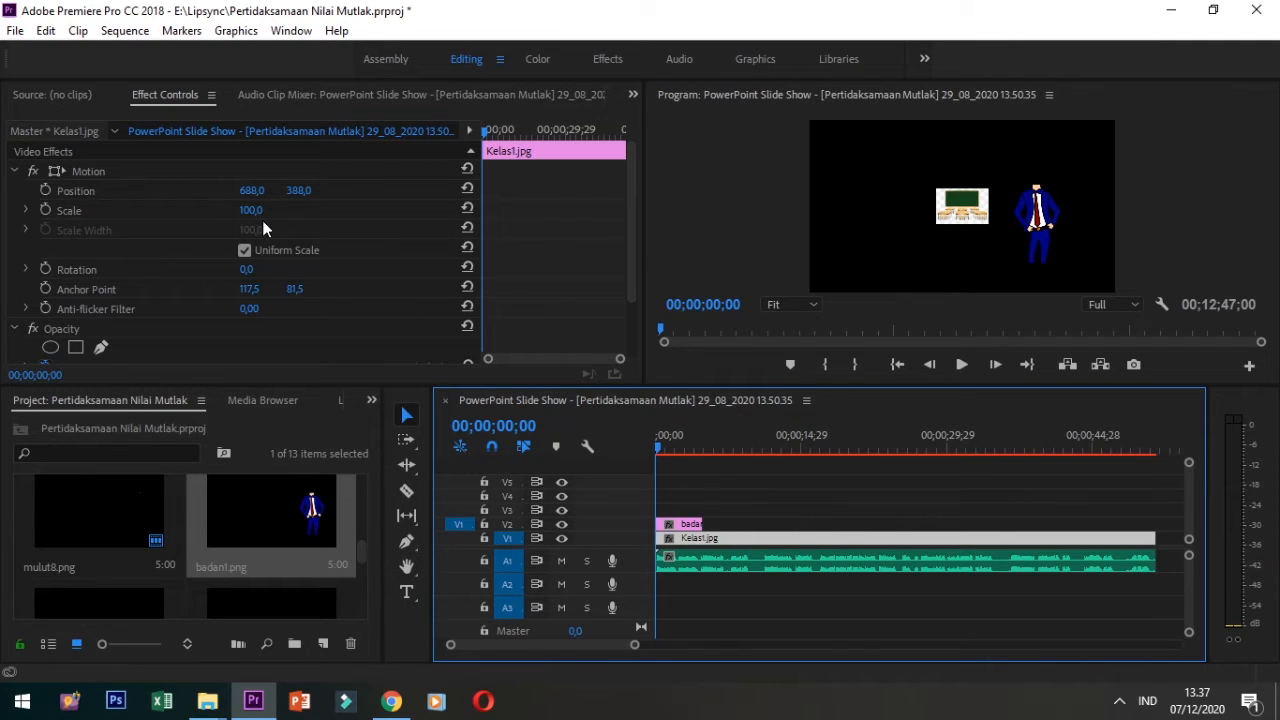
{"action": "left_click_drag", "start_coordinate": [246, 212], "coordinate": [720, 212]}
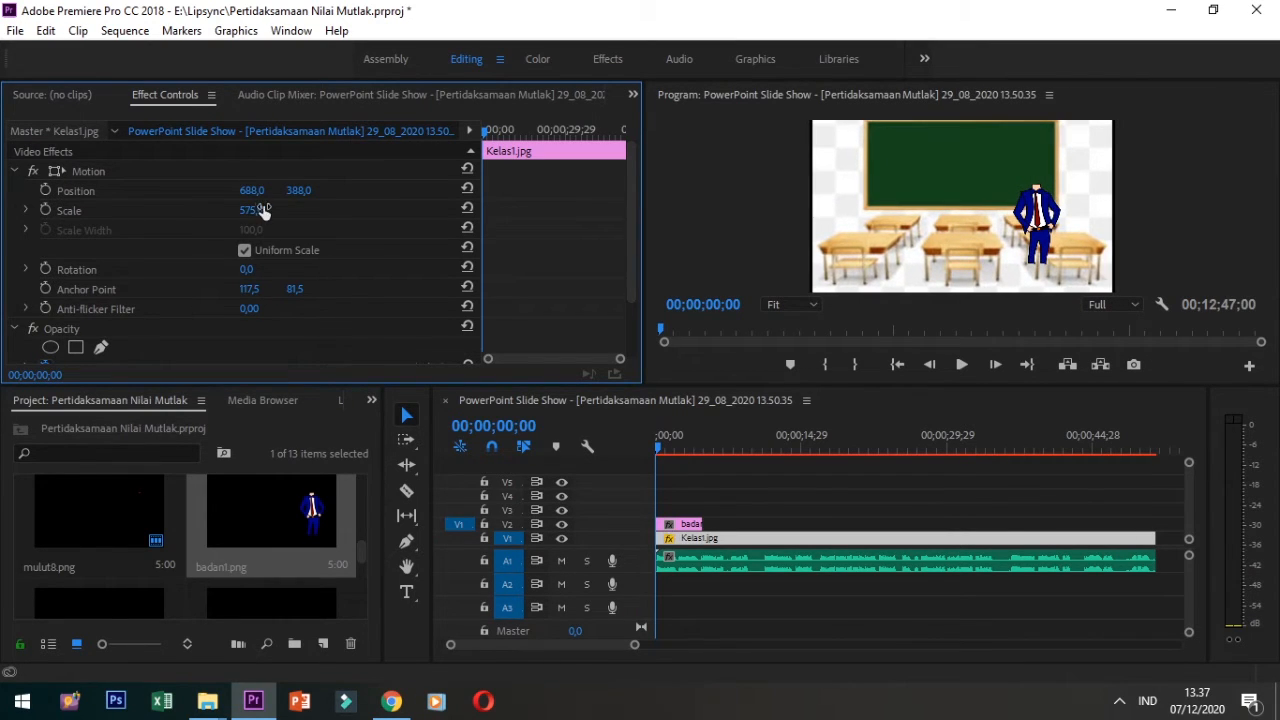
{"action": "left_click_drag", "start_coordinate": [294, 190], "coordinate": [339, 190]}
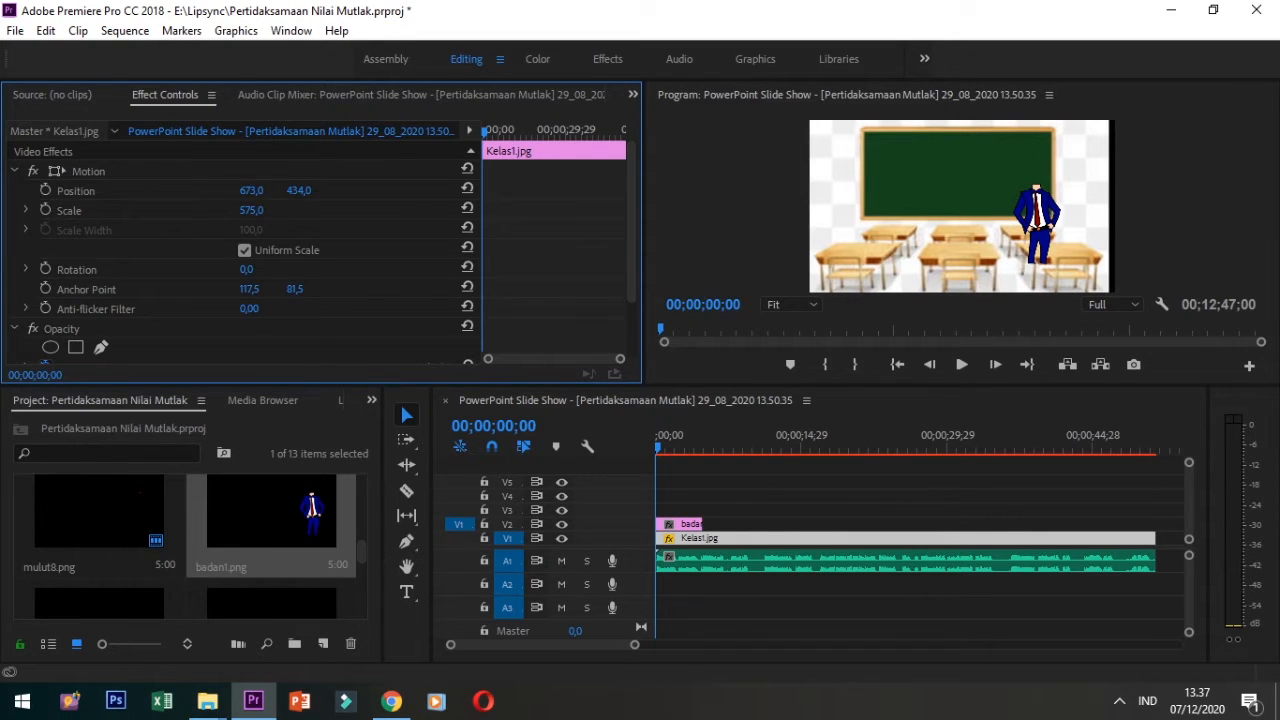
{"action": "left_click_drag", "start_coordinate": [252, 190], "coordinate": [261, 190]}
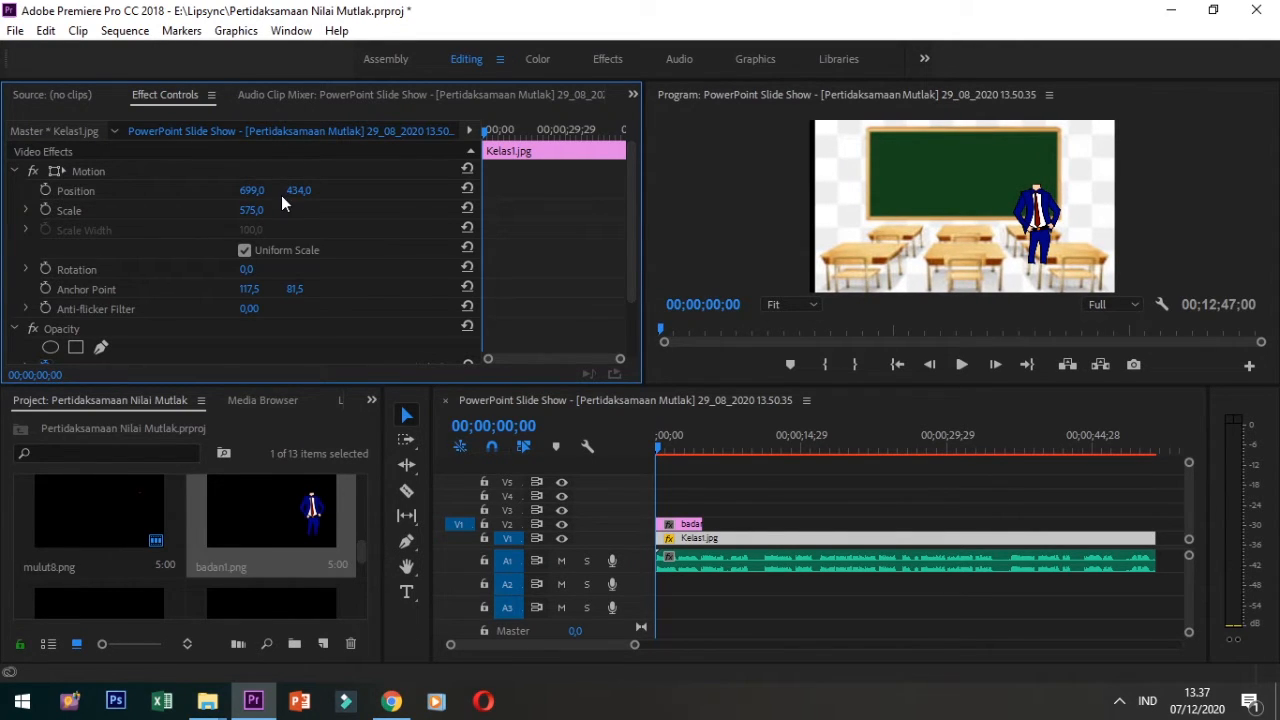
Set the badan1.png body clip's scale to 167 and its position to -380, 556
{"action": "left_click", "coordinate": [692, 526]}
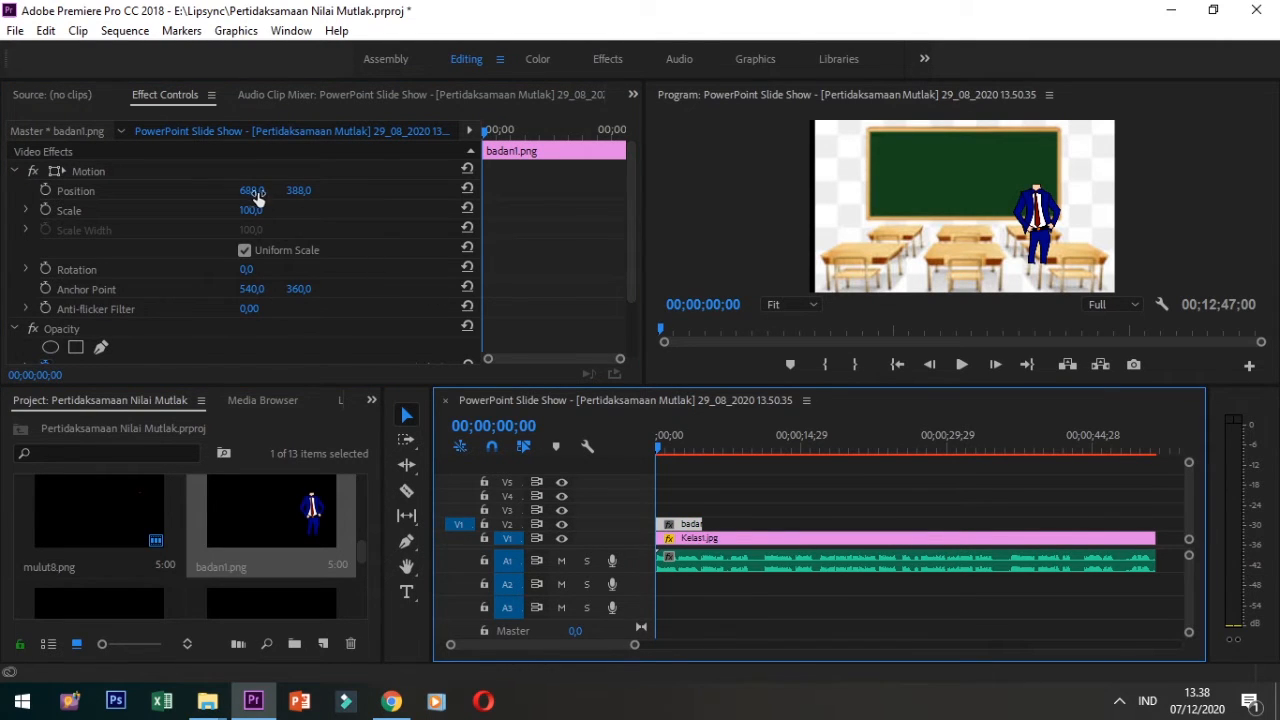
{"action": "left_click_drag", "start_coordinate": [255, 191], "coordinate": [142, 191]}
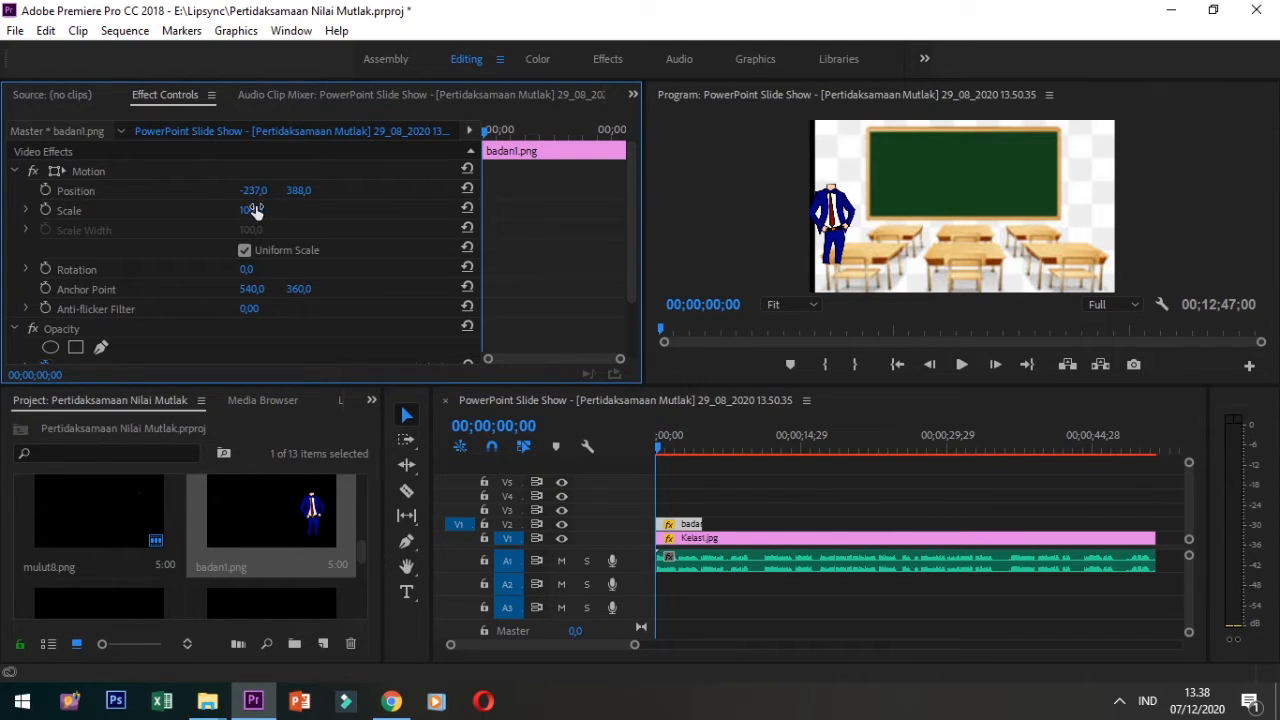
{"action": "left_click_drag", "start_coordinate": [250, 210], "coordinate": [215, 192]}
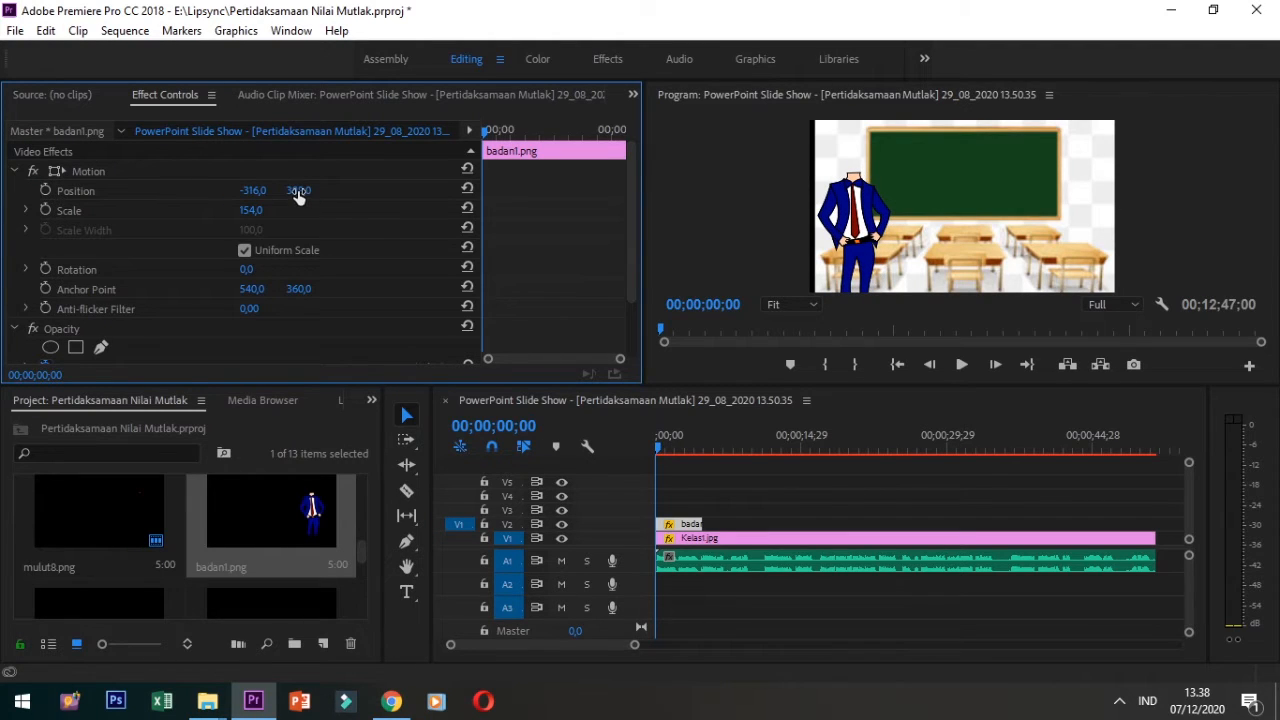
{"action": "left_click_drag", "start_coordinate": [298, 190], "coordinate": [484, 190]}
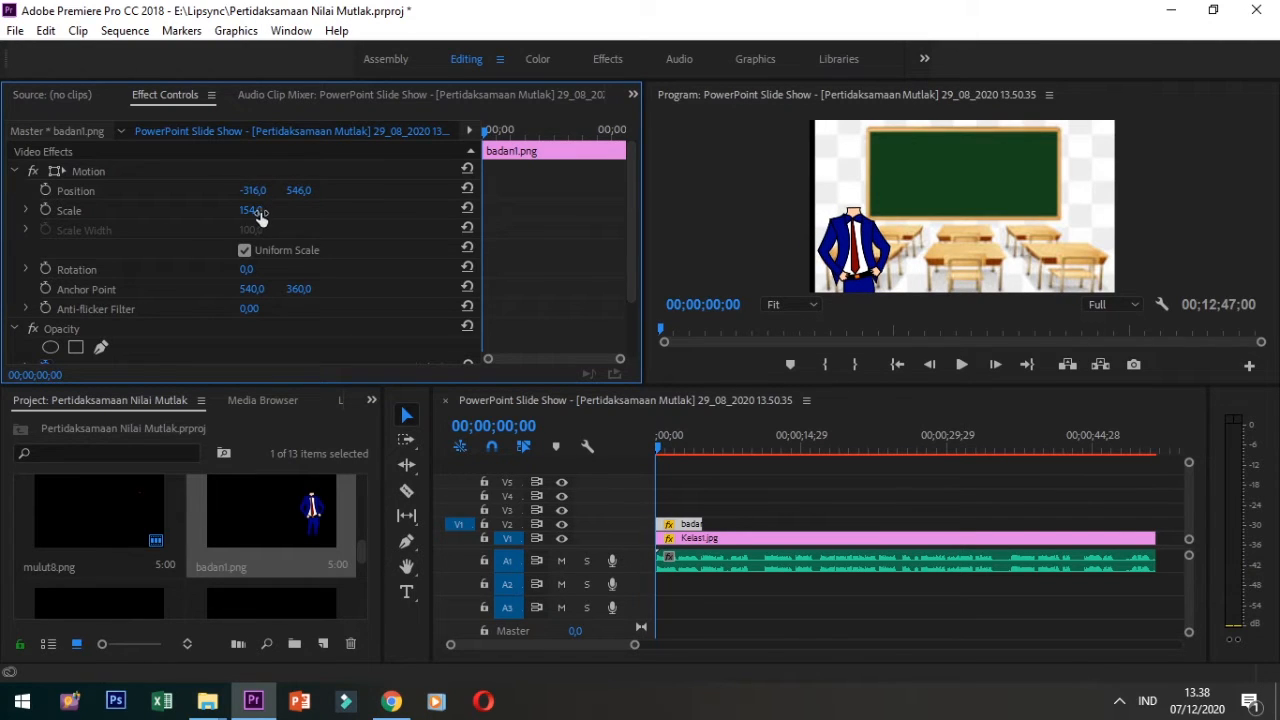
{"action": "left_click", "coordinate": [254, 210]}
{"action": "type", "text": "167"}
{"action": "key", "text": "Return"}
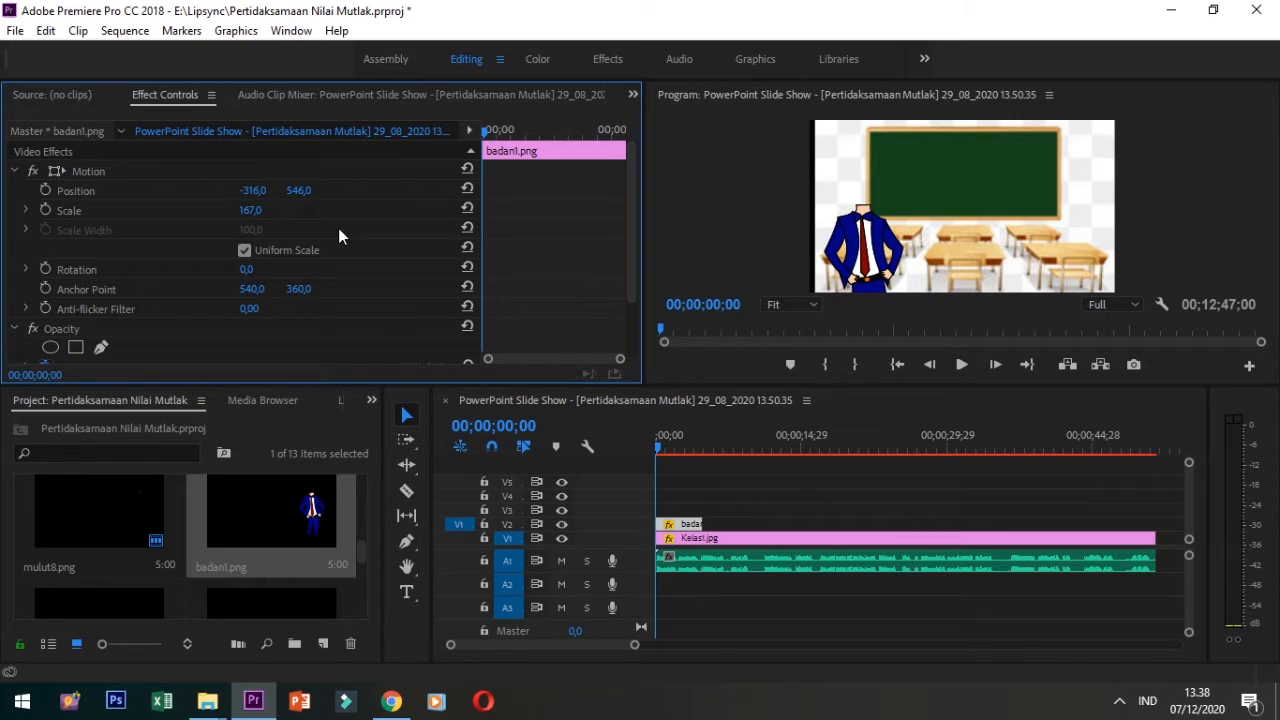
{"action": "left_click", "coordinate": [255, 191]}
{"action": "type", "text": "-380"}
{"action": "key", "text": "Return"}
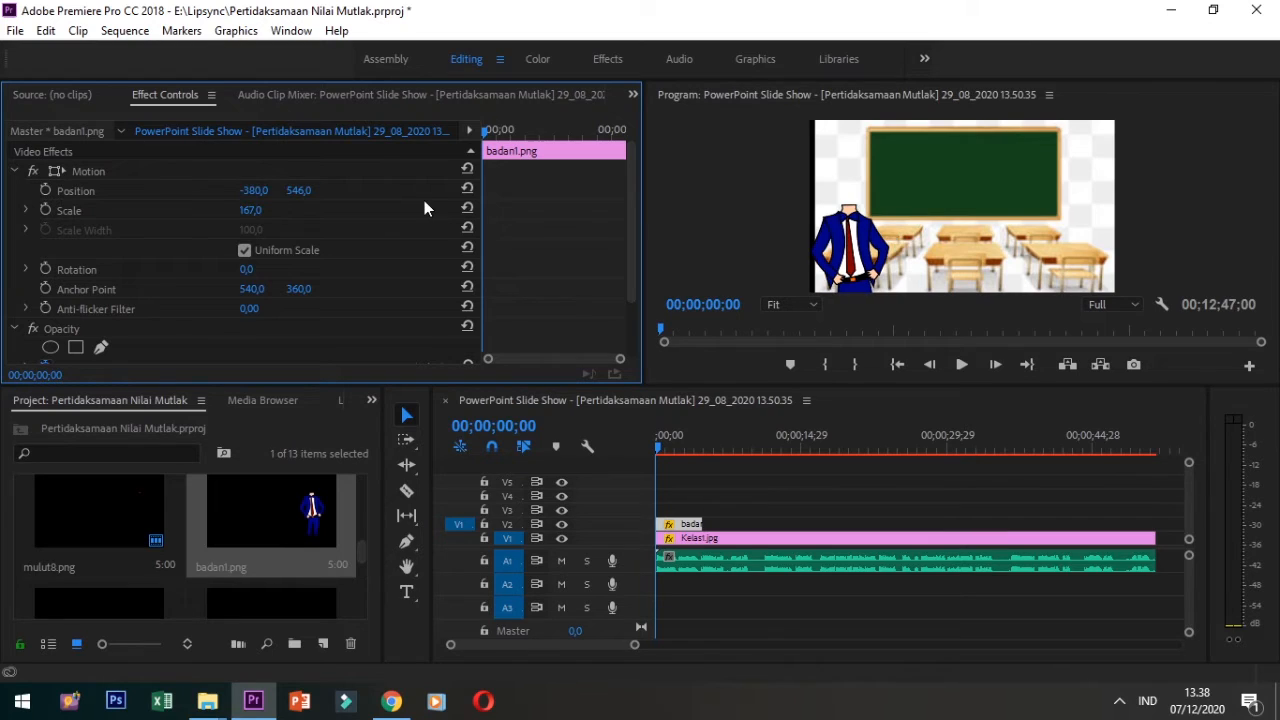
{"action": "left_click", "coordinate": [299, 191]}
{"action": "type", "text": "556"}
{"action": "key", "text": "Return"}
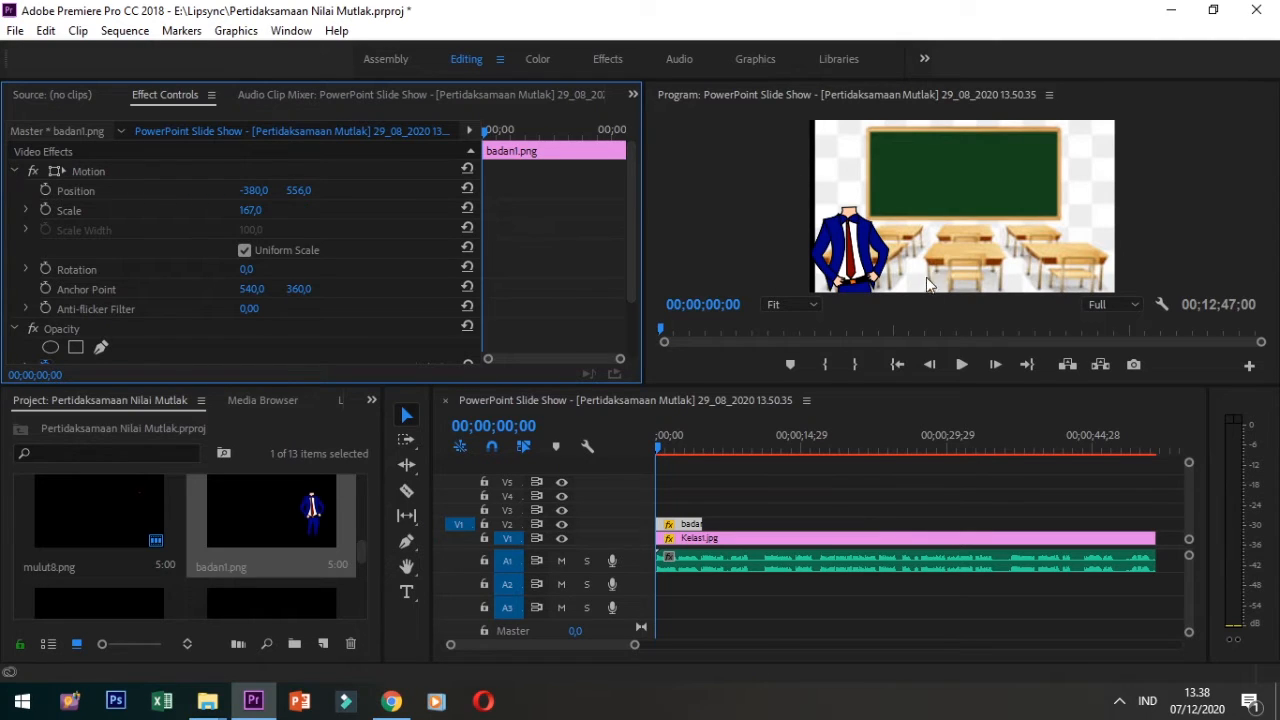
Fit the Kelas1.jpg background to the frame with horizontal position 683 and scale 586
{"action": "left_click", "coordinate": [757, 539]}
{"action": "left_click", "coordinate": [253, 195]}
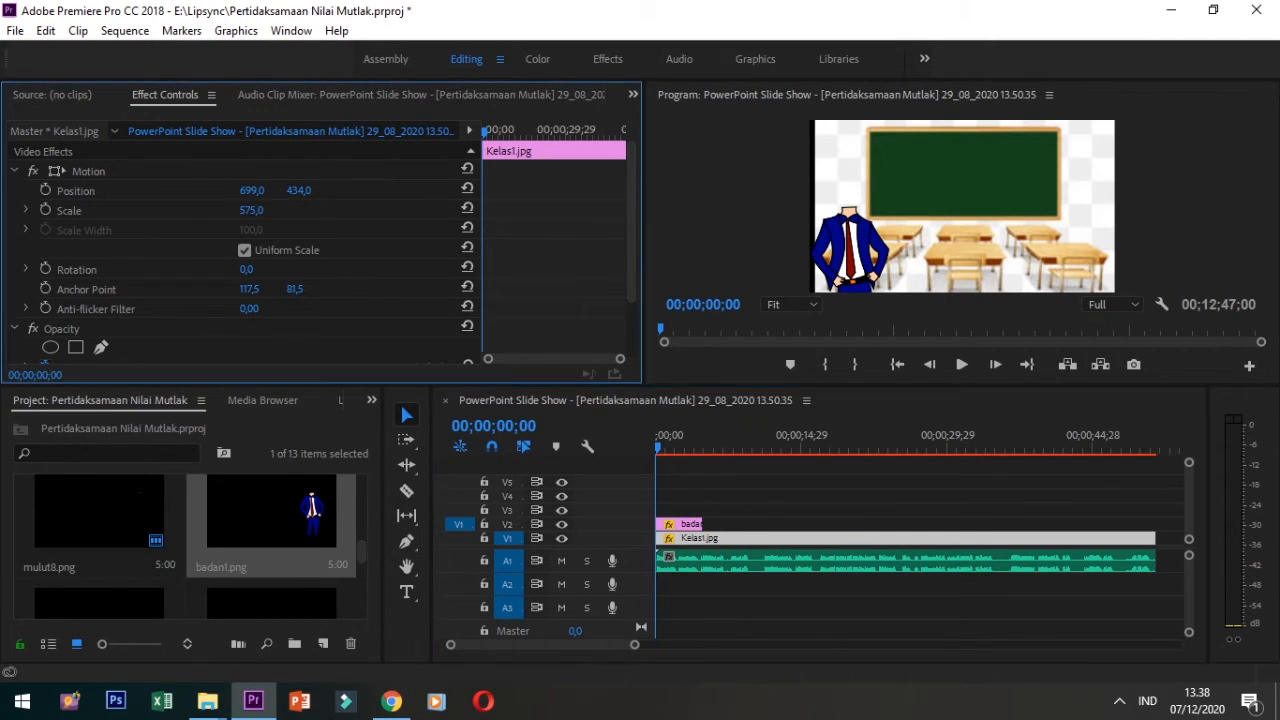
{"action": "left_click_drag", "start_coordinate": [253, 190], "coordinate": [268, 193]}
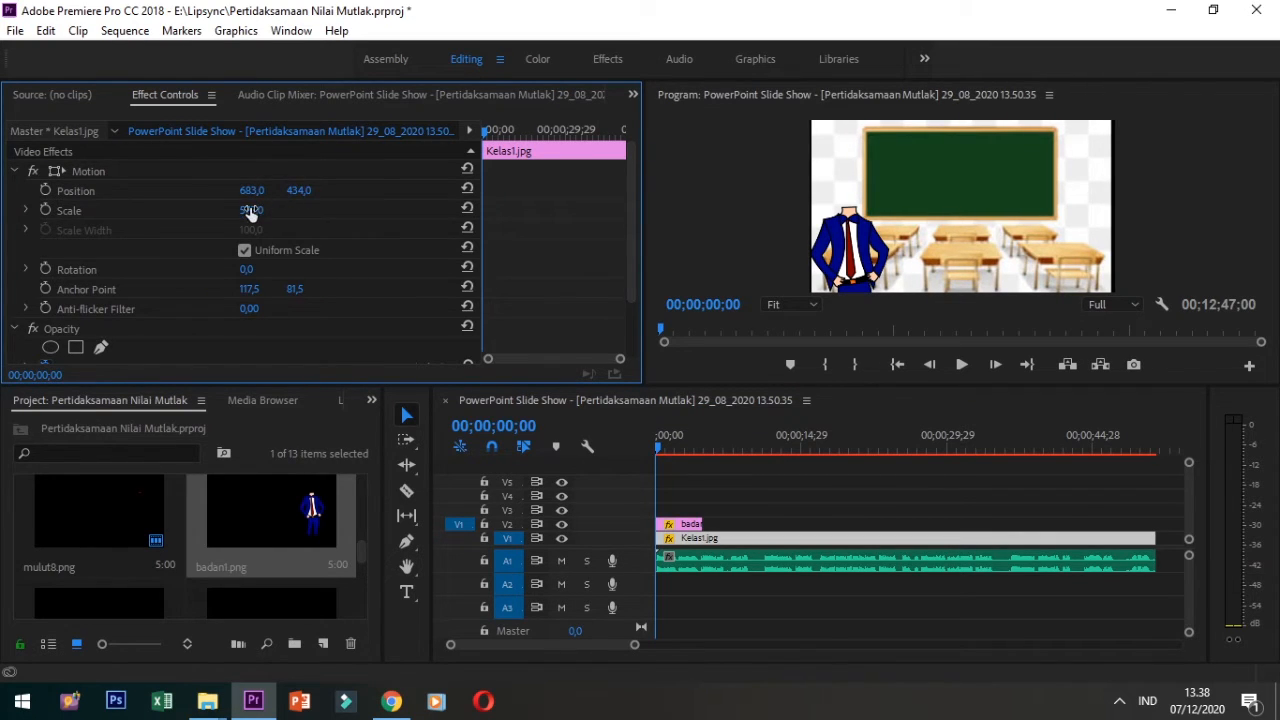
{"action": "left_click_drag", "start_coordinate": [251, 210], "coordinate": [264, 210]}
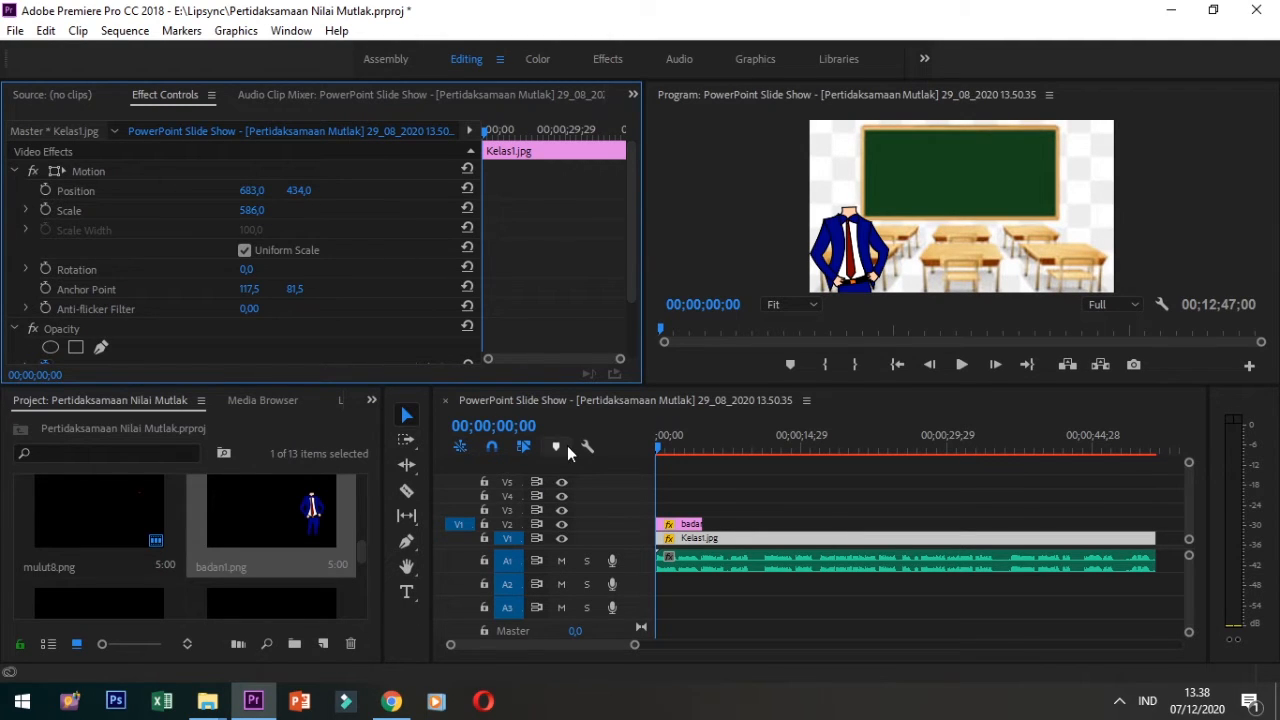
Add mulut6.png at the start of the sequence and move it up to V4, leaving V3 free
{"action": "left_click", "coordinate": [690, 527]}
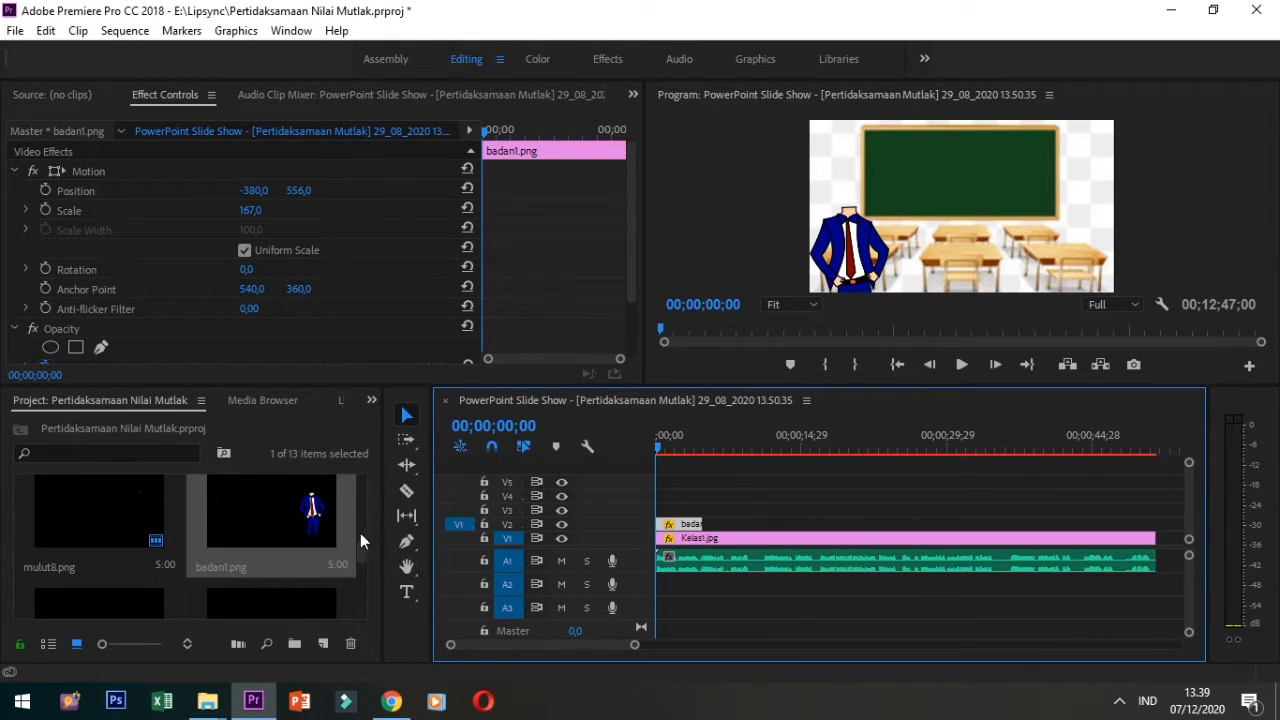
{"action": "left_click_drag", "start_coordinate": [359, 550], "coordinate": [360, 490]}
{"action": "left_click_drag", "start_coordinate": [284, 503], "coordinate": [694, 514]}
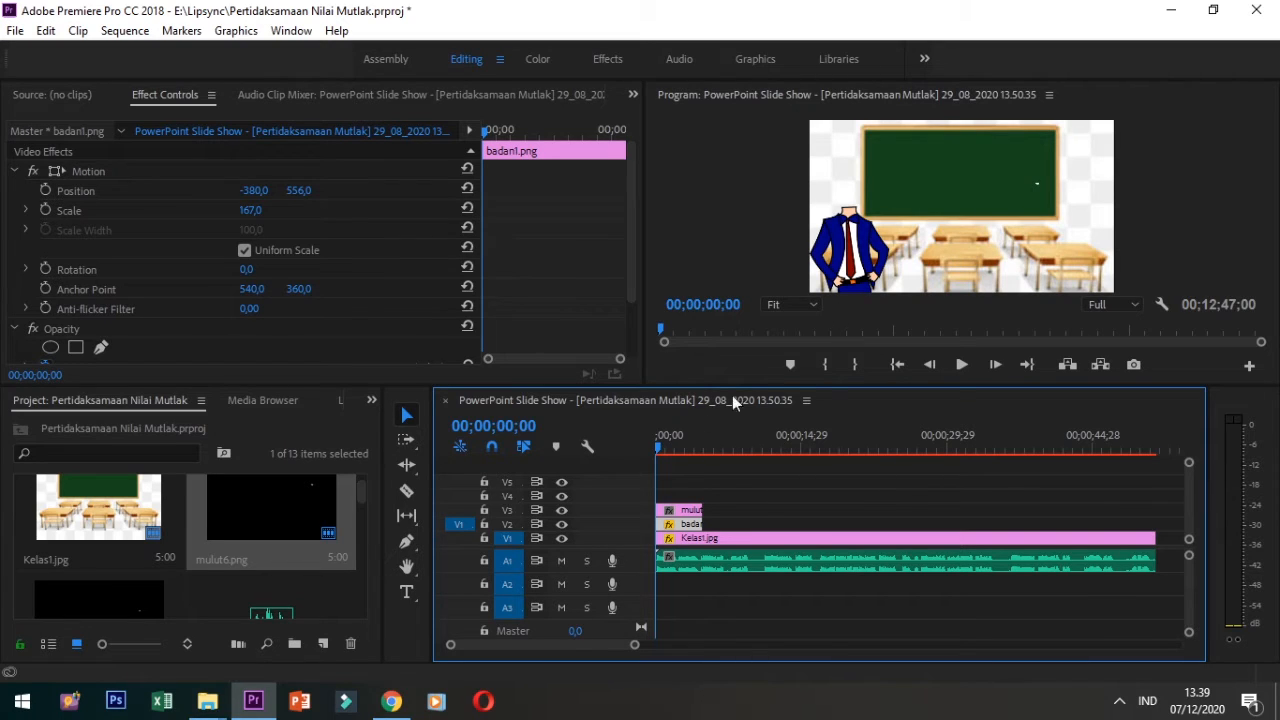
{"action": "left_click_drag", "start_coordinate": [686, 507], "coordinate": [685, 505]}
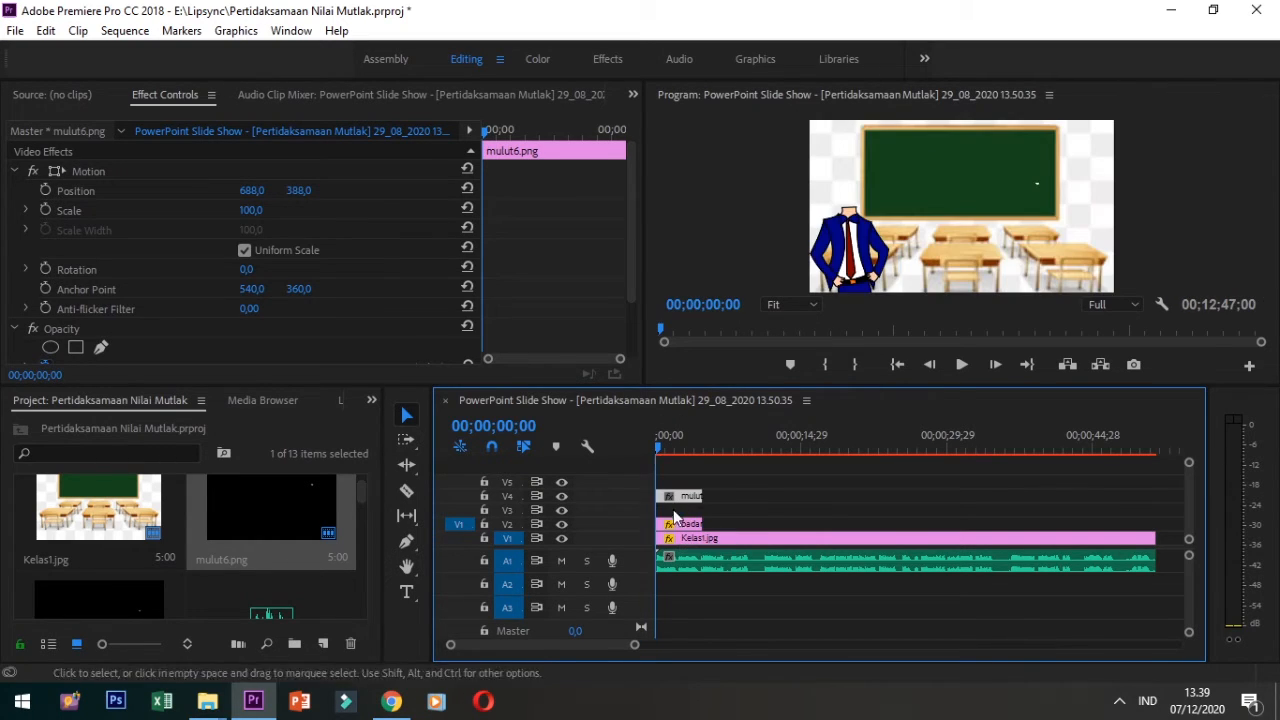
Place Kepala.png on V3 at the start of the sequence and set the mulut6.png clip's scale to 84
{"action": "left_click", "coordinate": [362, 495]}
{"action": "left_click_drag", "start_coordinate": [362, 495], "coordinate": [364, 591]}
{"action": "left_click_drag", "start_coordinate": [99, 552], "coordinate": [664, 510]}
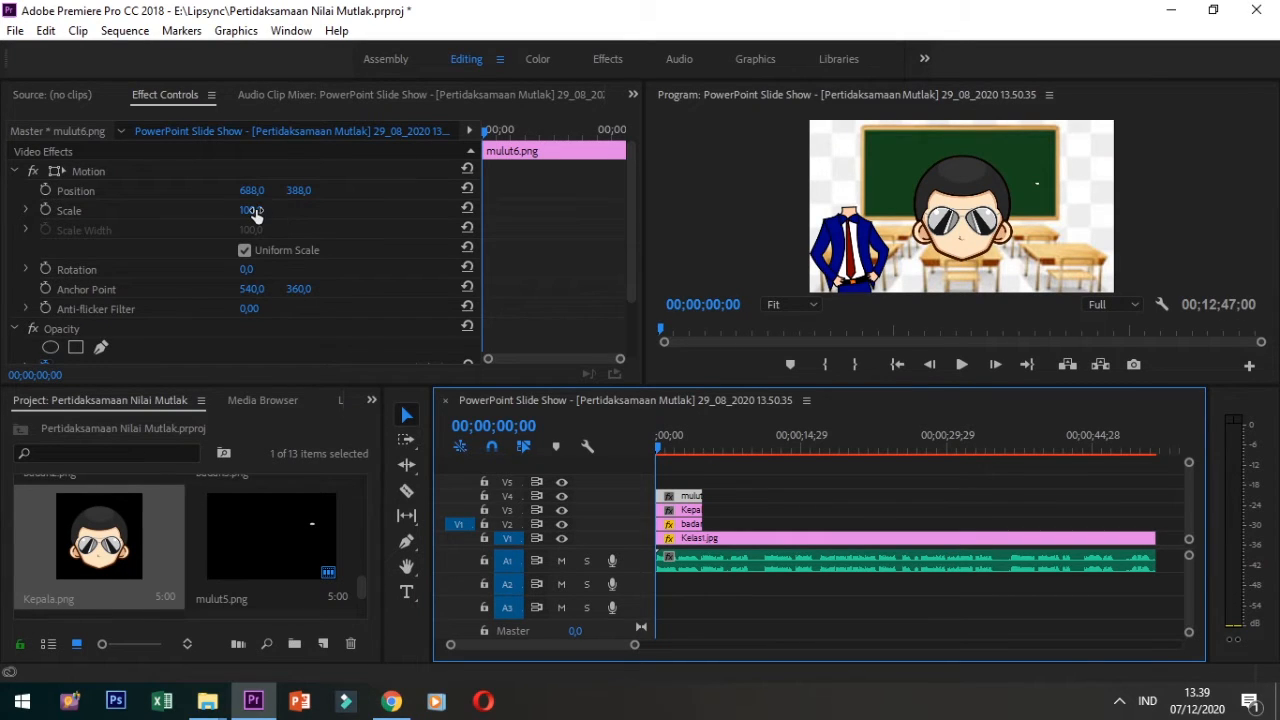
{"action": "left_click_drag", "start_coordinate": [256, 209], "coordinate": [243, 209]}
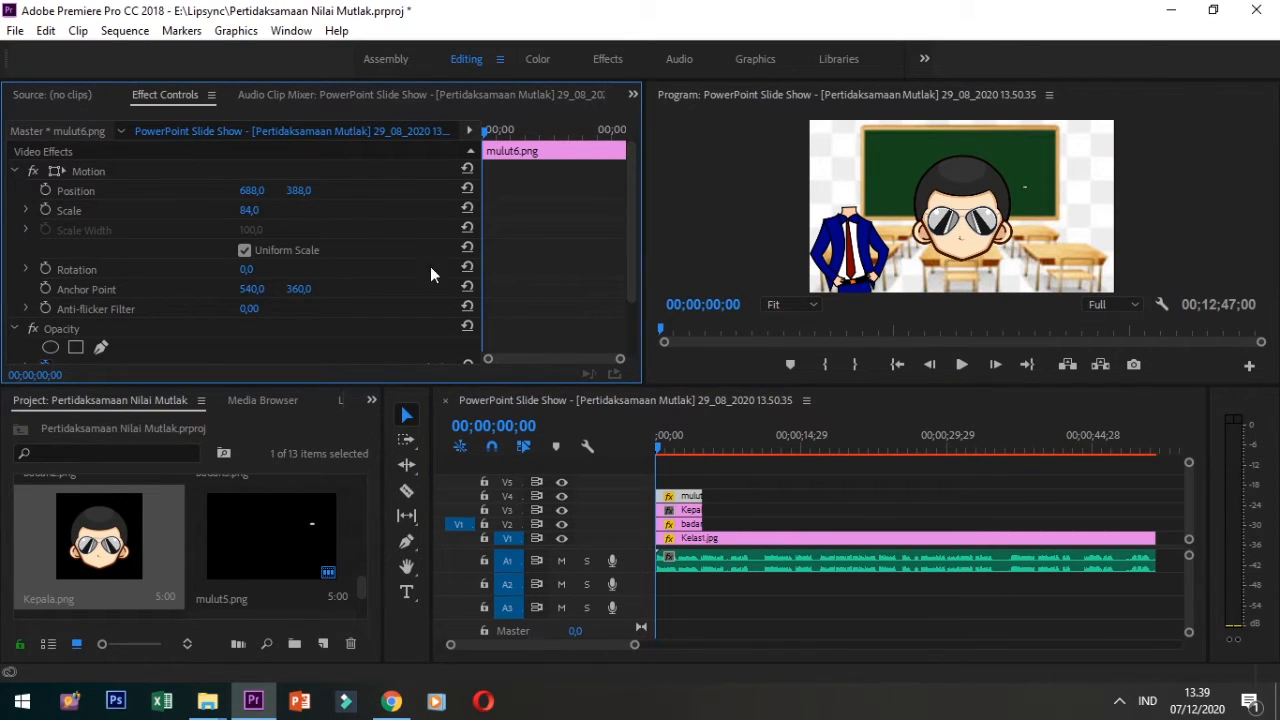
Set the Kepala.png head's scale to 58 and its position to 178, 273 so it sits on the body's neck
{"action": "double_click", "coordinate": [683, 513]}
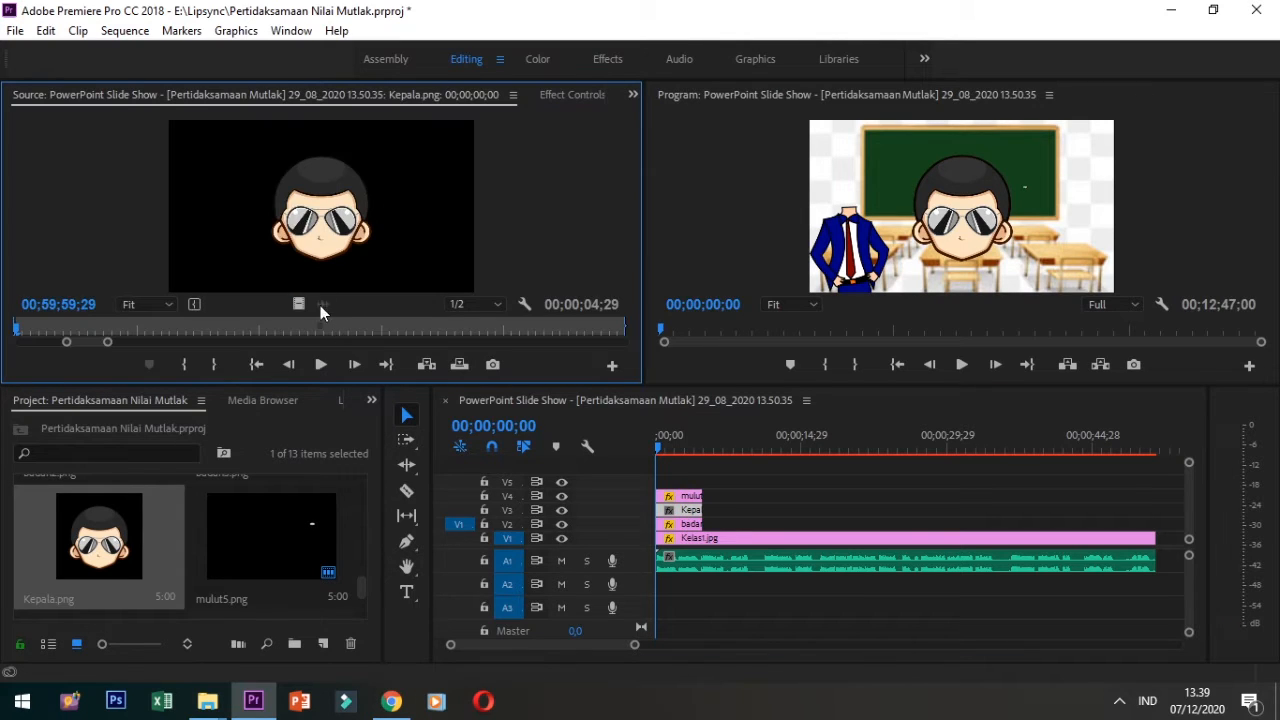
{"action": "left_click", "coordinate": [543, 96]}
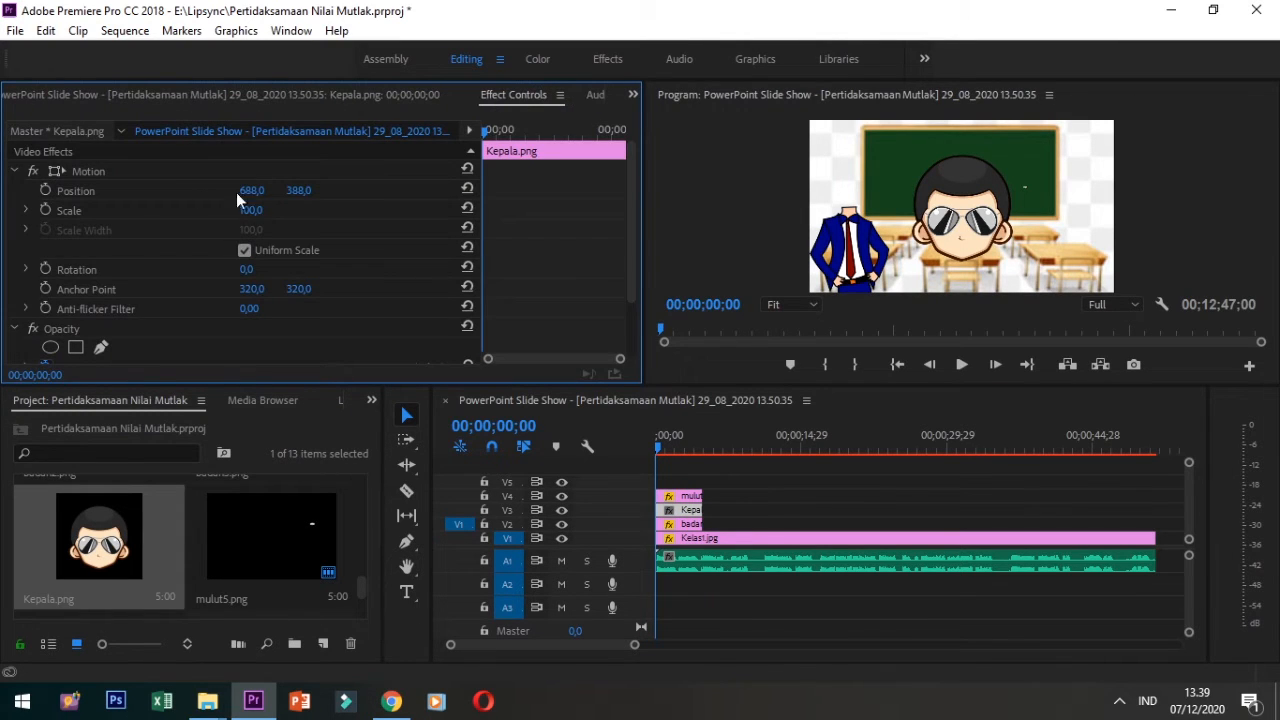
{"action": "left_click_drag", "start_coordinate": [248, 210], "coordinate": [192, 190]}
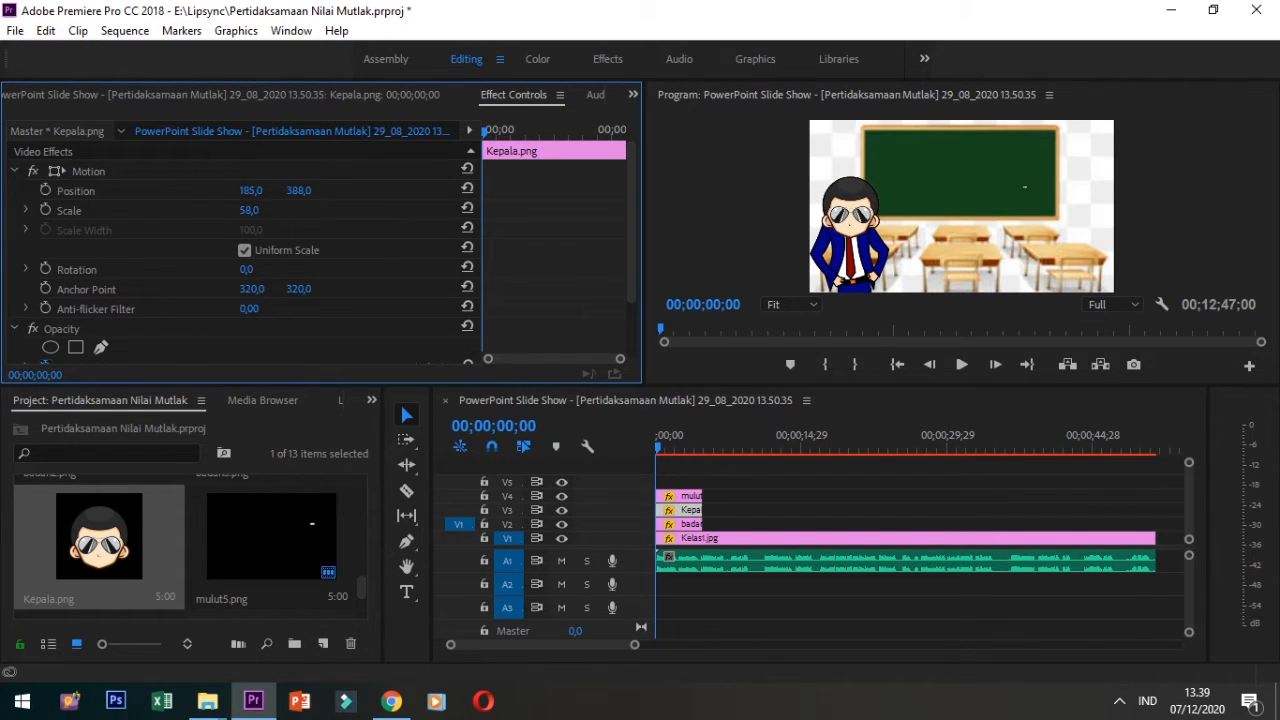
{"action": "left_click_drag", "start_coordinate": [298, 190], "coordinate": [258, 190]}
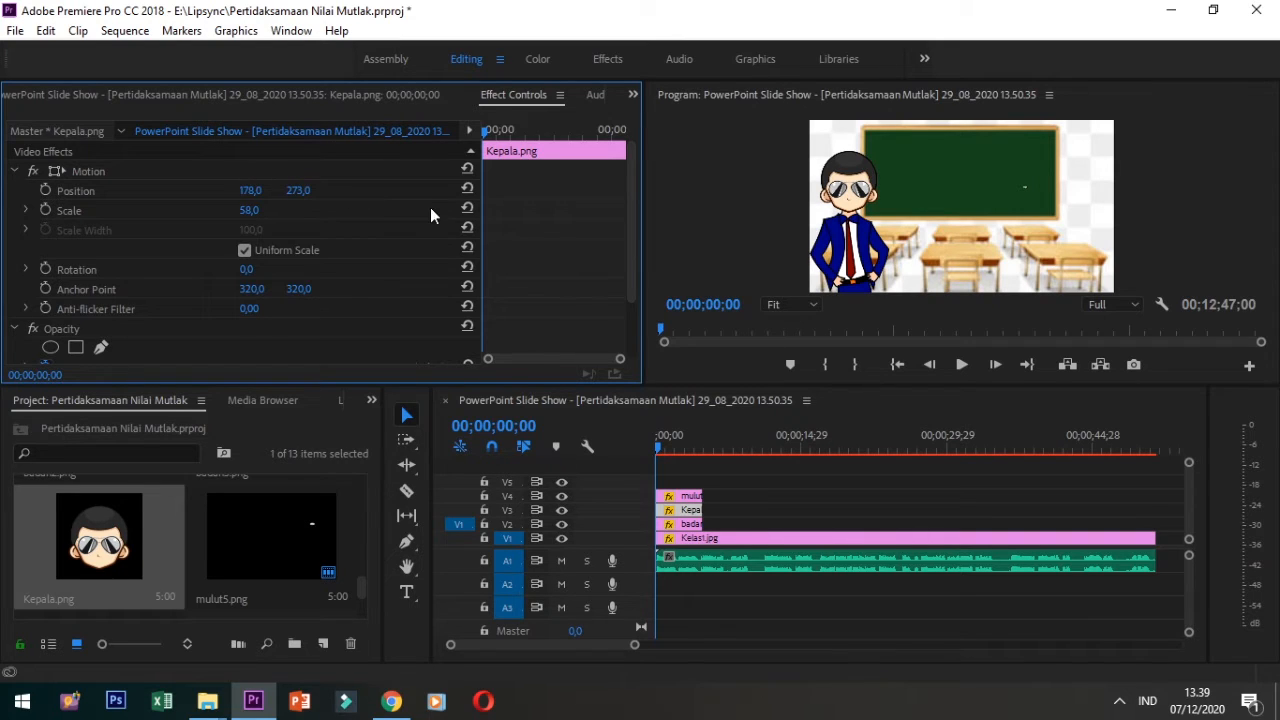
Move the mulut6.png mouth to horizontal position -116 and lower it into place on the character's face
{"action": "left_click", "coordinate": [679, 497]}
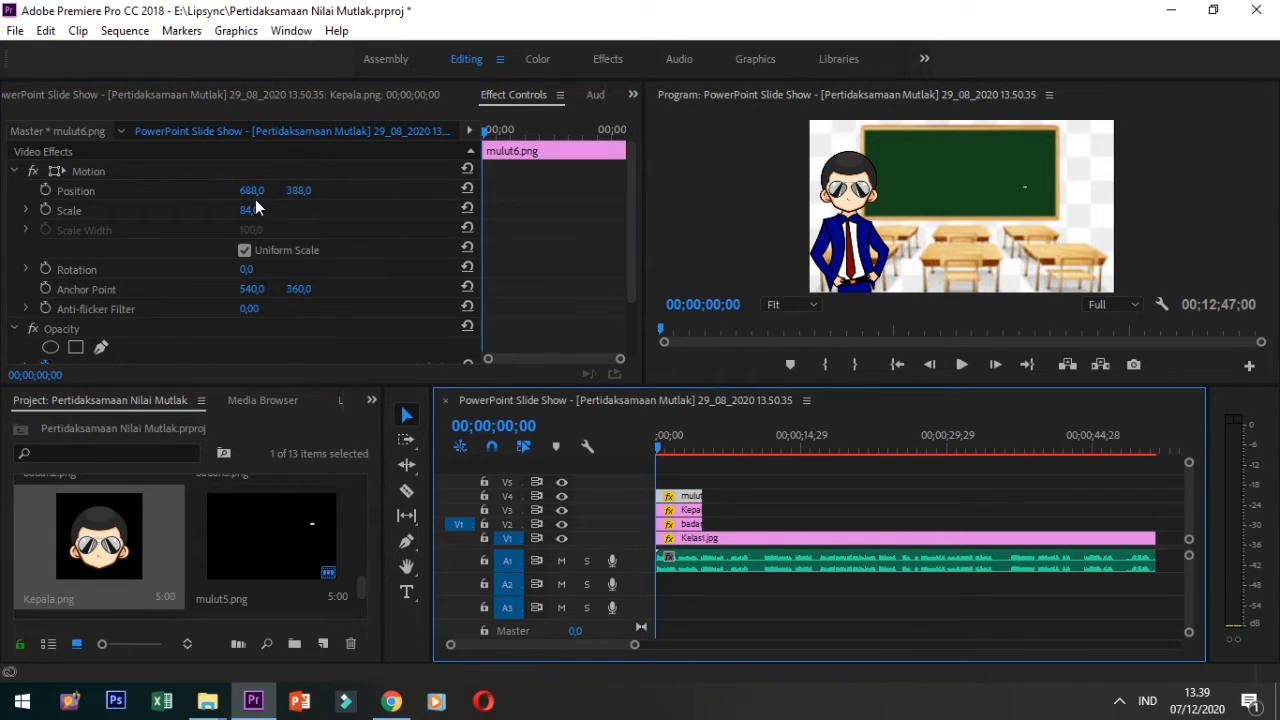
{"action": "left_click_drag", "start_coordinate": [256, 191], "coordinate": [45, 191]}
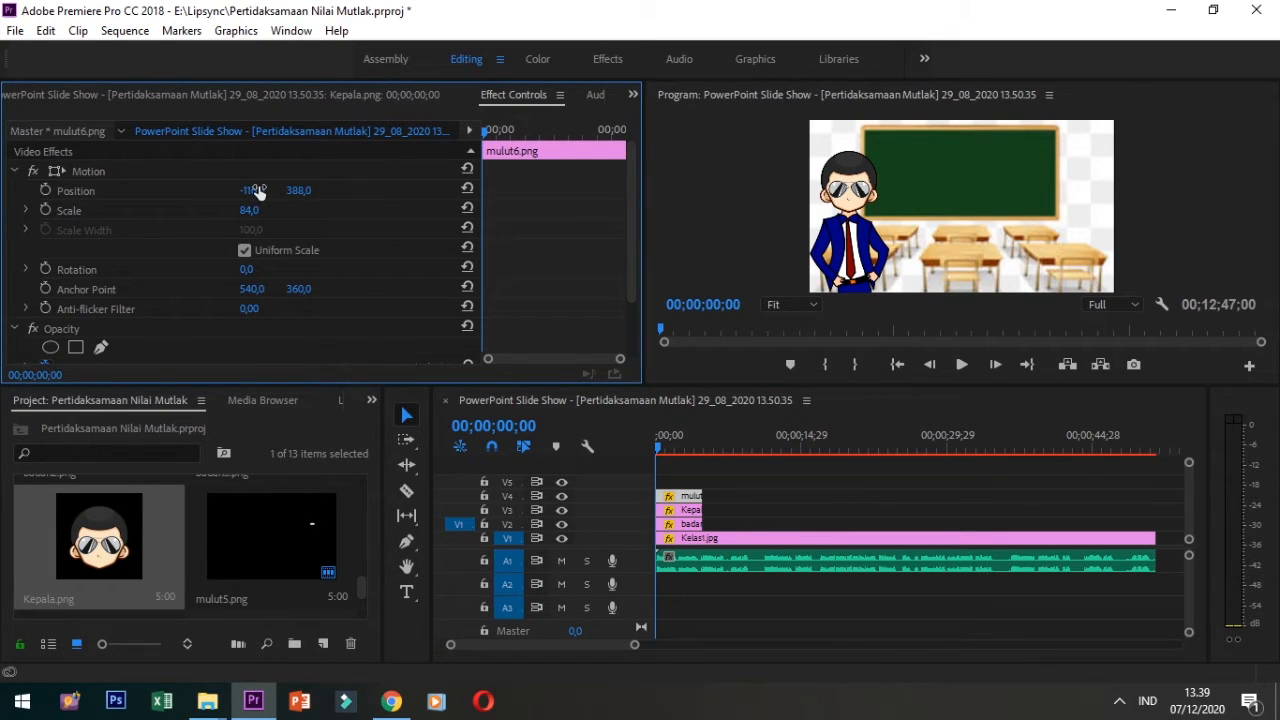
{"action": "left_click_drag", "start_coordinate": [298, 191], "coordinate": [311, 191]}
{"action": "left_click_drag", "start_coordinate": [878, 385], "coordinate": [877, 443]}
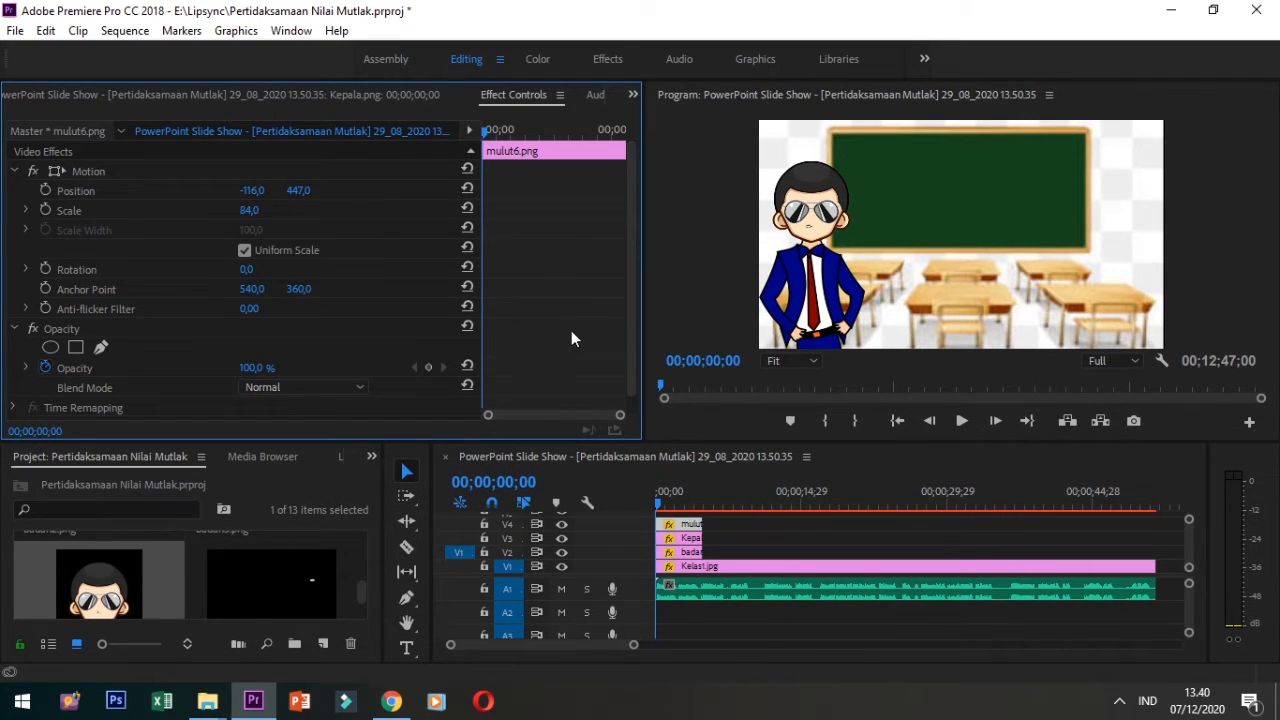
{"action": "left_click_drag", "start_coordinate": [298, 190], "coordinate": [314, 190]}
Extend the Kepala.png clip on V3 to the end of the Kelas1.jpg background clip
{"action": "left_click", "coordinate": [692, 541]}
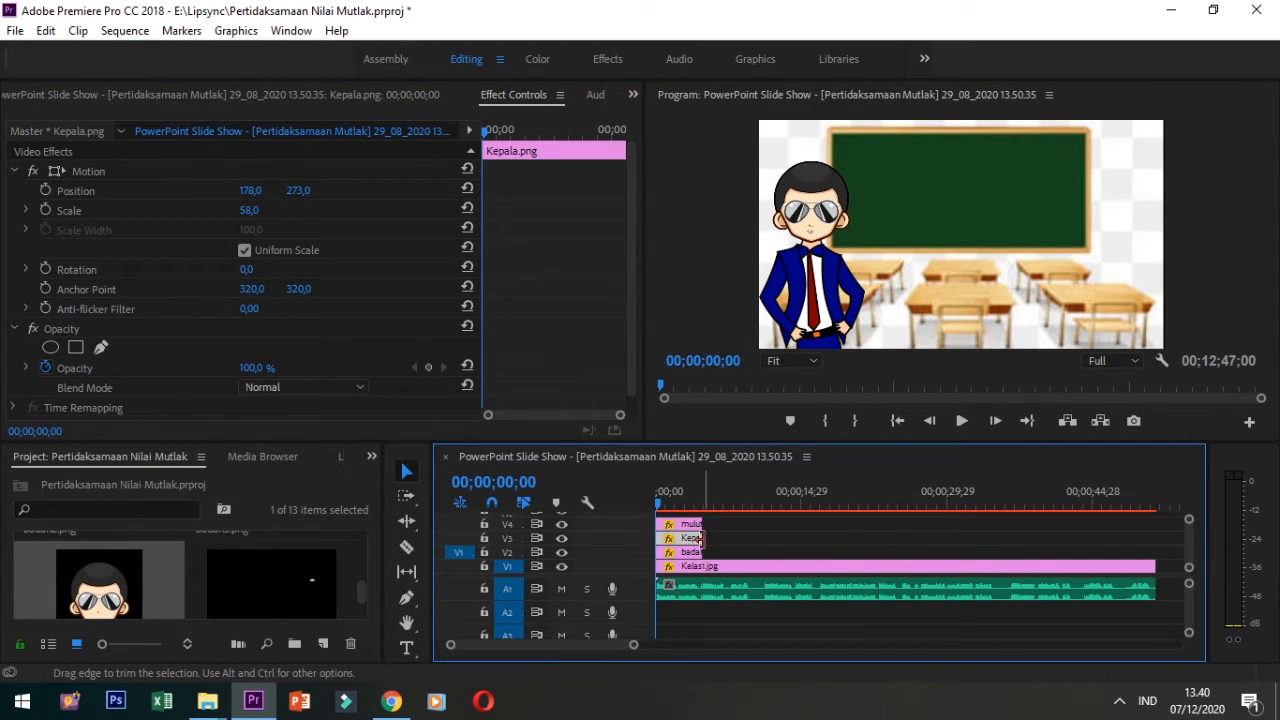
{"action": "left_click_drag", "start_coordinate": [703, 541], "coordinate": [1150, 541]}
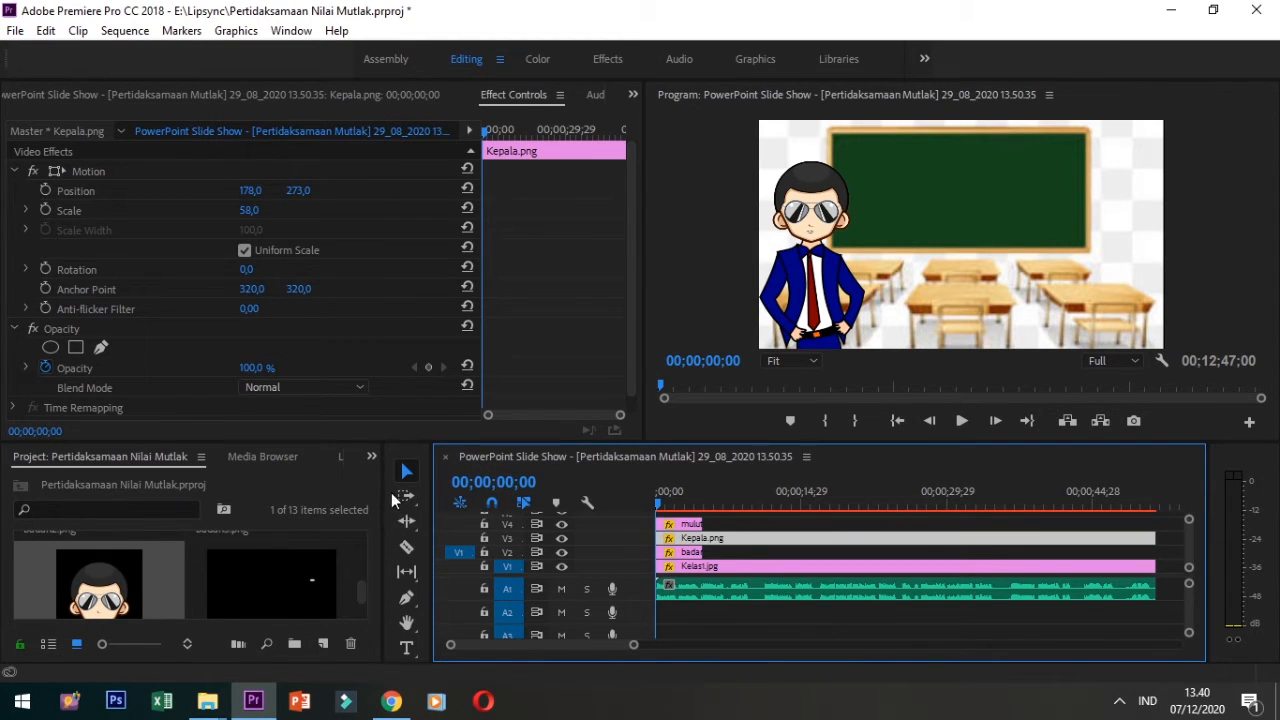
Place badan2.png on V2 directly after the badan1.png clip
{"action": "left_click", "coordinate": [694, 553]}
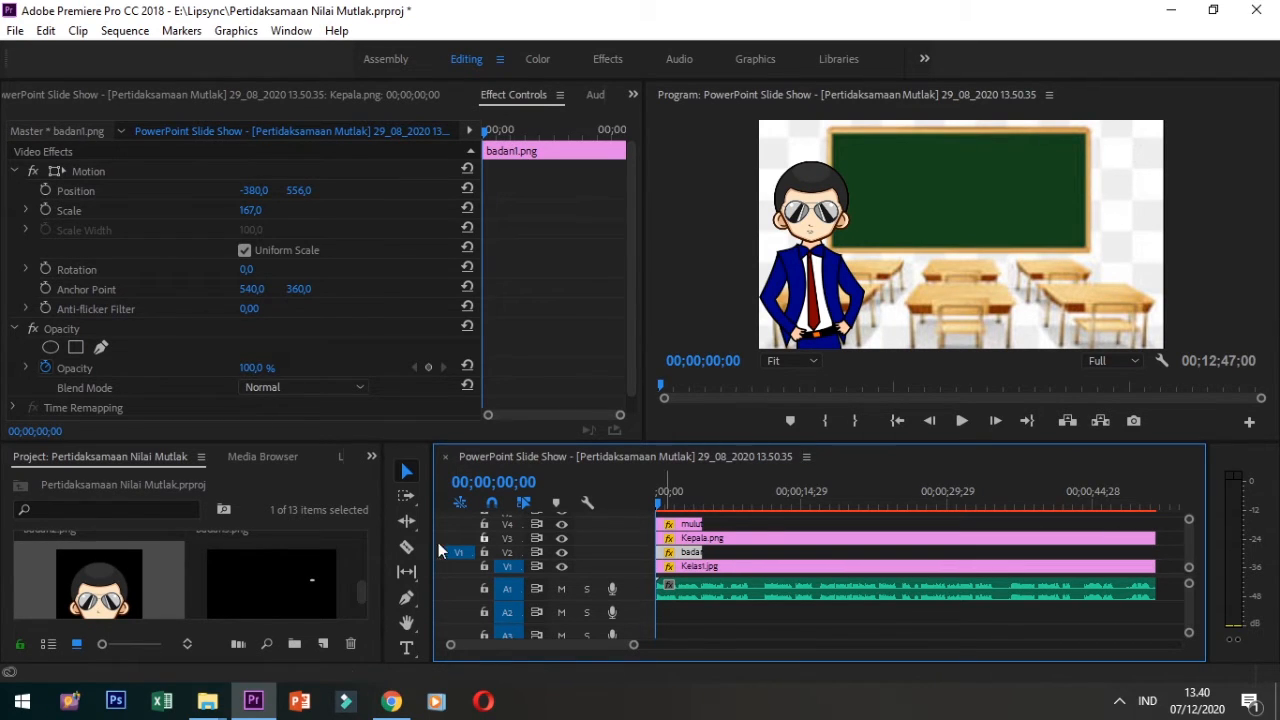
{"action": "scroll", "coordinate": [362, 585], "scroll_direction": "down", "scroll_amount": 5}
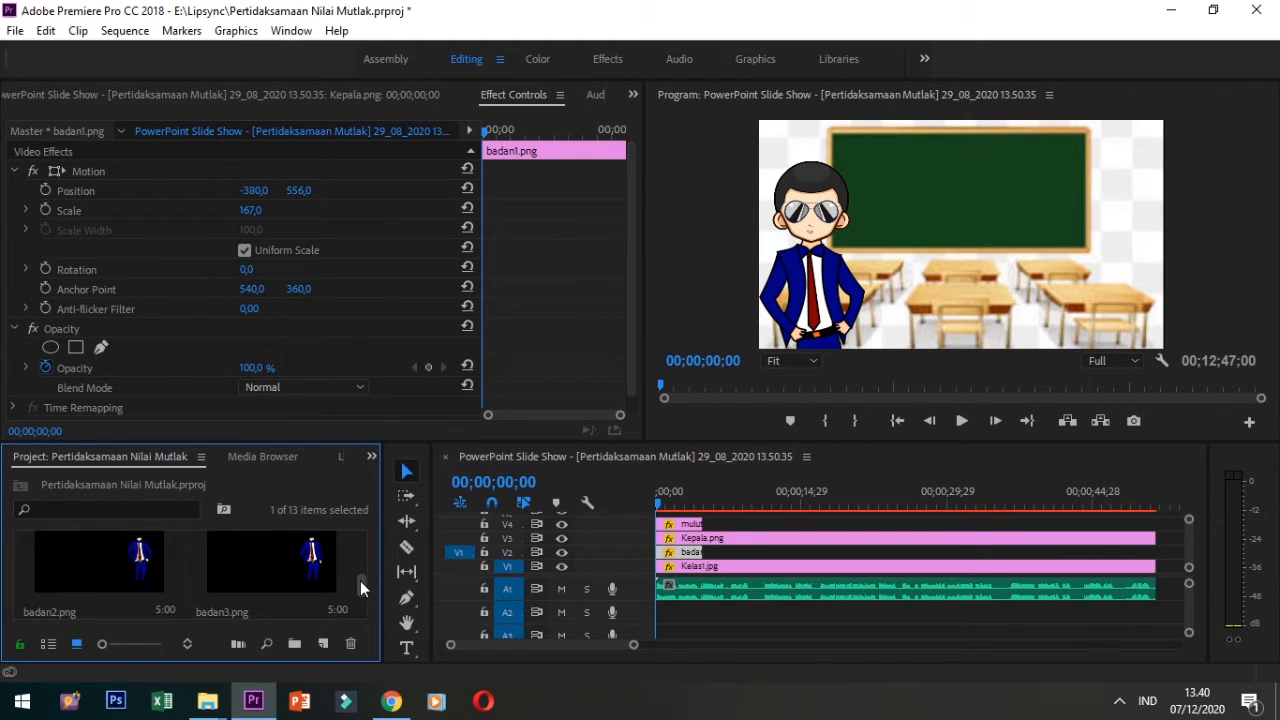
{"action": "left_click_drag", "start_coordinate": [145, 568], "coordinate": [733, 558]}
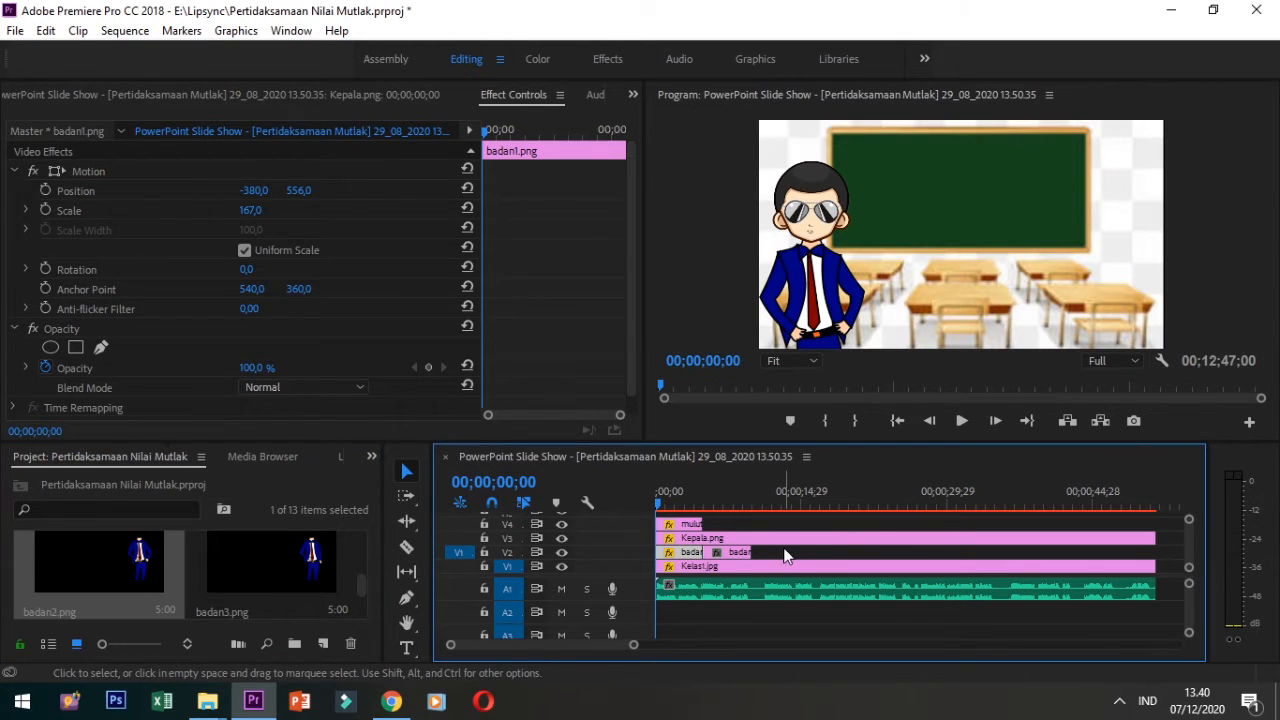
Try scale 131 and horizontal position 757 on the badan2.png clip
{"action": "left_click", "coordinate": [718, 558]}
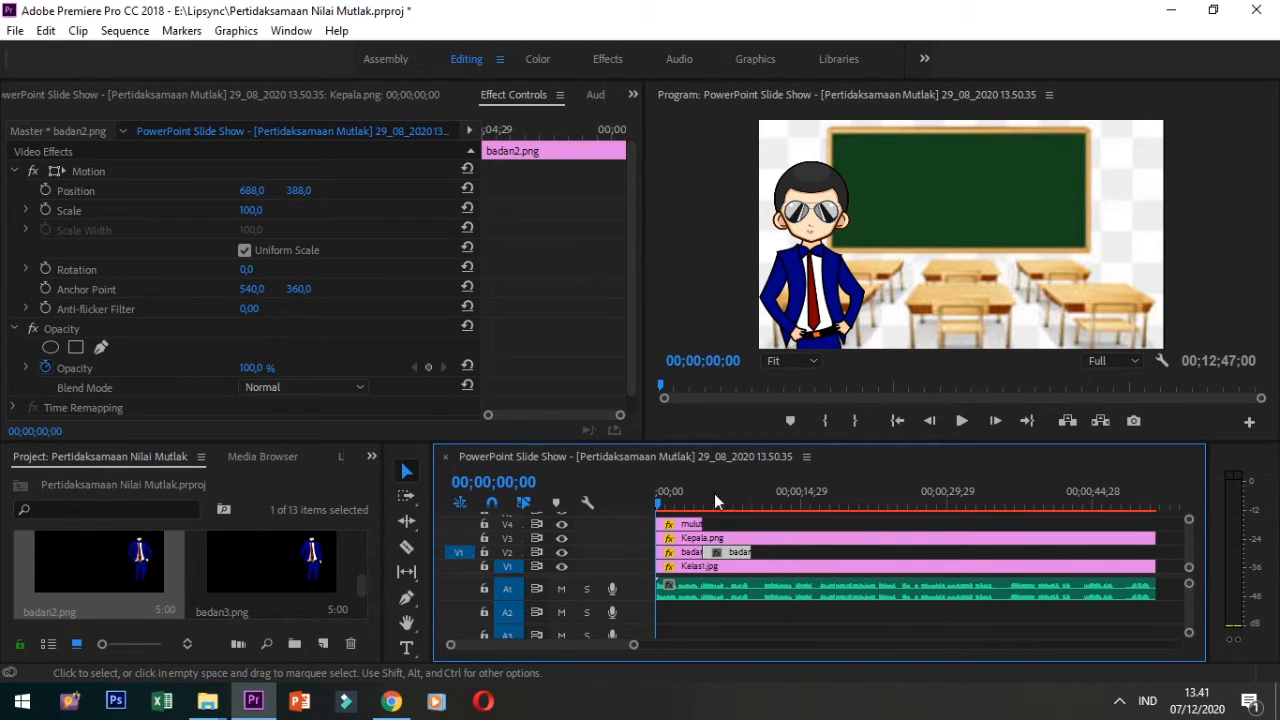
{"action": "left_click", "coordinate": [691, 551]}
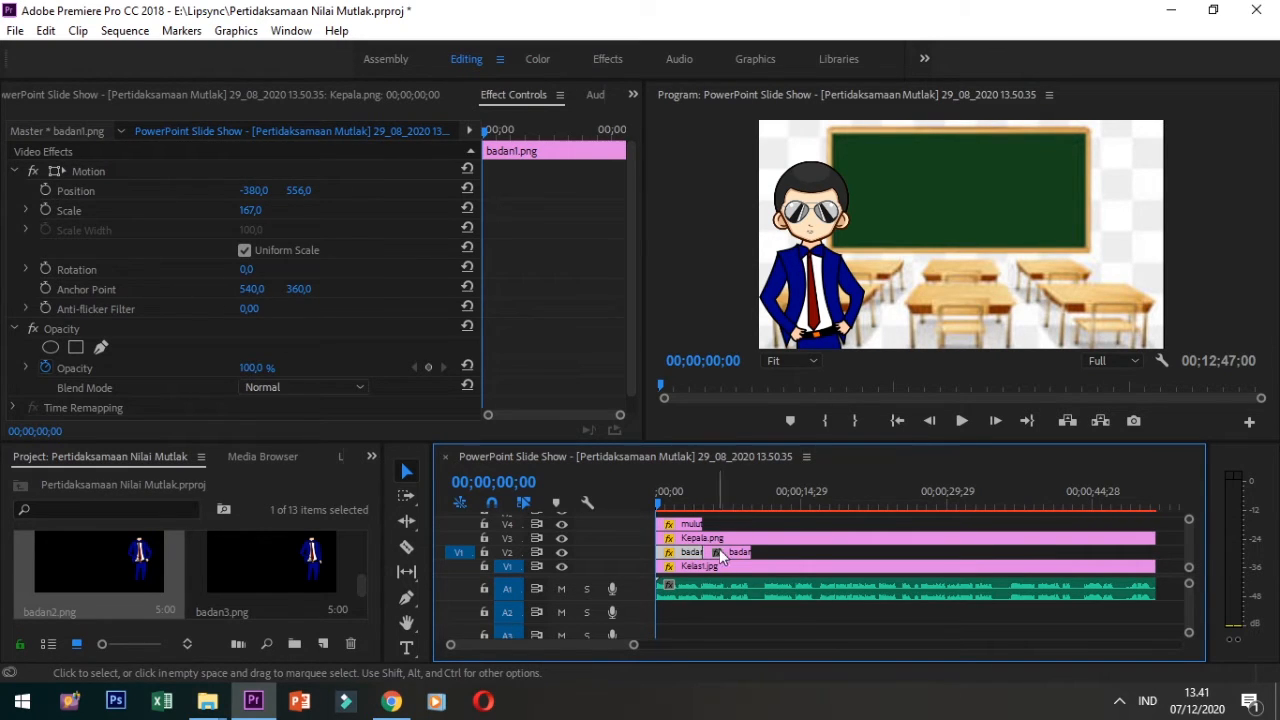
{"action": "left_click", "coordinate": [734, 553]}
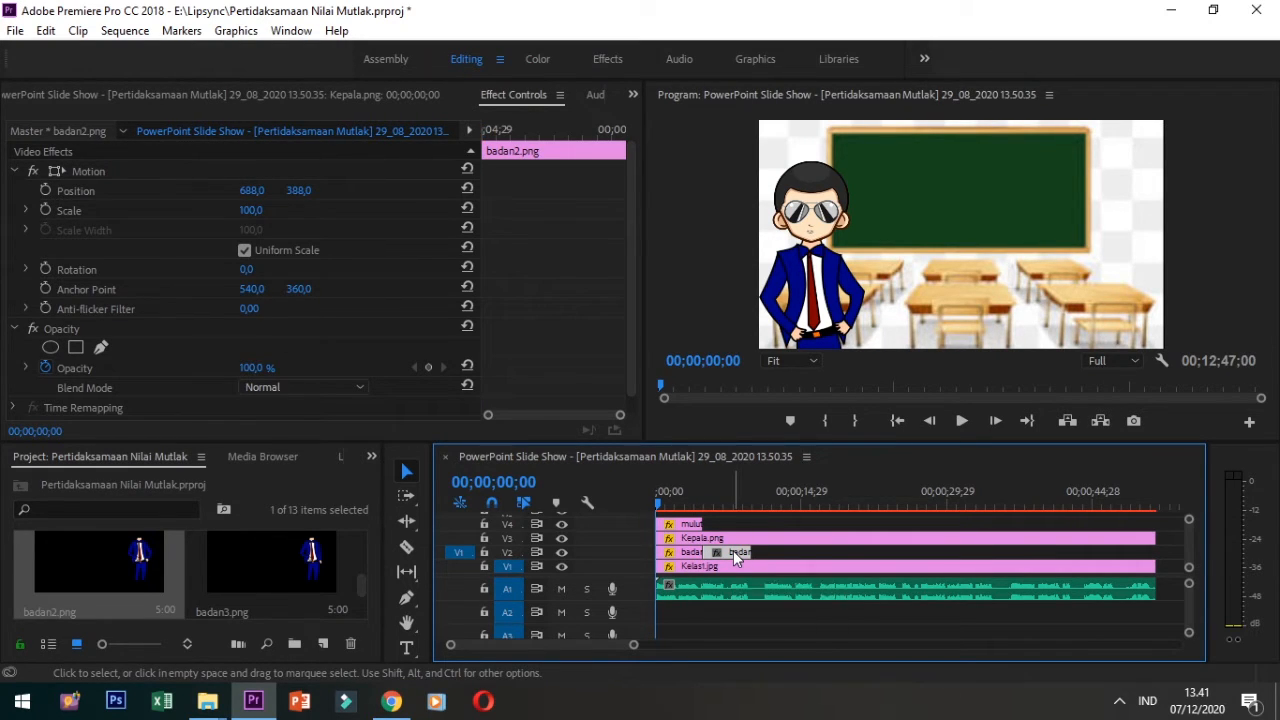
{"action": "mouse_move", "coordinate": [251, 210]}
{"action": "left_mouse_down"}
{"action": "mouse_move", "coordinate": [285, 210]}
{"action": "mouse_move", "coordinate": [252, 190]}
{"action": "left_mouse_up"}
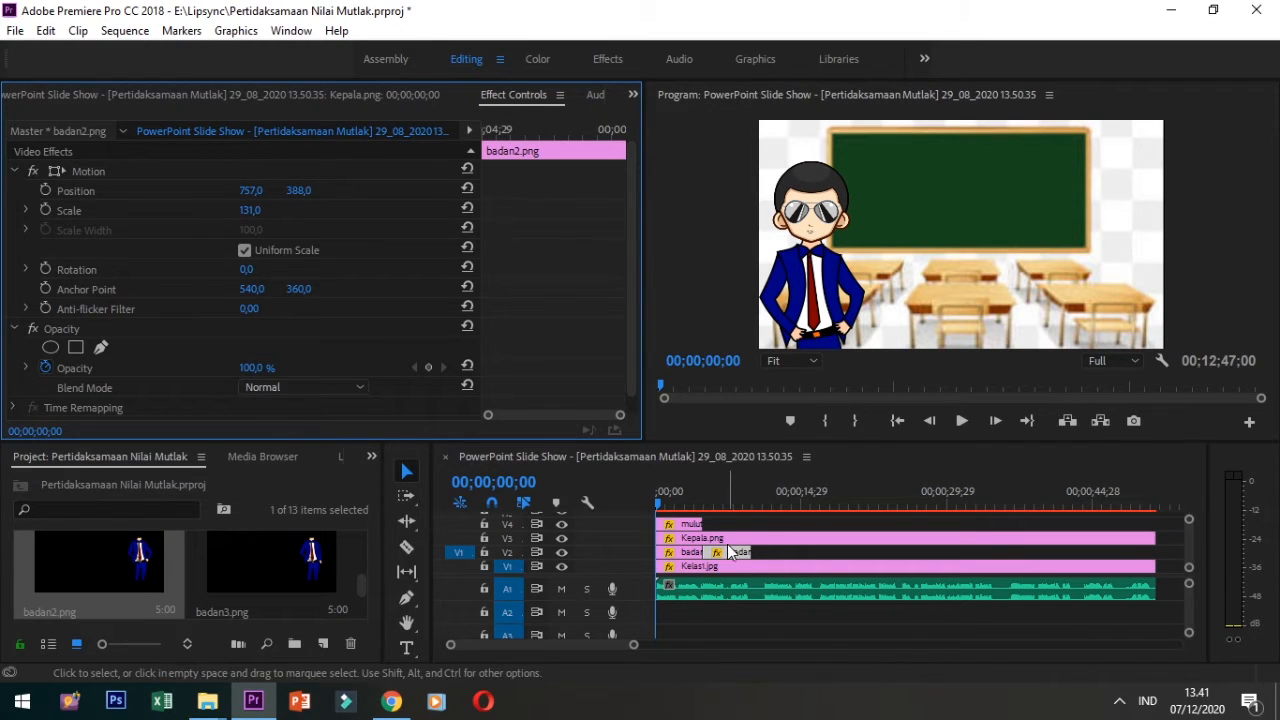
Move the playhead to 00;00;06;19 and set the badan2.png clip's position to -330, 556
{"action": "left_click", "coordinate": [721, 504]}
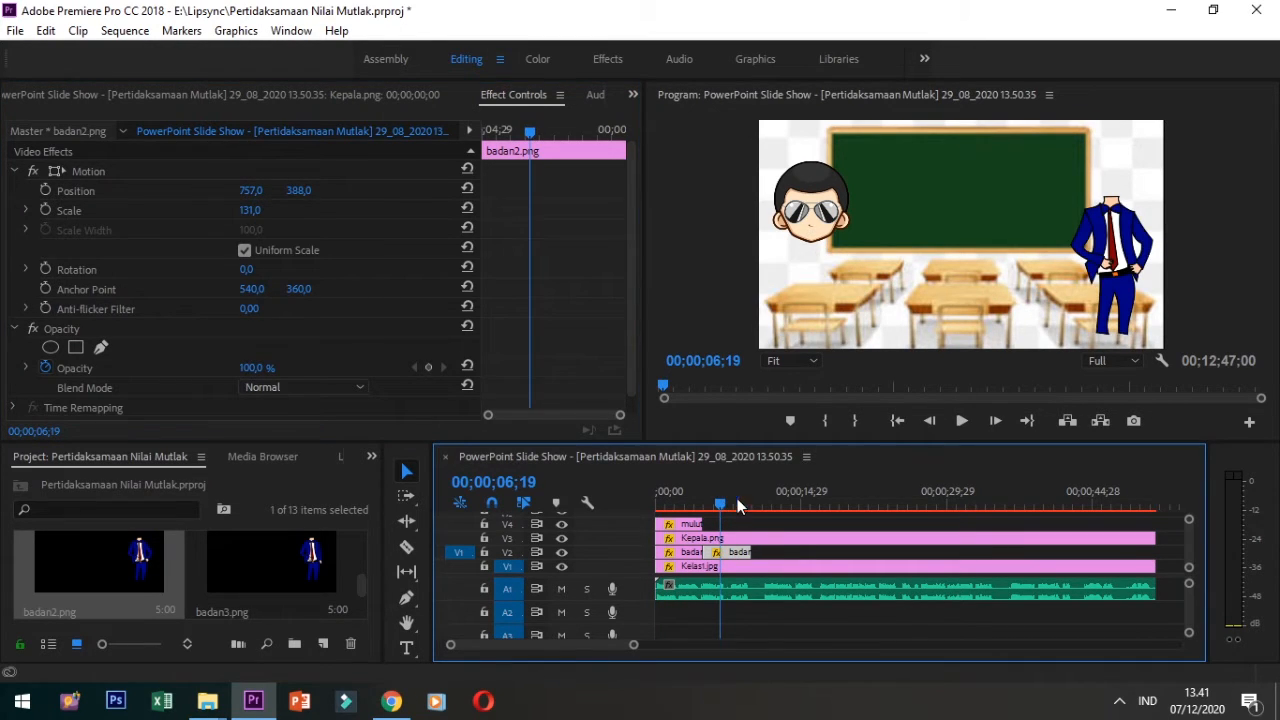
{"action": "left_click", "coordinate": [692, 553]}
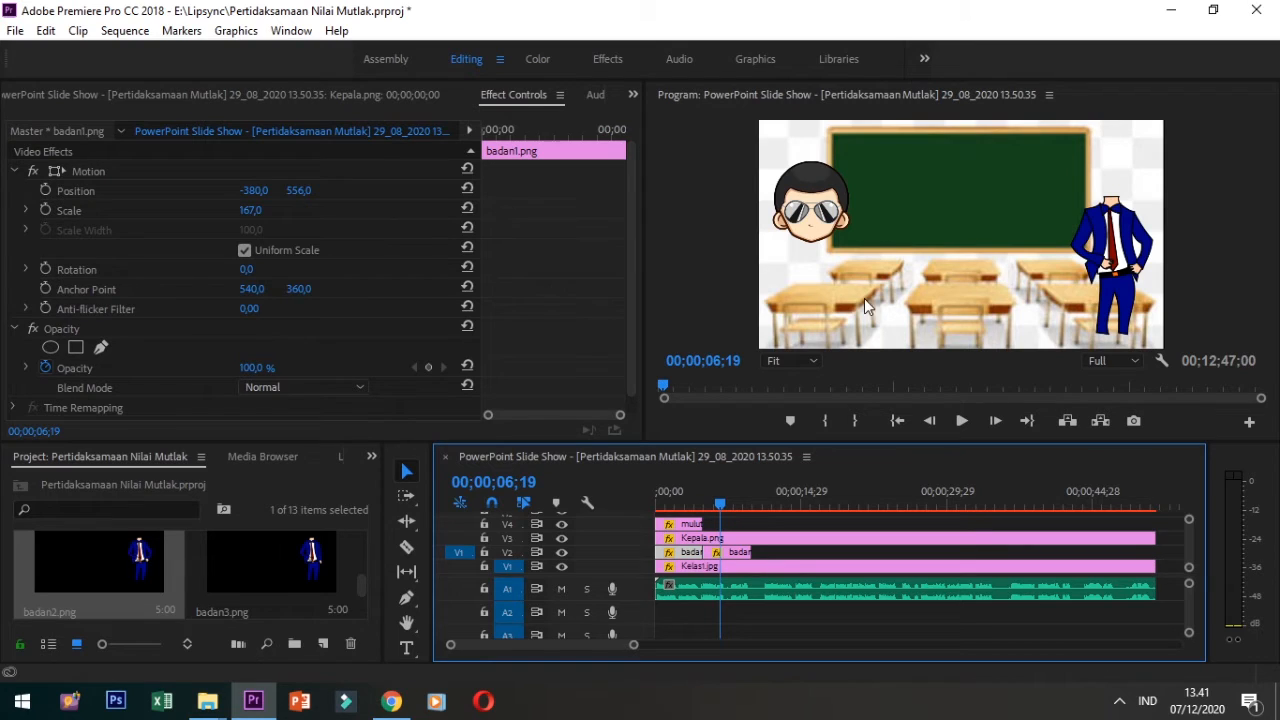
{"action": "left_click", "coordinate": [737, 551]}
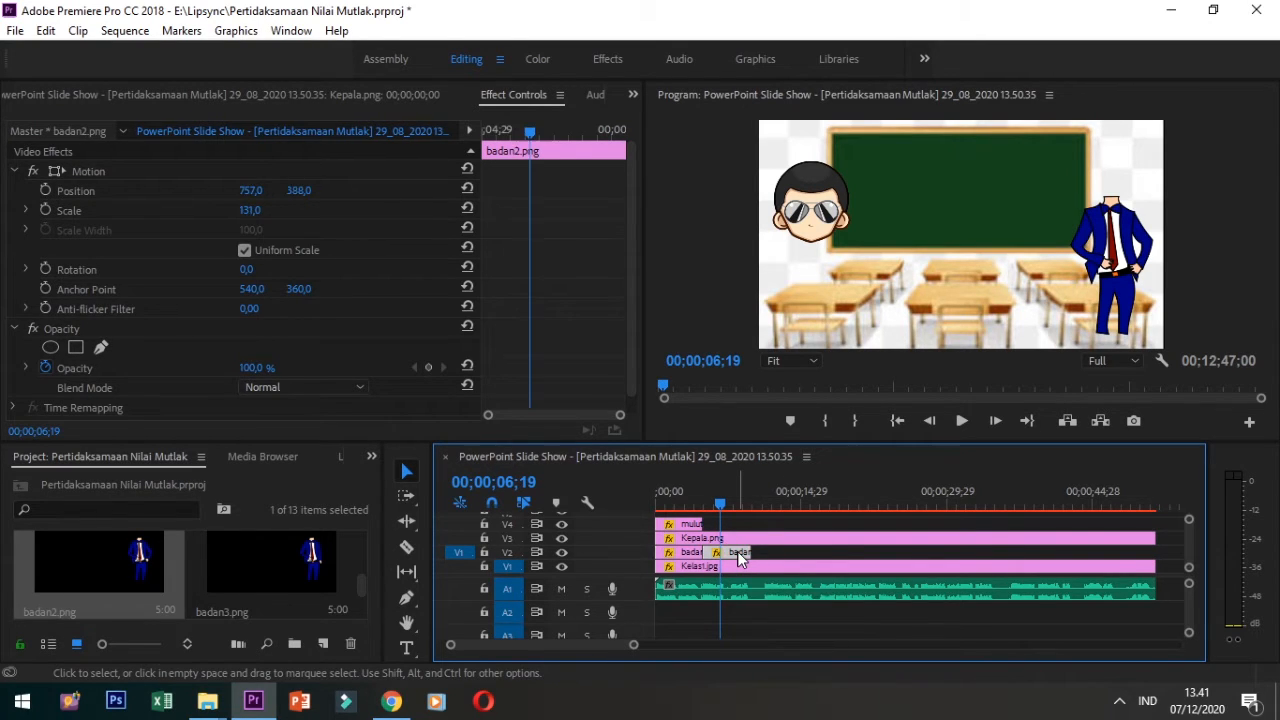
{"action": "left_click", "coordinate": [252, 190]}
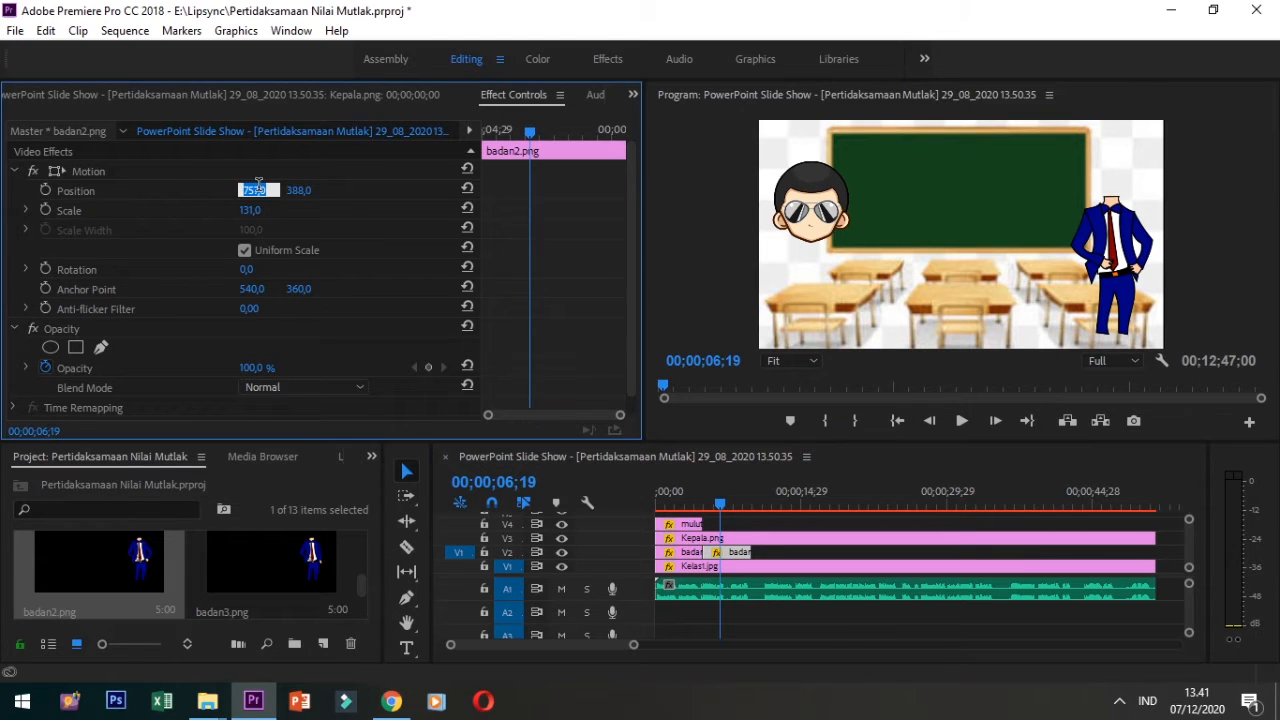
{"action": "type", "text": "-330"}
{"action": "key", "text": "Return"}
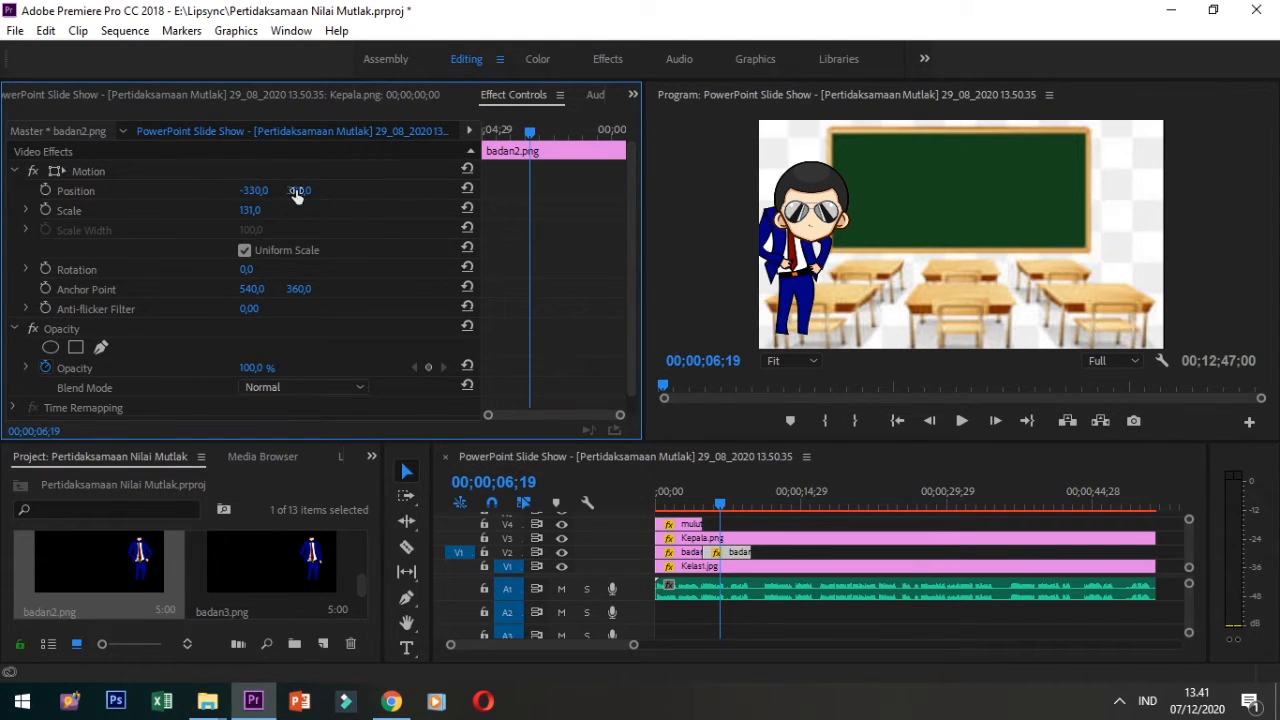
{"action": "left_click", "coordinate": [301, 190]}
{"action": "type", "text": "556"}
Set the badan2.png clip's scale to 167 and its horizontal position to -386 so the body sits under the head
{"action": "left_click", "coordinate": [251, 210]}
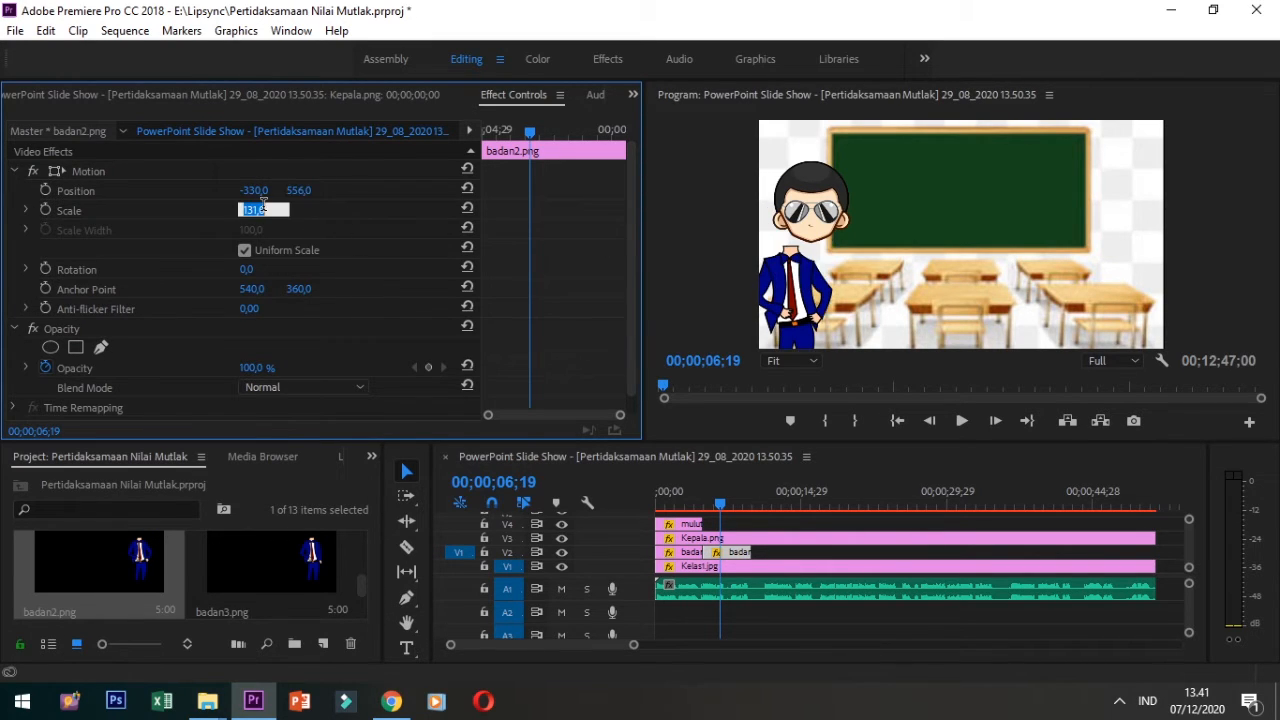
{"action": "left_click", "coordinate": [690, 556]}
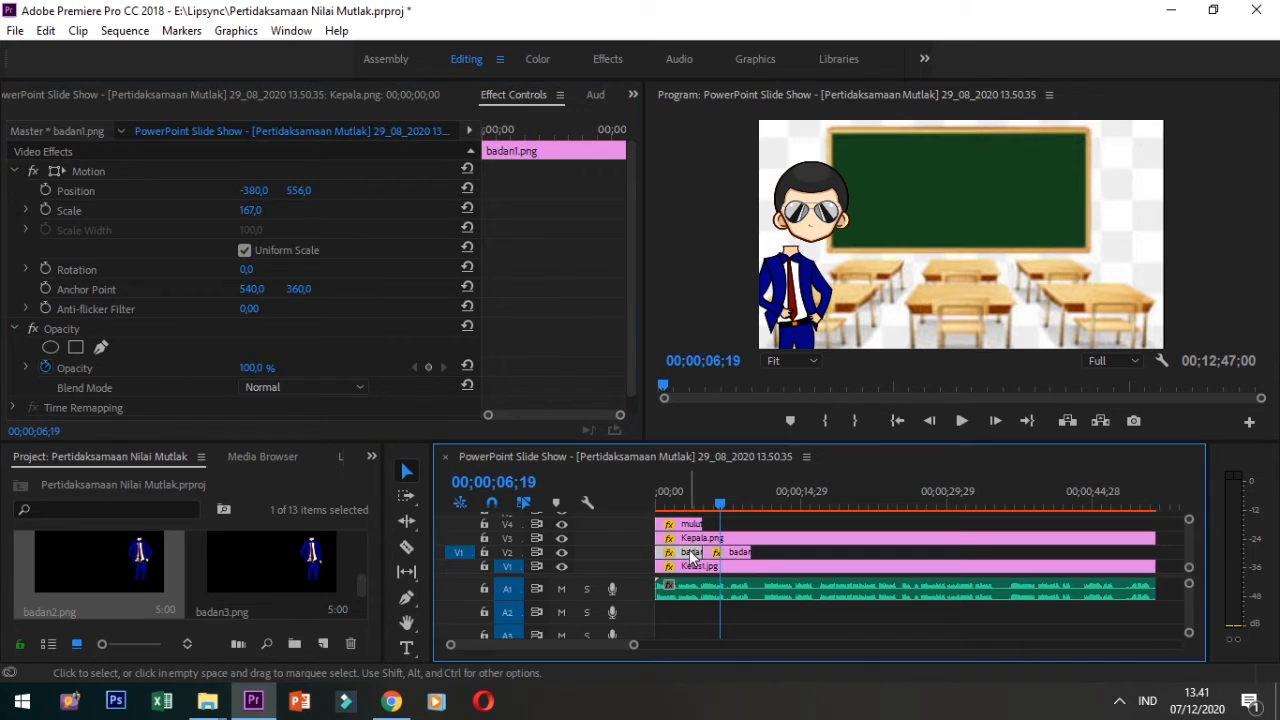
{"action": "left_click", "coordinate": [731, 556]}
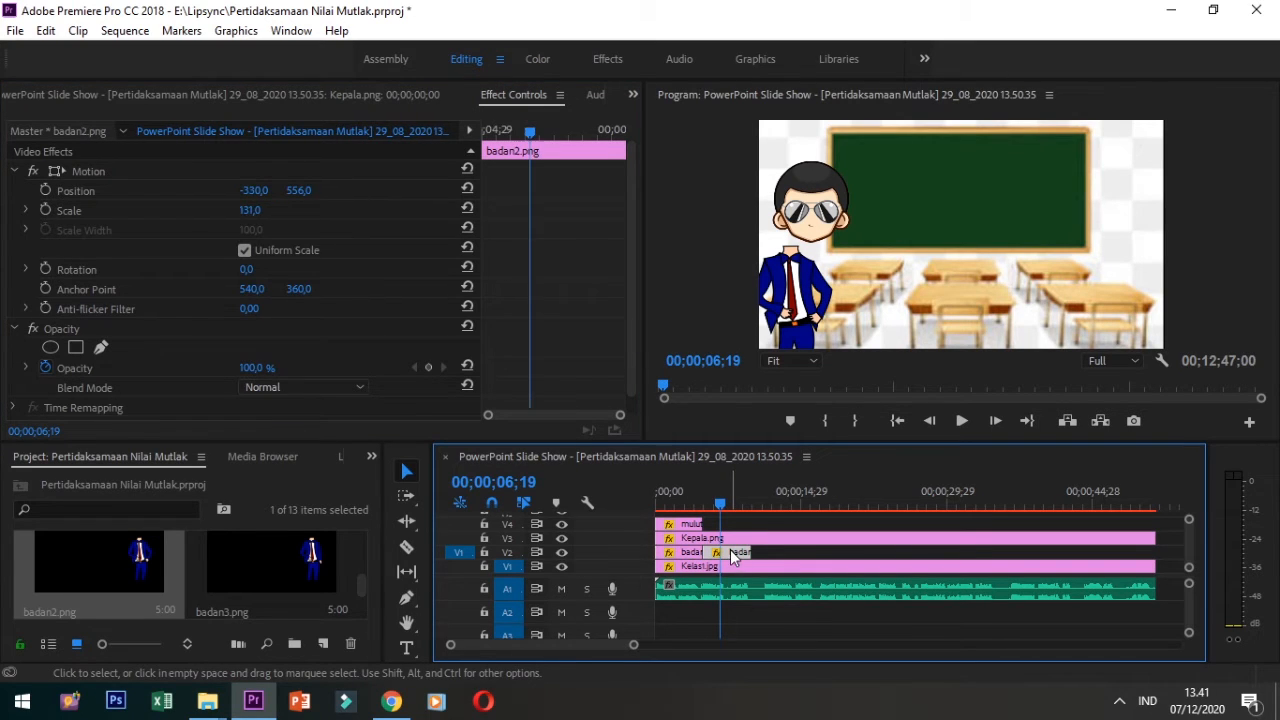
{"action": "left_click", "coordinate": [256, 209]}
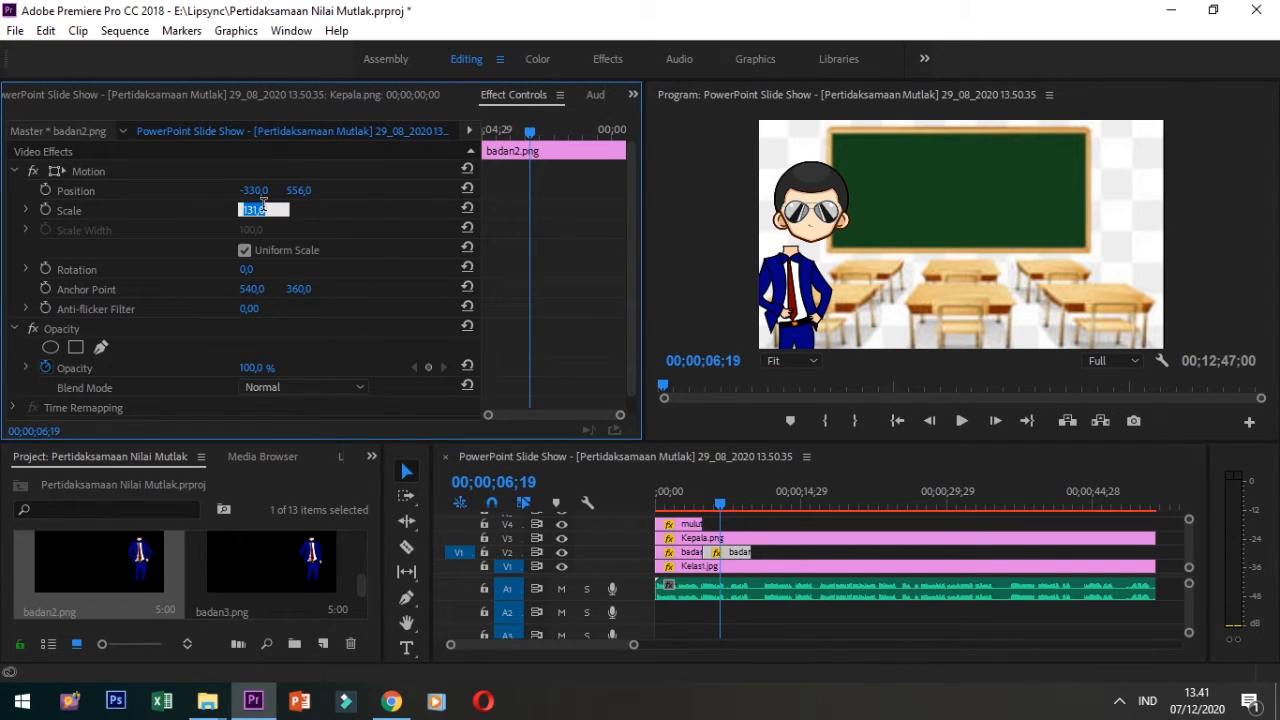
{"action": "type", "text": "167"}
{"action": "key", "text": "Return"}
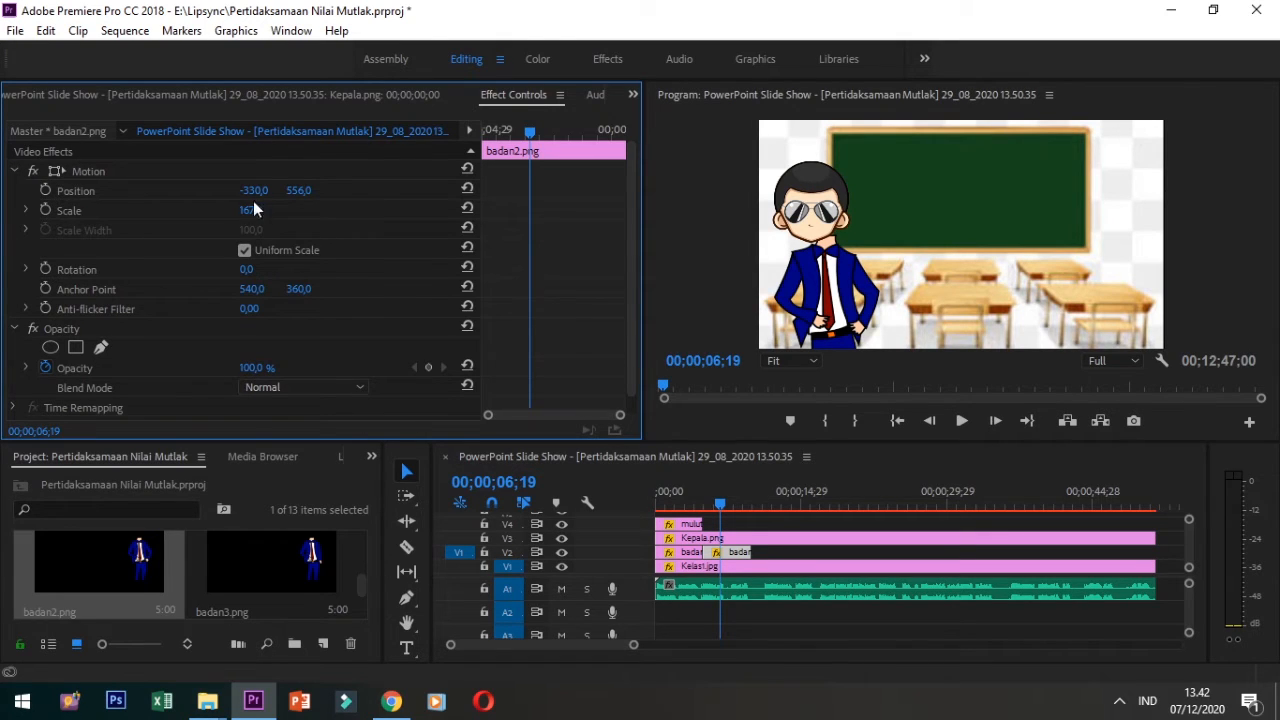
{"action": "left_click_drag", "start_coordinate": [254, 190], "coordinate": [198, 190]}
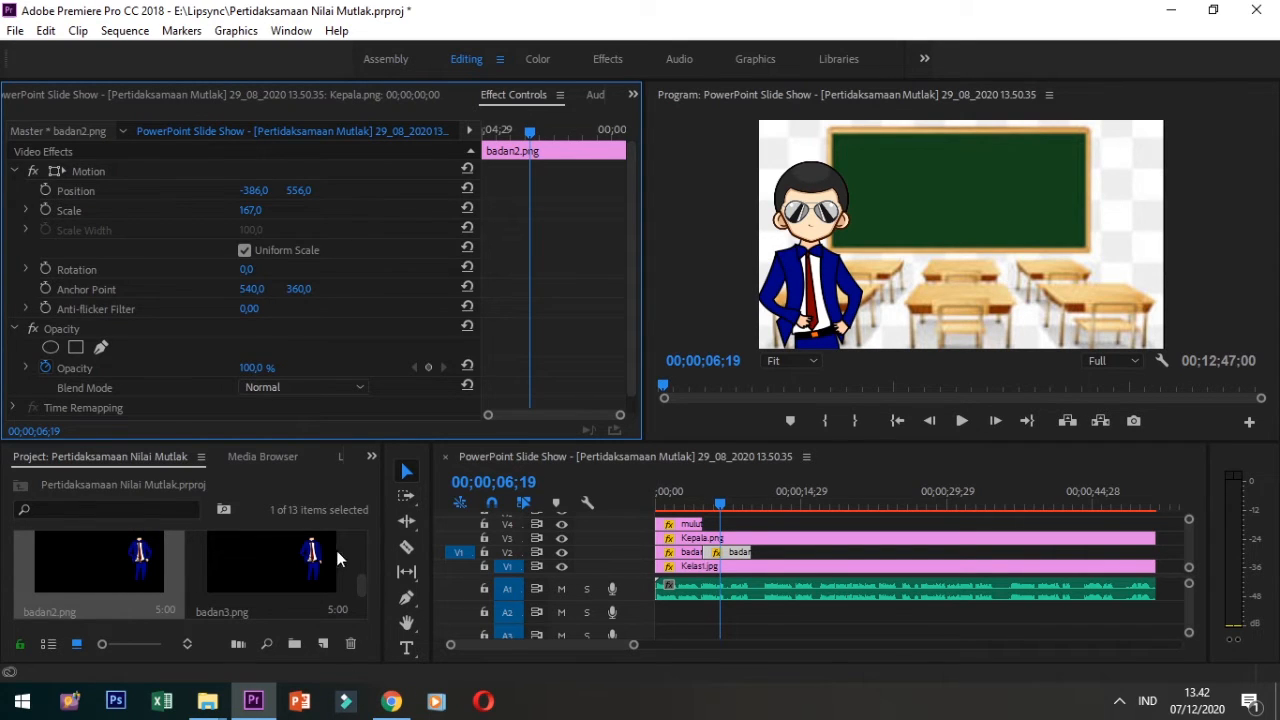
Place badan3.png on V2 directly after badan2.png and move the playhead to 00;00;11;10
{"action": "left_click_drag", "start_coordinate": [259, 560], "coordinate": [765, 556]}
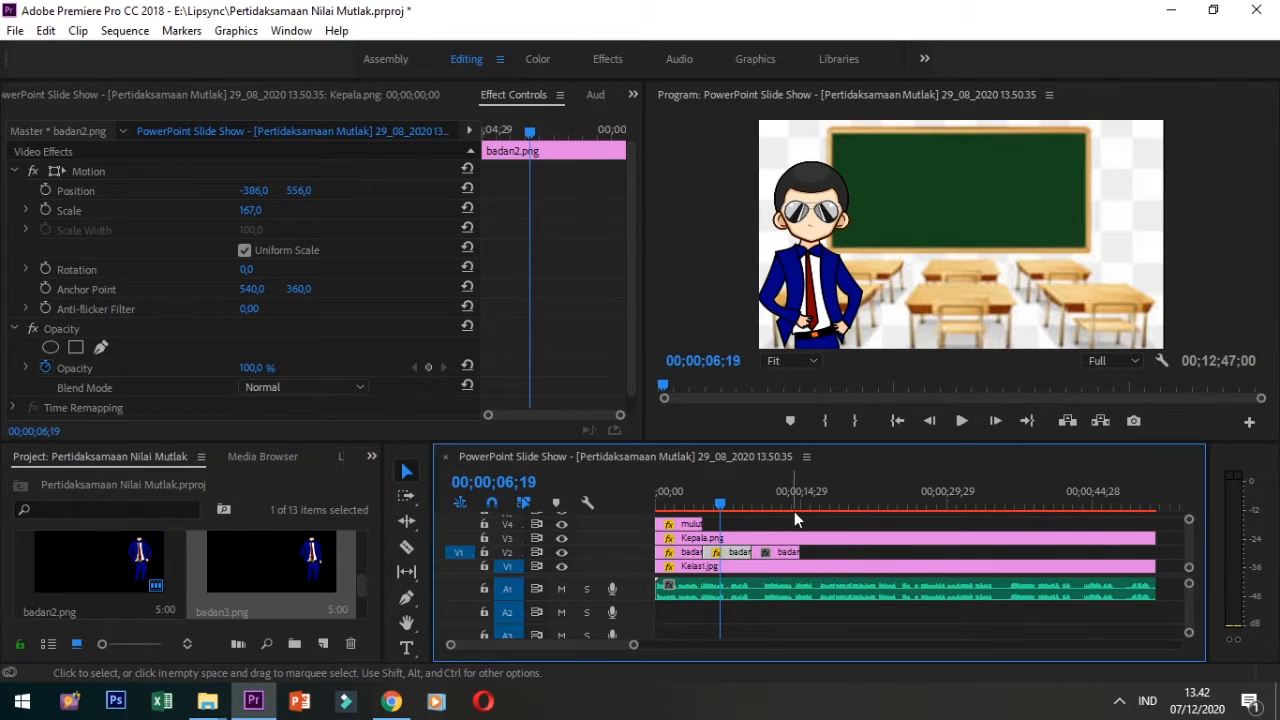
{"action": "left_click_drag", "start_coordinate": [720, 505], "coordinate": [765, 505]}
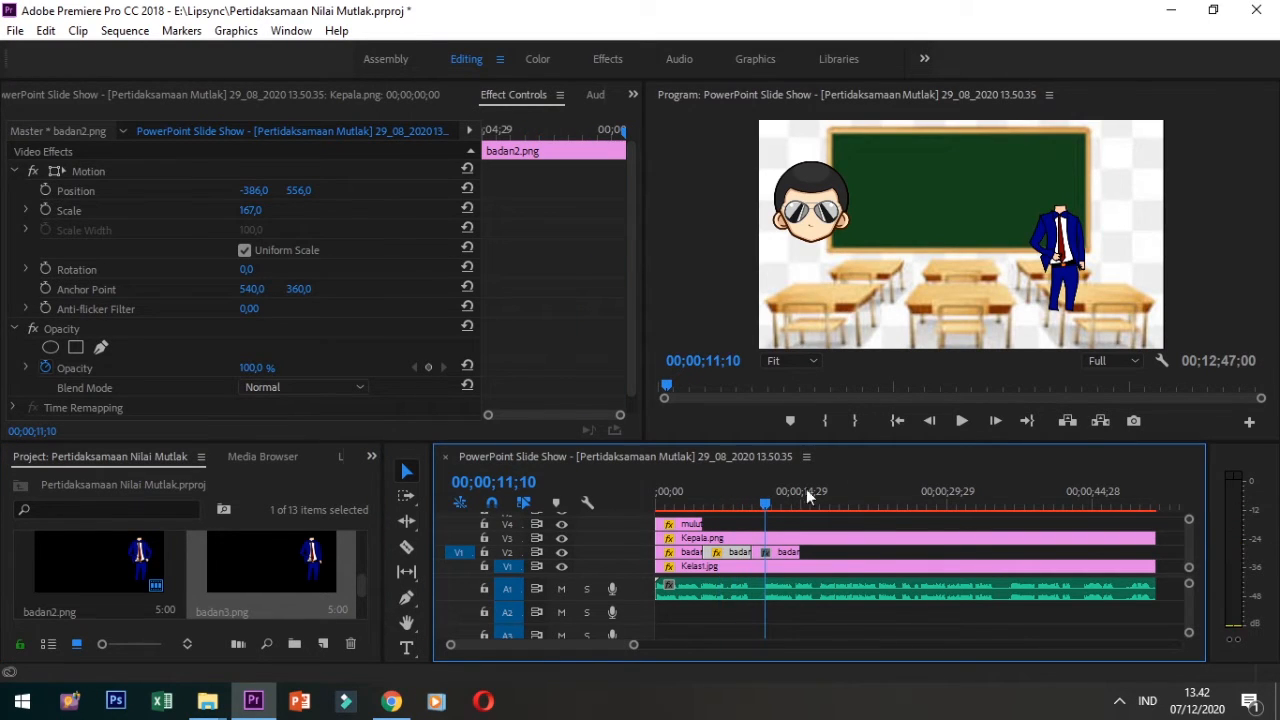
Set the badan2.png clip's horizontal position to -330
{"action": "left_click", "coordinate": [255, 190]}
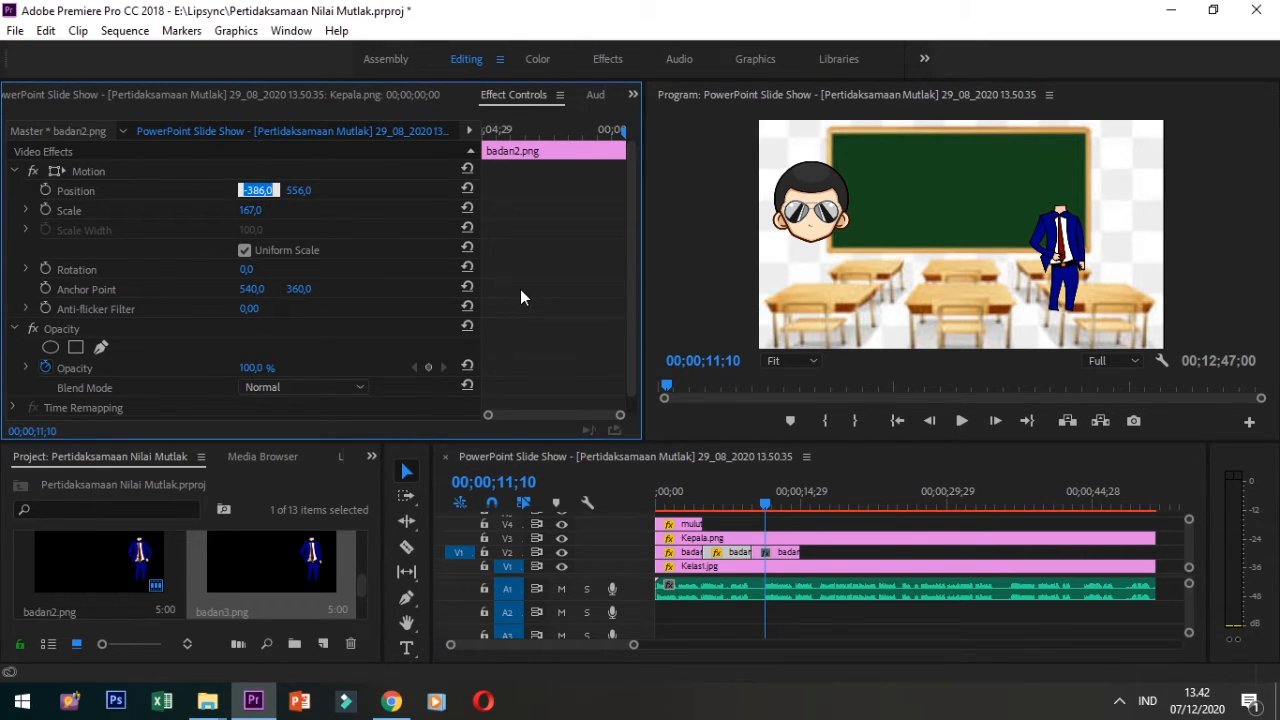
{"action": "type", "text": "-330"}
{"action": "key", "text": "Return"}
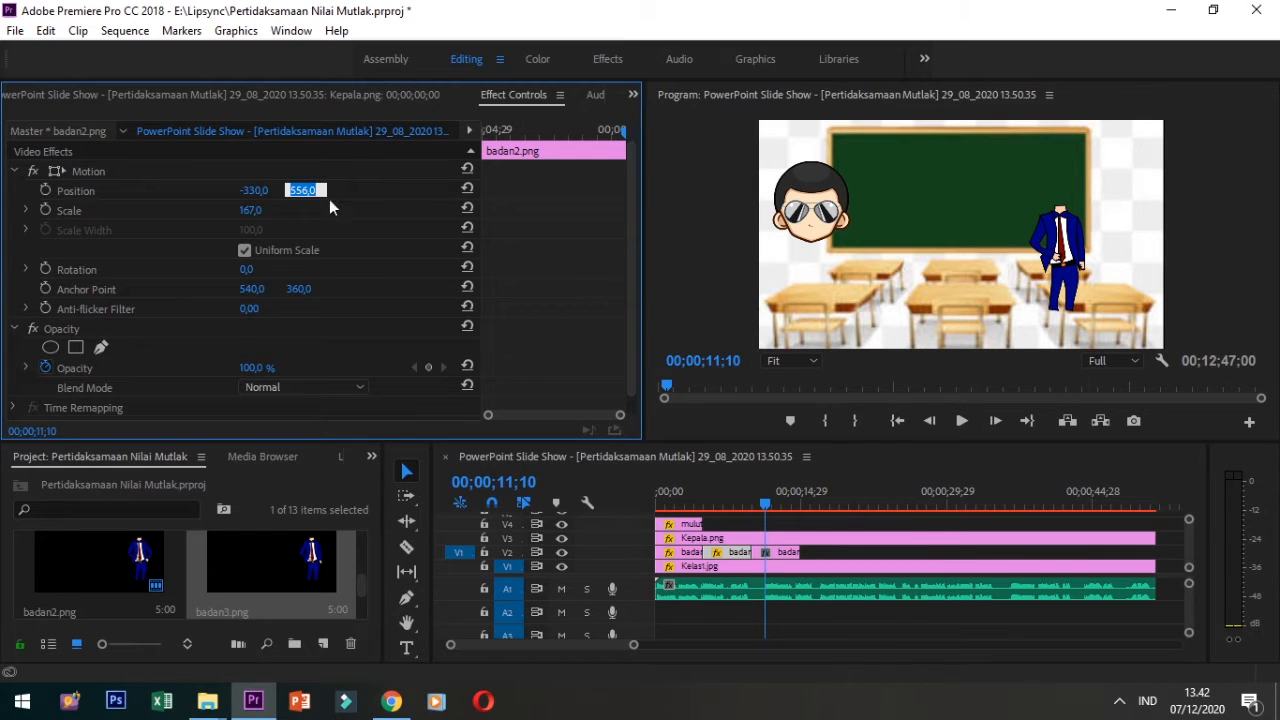
Set the badan3.png clip's position to -330, 556
{"action": "left_click", "coordinate": [768, 552]}
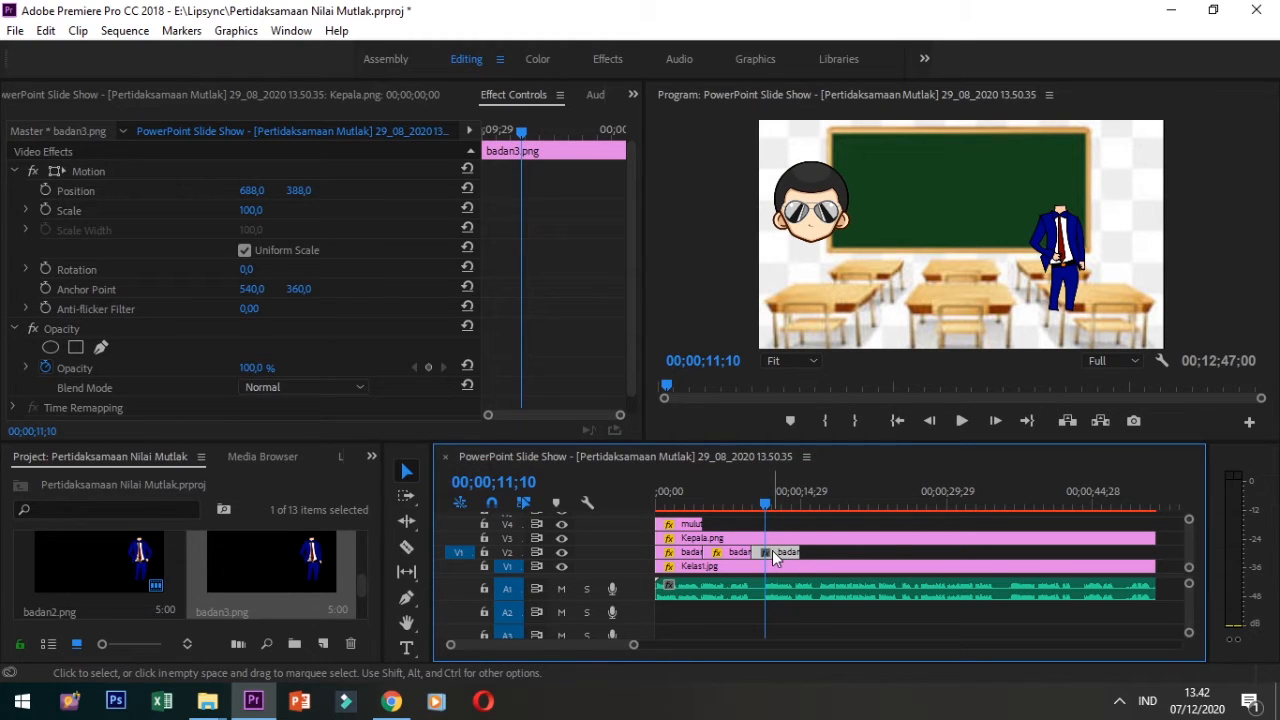
{"action": "left_click", "coordinate": [254, 191]}
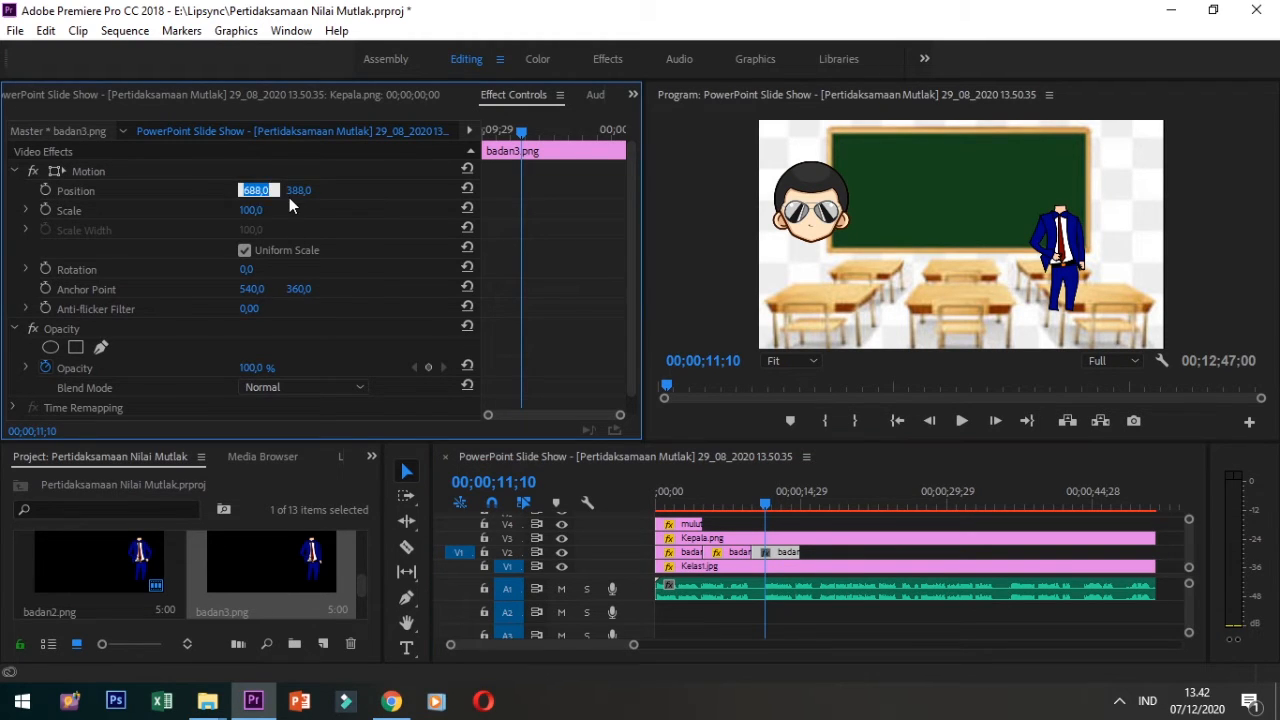
{"action": "type", "text": "-330"}
{"action": "key", "text": "Return"}
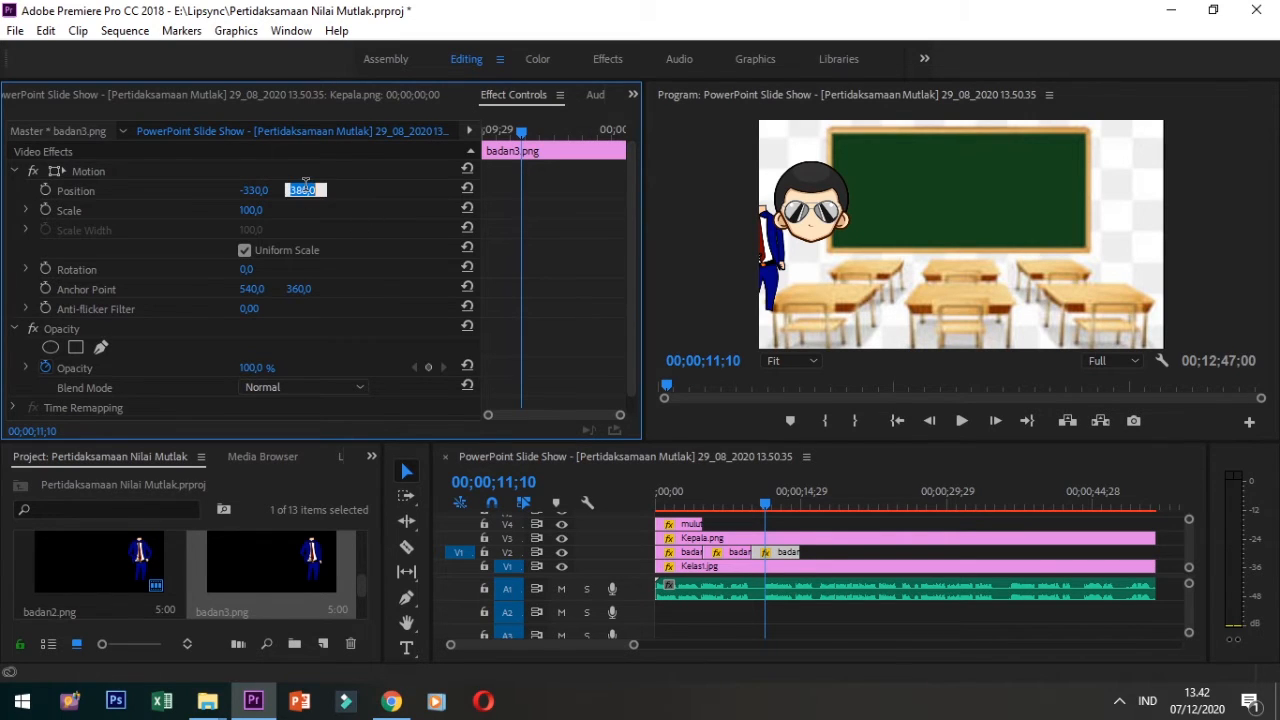
{"action": "type", "text": "556"}
{"action": "key", "text": "Return"}
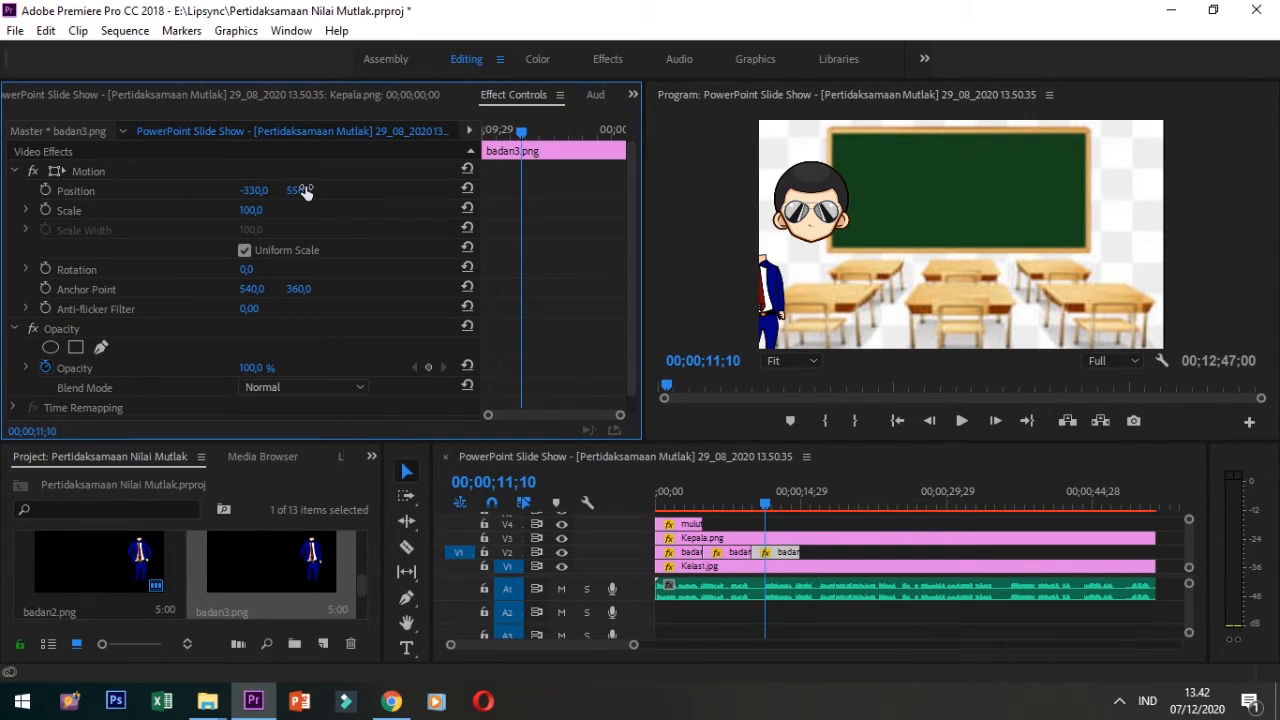
Set the badan3.png clip's scale to 167 and its horizontal position to -382 so the body sits under the head
{"action": "left_click", "coordinate": [262, 210]}
{"action": "type", "text": "167"}
{"action": "key", "text": "Return"}
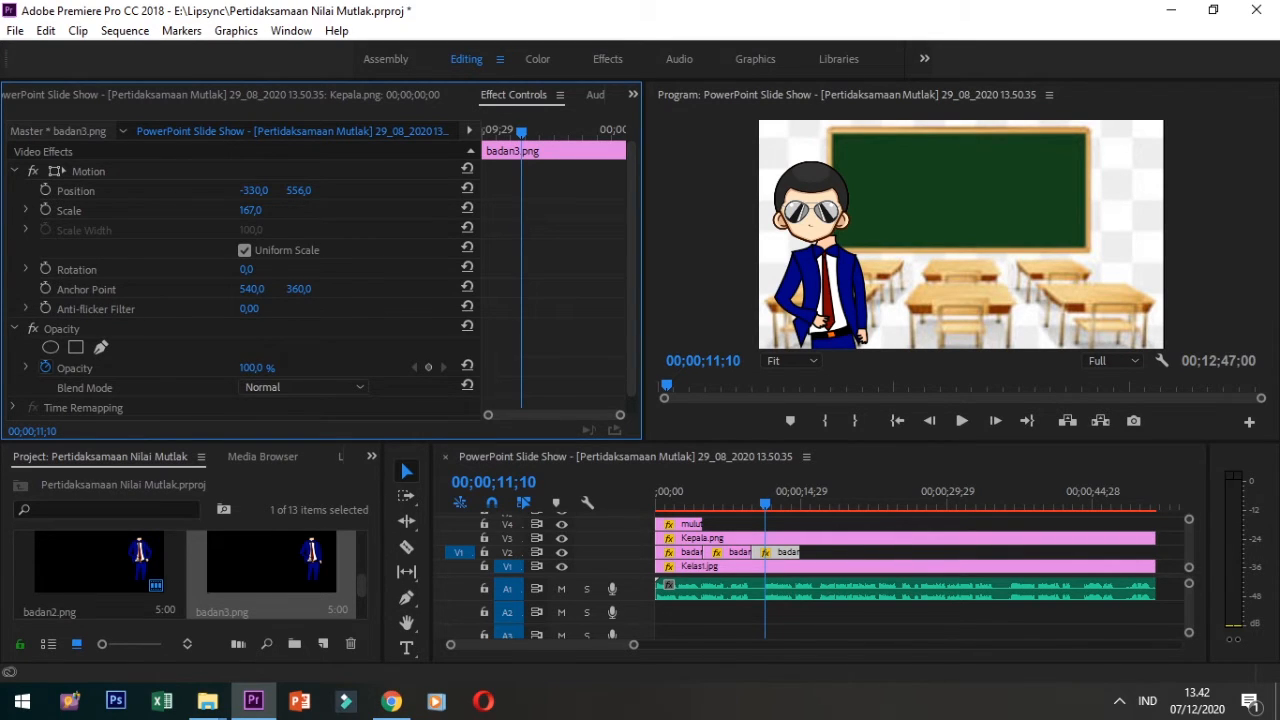
{"action": "left_click_drag", "start_coordinate": [254, 190], "coordinate": [205, 190]}
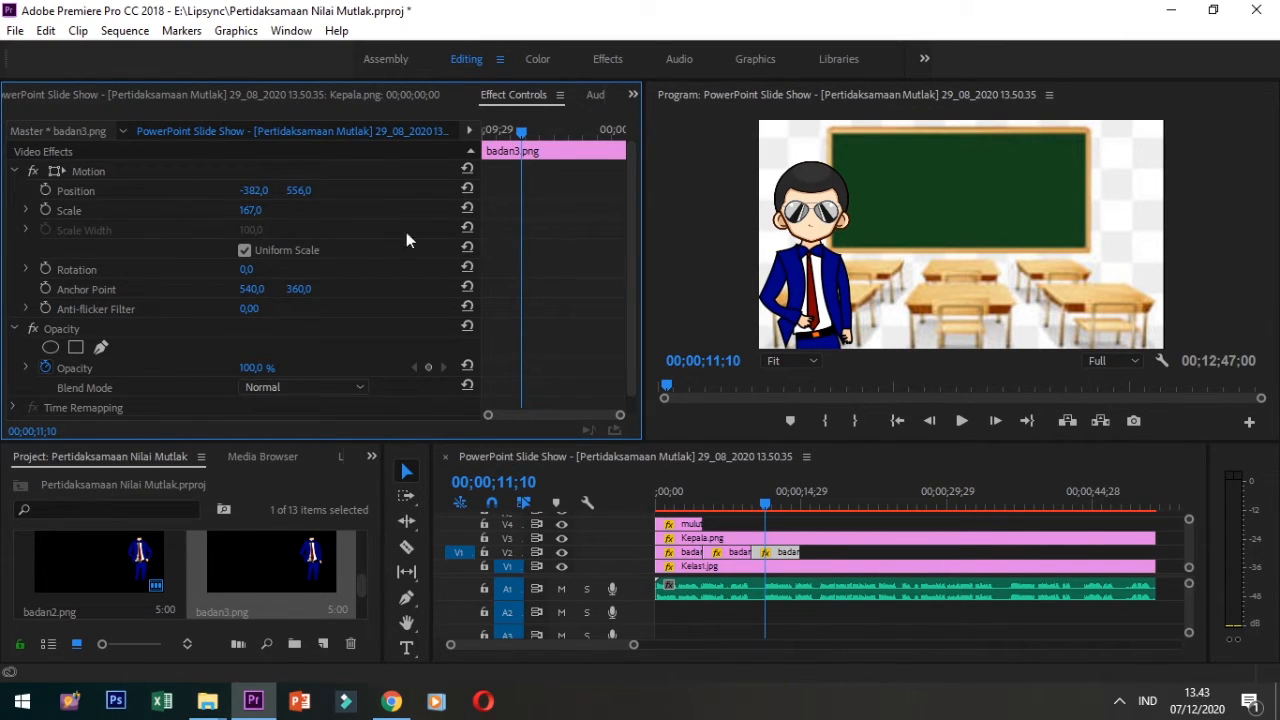
Copy the badan1, badan2 and badan3 clips on V2 and move the playhead to 00;00;15;00, where badan3.png ends
{"action": "left_click", "coordinate": [819, 551]}
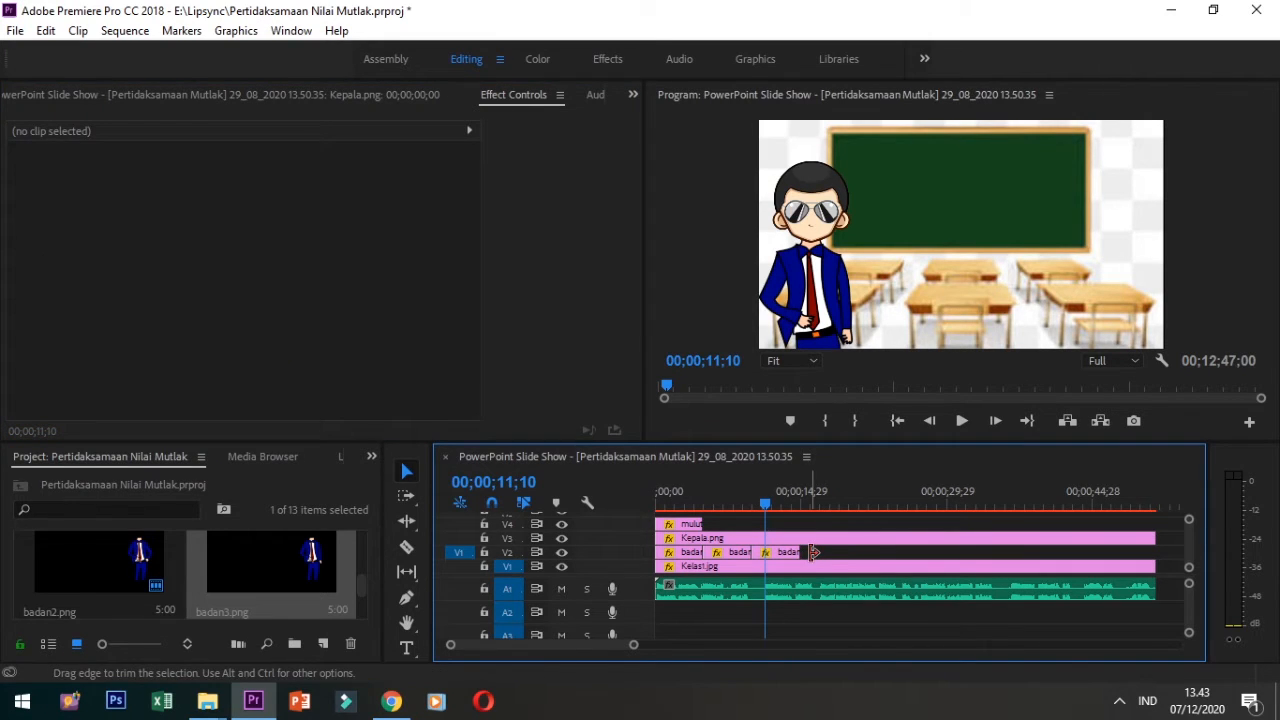
{"action": "left_click_drag", "start_coordinate": [819, 553], "coordinate": [681, 552]}
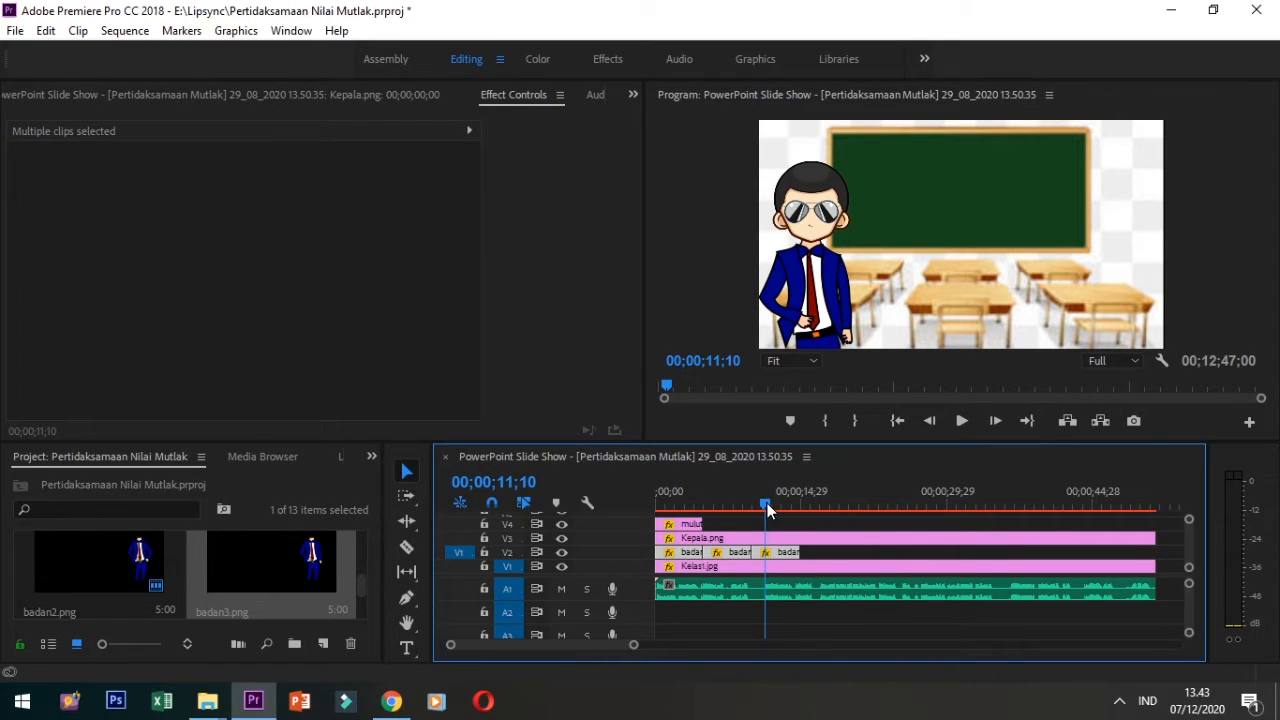
{"action": "left_click_drag", "start_coordinate": [768, 502], "coordinate": [805, 507]}
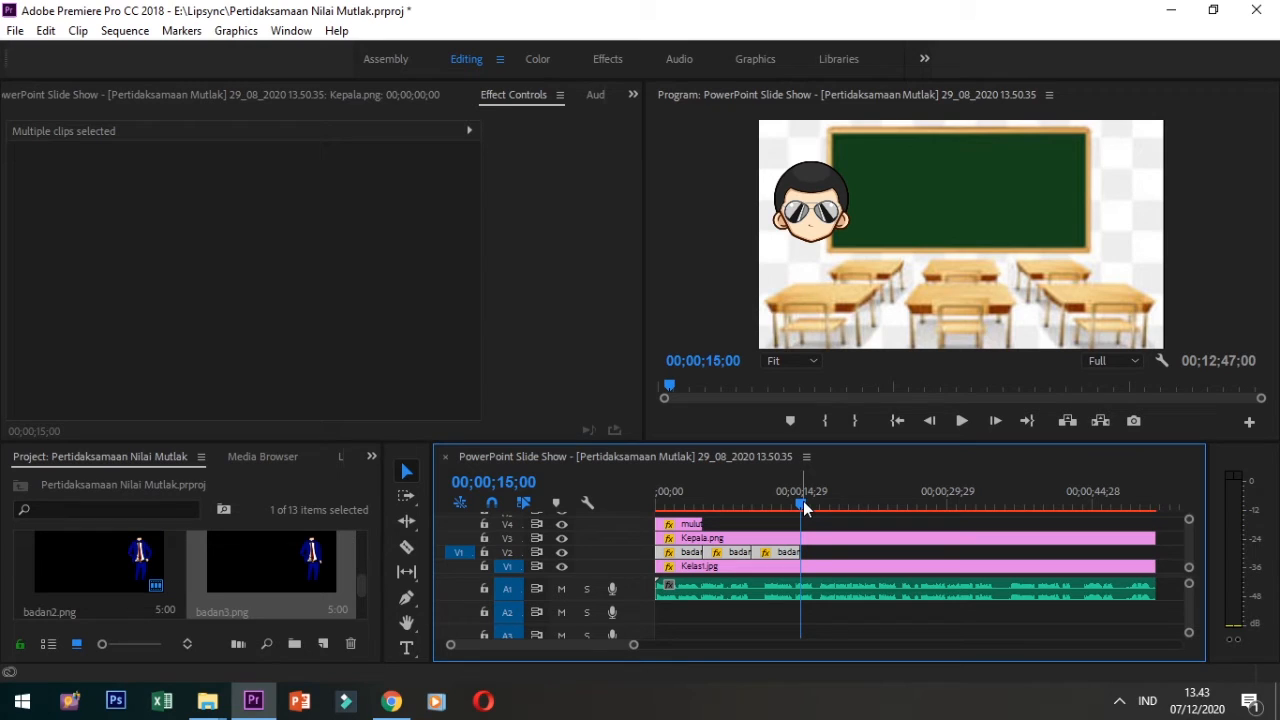
Move Kelas1.jpg from V1 to V4 and paste the copied body clips three times in a row on V1 from 00;00;15;00
{"action": "key", "text": "ctrl+v"}
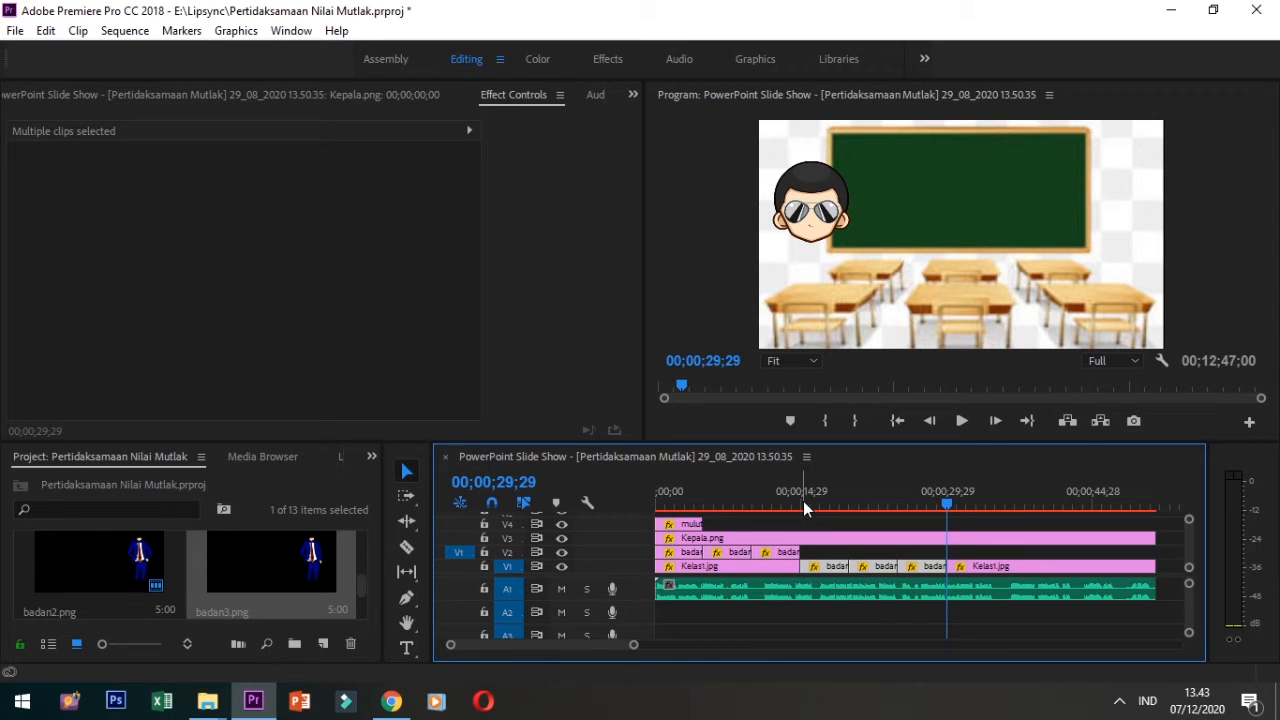
{"action": "key", "text": "ctrl+z"}
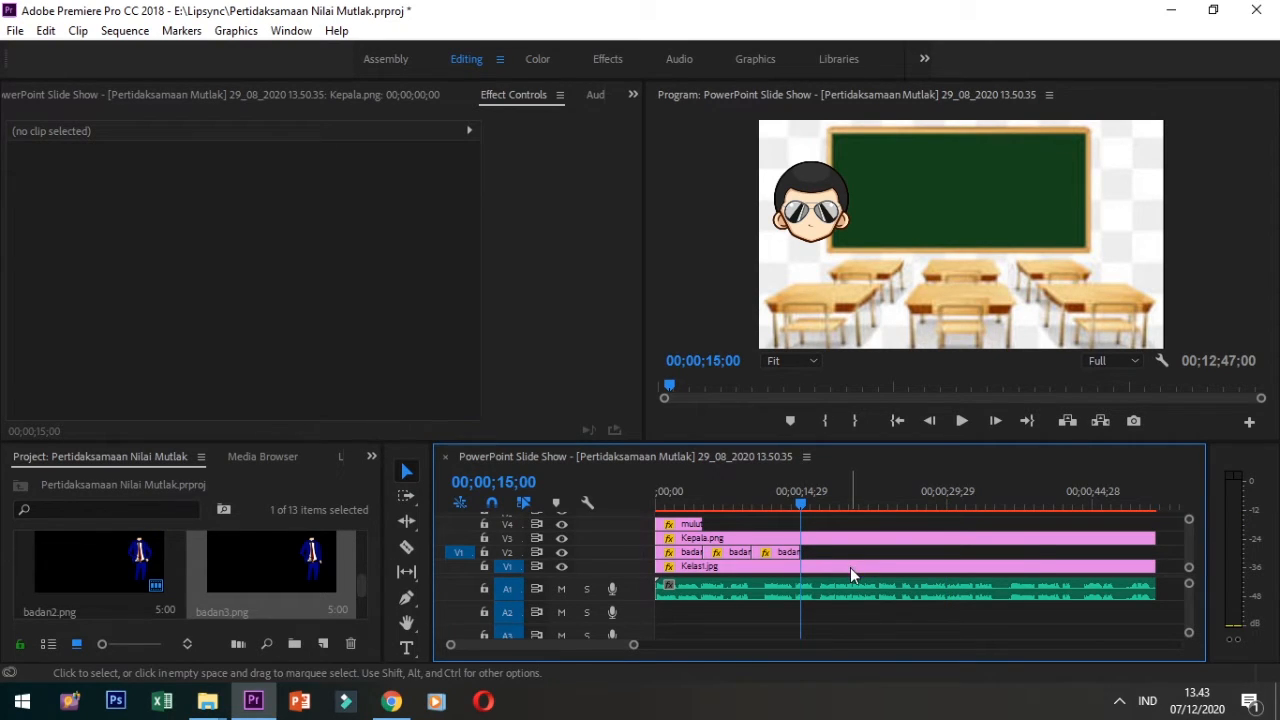
{"action": "left_click_drag", "start_coordinate": [850, 567], "coordinate": [903, 541]}
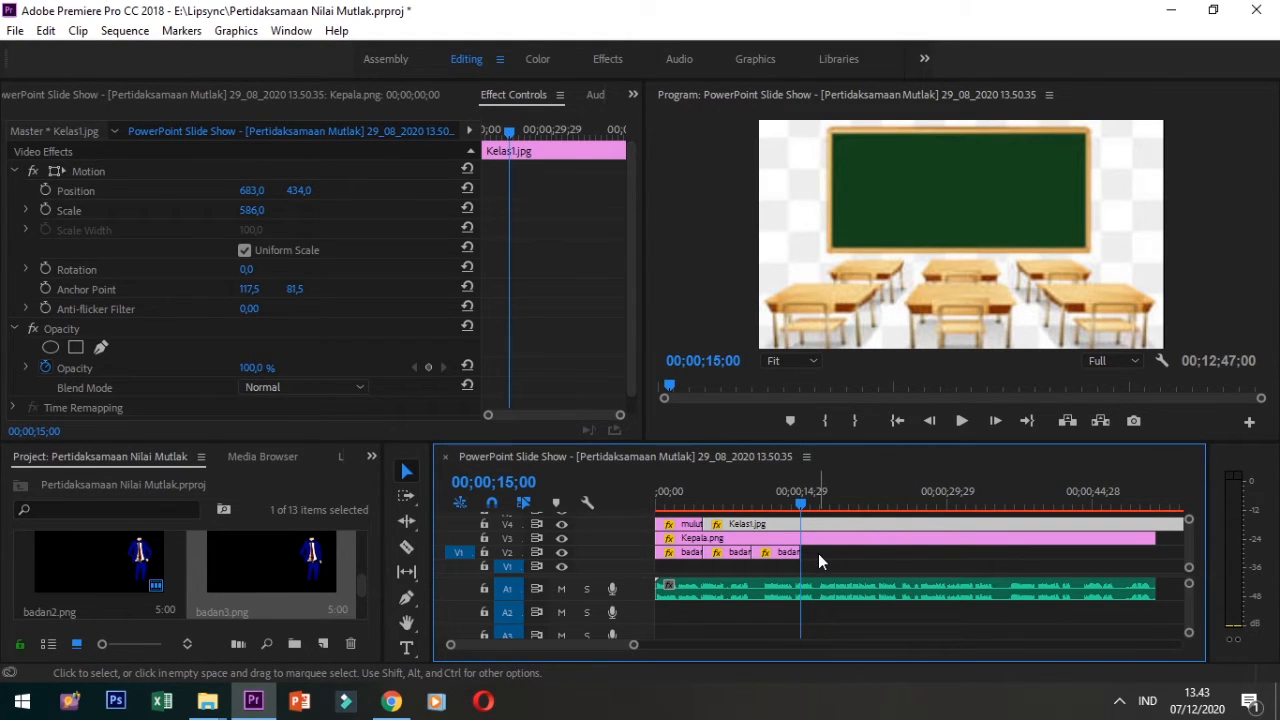
{"action": "key", "text": "ctrl+v"}
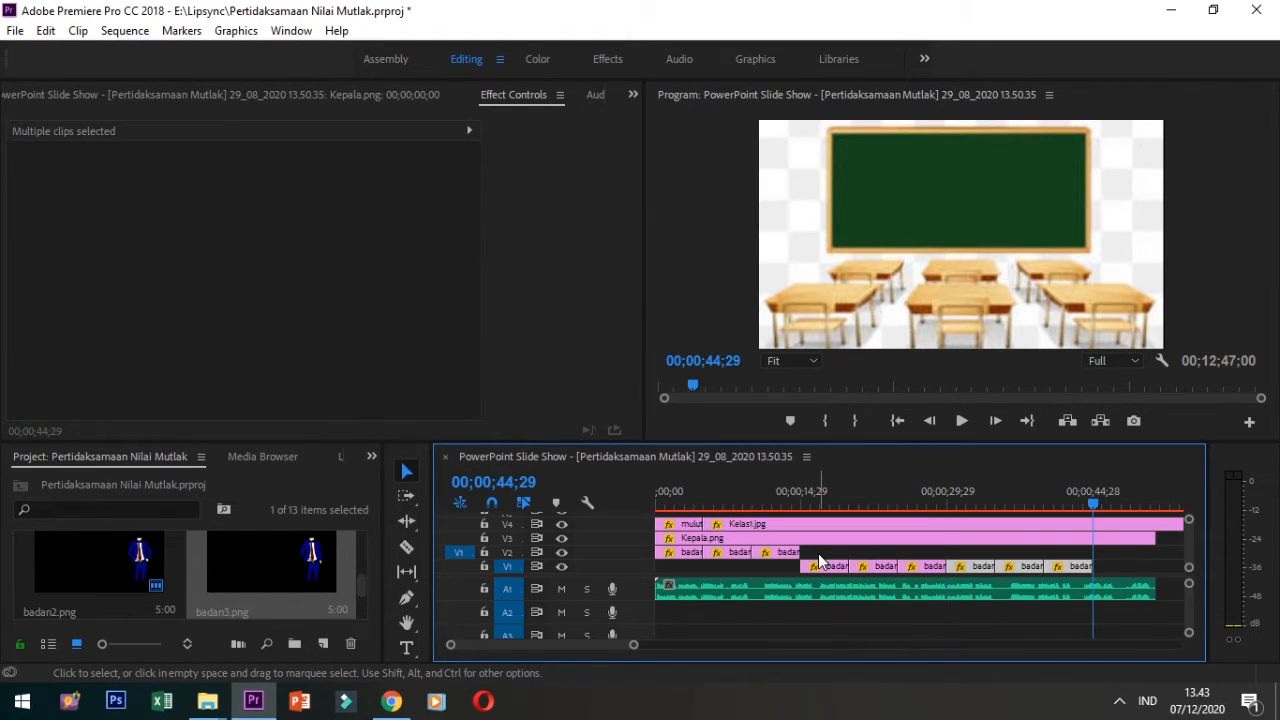
{"action": "key", "text": "ctrl+v"}
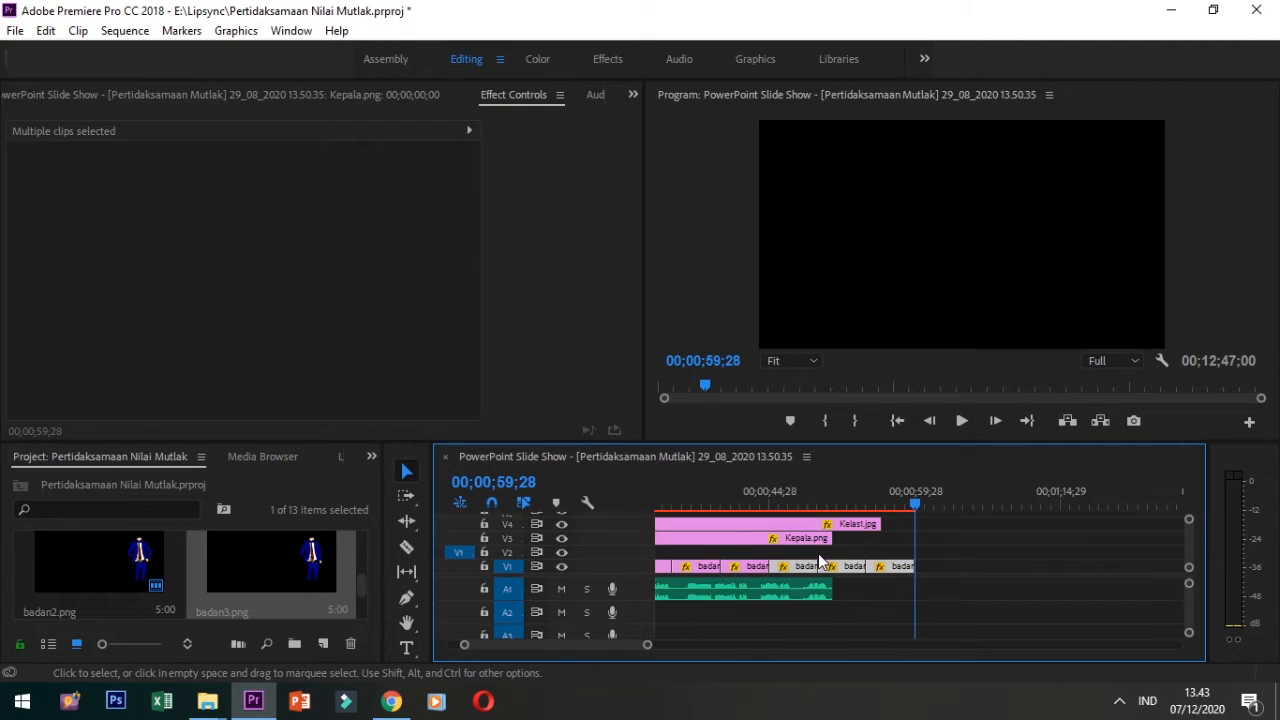
Move all the pasted body clips from V1 up to V2, directly after the original three body clips
{"action": "left_click", "coordinate": [931, 567]}
{"action": "scroll", "coordinate": [933, 565], "scroll_direction": "up", "scroll_amount": 2}
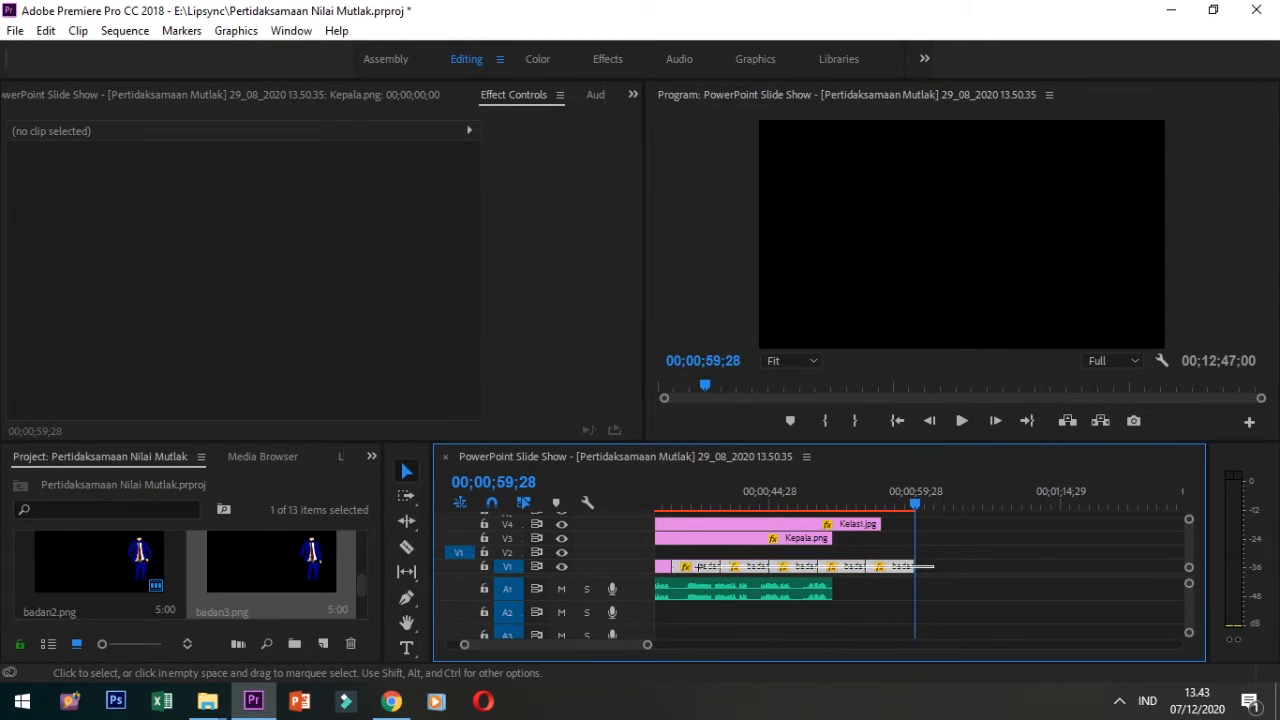
{"action": "left_click_drag", "start_coordinate": [588, 561], "coordinate": [872, 561]}
{"action": "left_click", "coordinate": [990, 566]}
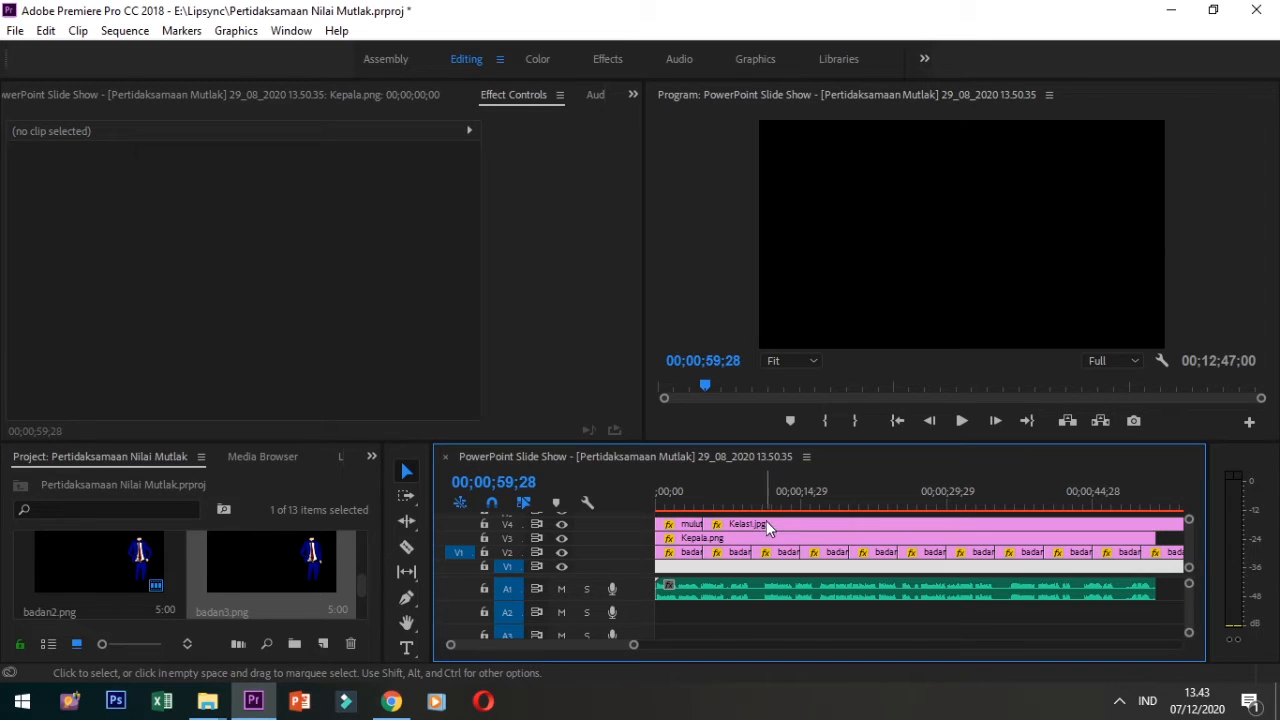
Move Kelas1.jpg from V4 back to V1, starting at 00;00;51;14 where the narration ends
{"action": "left_click_drag", "start_coordinate": [766, 521], "coordinate": [1172, 576]}
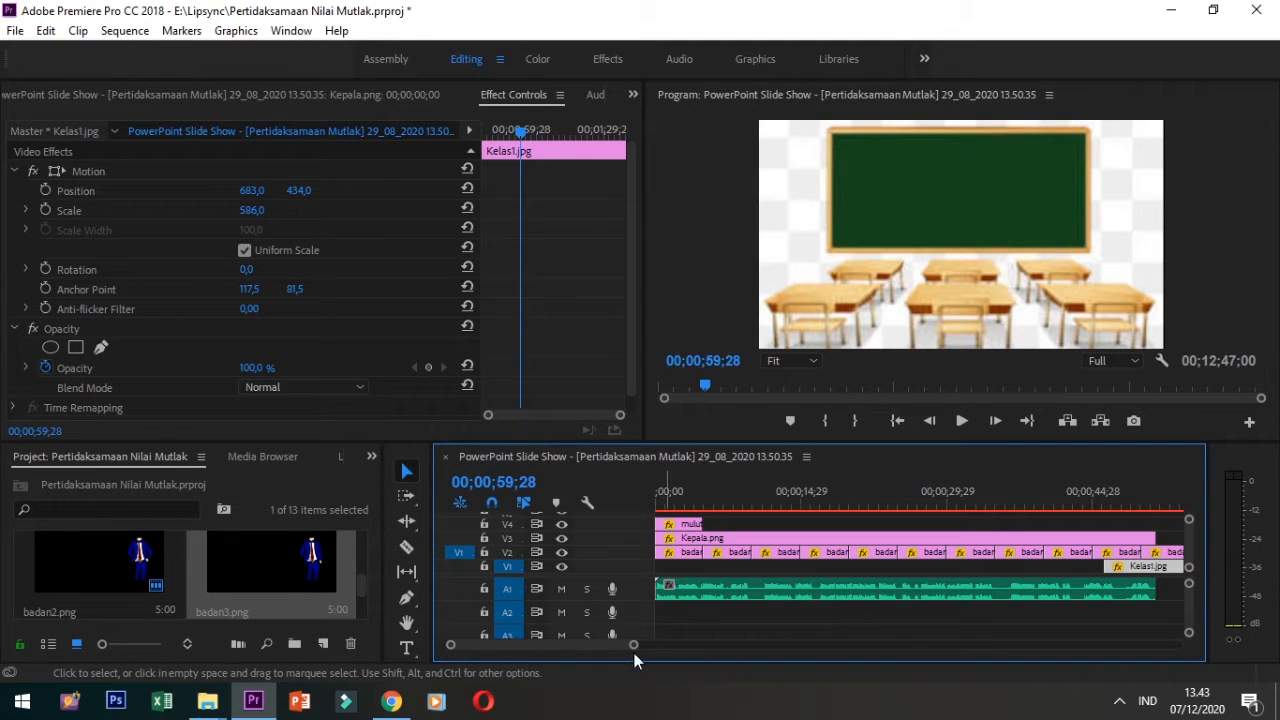
{"action": "left_click", "coordinate": [1116, 507]}
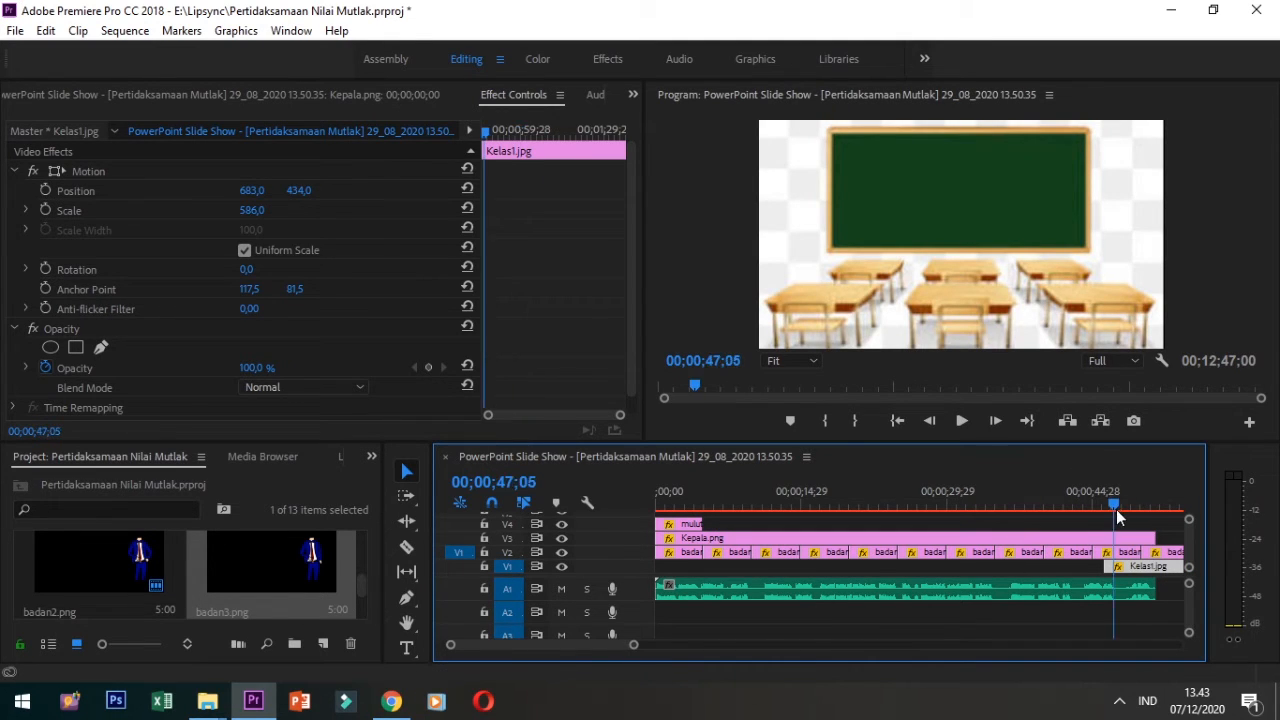
{"action": "mouse_move", "coordinate": [1116, 509]}
{"action": "left_mouse_down"}
{"action": "mouse_move", "coordinate": [1198, 503]}
{"action": "mouse_move", "coordinate": [1121, 507]}
{"action": "left_mouse_up"}
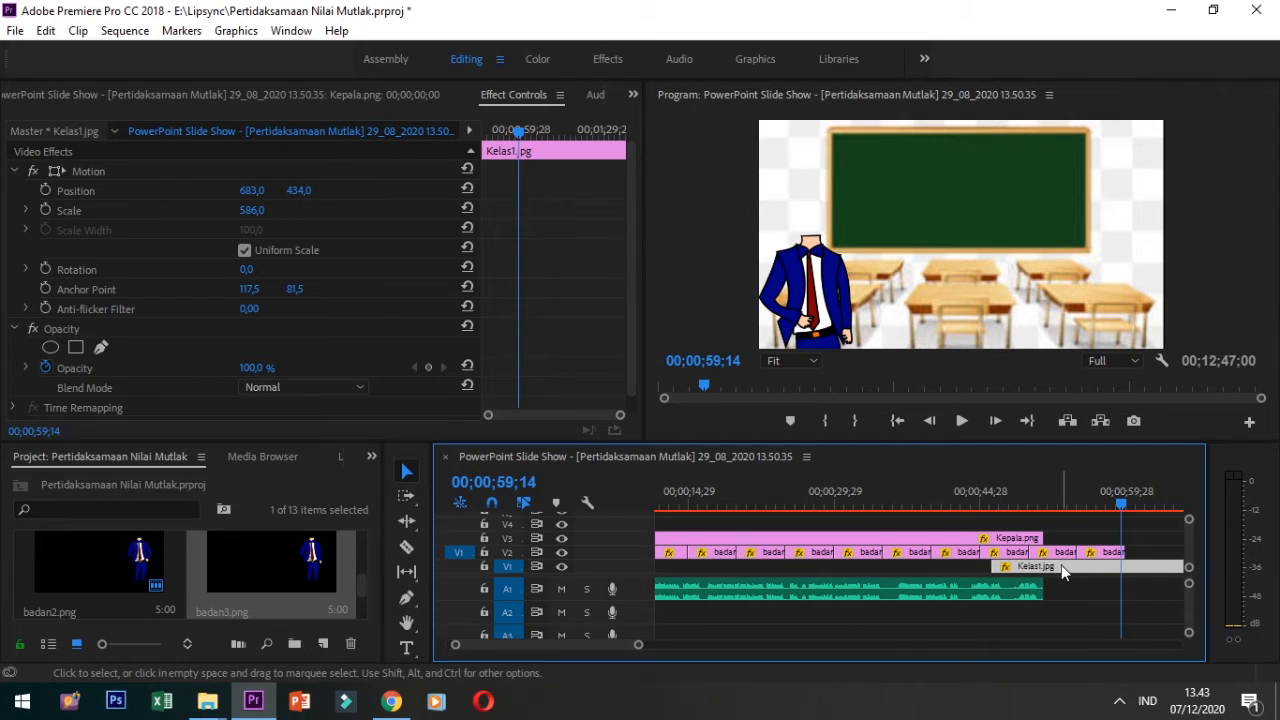
{"action": "left_click_drag", "start_coordinate": [1061, 565], "coordinate": [1114, 566]}
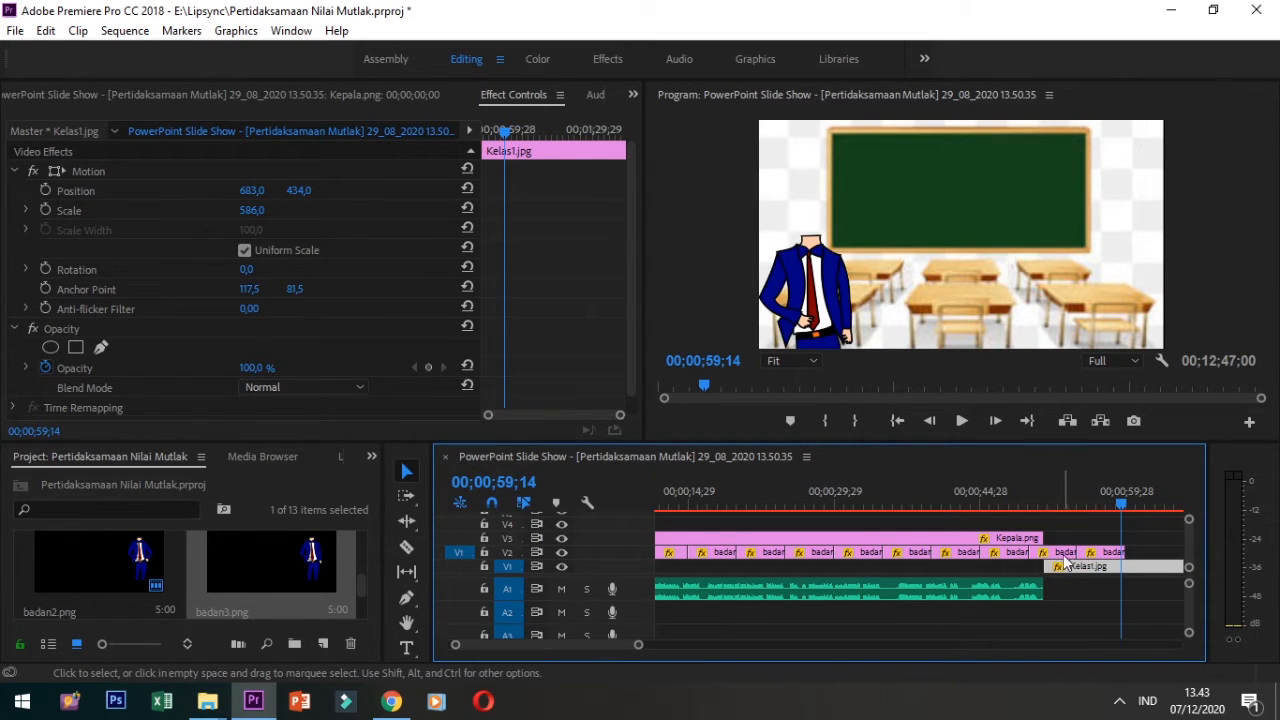
Delete the last body clip on V2, cut the remaining one at 00;00;51;14 and delete the excess piece
{"action": "left_click", "coordinate": [1092, 553]}
{"action": "key", "text": "Delete"}
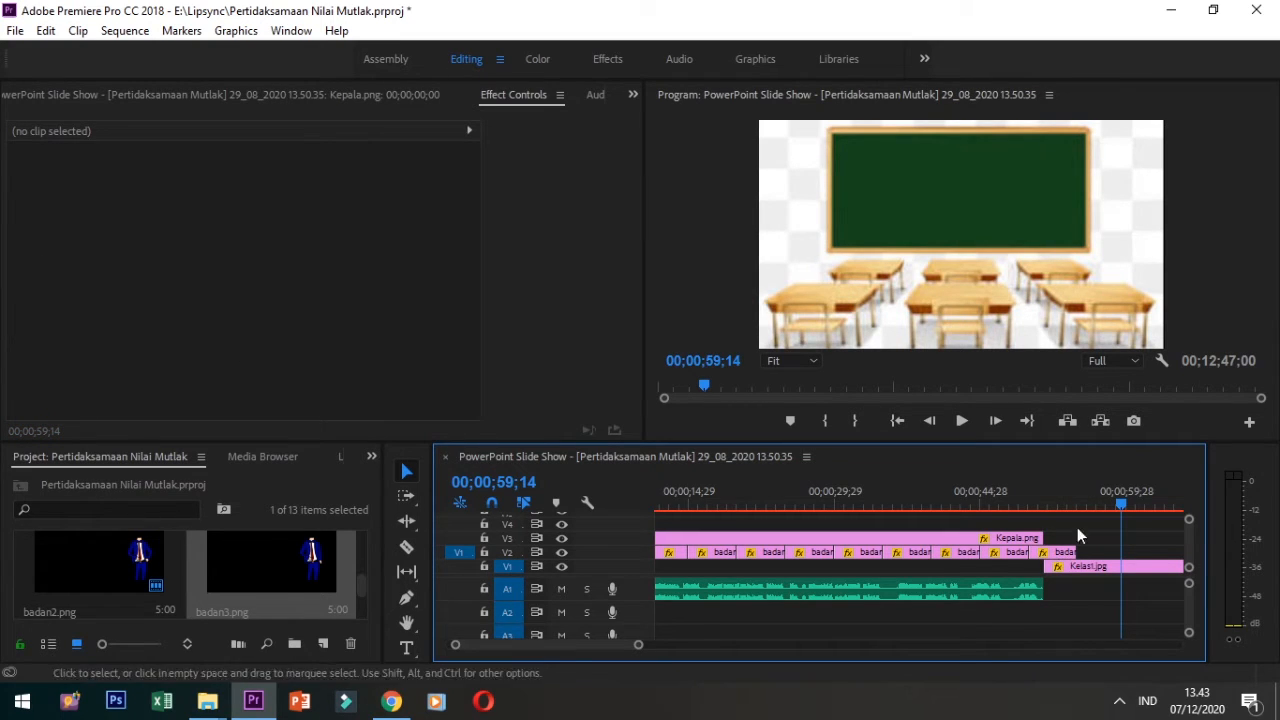
{"action": "left_click_drag", "start_coordinate": [1118, 503], "coordinate": [1043, 514]}
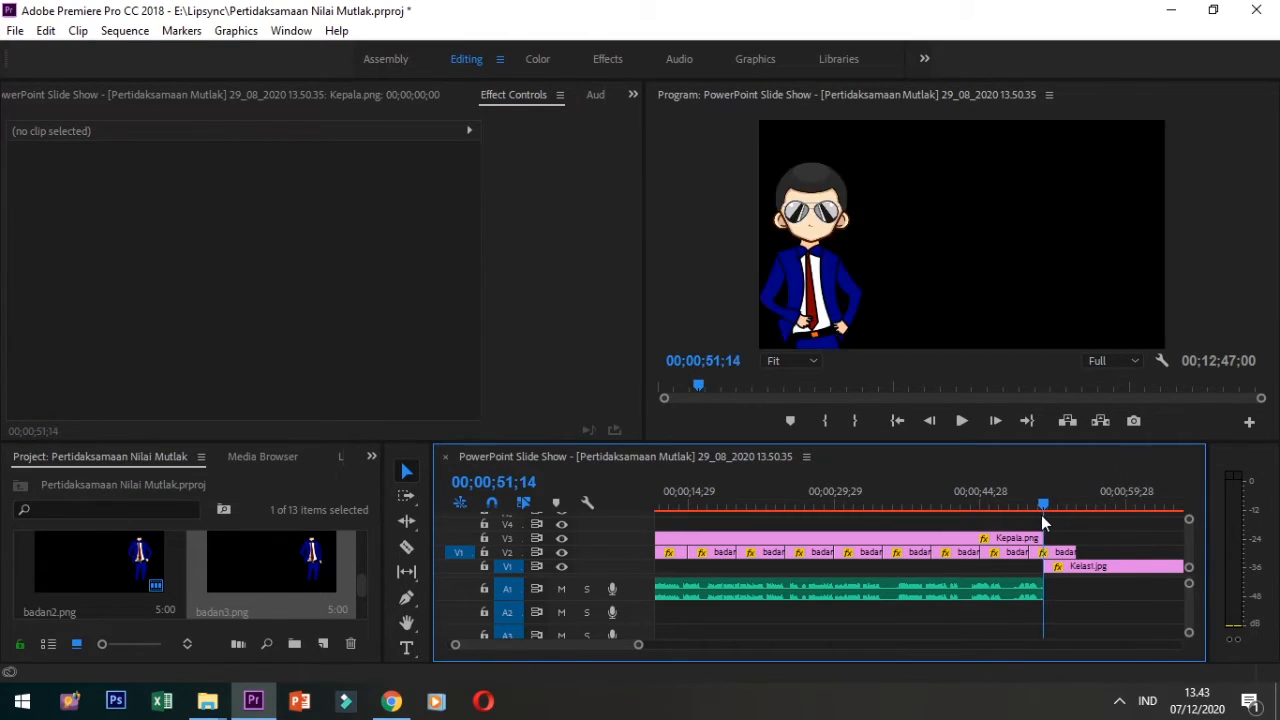
{"action": "left_click", "coordinate": [408, 548]}
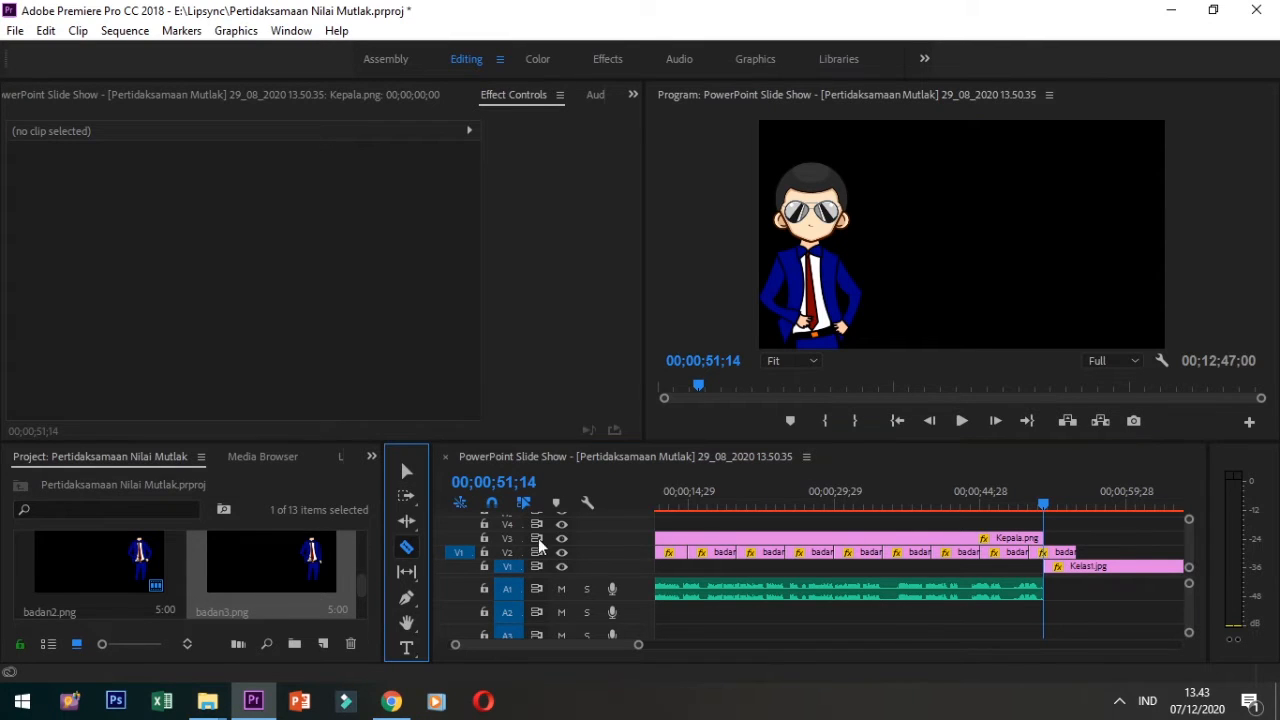
{"action": "left_click", "coordinate": [1046, 553]}
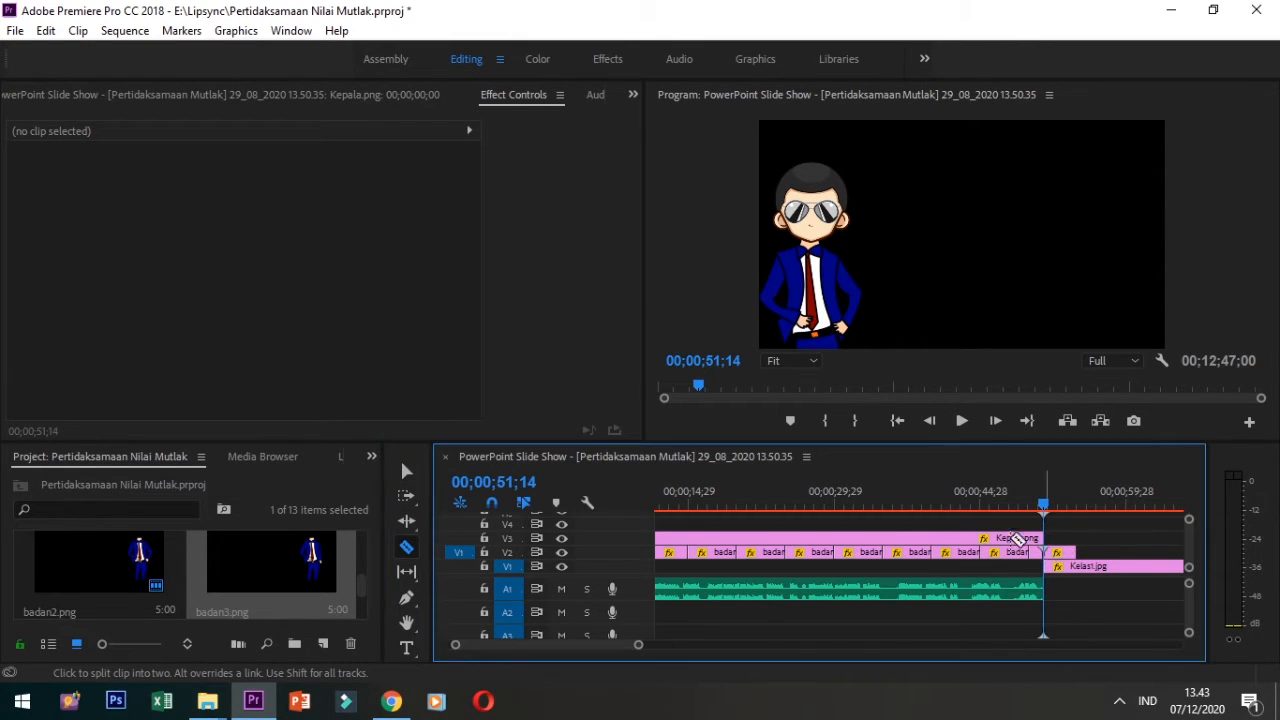
{"action": "left_click", "coordinate": [406, 471]}
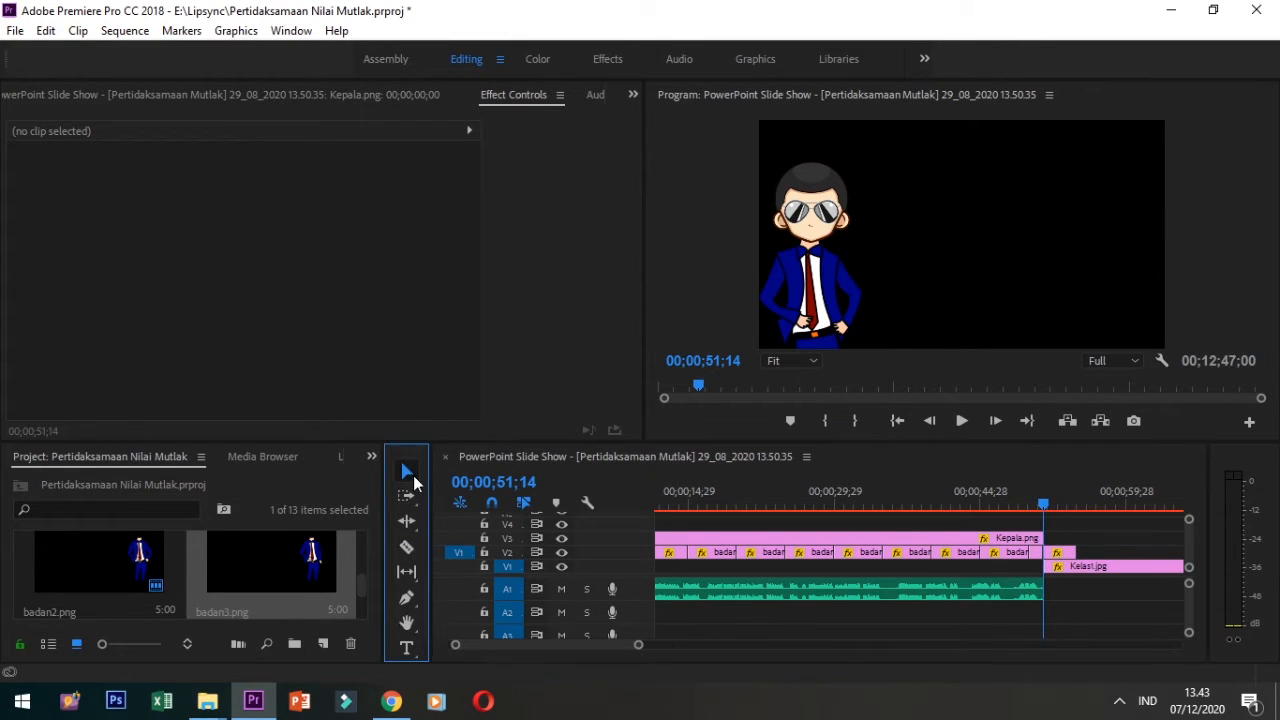
{"action": "left_click", "coordinate": [1065, 554]}
{"action": "key", "text": "Delete"}
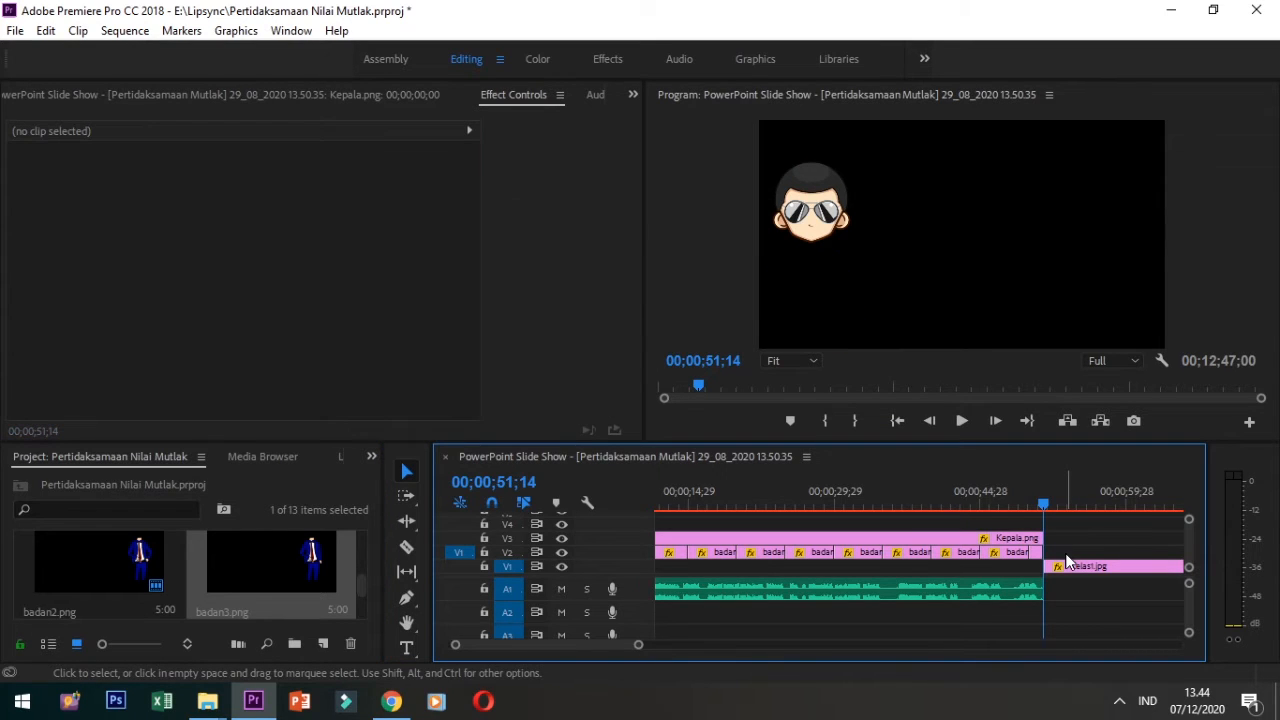
Move Kelas1.jpg earlier on V1 to start at about 00;00;40 and scrub through the sequence to check the body poses
{"action": "left_click_drag", "start_coordinate": [1068, 566], "coordinate": [972, 580]}
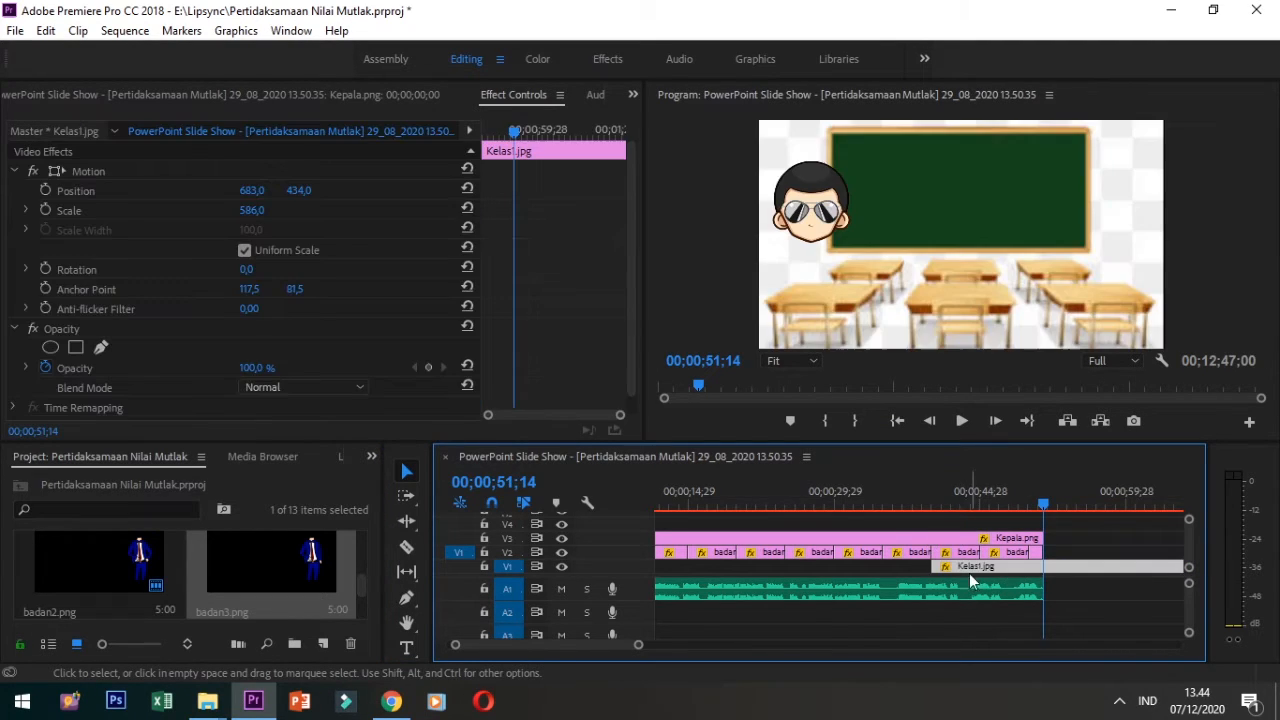
{"action": "left_click_drag", "start_coordinate": [1043, 503], "coordinate": [690, 505]}
{"action": "left_click_drag", "start_coordinate": [828, 521], "coordinate": [851, 510]}
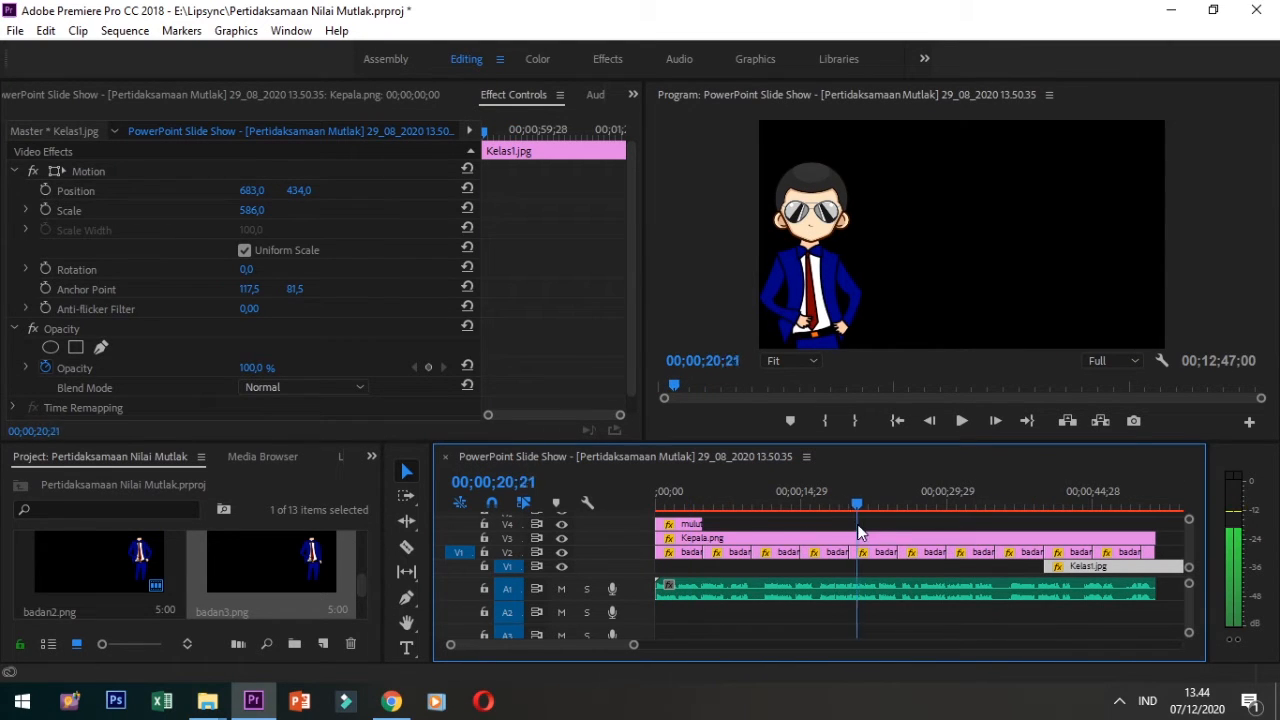
Place mulut7.png from the project on V4 directly after mulut6.png
{"action": "left_click", "coordinate": [695, 527]}
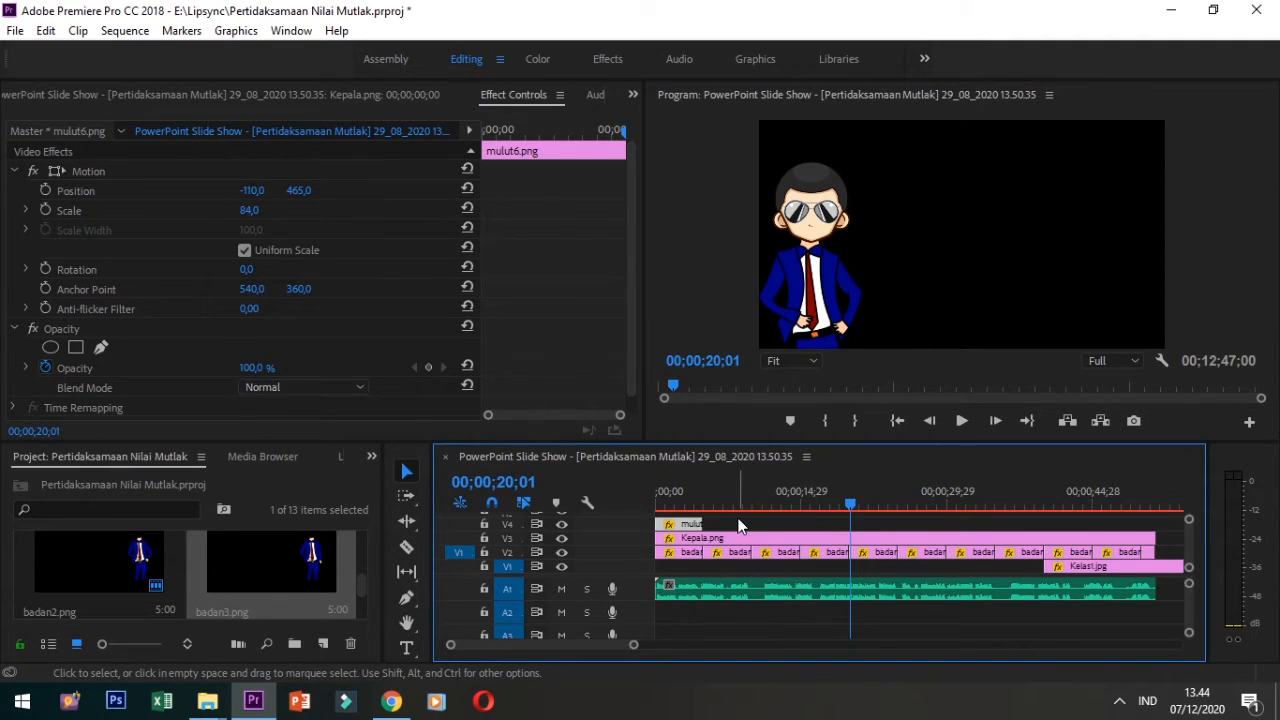
{"action": "mouse_move", "coordinate": [360, 577]}
{"action": "left_mouse_down"}
{"action": "mouse_move", "coordinate": [360, 600]}
{"action": "mouse_move", "coordinate": [358, 520]}
{"action": "mouse_move", "coordinate": [364, 557]}
{"action": "left_mouse_up"}
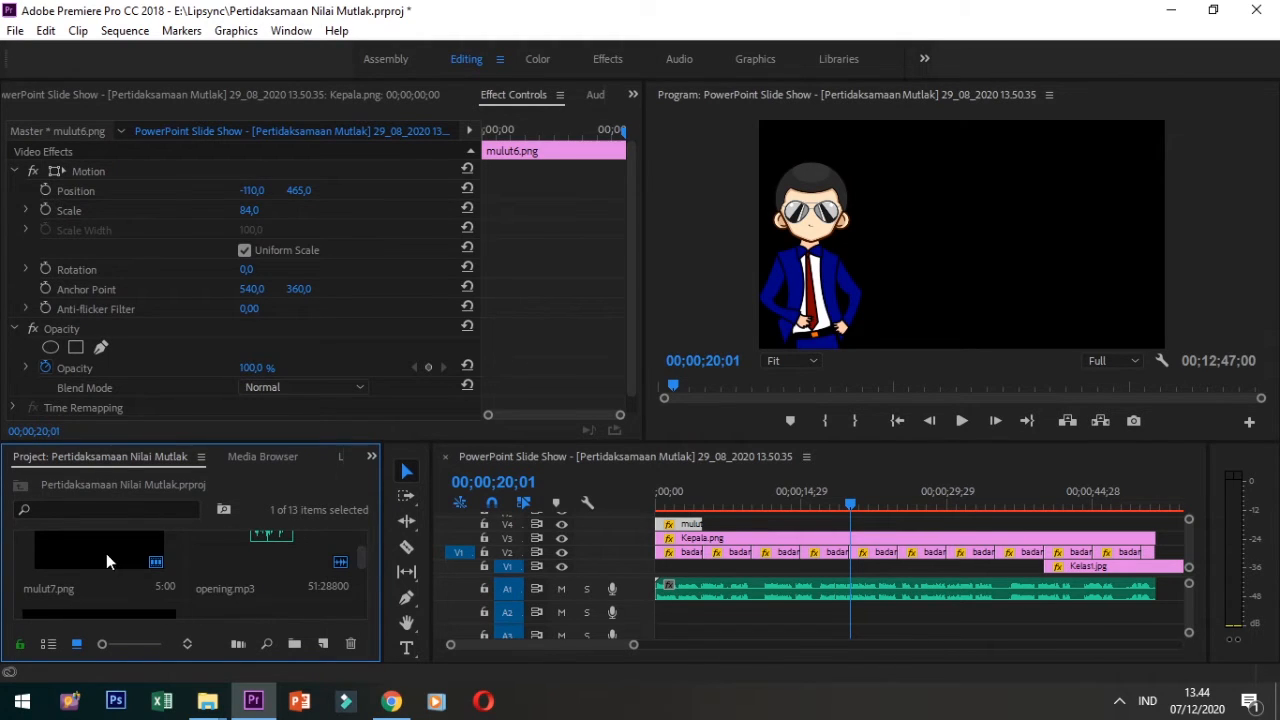
{"action": "left_click_drag", "start_coordinate": [106, 553], "coordinate": [724, 530]}
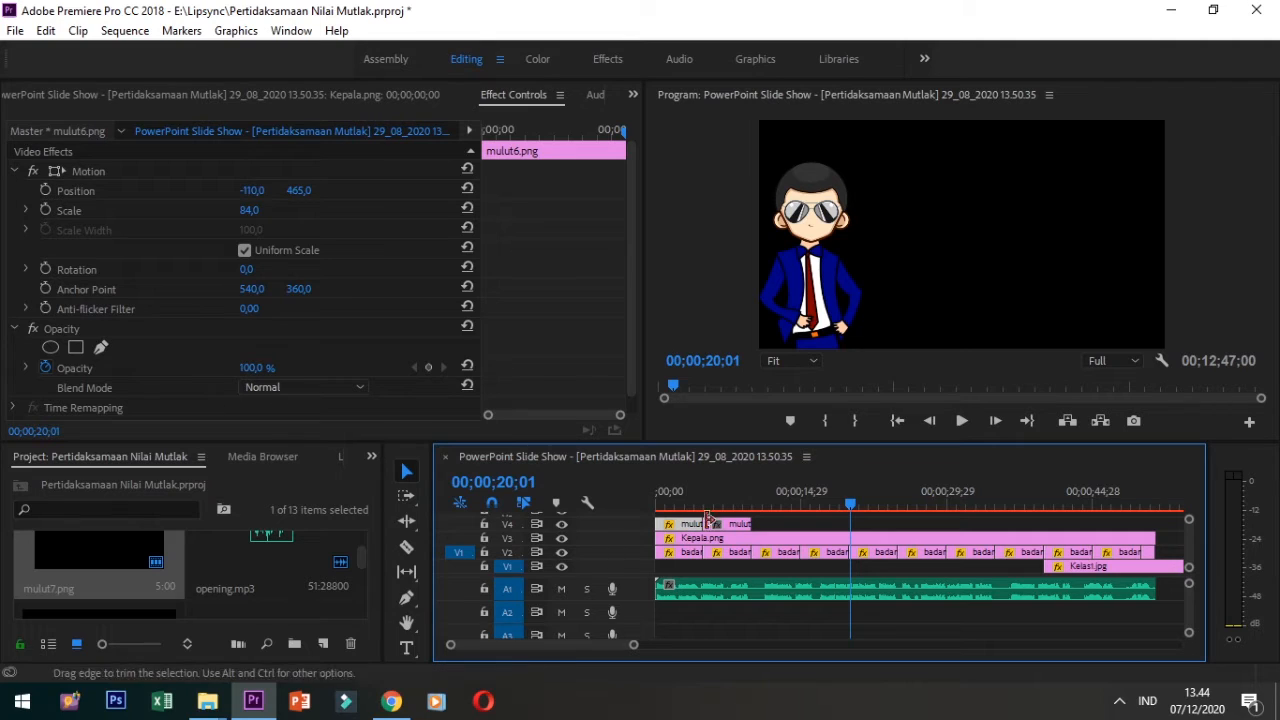
{"action": "left_click", "coordinate": [726, 526]}
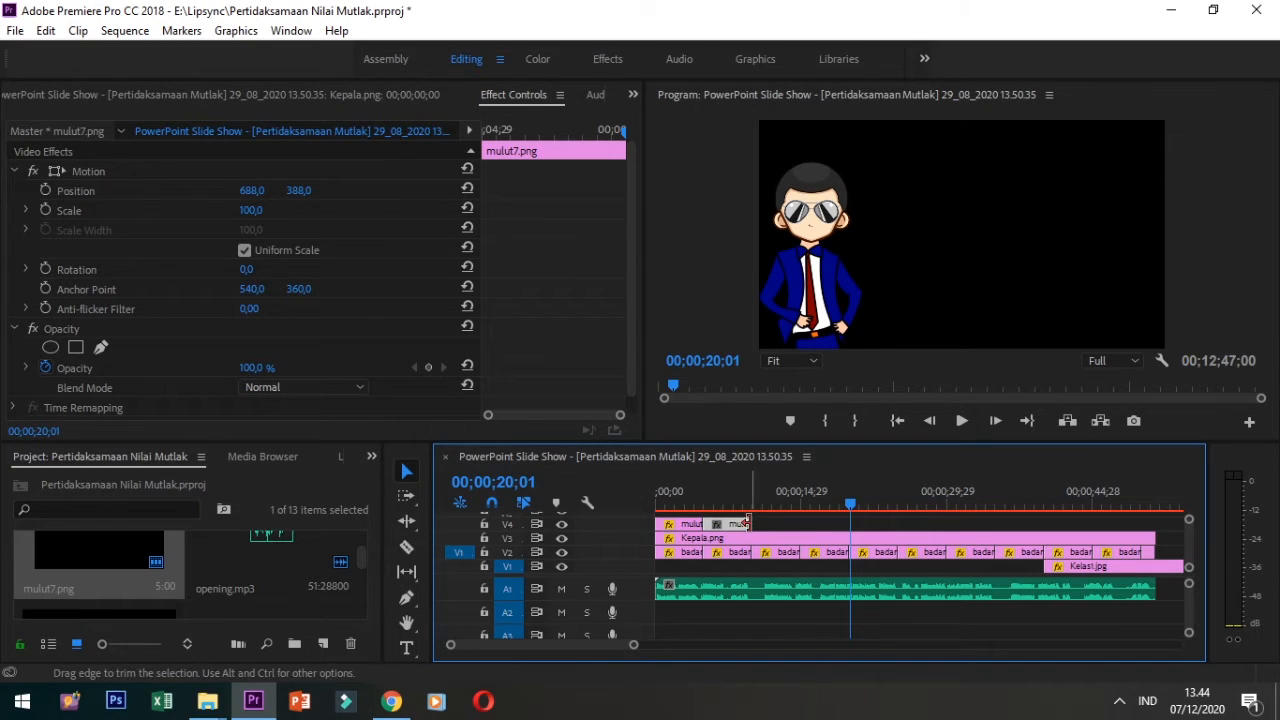
Trim the mulut6.png clip on V4 to just a few frames at the very start of the sequence
{"action": "left_click", "coordinate": [691, 528]}
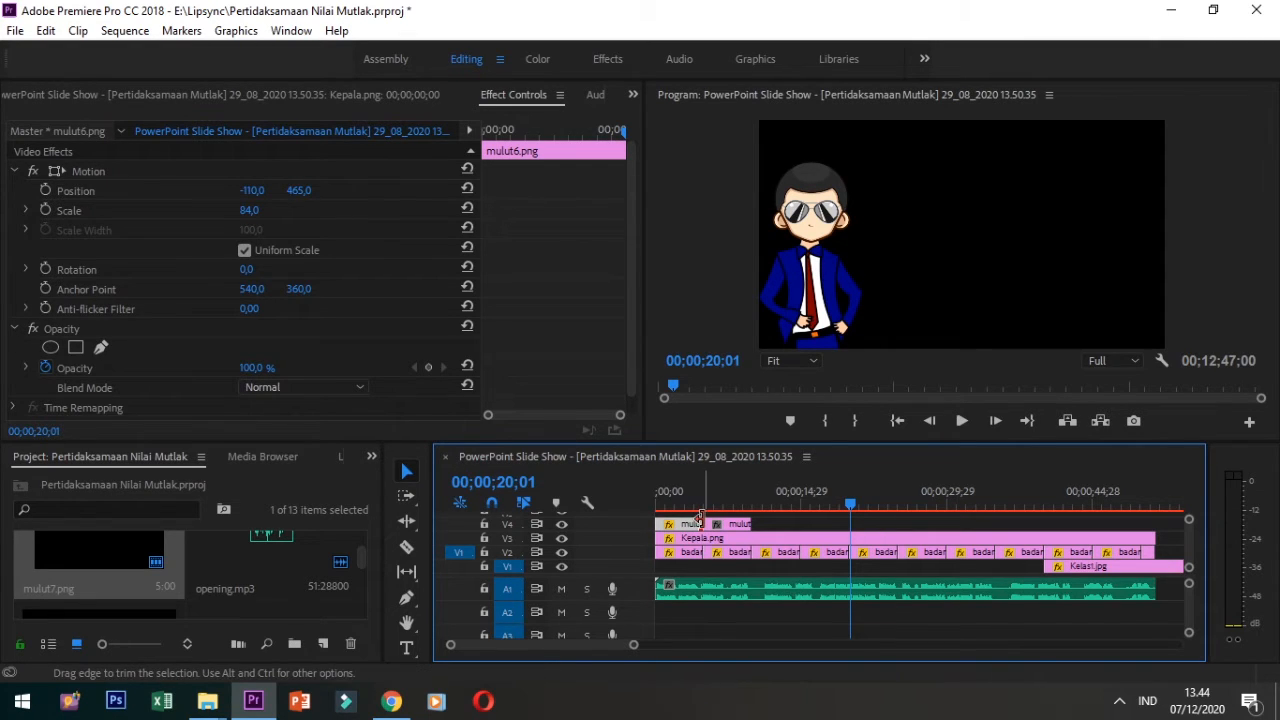
{"action": "left_click_drag", "start_coordinate": [700, 519], "coordinate": [662, 520]}
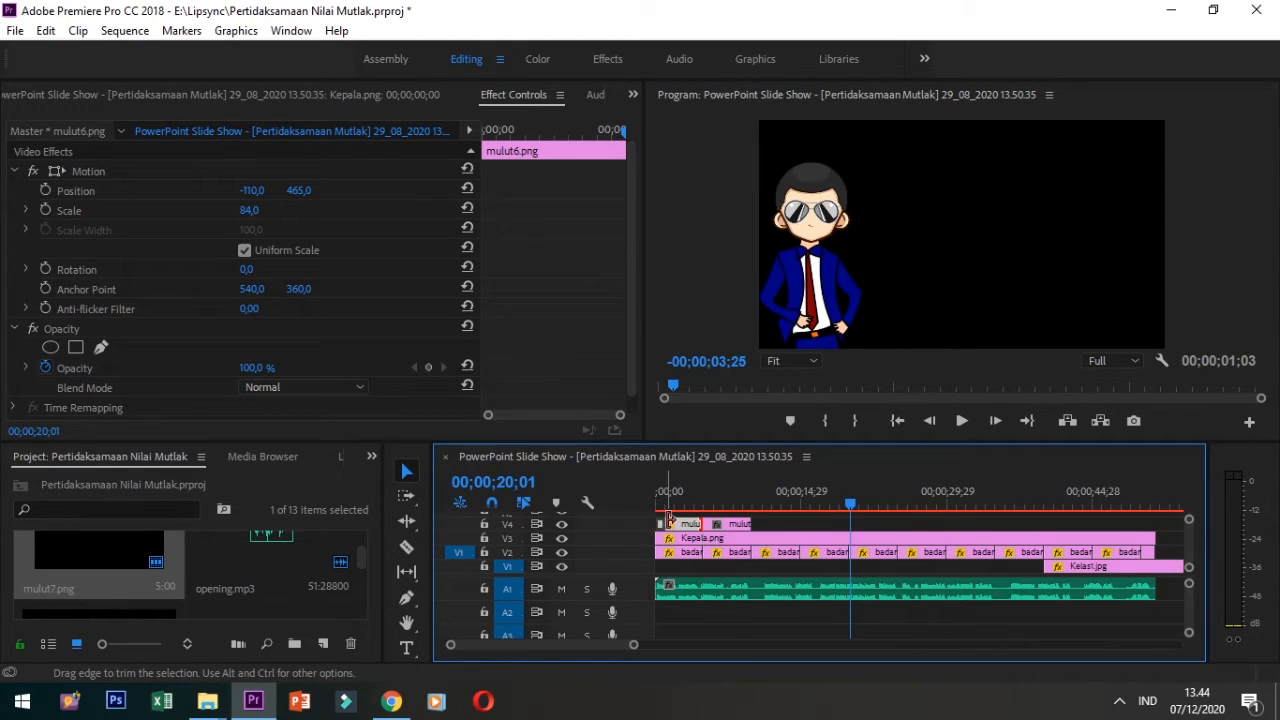
{"action": "left_click_drag", "start_coordinate": [635, 646], "coordinate": [594, 646]}
{"action": "left_click", "coordinate": [897, 420]}
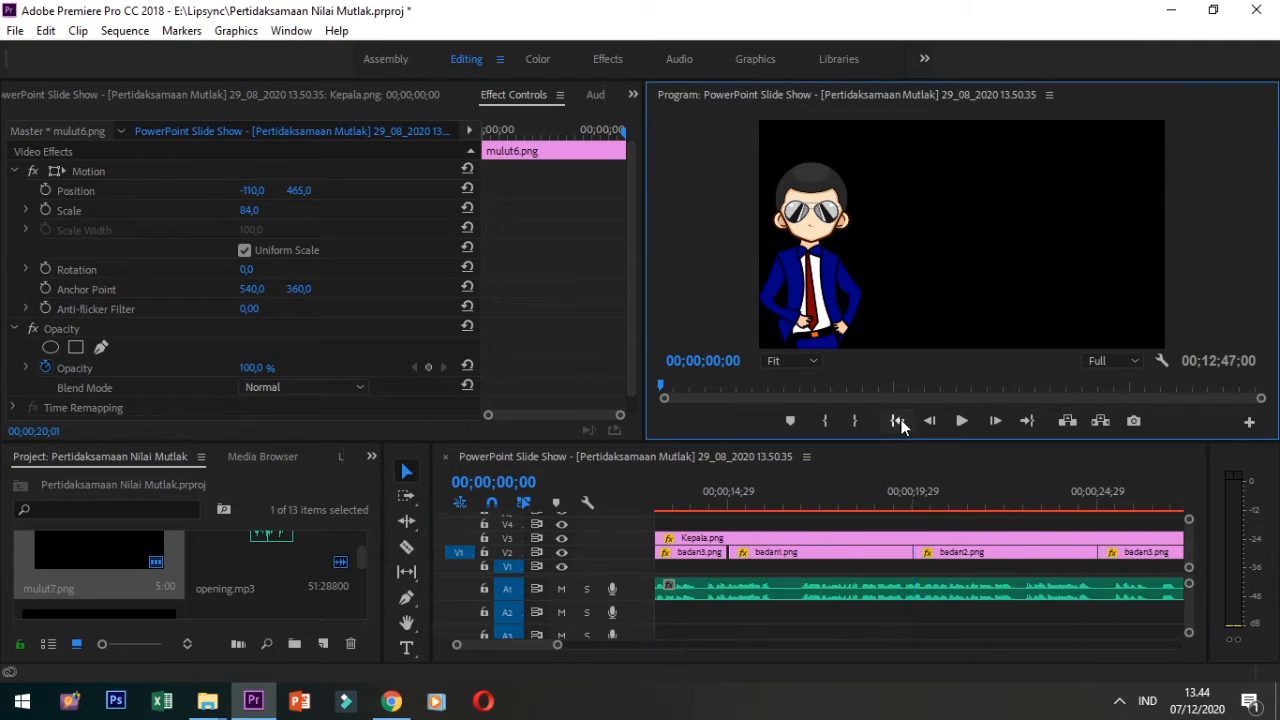
{"action": "left_click_drag", "start_coordinate": [690, 523], "coordinate": [659, 526]}
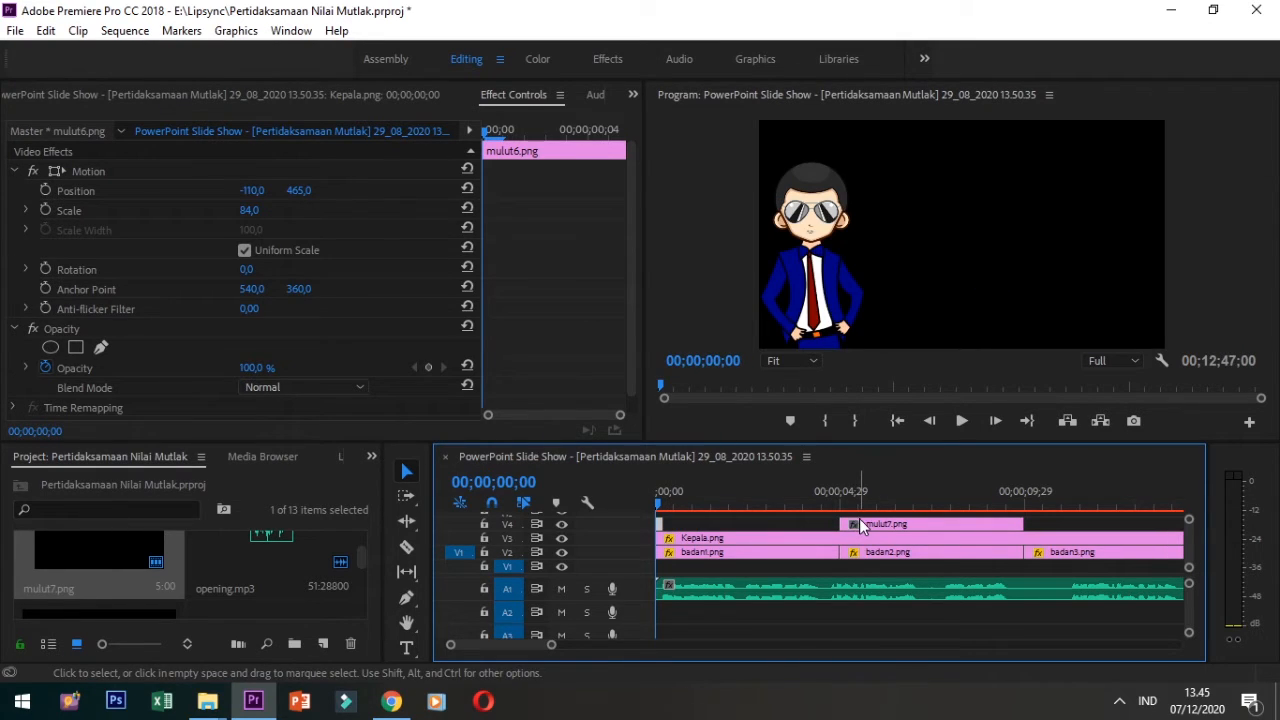
Shorten the mulut7.png clip to a few frames and move it directly after mulut6.png on V4
{"action": "left_click_drag", "start_coordinate": [859, 525], "coordinate": [700, 525]}
{"action": "left_click_drag", "start_coordinate": [845, 524], "coordinate": [666, 521]}
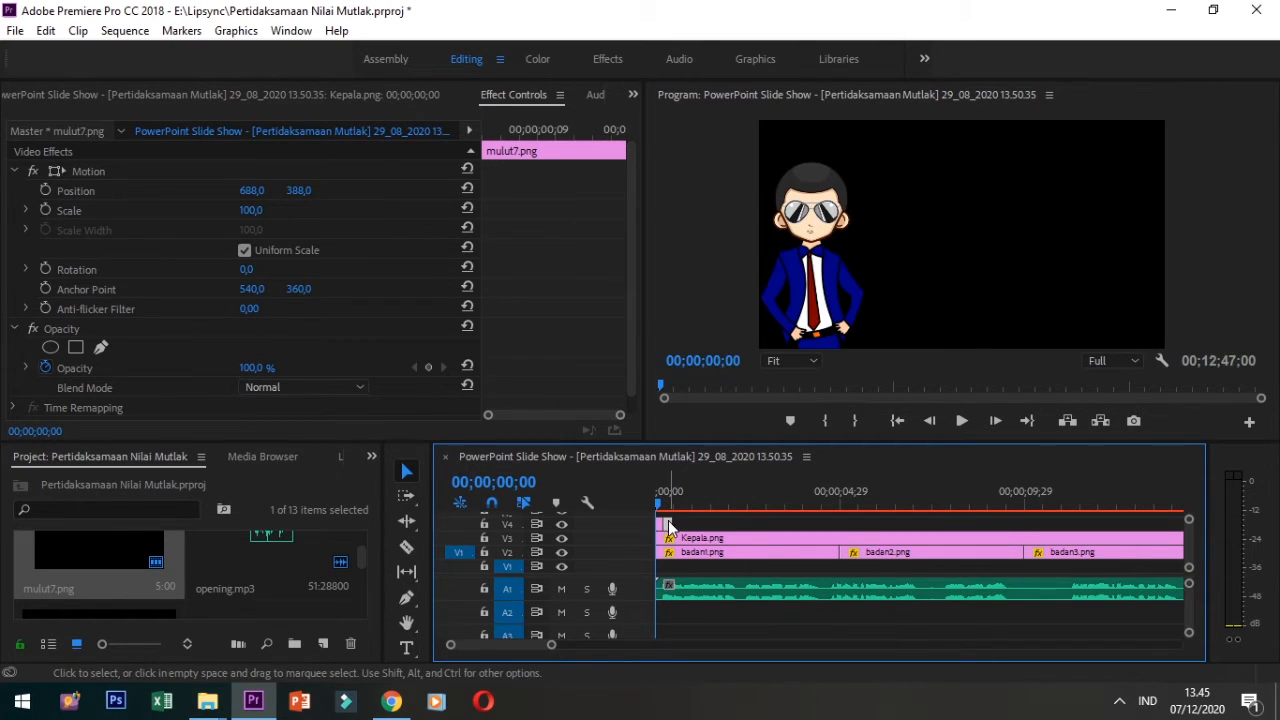
{"action": "left_click", "coordinate": [698, 526]}
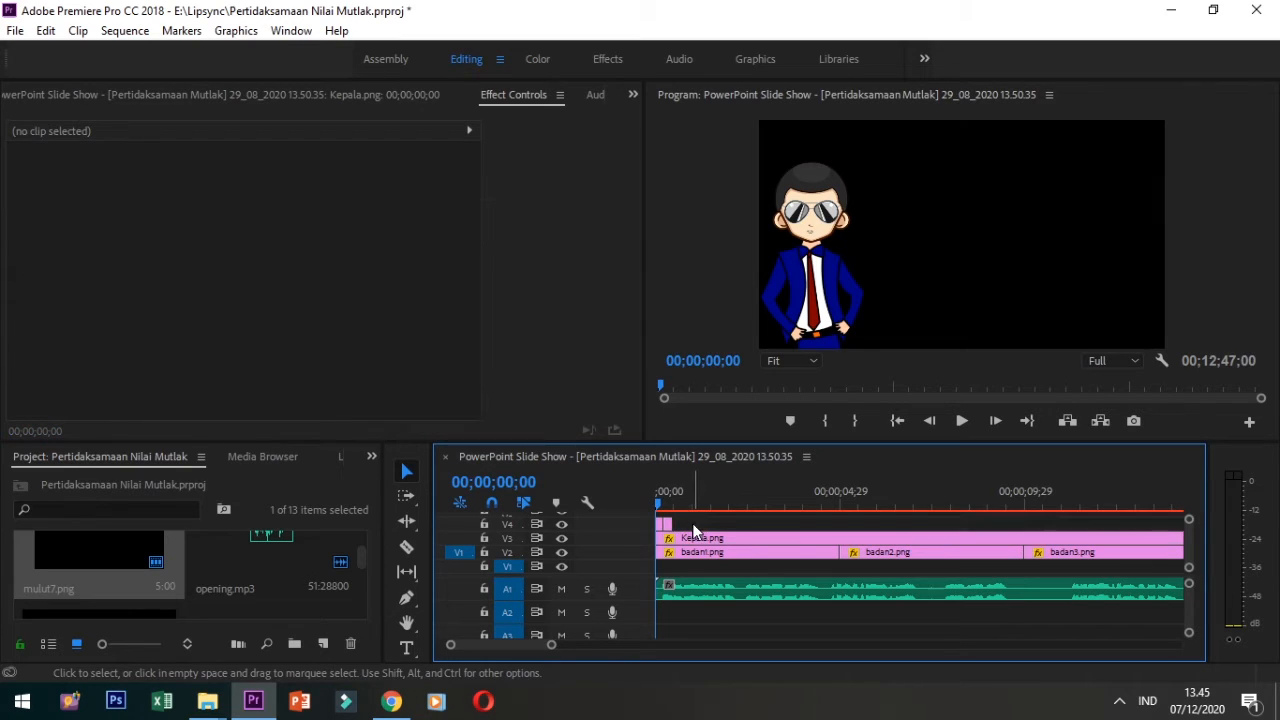
Set the horizontal position of the mulut7.png clip on V4 to -110, matching the mulut6.png clip
{"action": "left_click", "coordinate": [667, 526]}
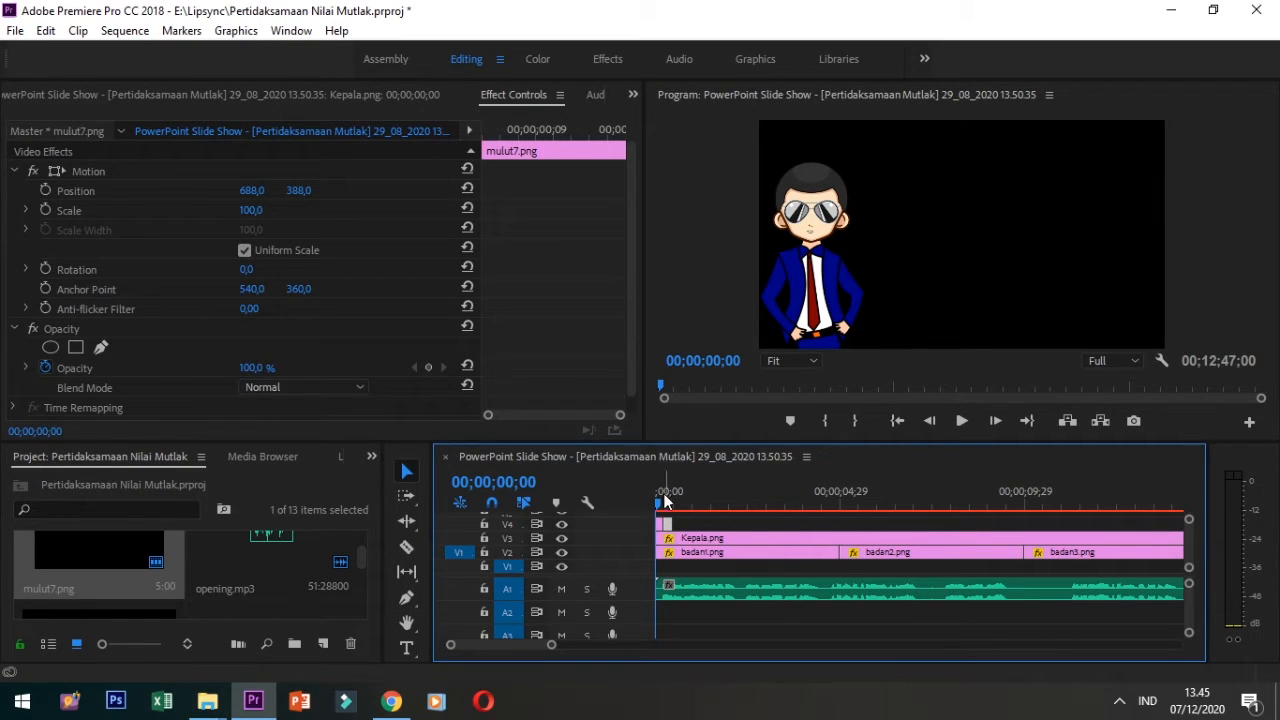
{"action": "left_click_drag", "start_coordinate": [659, 500], "coordinate": [670, 502]}
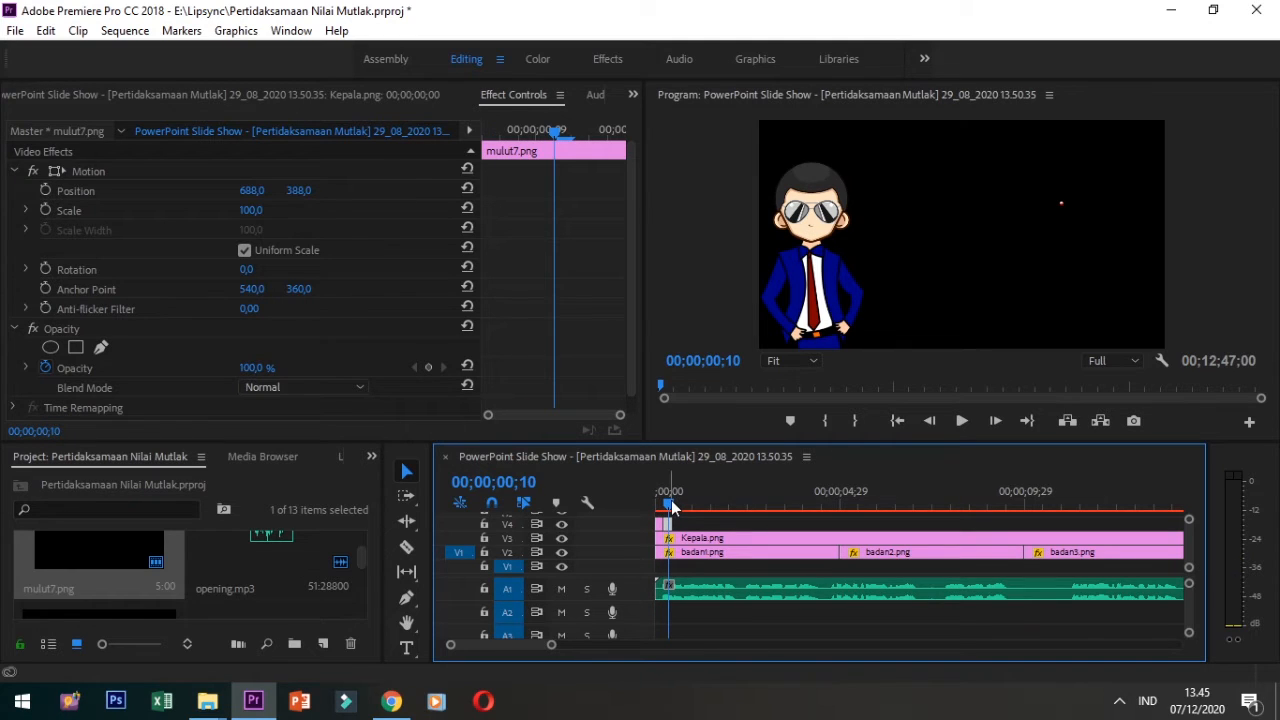
{"action": "left_click", "coordinate": [254, 193]}
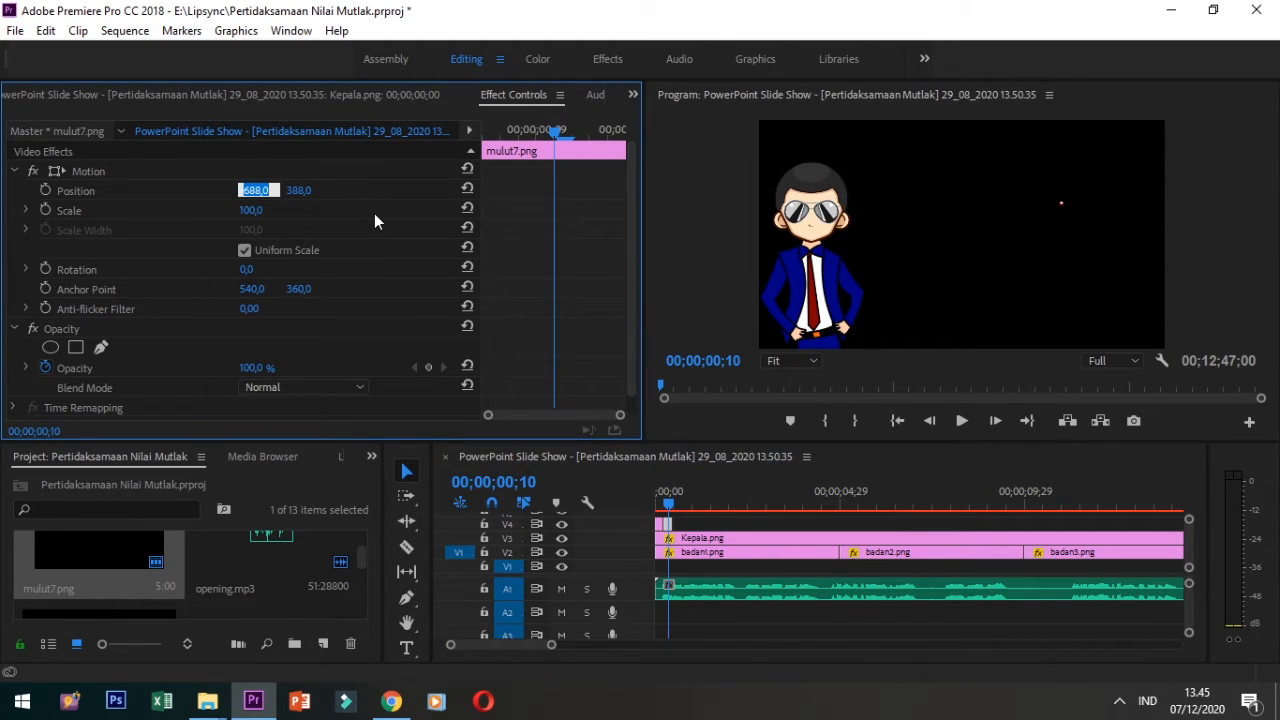
{"action": "left_click", "coordinate": [660, 525]}
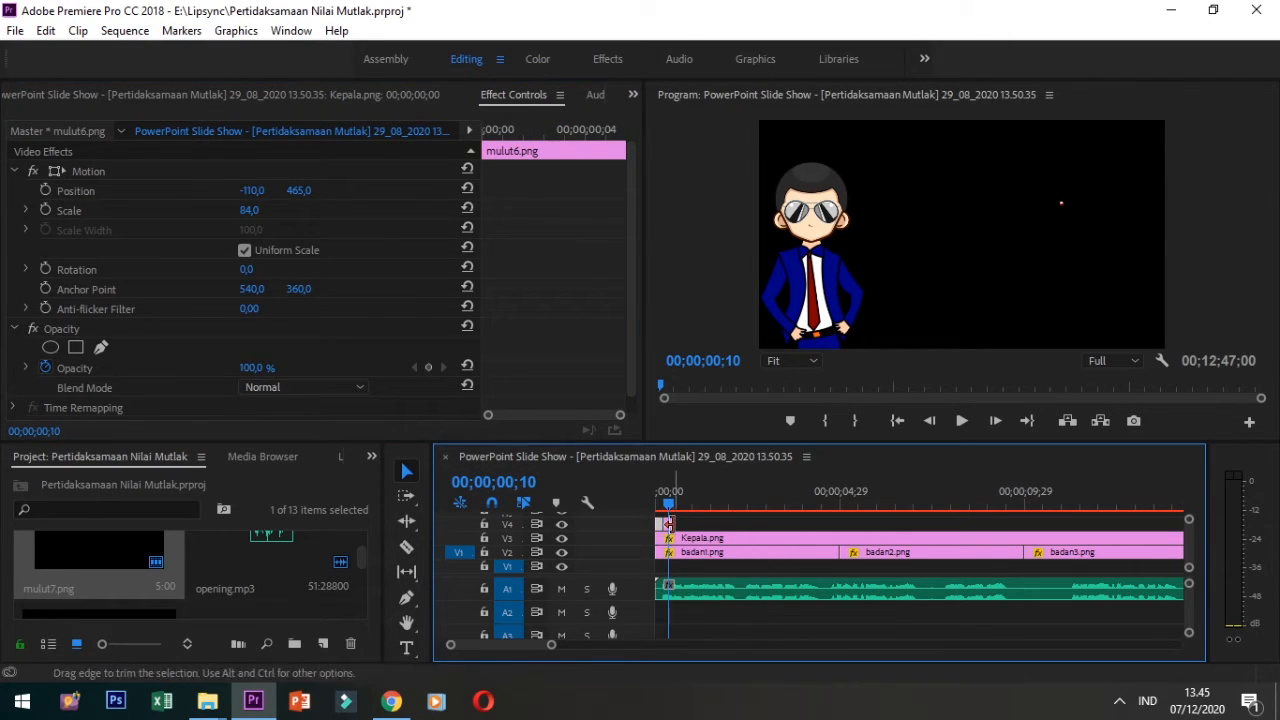
{"action": "left_click", "coordinate": [670, 527]}
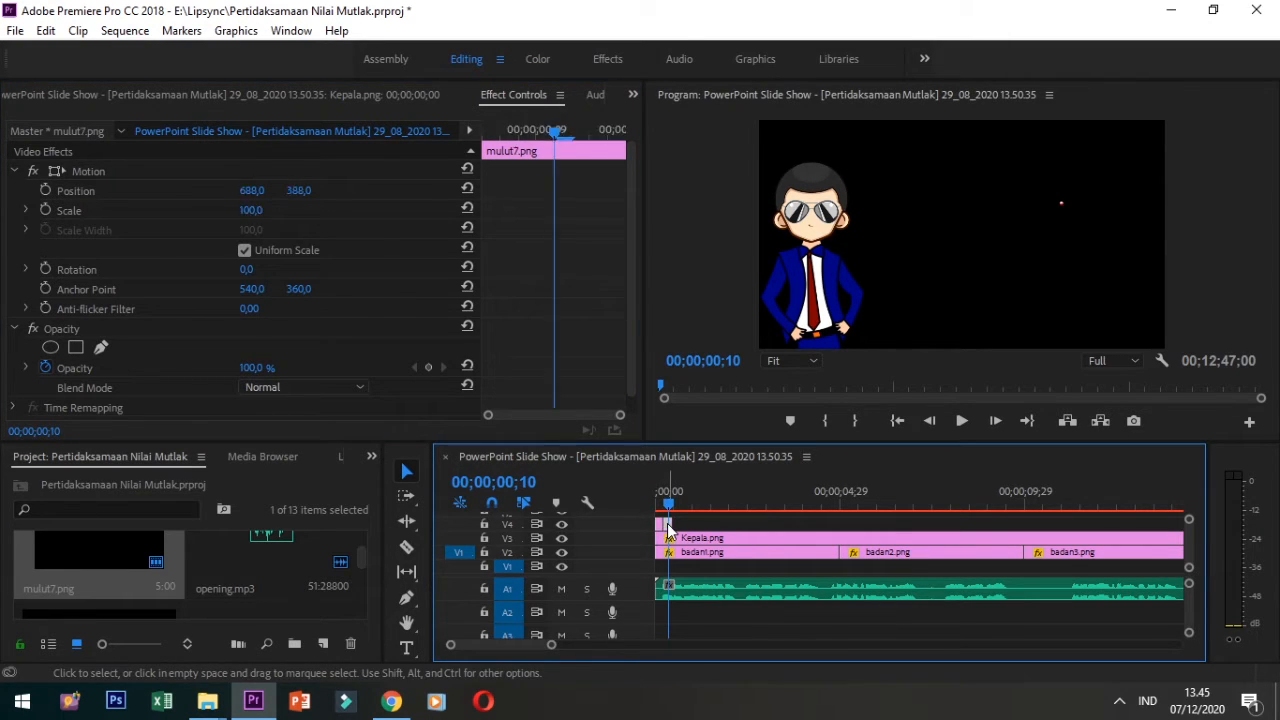
{"action": "left_click", "coordinate": [253, 190]}
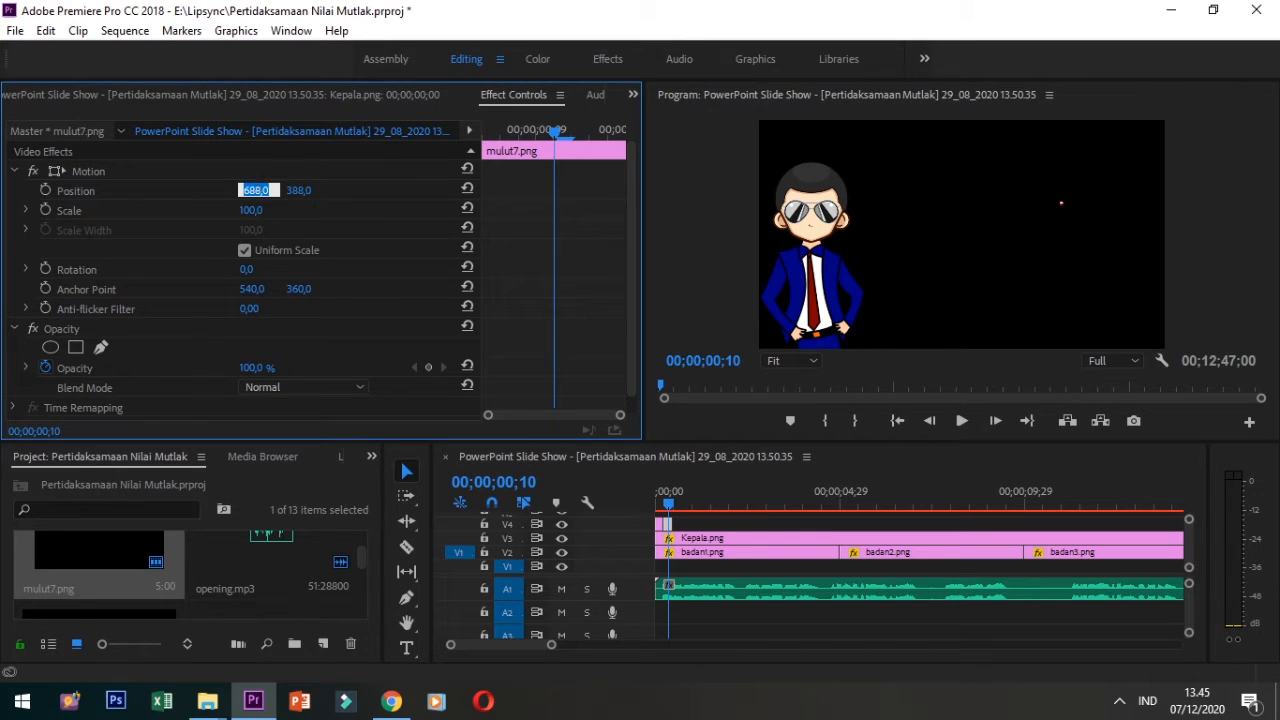
{"action": "type", "text": "-110"}
{"action": "key", "text": "Return"}
Set the vertical position of mulut7.png to 465, as in mulut6.png, and fine-tune it until the mouth sits on the face
{"action": "left_click", "coordinate": [662, 525]}
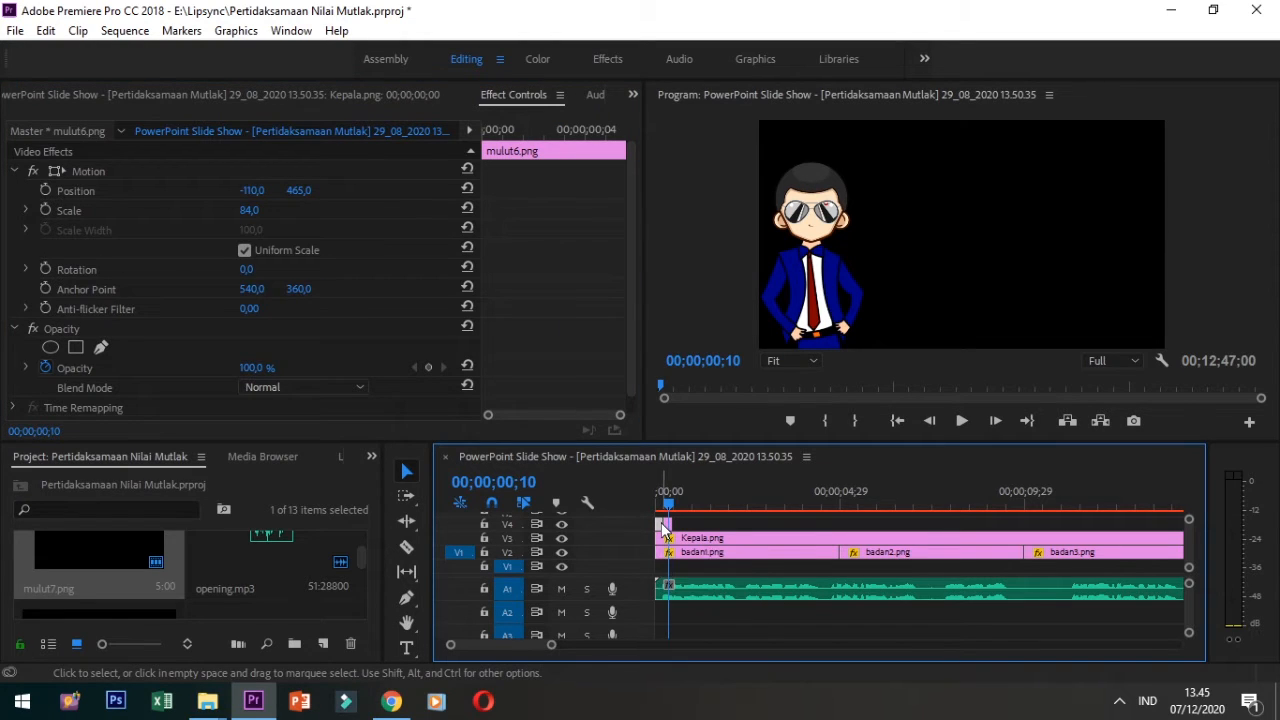
{"action": "left_click", "coordinate": [668, 525]}
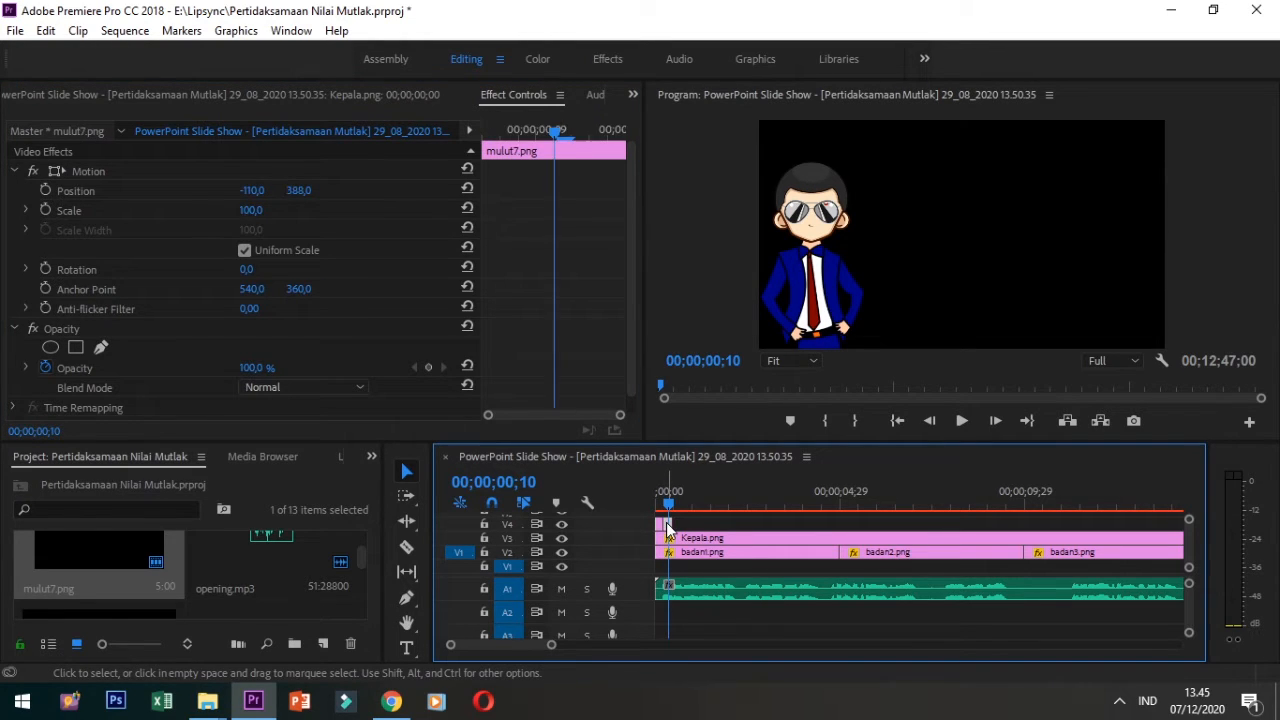
{"action": "left_click", "coordinate": [303, 190]}
{"action": "type", "text": "465"}
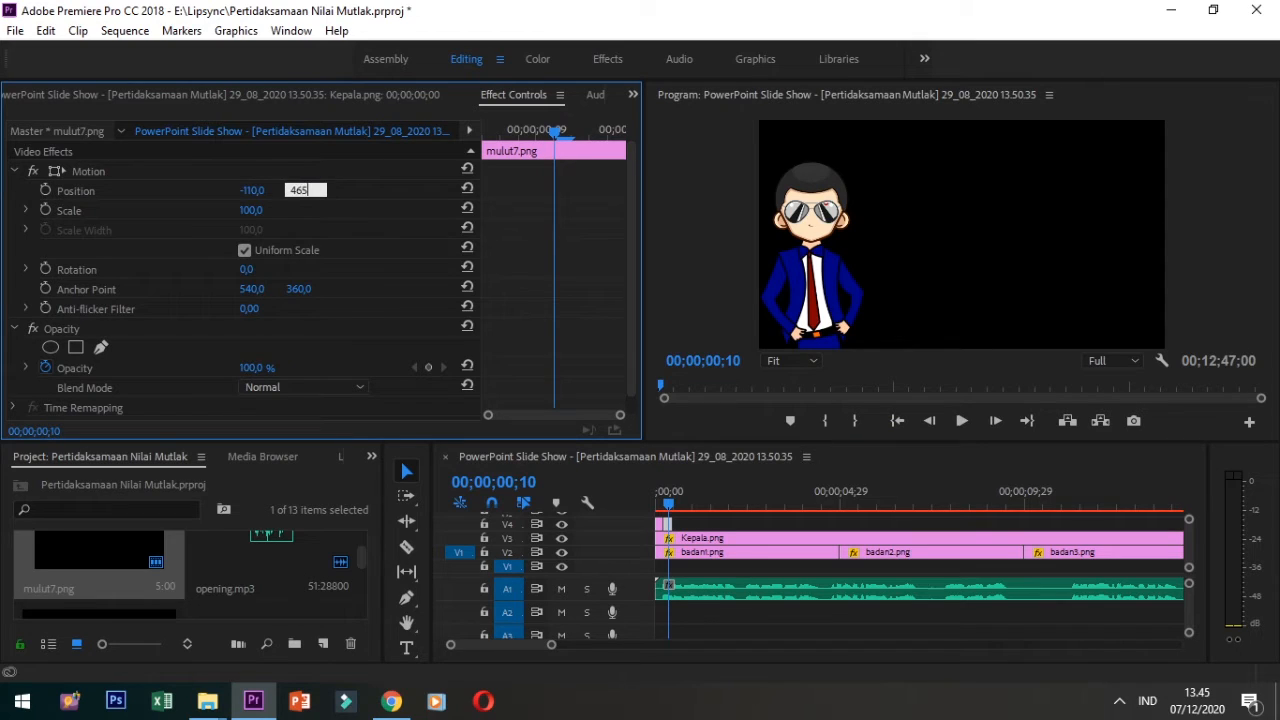
{"action": "key", "text": "Return"}
{"action": "left_click_drag", "start_coordinate": [297, 191], "coordinate": [281, 192]}
{"action": "left_click", "coordinate": [687, 519]}
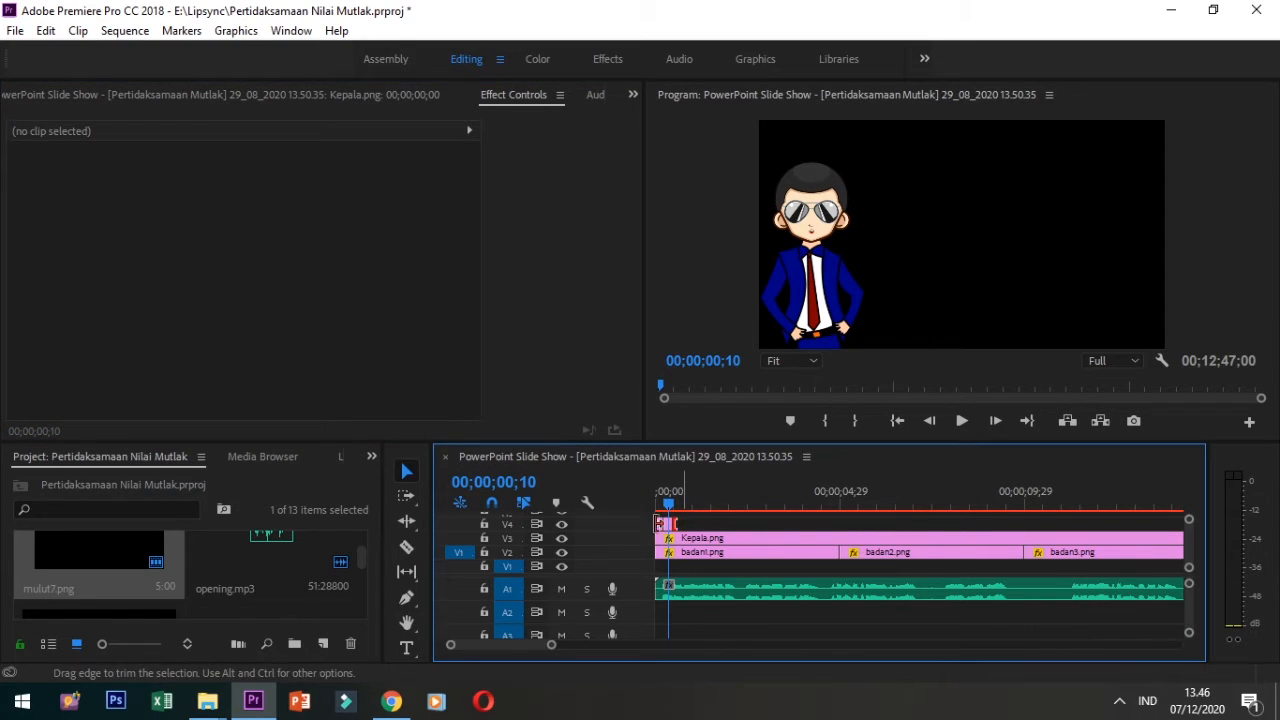
Place mulut8.png from the project on V4 after mulut7.png and shorten it to a few frames
{"action": "left_click_drag", "start_coordinate": [359, 552], "coordinate": [362, 577]}
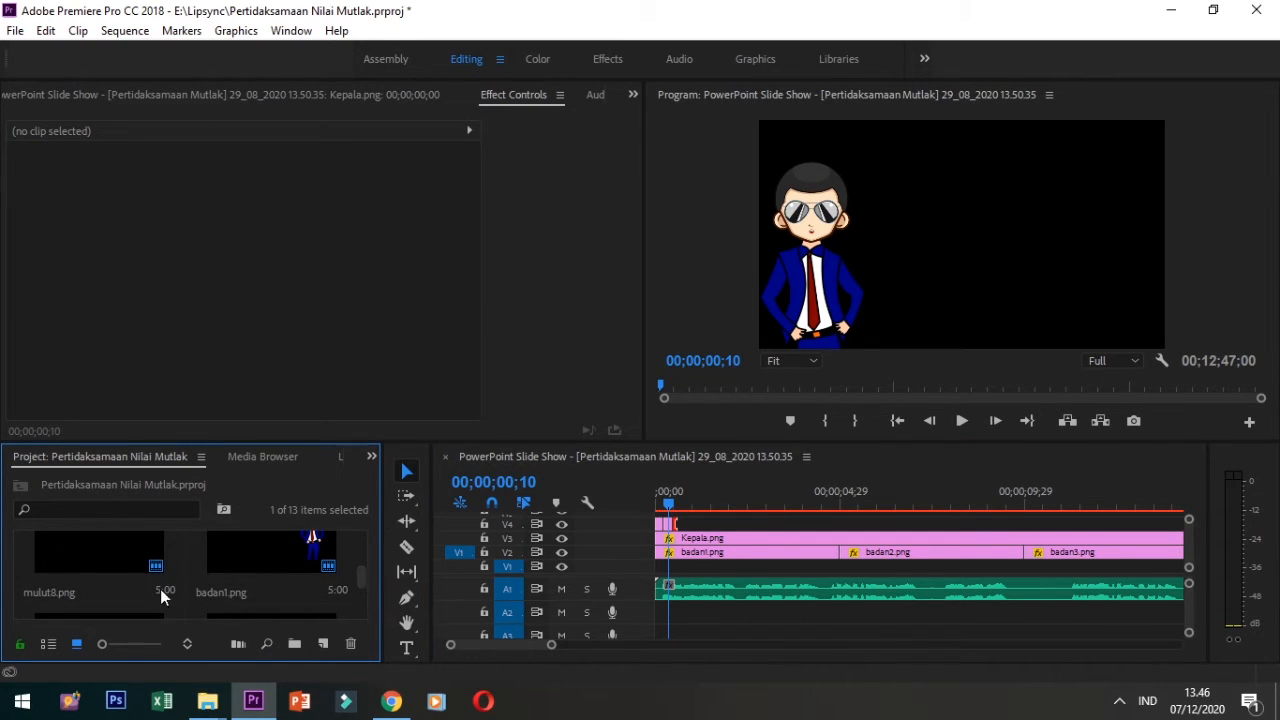
{"action": "left_click_drag", "start_coordinate": [113, 563], "coordinate": [680, 530]}
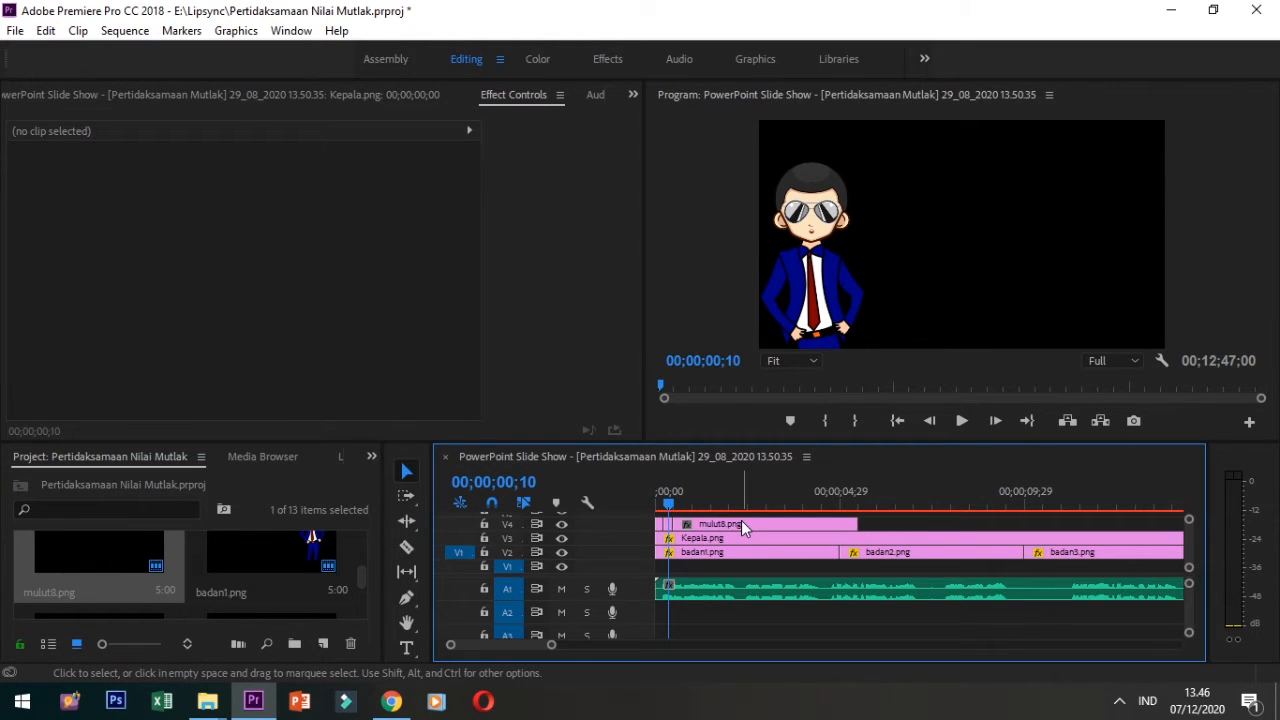
{"action": "left_click", "coordinate": [741, 524]}
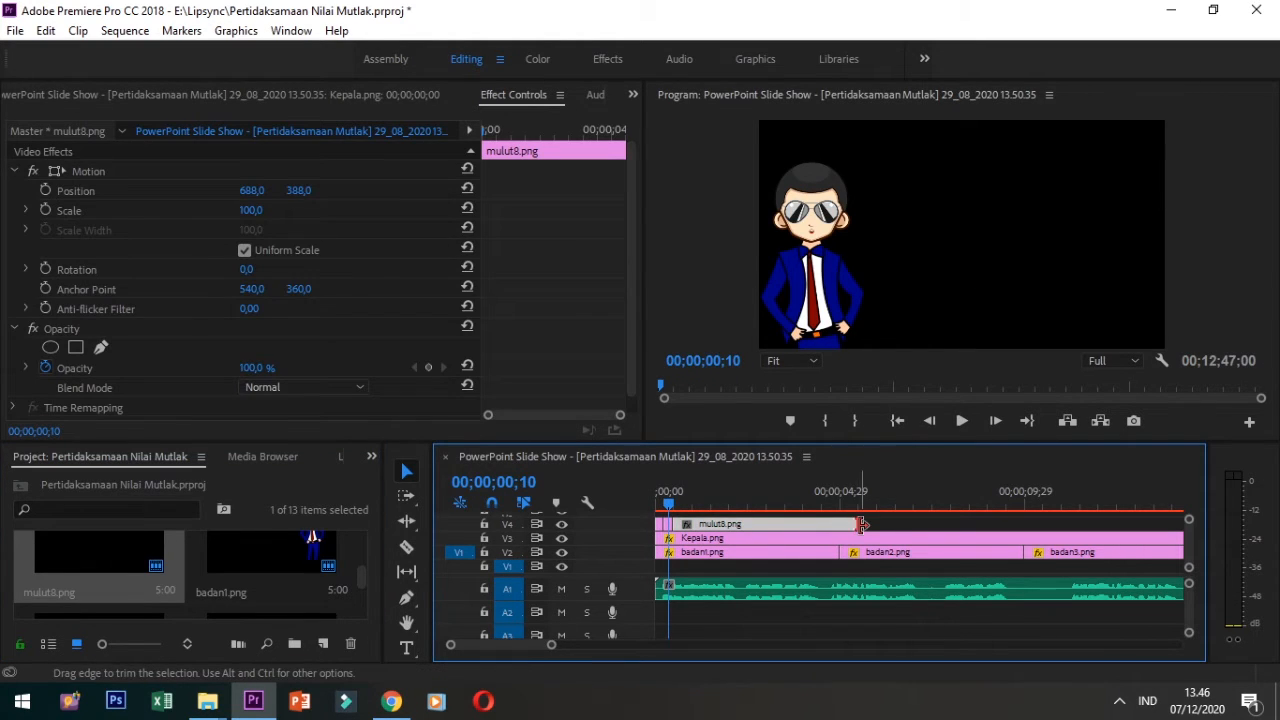
{"action": "left_click_drag", "start_coordinate": [861, 524], "coordinate": [690, 541]}
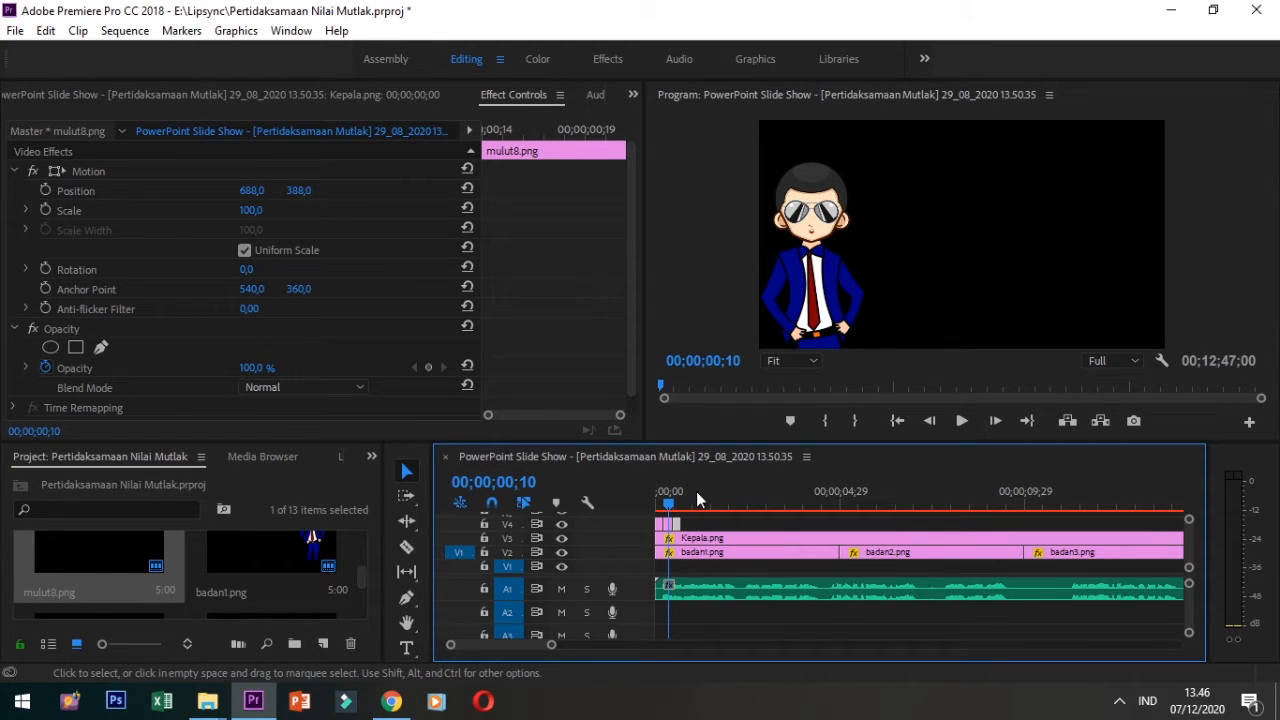
Position the mulut8.png mouth on the character's face at -162, 477
{"action": "left_click_drag", "start_coordinate": [668, 497], "coordinate": [677, 510]}
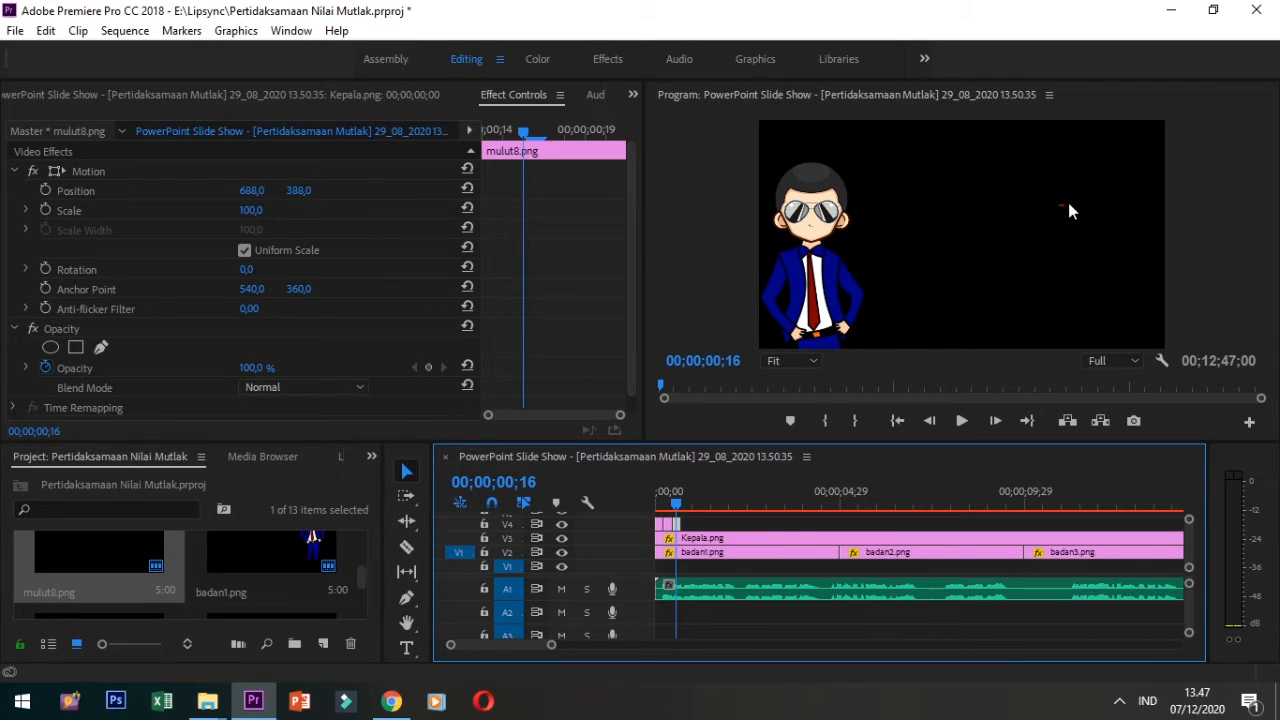
{"action": "left_click", "coordinate": [250, 190]}
{"action": "type", "text": "-1"}
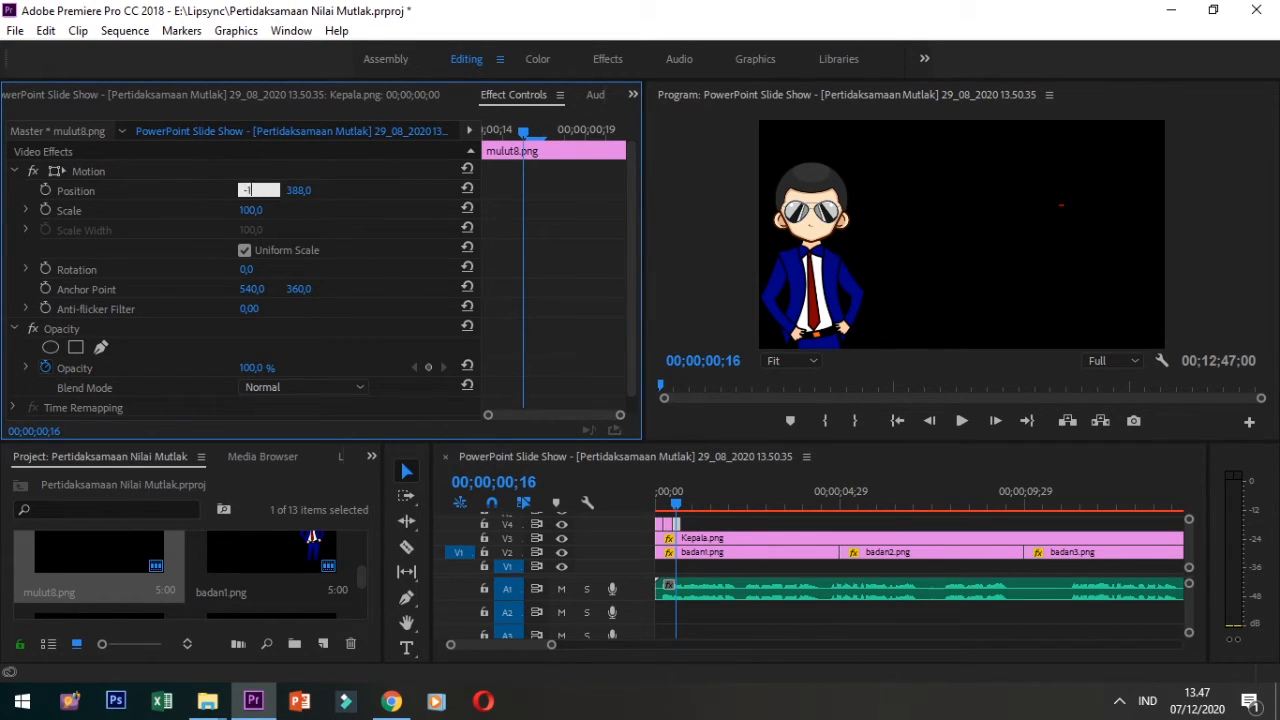
{"action": "type", "text": "10"}
{"action": "key", "text": "Return"}
{"action": "left_click_drag", "start_coordinate": [256, 194], "coordinate": [222, 194]}
{"action": "left_click_drag", "start_coordinate": [305, 193], "coordinate": [316, 193]}
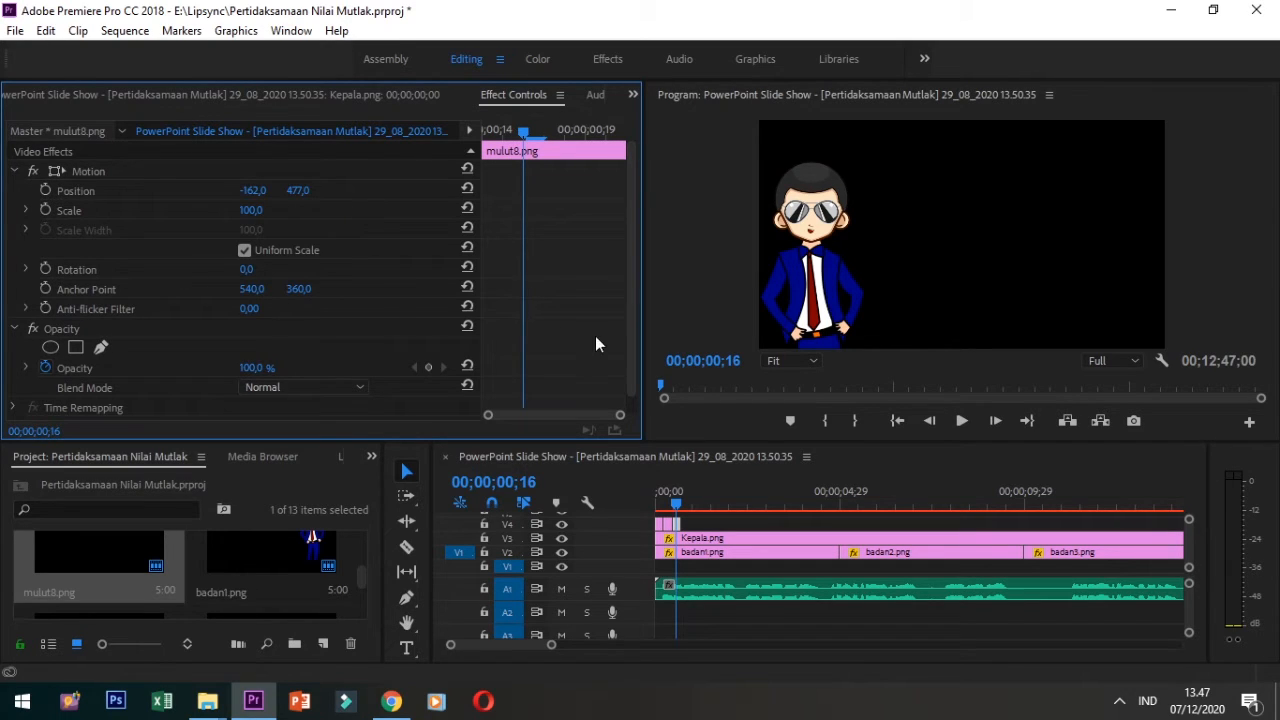
Copy the three mouth clips from V4 and paste them back to back on V1 from 00;00;00;20 to 00;00;39;15
{"action": "left_click", "coordinate": [703, 528]}
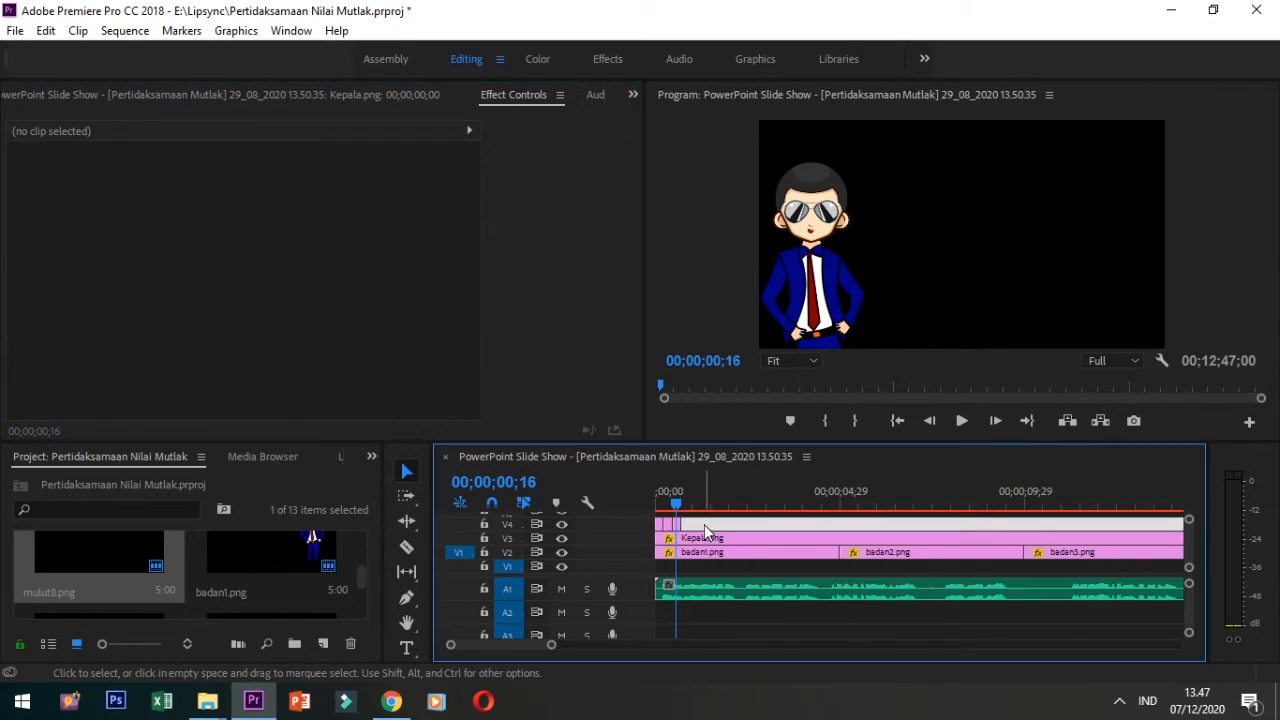
{"action": "left_click_drag", "start_coordinate": [700, 530], "coordinate": [648, 512]}
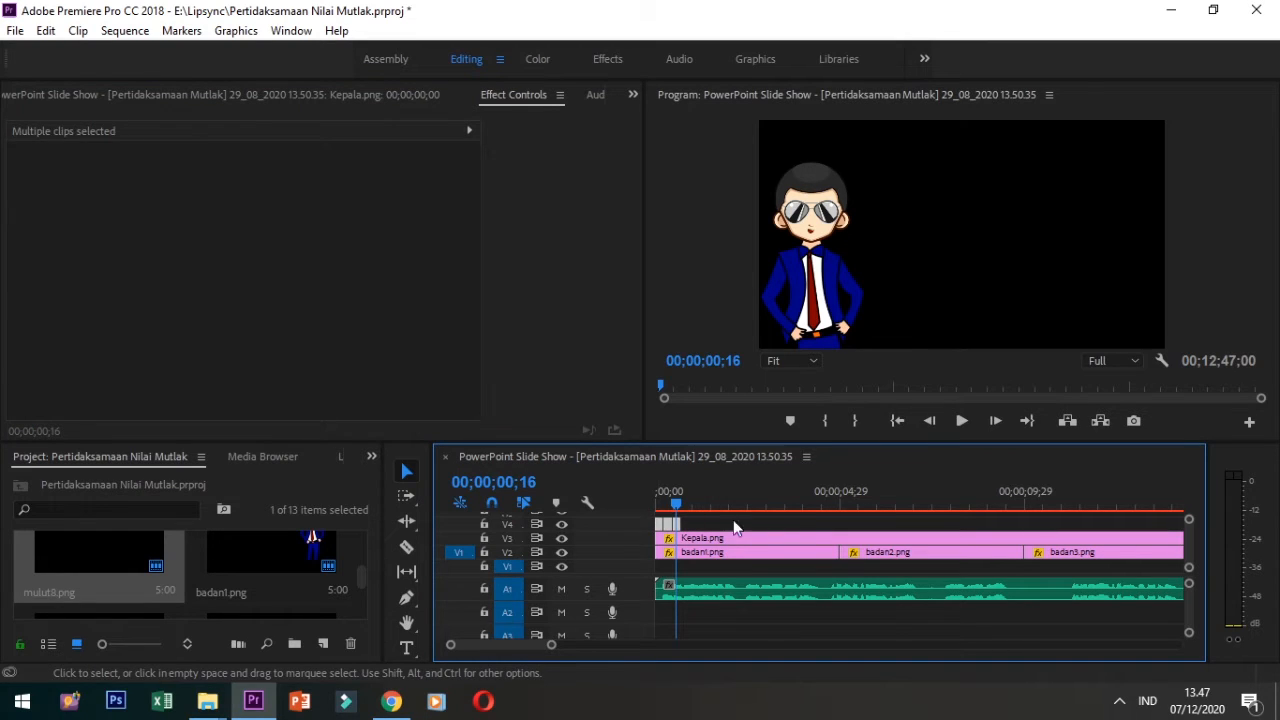
{"action": "left_click", "coordinate": [689, 562]}
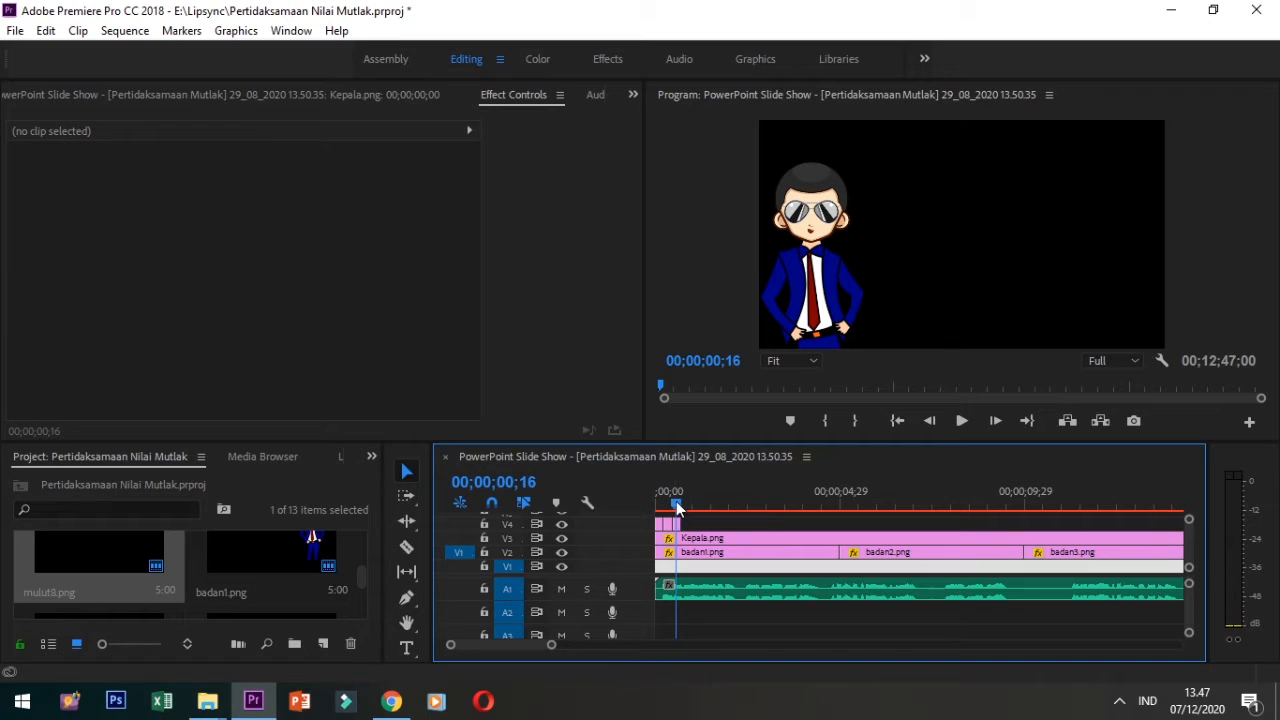
{"action": "left_click_drag", "start_coordinate": [677, 508], "coordinate": [681, 510]}
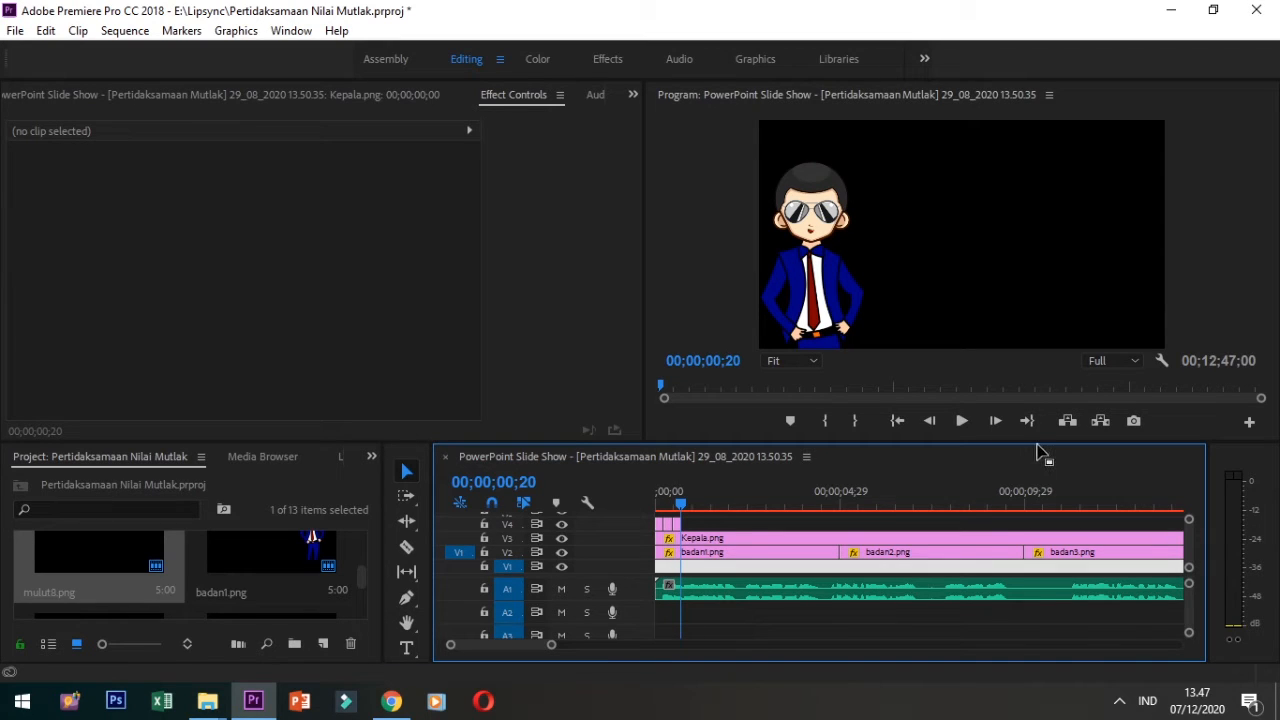
{"action": "key", "text": "ctrl+v"}
{"action": "key", "text": "ctrl+v"}
{"action": "key", "text": "ctrl+v"}
{"action": "key", "text": "ctrl+v"}
{"action": "key", "text": "ctrl+v"}
{"action": "key", "text": "ctrl+v"}
{"action": "key", "text": "ctrl+v"}
{"action": "key", "text": "ctrl+v"}
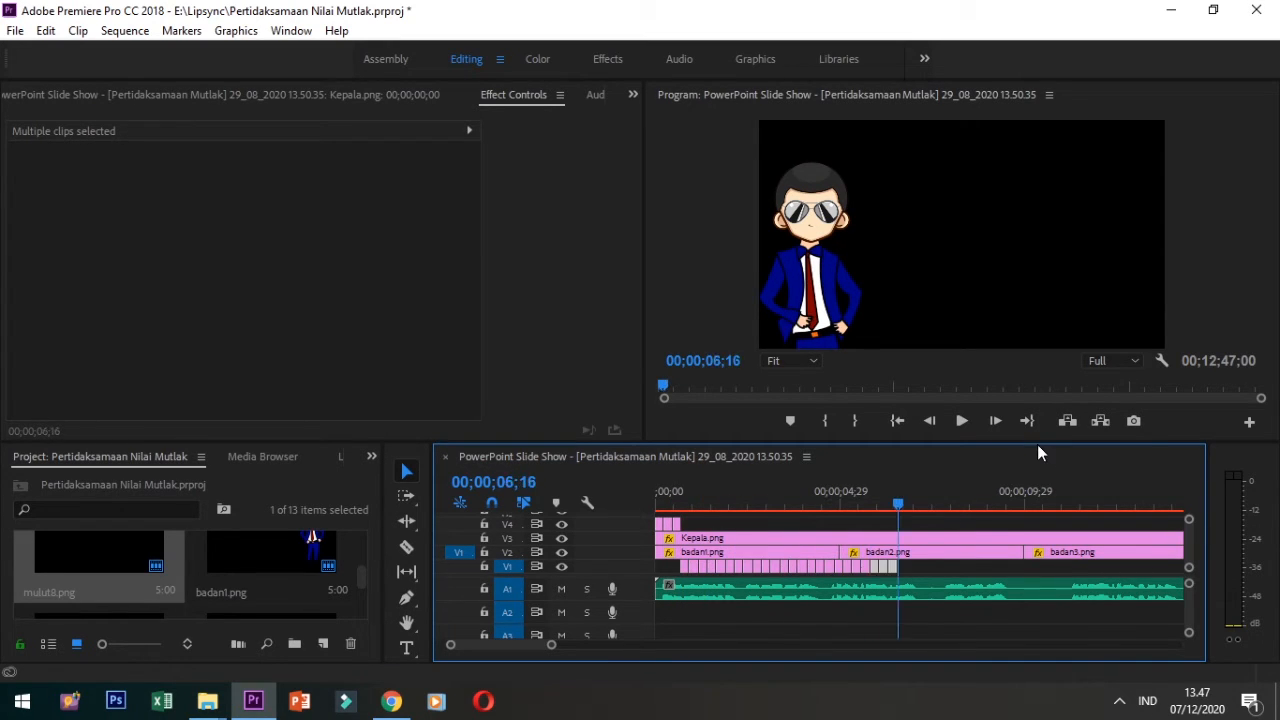
{"action": "key", "text": "ctrl+v"}
{"action": "key", "text": "ctrl+v"}
{"action": "key", "text": "ctrl+v"}
{"action": "key", "text": "ctrl+v"}
{"action": "key", "text": "ctrl+v"}
{"action": "key", "text": "ctrl+v"}
{"action": "key", "text": "ctrl+v"}
{"action": "key", "text": "ctrl+v"}
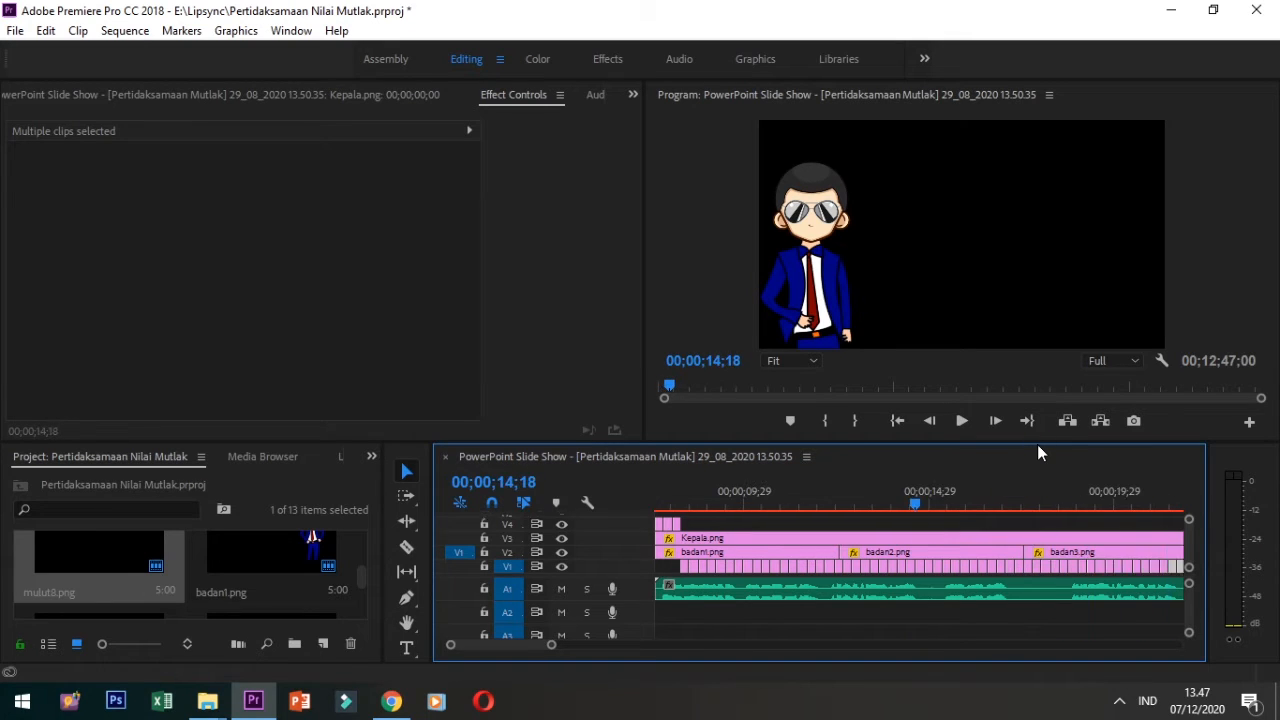
{"action": "key", "text": "ctrl+v"}
{"action": "key", "text": "ctrl+v"}
{"action": "key", "text": "ctrl+v"}
{"action": "key", "text": "ctrl+v"}
{"action": "key", "text": "ctrl+v"}
{"action": "key", "text": "ctrl+v"}
{"action": "key", "text": "ctrl+v"}
{"action": "key", "text": "ctrl+v"}
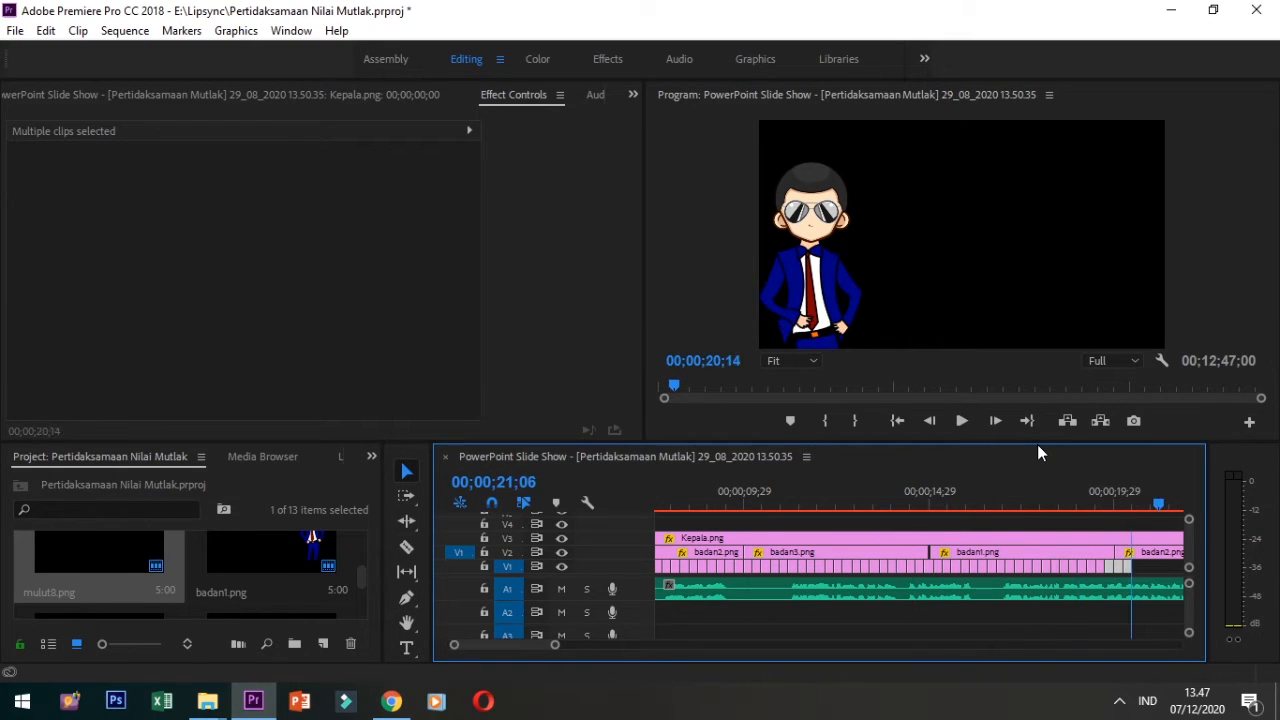
{"action": "key", "text": "ctrl+v"}
{"action": "key", "text": "ctrl+v"}
{"action": "key", "text": "ctrl+v"}
{"action": "key", "text": "ctrl+v"}
{"action": "key", "text": "ctrl+v"}
{"action": "key", "text": "ctrl+v"}
{"action": "key", "text": "ctrl+v"}
{"action": "key", "text": "ctrl+v"}
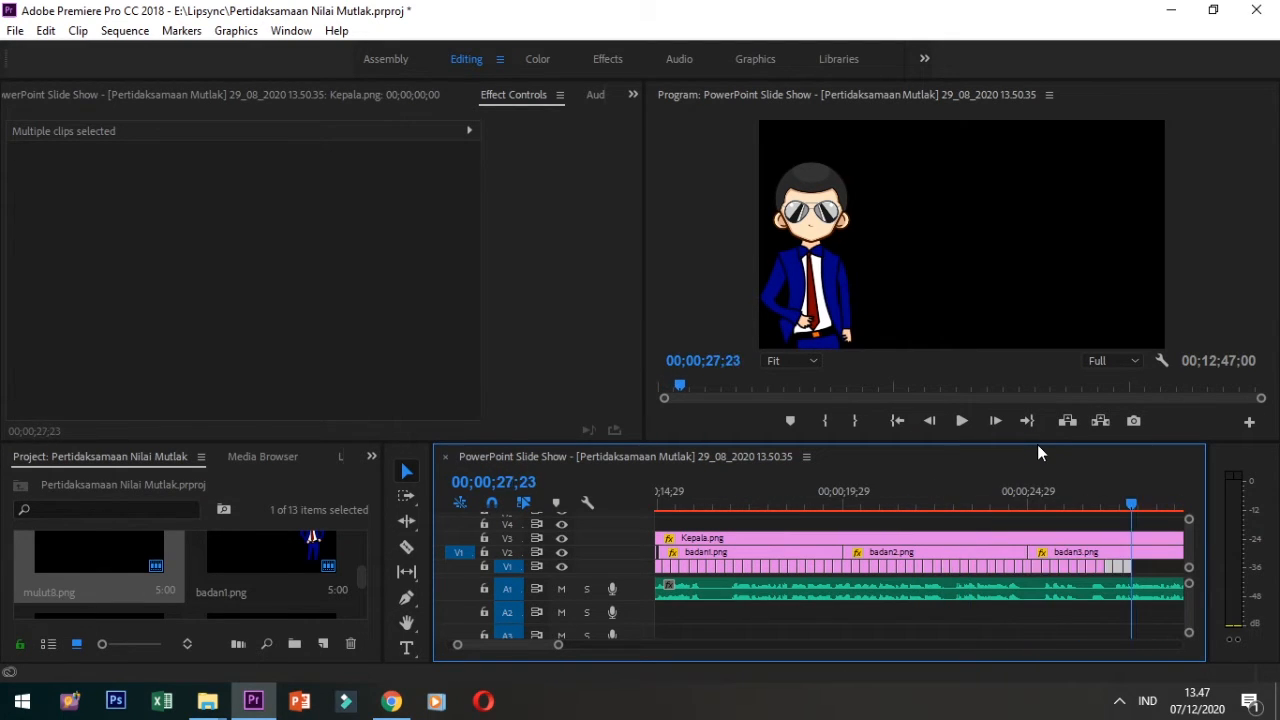
{"action": "key", "text": "ctrl+v"}
{"action": "key", "text": "ctrl+v"}
{"action": "key", "text": "ctrl+v"}
{"action": "key", "text": "ctrl+v"}
{"action": "key", "text": "ctrl+v"}
{"action": "key", "text": "ctrl+v"}
{"action": "key", "text": "ctrl+v"}
{"action": "key", "text": "ctrl+v"}
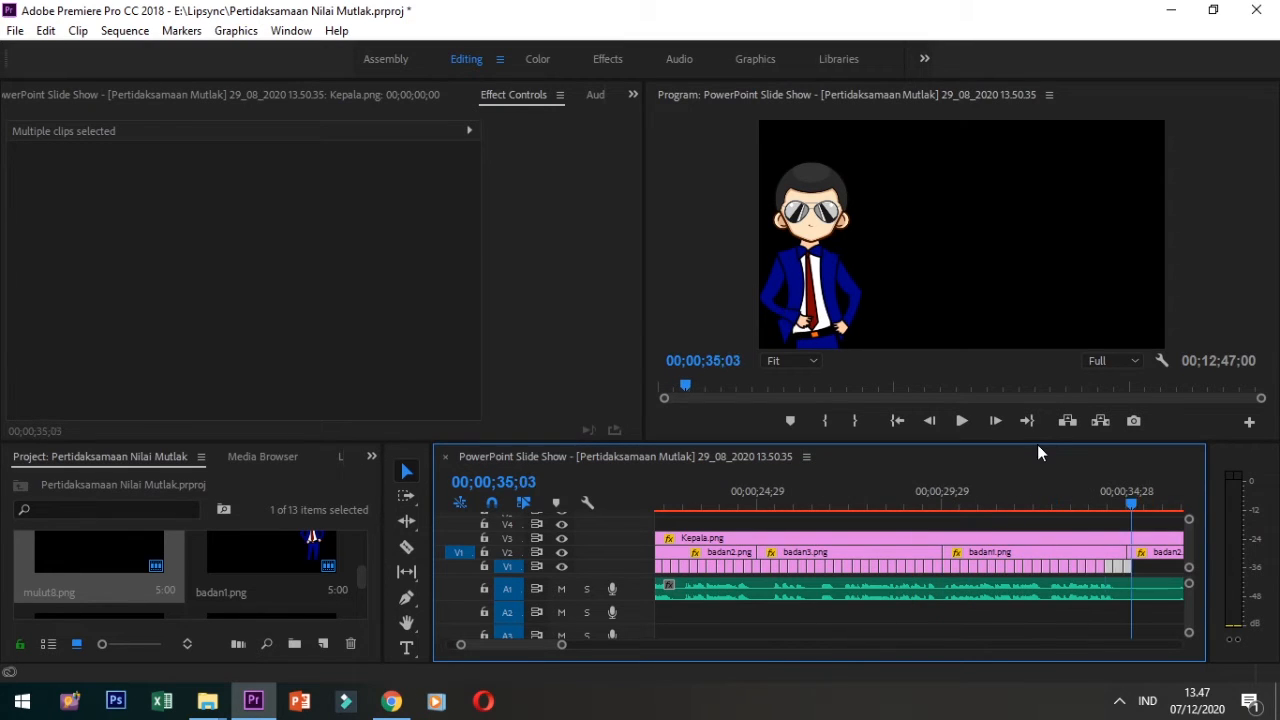
{"action": "key", "text": "ctrl+v"}
{"action": "key", "text": "ctrl+v"}
{"action": "key", "text": "ctrl+v"}
{"action": "key", "text": "ctrl+v"}
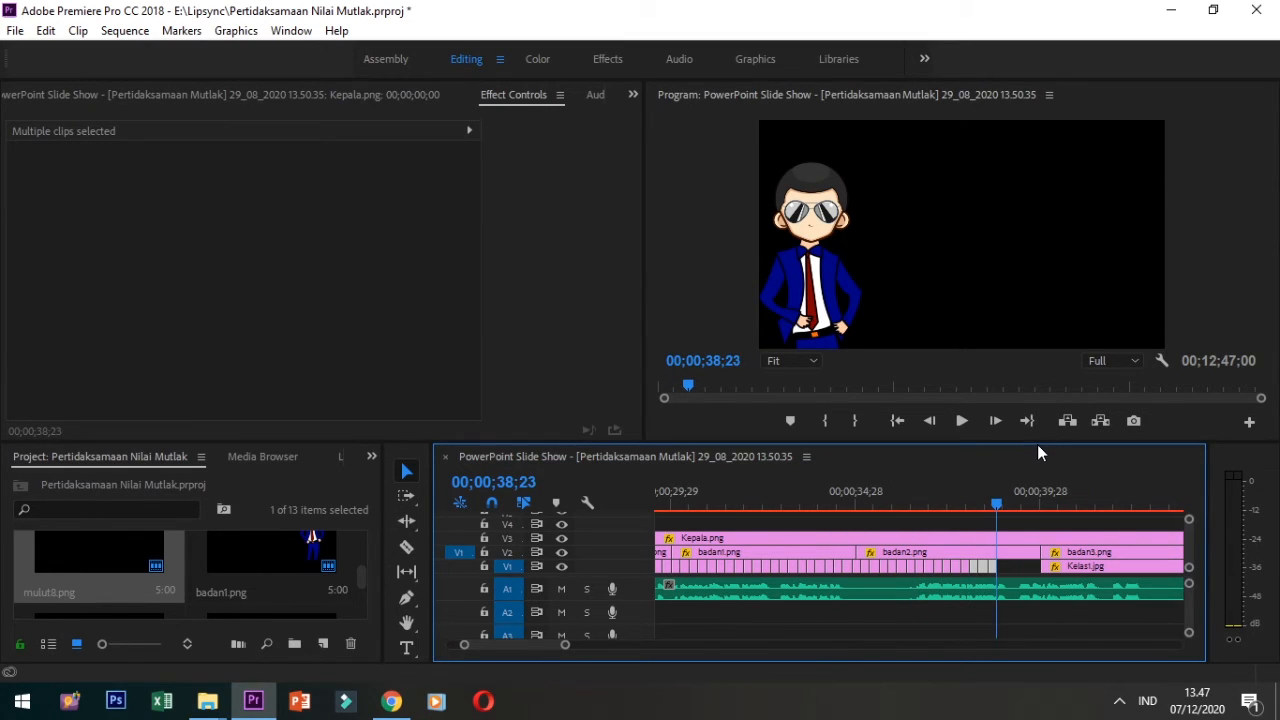
{"action": "key", "text": "ctrl+v"}
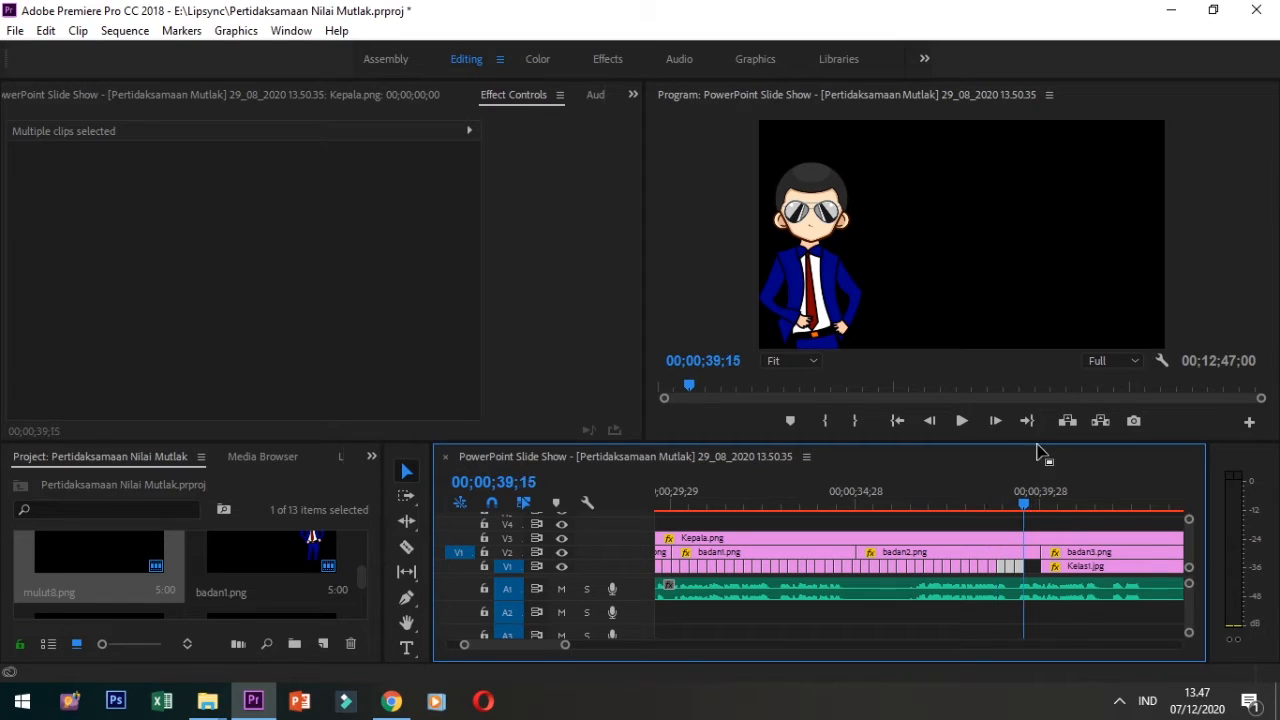
Move Kelas1.jpg further along V1 so that it starts beyond the end of the opening.mp3 narration
{"action": "left_click_drag", "start_coordinate": [1086, 567], "coordinate": [1148, 569]}
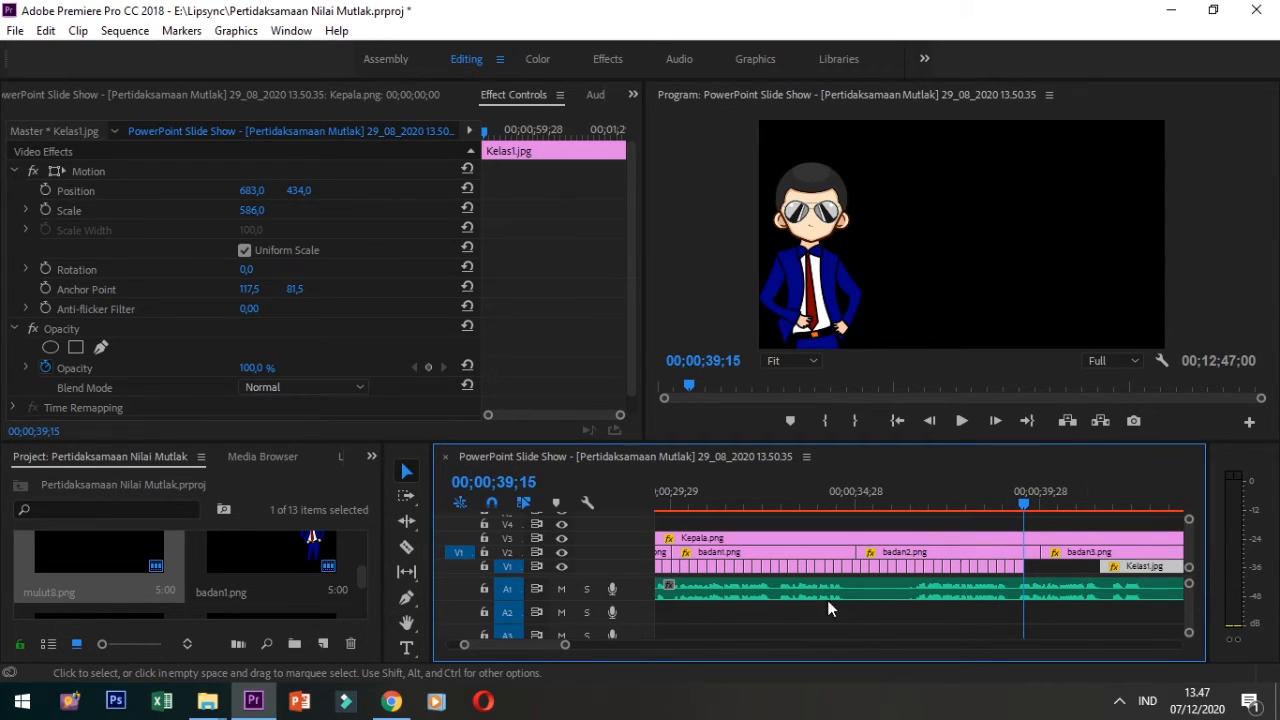
{"action": "left_click_drag", "start_coordinate": [567, 650], "coordinate": [639, 648]}
{"action": "left_click_drag", "start_coordinate": [977, 575], "coordinate": [1097, 575]}
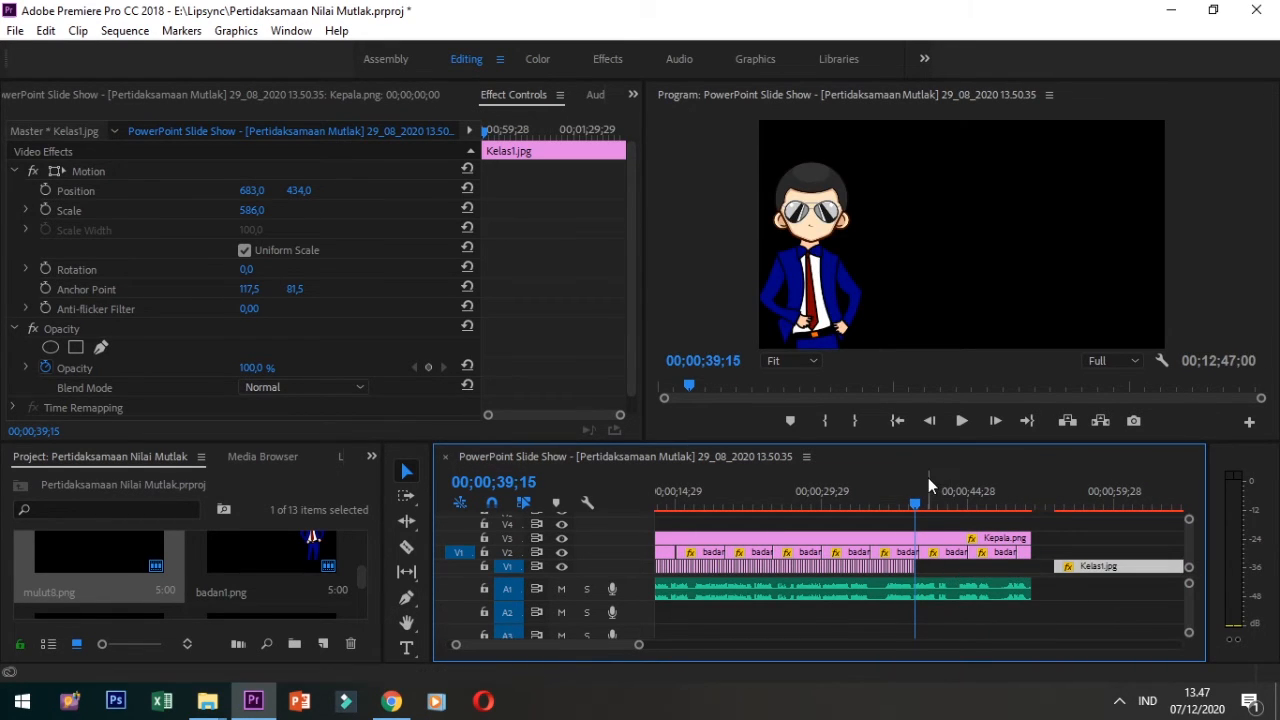
Keep pasting the three-mouth group on V1 from 00;00;39;15 until it reaches the end of the narration
{"action": "key", "text": "ctrl+v"}
{"action": "key", "text": "ctrl+v"}
{"action": "key", "text": "ctrl+v"}
{"action": "key", "text": "ctrl+v"}
{"action": "key", "text": "ctrl+v"}
{"action": "key", "text": "ctrl+v"}
{"action": "key", "text": "ctrl+v"}
{"action": "key", "text": "ctrl+v"}
{"action": "key", "text": "ctrl+v"}
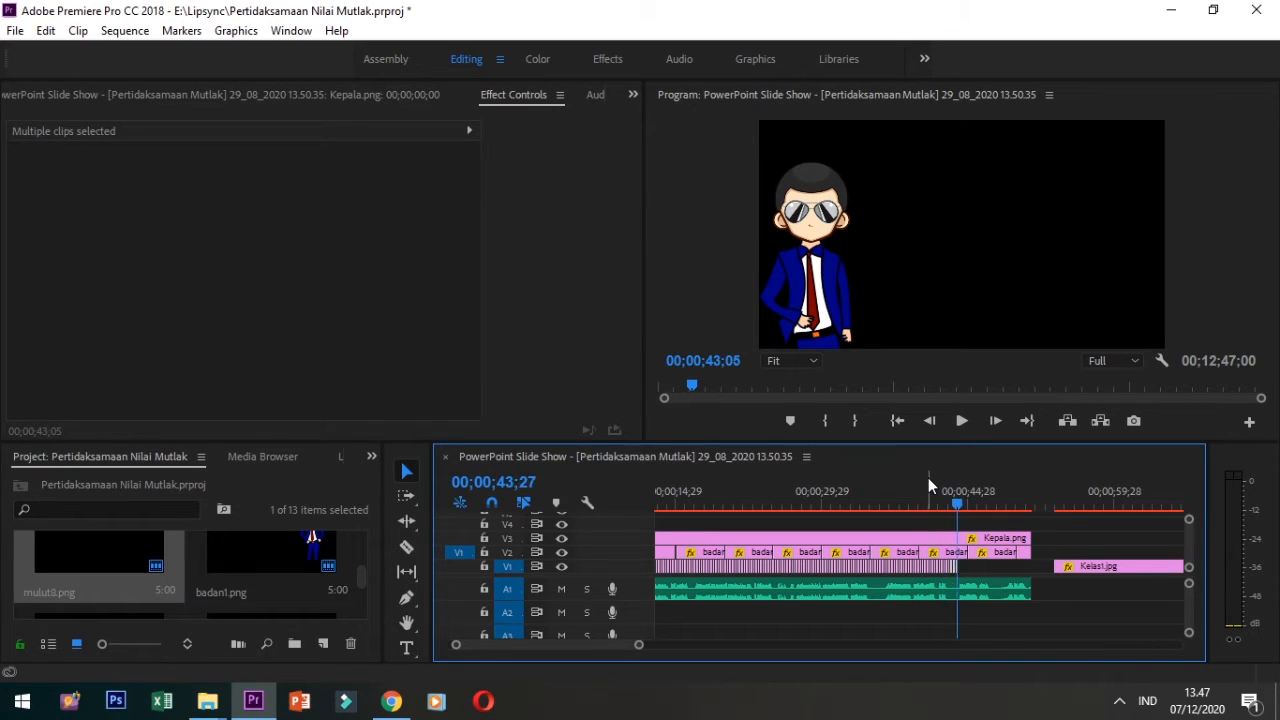
{"action": "key", "text": "ctrl+v"}
{"action": "key", "text": "ctrl+v"}
{"action": "key", "text": "ctrl+v"}
{"action": "key", "text": "ctrl+v"}
{"action": "key", "text": "ctrl+v"}
{"action": "key", "text": "ctrl+v"}
{"action": "key", "text": "ctrl+v"}
{"action": "key", "text": "ctrl+v"}
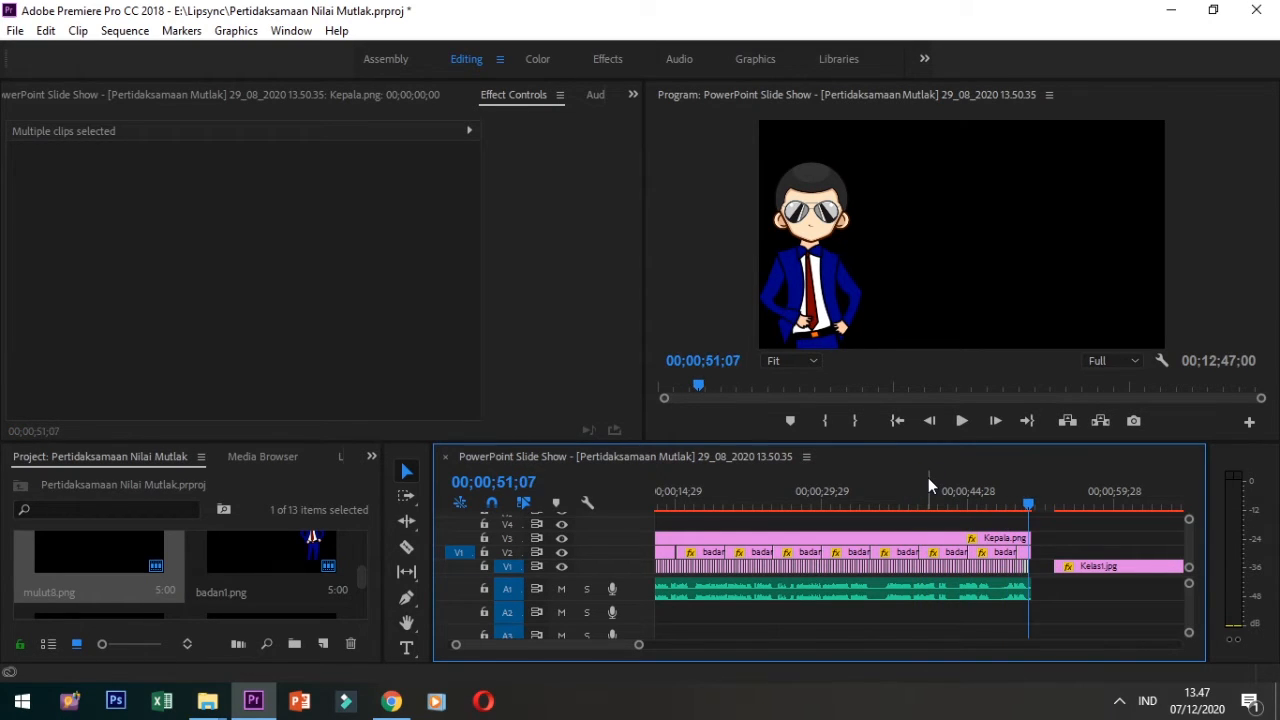
Move all the pasted mouth clips from V1 up to V4 behind the original three, and shift Kelas1.jpg earlier on V1 beneath the character
{"action": "left_click", "coordinate": [1042, 567]}
{"action": "left_click_drag", "start_coordinate": [1042, 565], "coordinate": [698, 527]}
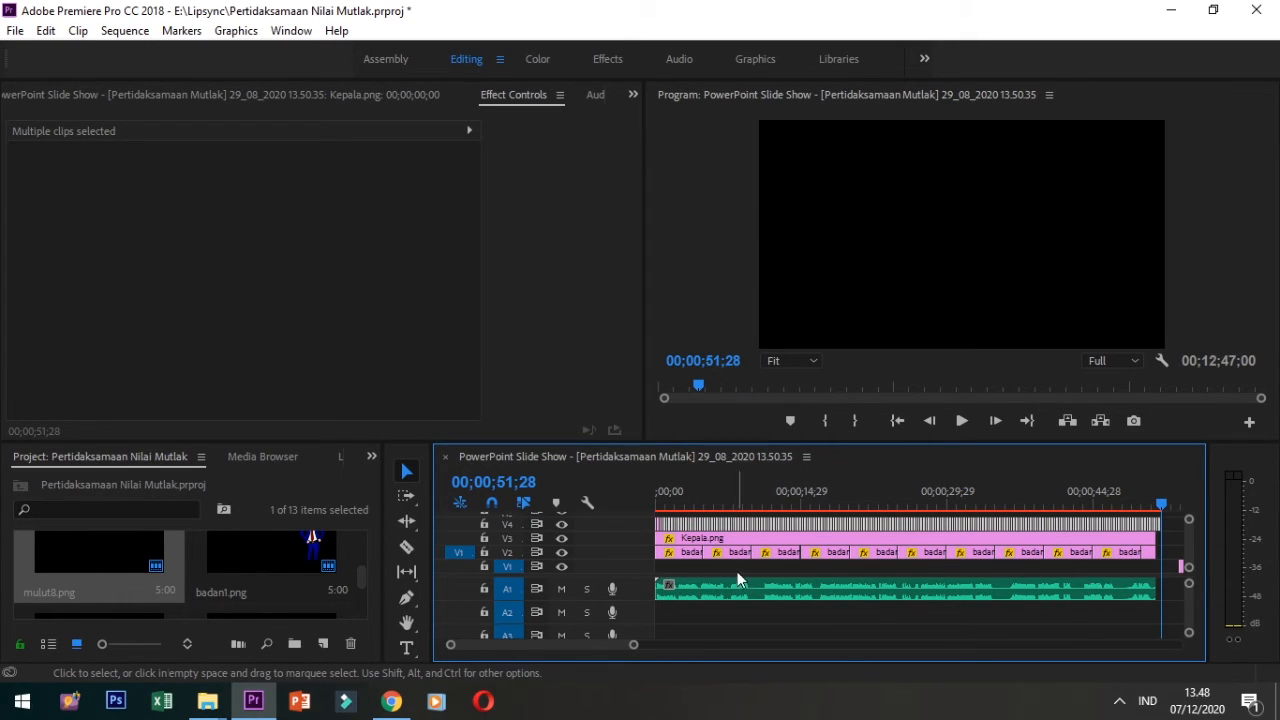
{"action": "scroll", "coordinate": [637, 648], "scroll_direction": "down", "scroll_amount": 3}
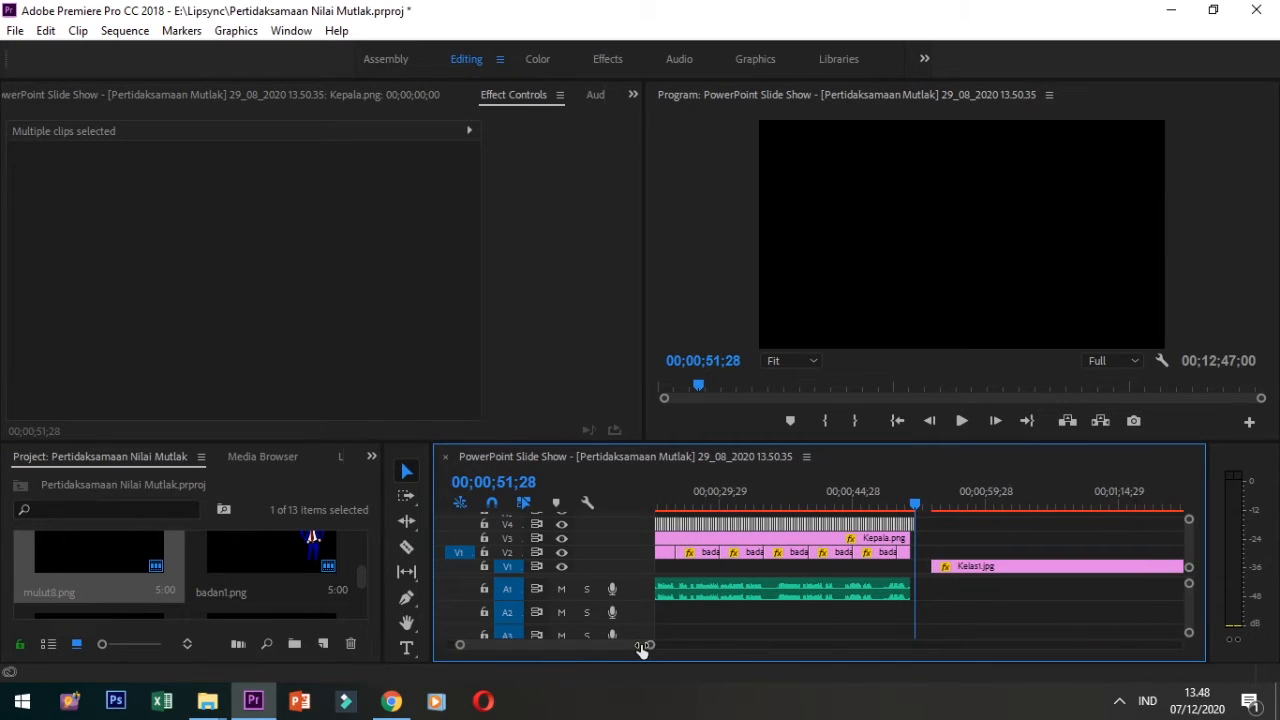
{"action": "left_click_drag", "start_coordinate": [976, 566], "coordinate": [690, 578]}
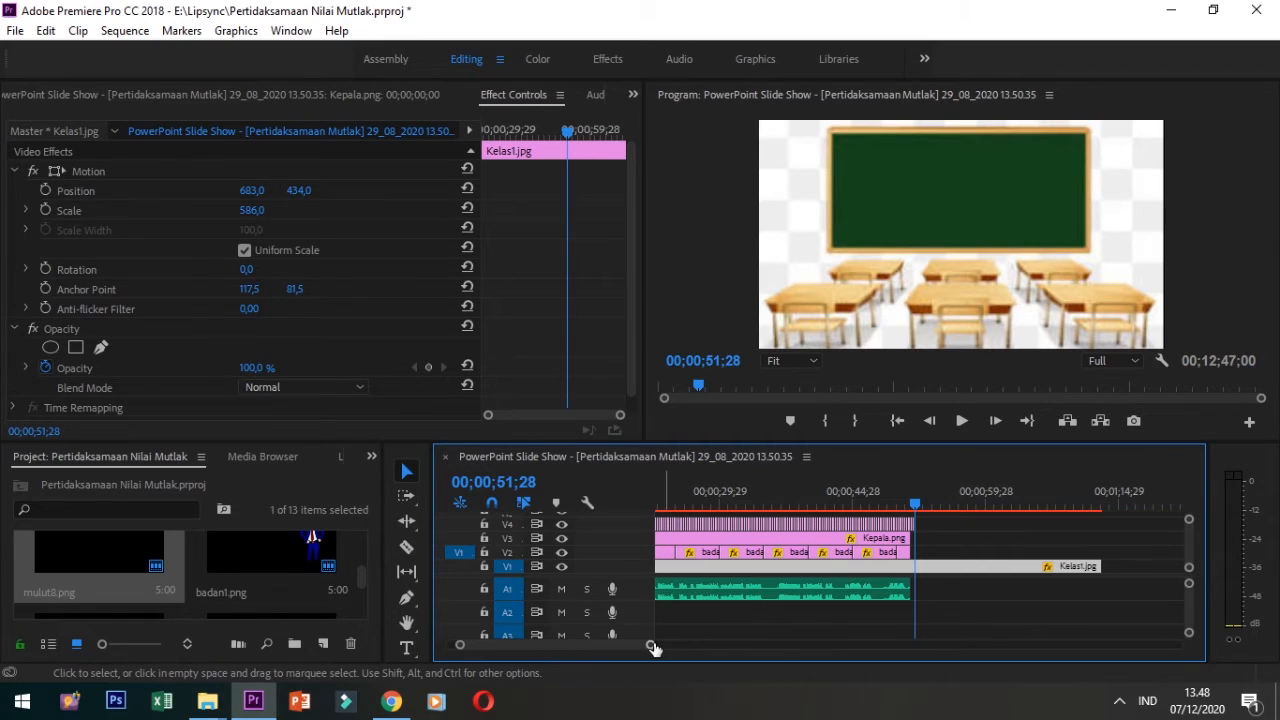
Move Kelas1.jpg on V1 to the start of the sequence so it spans the same length as the character clips
{"action": "left_click_drag", "start_coordinate": [652, 648], "coordinate": [722, 645]}
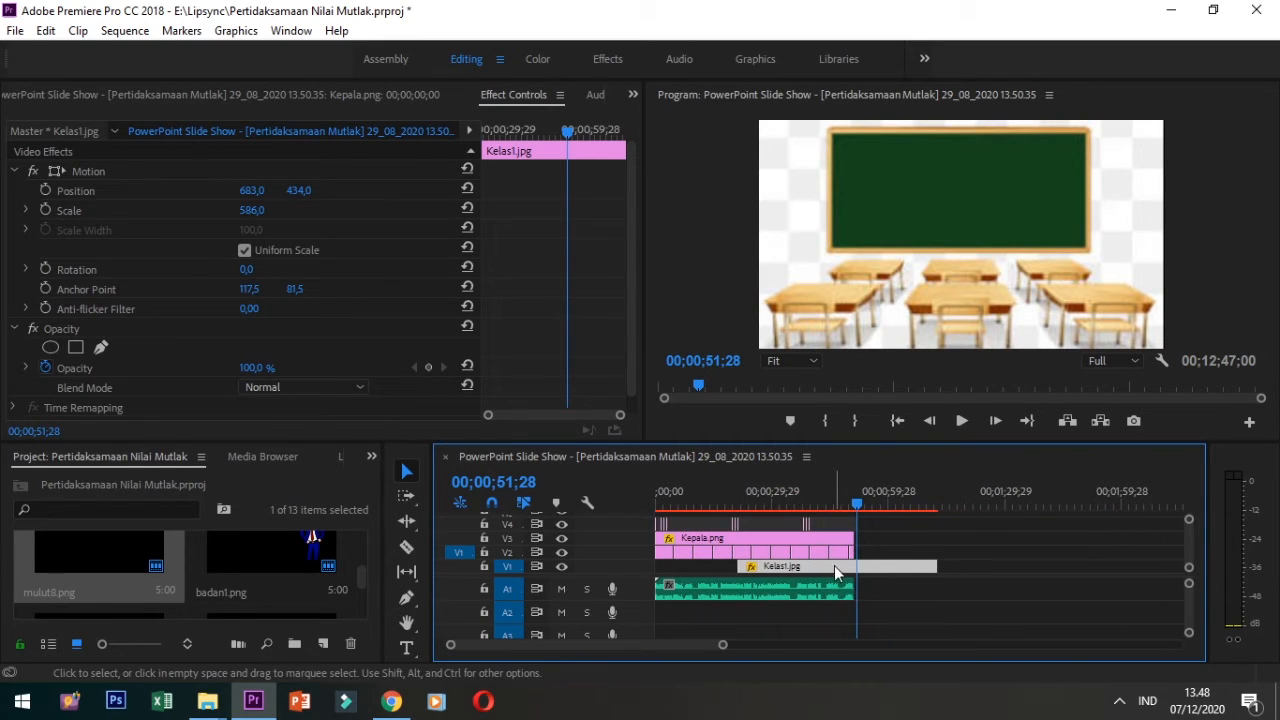
{"action": "left_click_drag", "start_coordinate": [834, 565], "coordinate": [752, 566]}
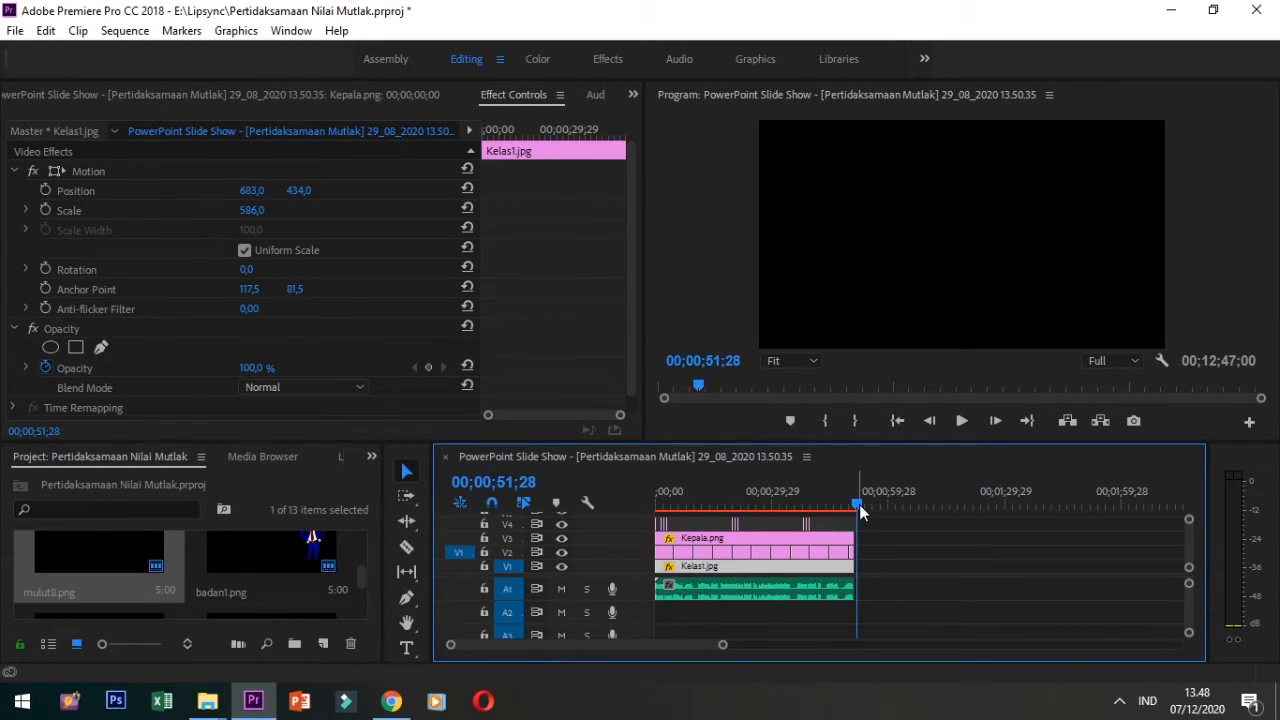
Play the sequence from the beginning in an enlarged preview to check the lip-sync animation, and return to the start
{"action": "left_click_drag", "start_coordinate": [860, 512], "coordinate": [657, 505]}
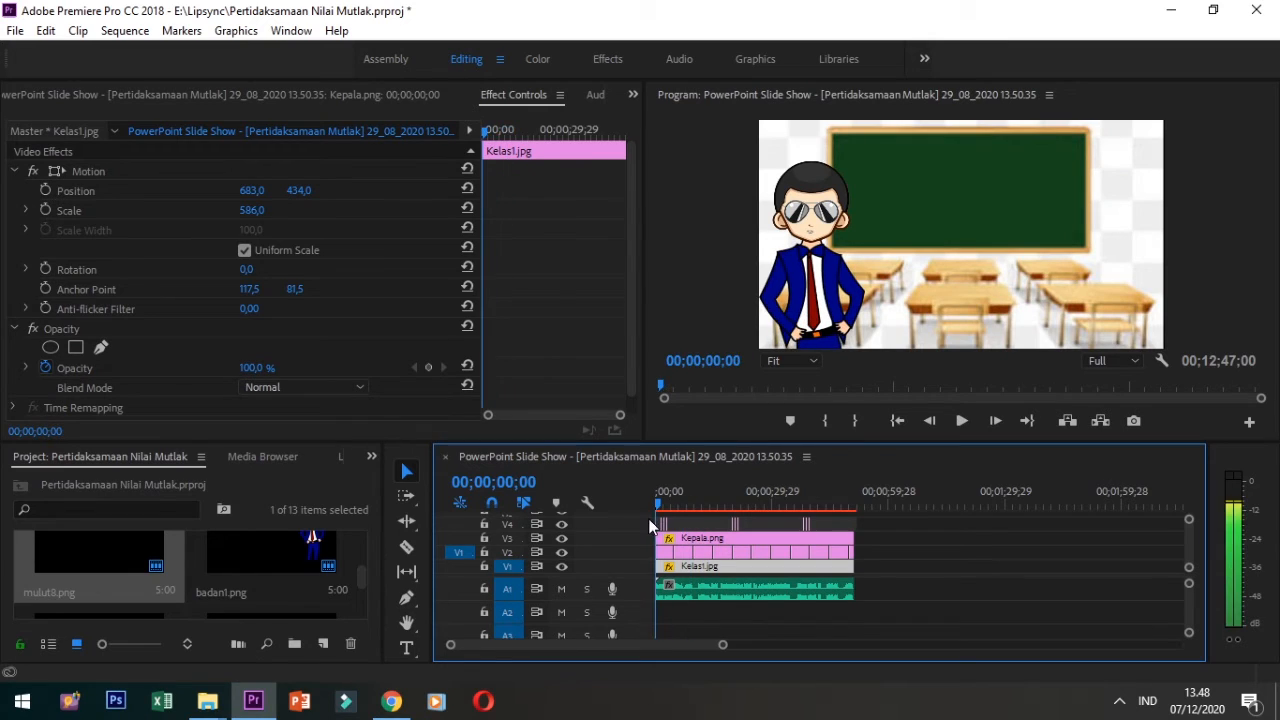
{"action": "left_click", "coordinate": [888, 420]}
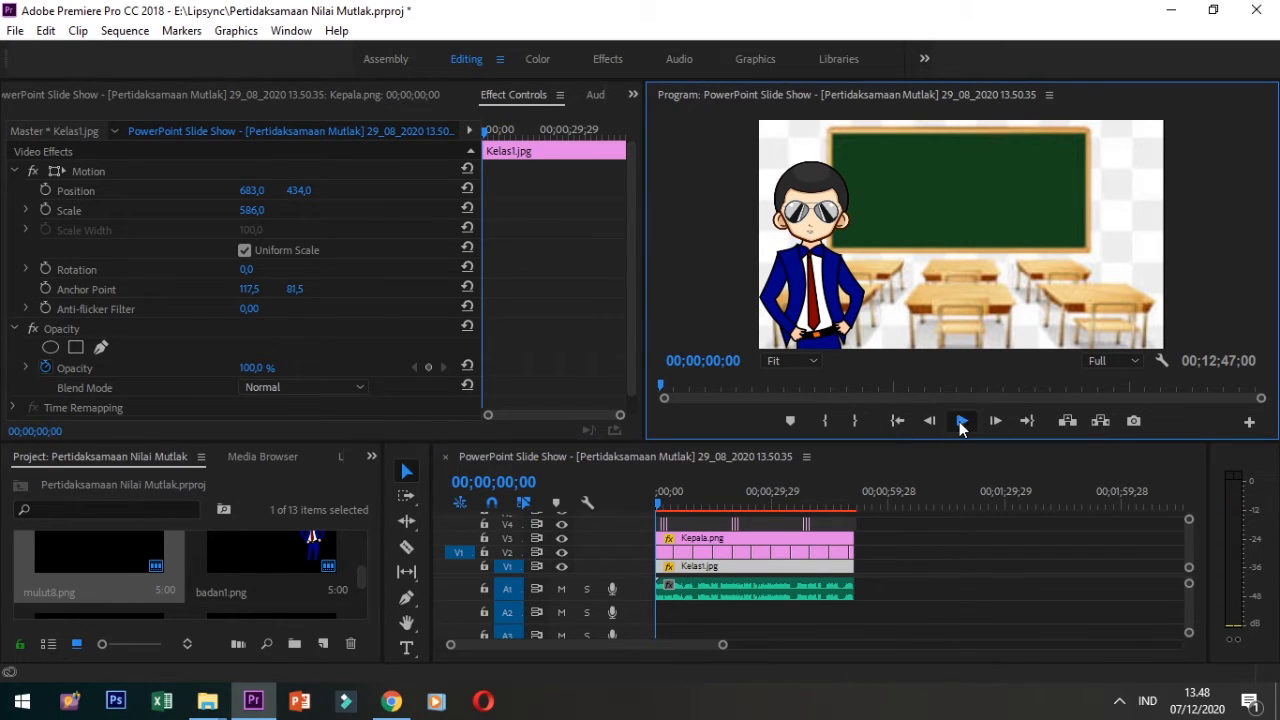
{"action": "left_click", "coordinate": [961, 421]}
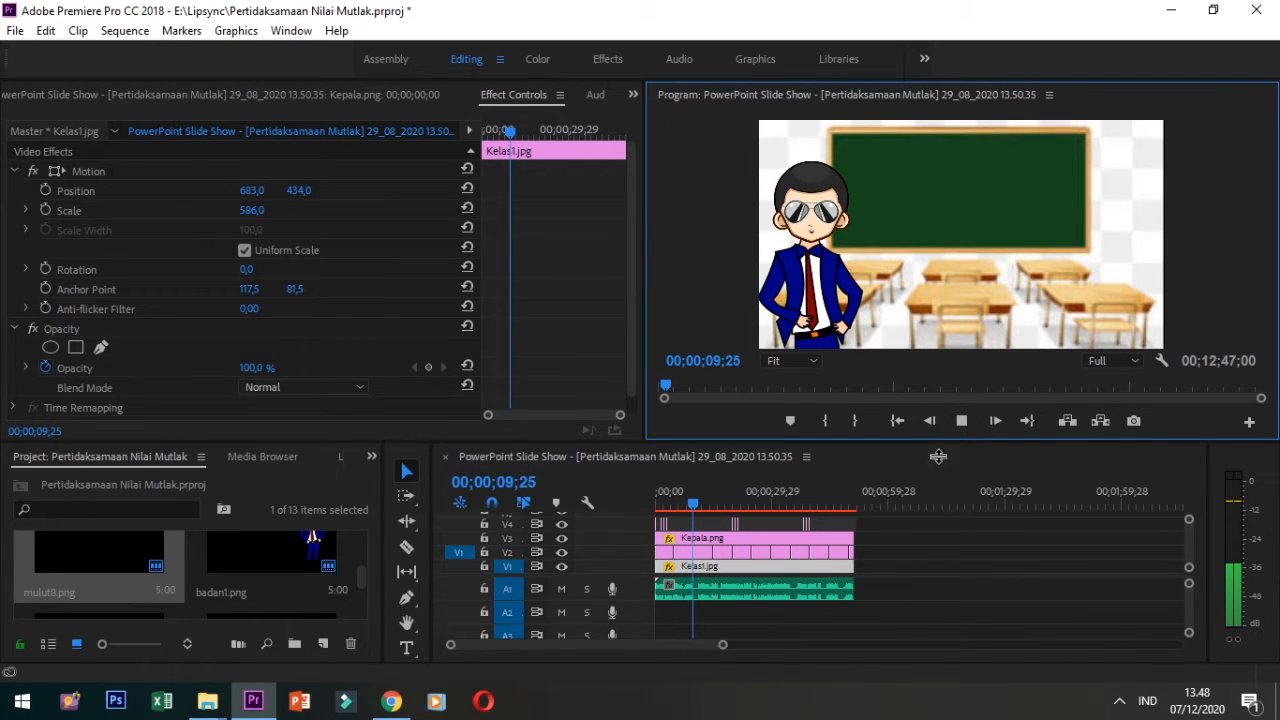
{"action": "left_click_drag", "start_coordinate": [938, 456], "coordinate": [942, 540]}
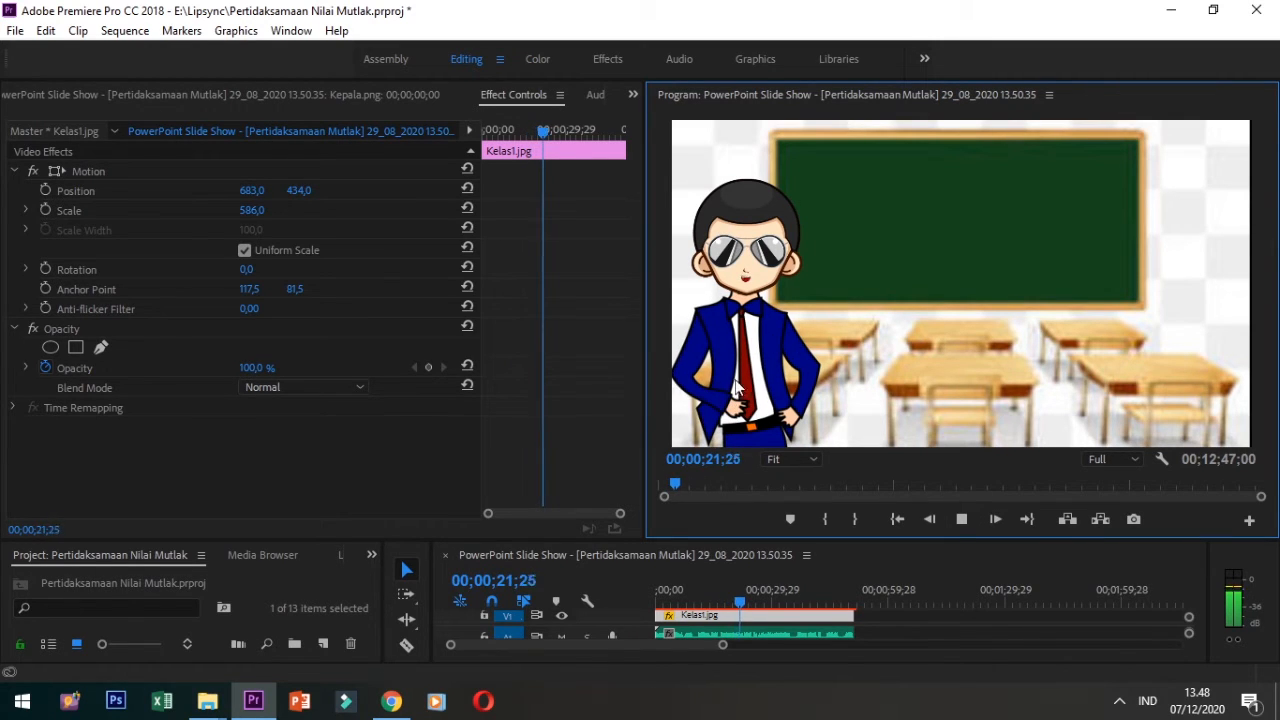
{"action": "left_click", "coordinate": [962, 519]}
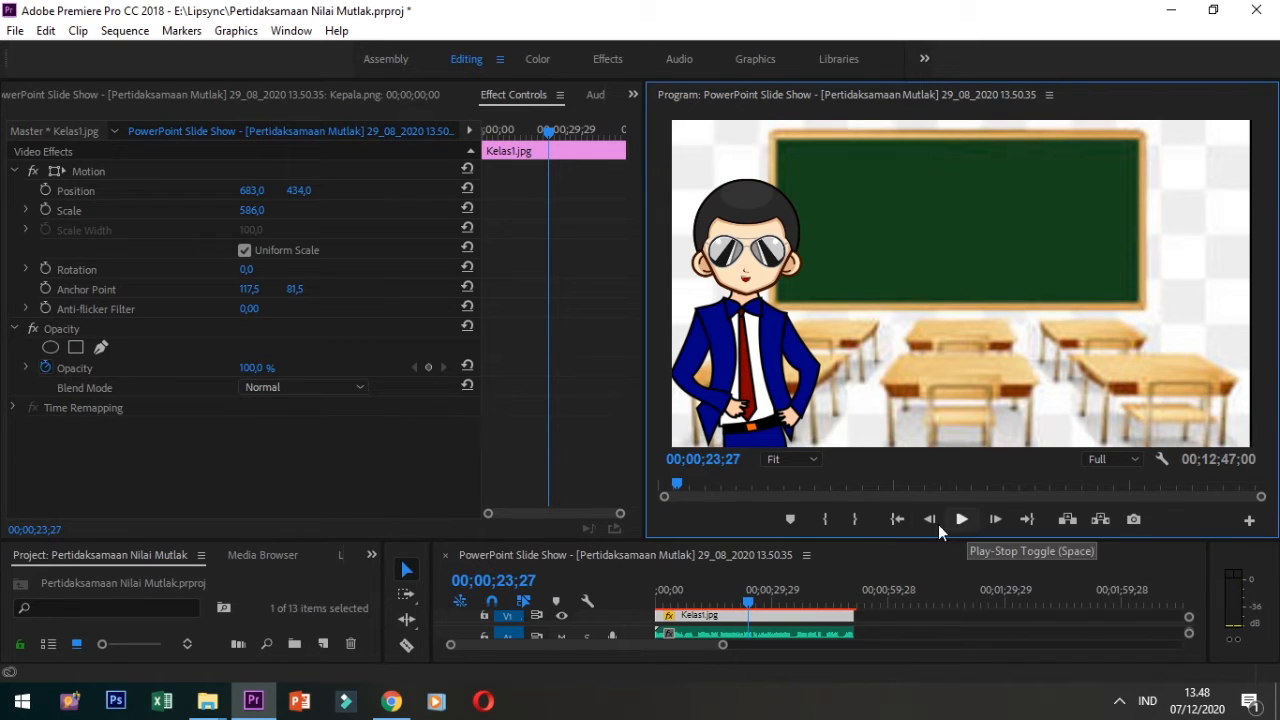
{"action": "left_click", "coordinate": [900, 520]}
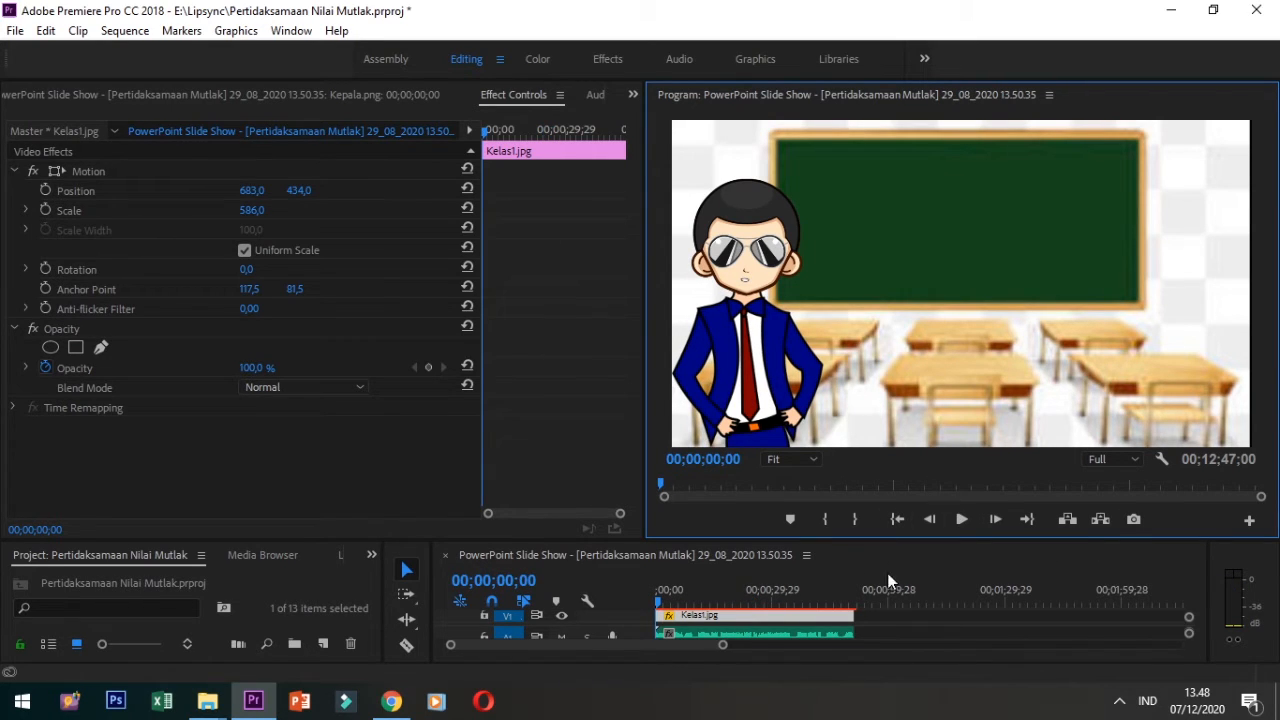
Place mulut5.png on V5 at the start of the sequence and extend it to the end of the narration
{"action": "left_click_drag", "start_coordinate": [860, 541], "coordinate": [855, 390]}
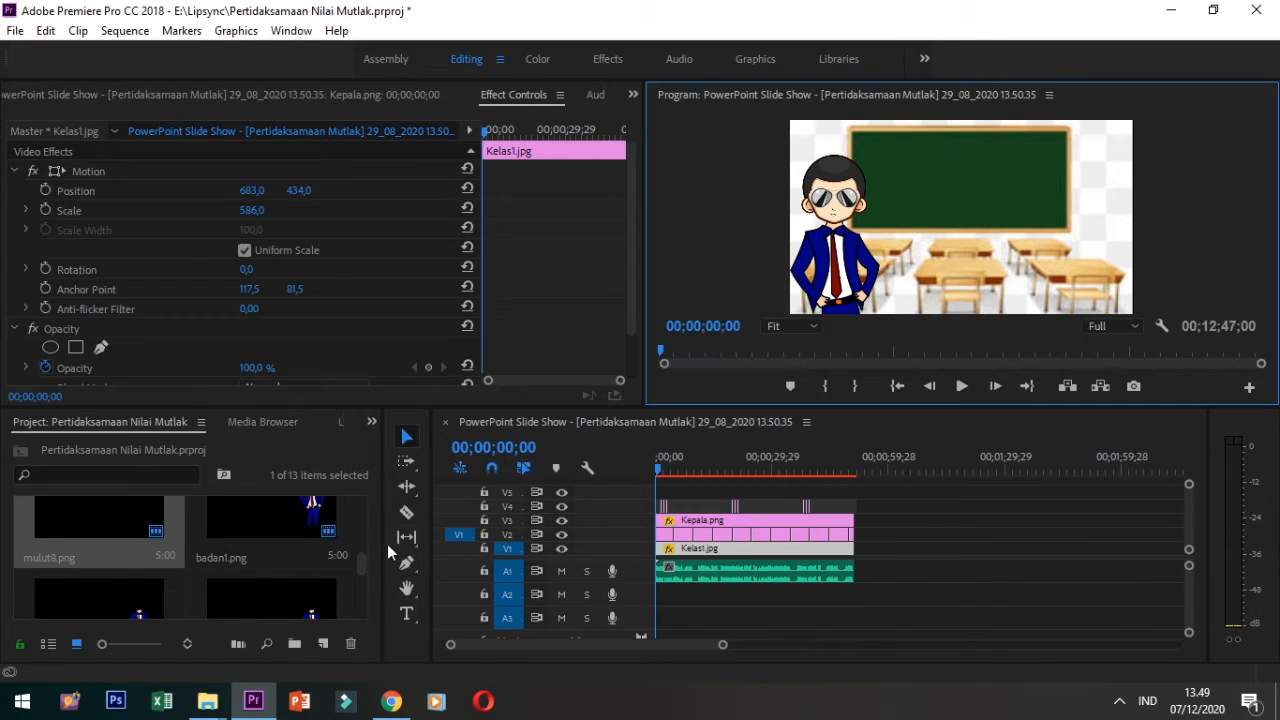
{"action": "left_click_drag", "start_coordinate": [363, 556], "coordinate": [367, 591]}
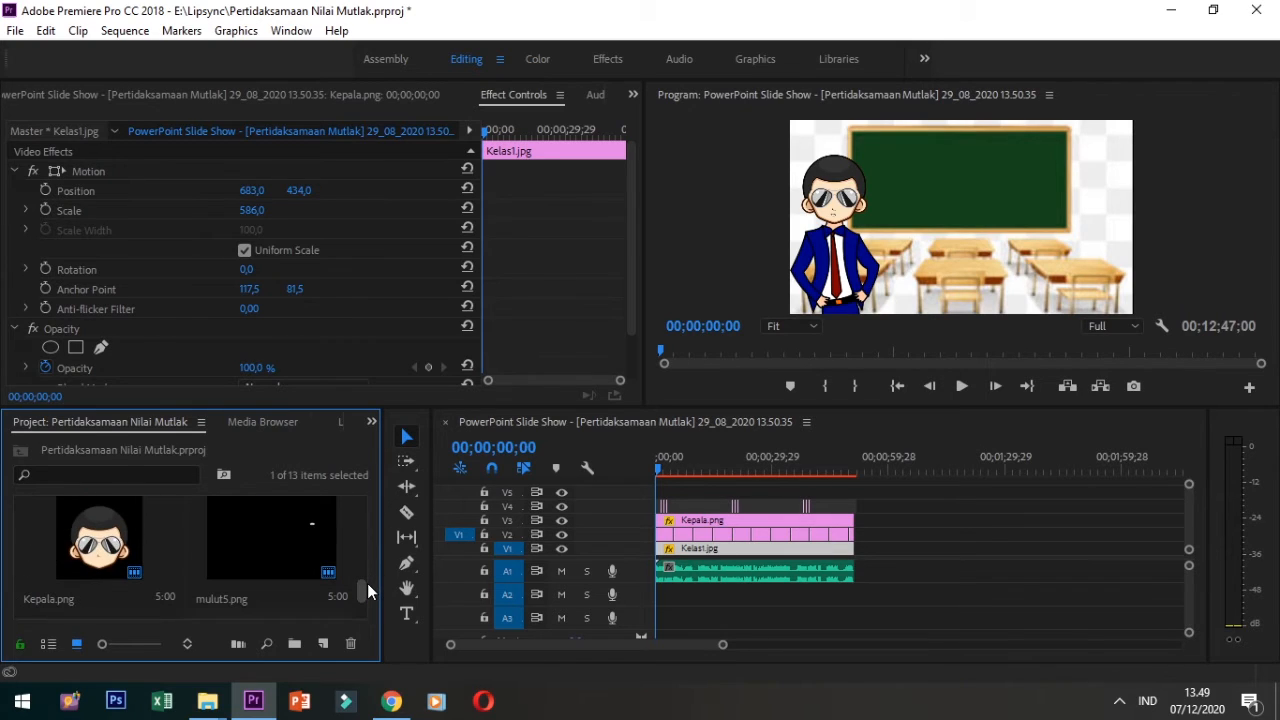
{"action": "left_click_drag", "start_coordinate": [272, 532], "coordinate": [851, 498]}
{"action": "left_click_drag", "start_coordinate": [850, 498], "coordinate": [853, 502]}
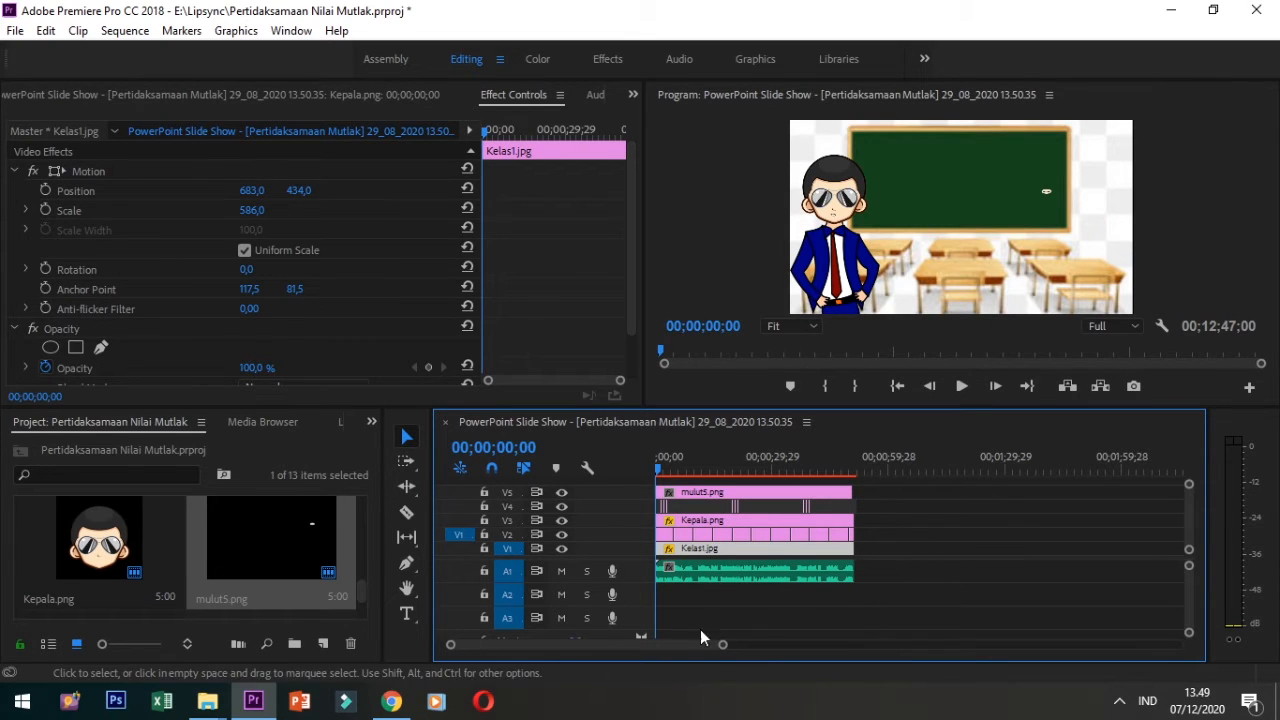
Position the mulut5.png clip over the character's mouth by setting its Position to -162,0 and 483,0
{"action": "left_click_drag", "start_coordinate": [722, 645], "coordinate": [587, 645]}
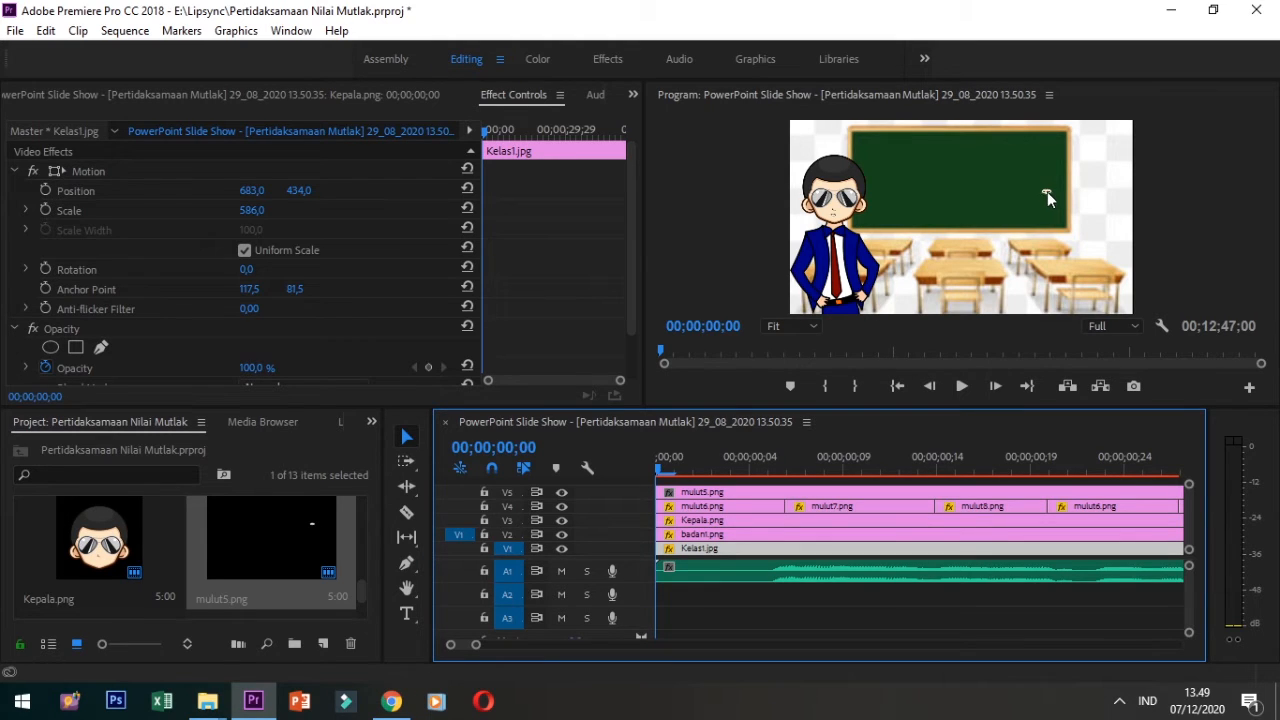
{"action": "left_click", "coordinate": [752, 490]}
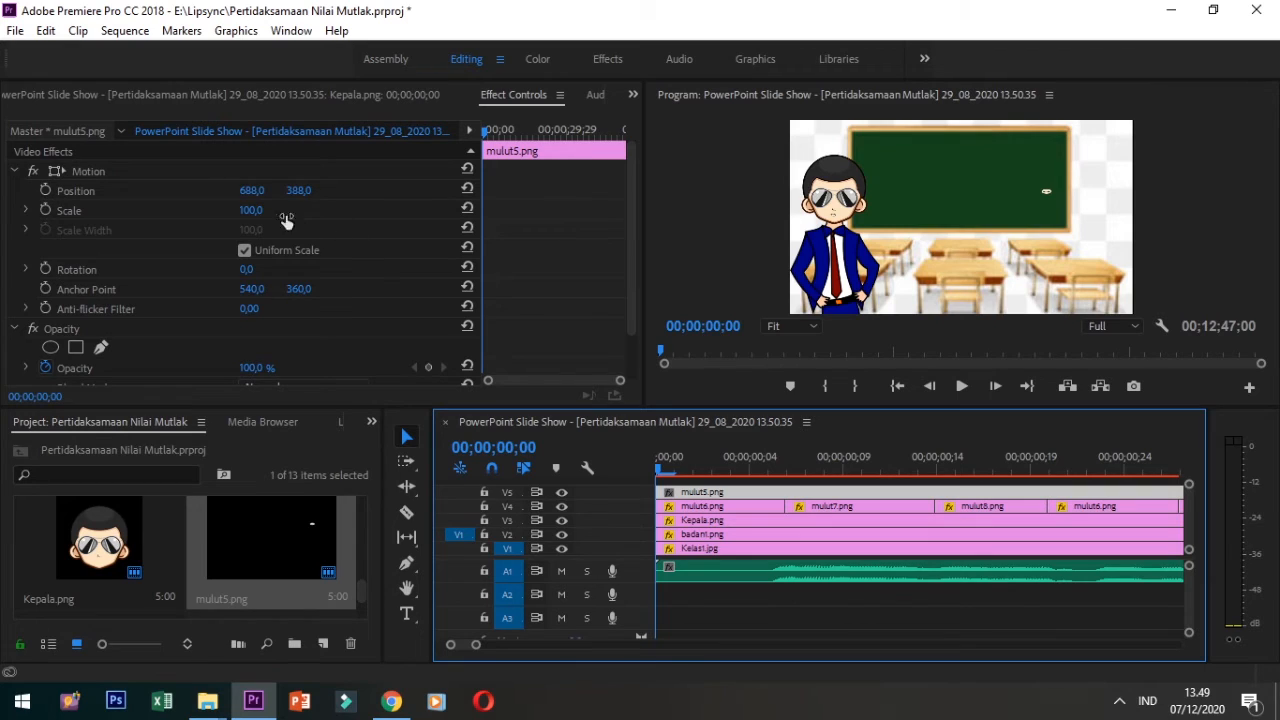
{"action": "left_click_drag", "start_coordinate": [252, 190], "coordinate": [59, 190]}
{"action": "left_click_drag", "start_coordinate": [252, 190], "coordinate": [100, 190]}
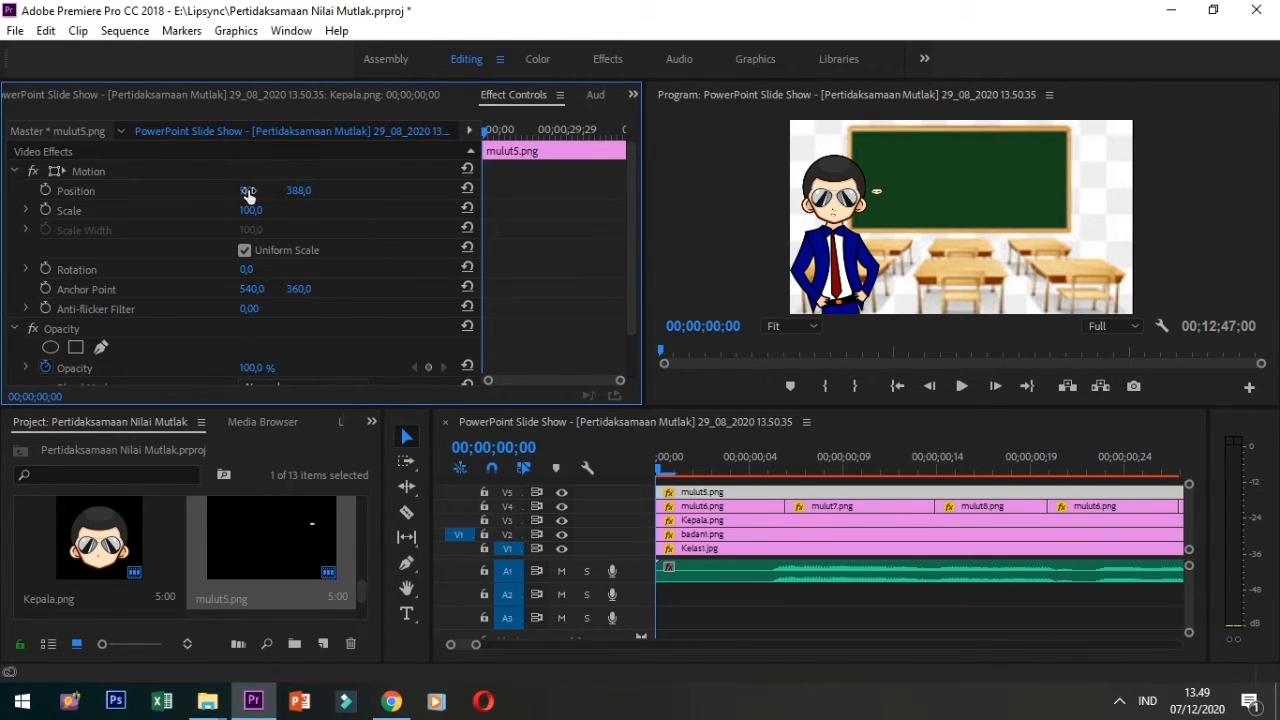
{"action": "left_click_drag", "start_coordinate": [249, 191], "coordinate": [219, 191]}
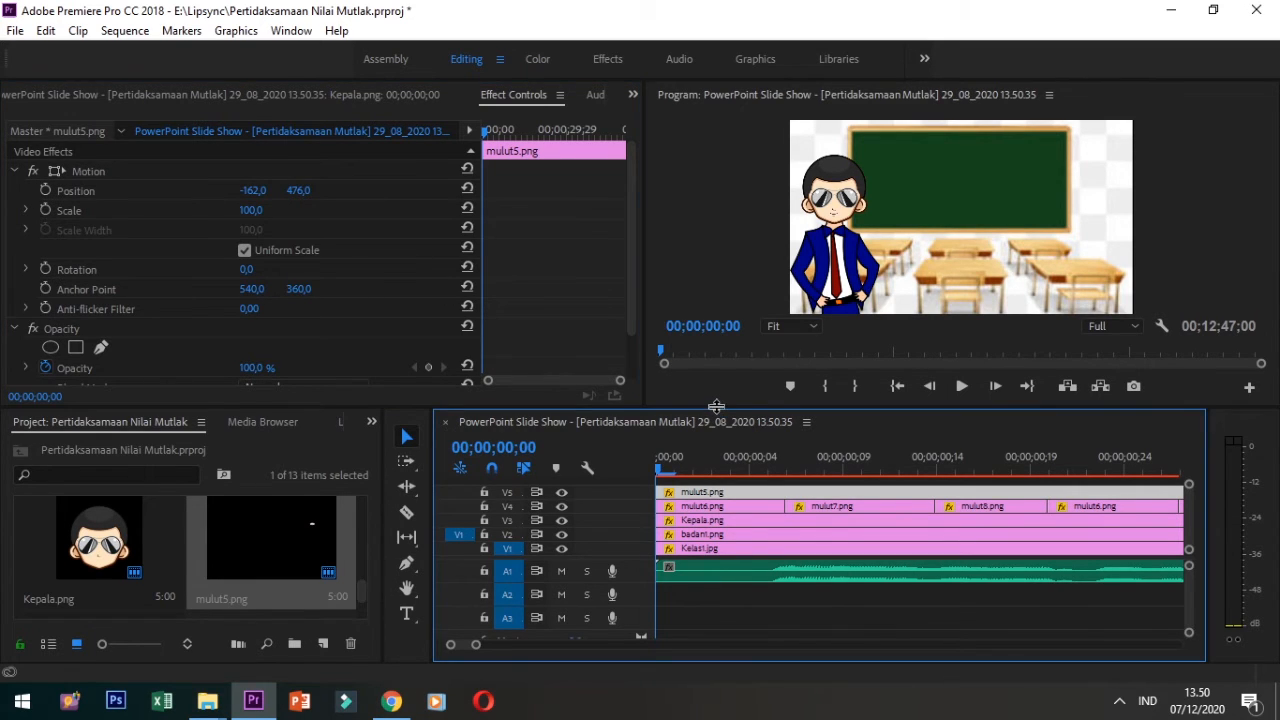
{"action": "left_click_drag", "start_coordinate": [716, 409], "coordinate": [703, 610]}
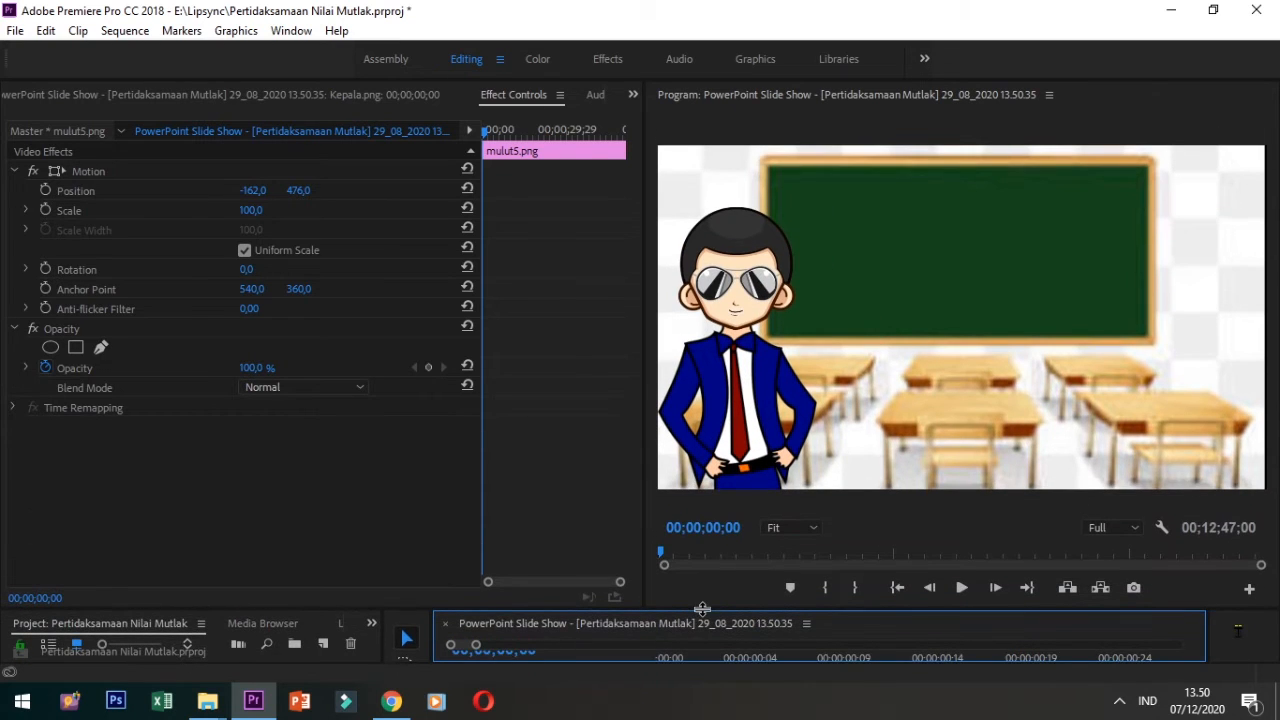
{"action": "left_click", "coordinate": [305, 220]}
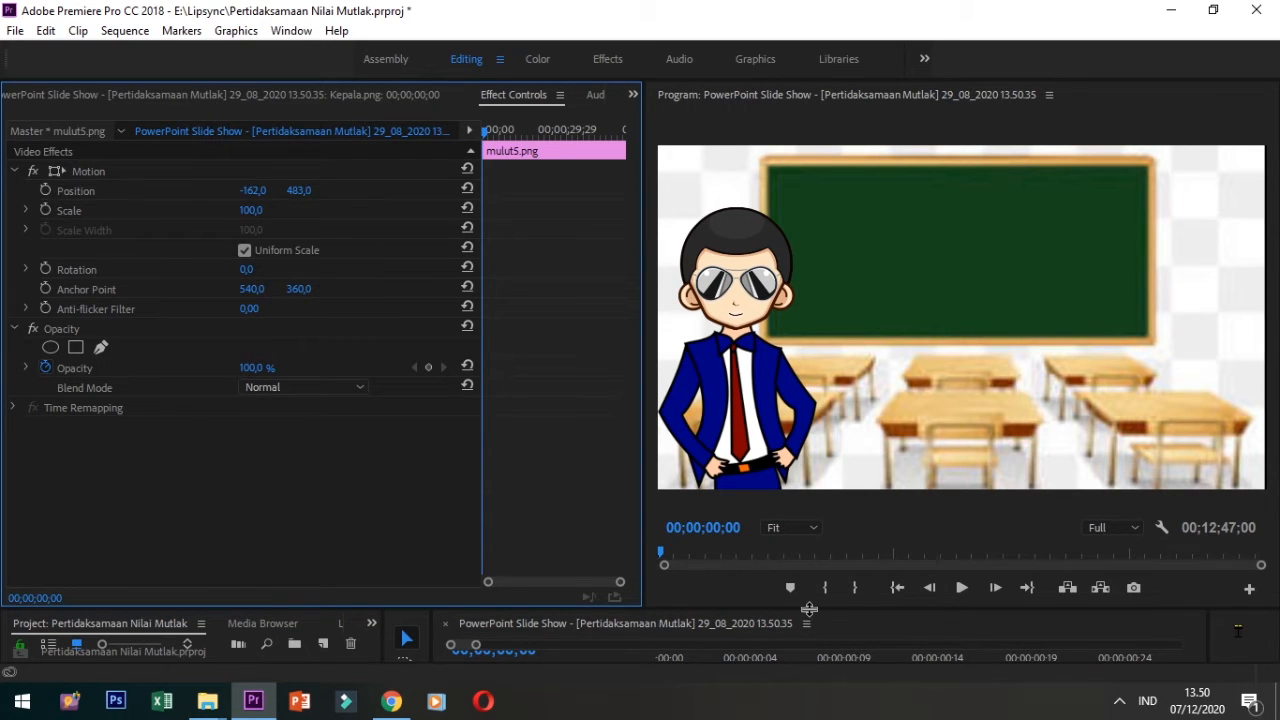
{"action": "left_click_drag", "start_coordinate": [811, 607], "coordinate": [822, 413]}
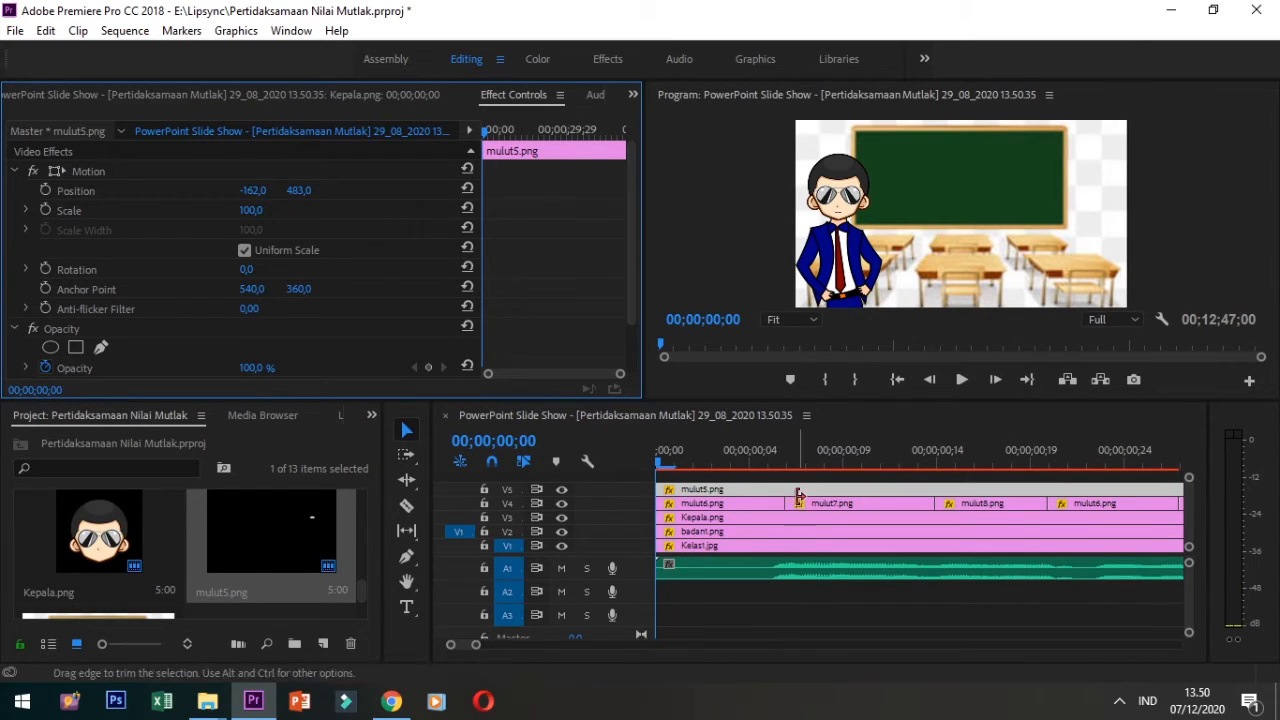
Locate where the narration's first speech begins and split mulut5.png on V5 at 00;00;00;05
{"action": "left_click", "coordinate": [668, 465]}
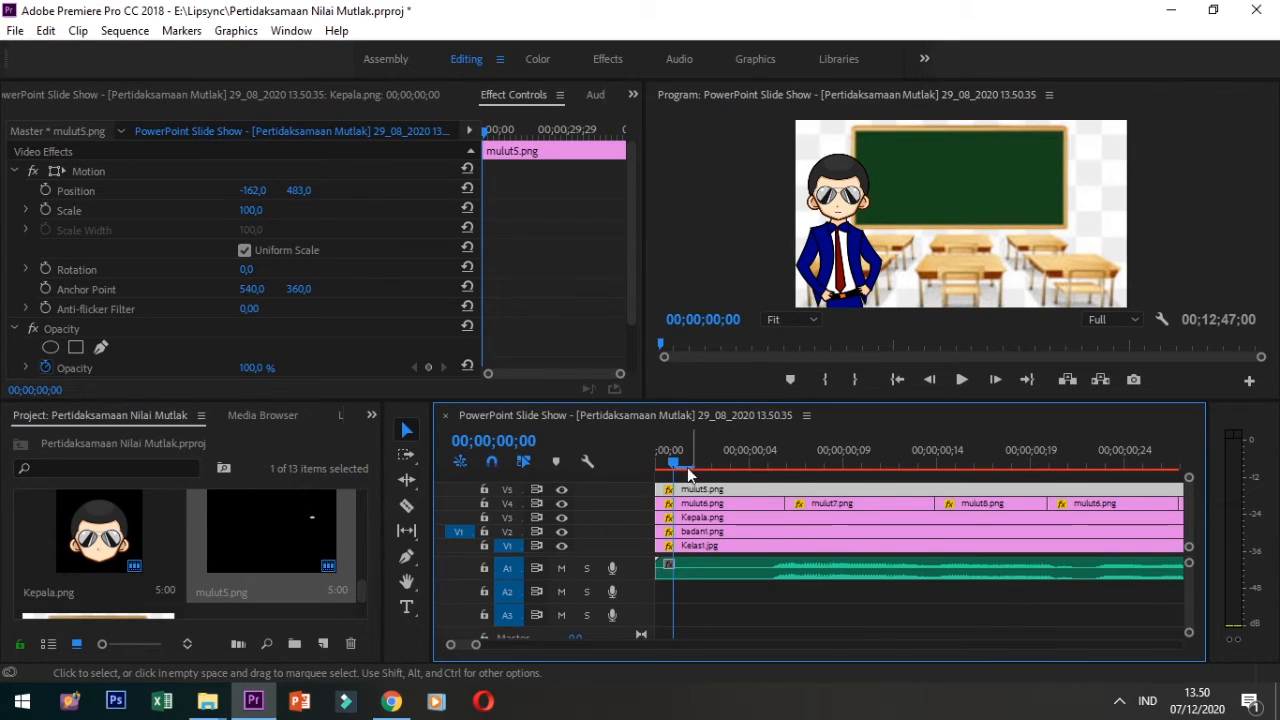
{"action": "left_click_drag", "start_coordinate": [683, 463], "coordinate": [768, 475]}
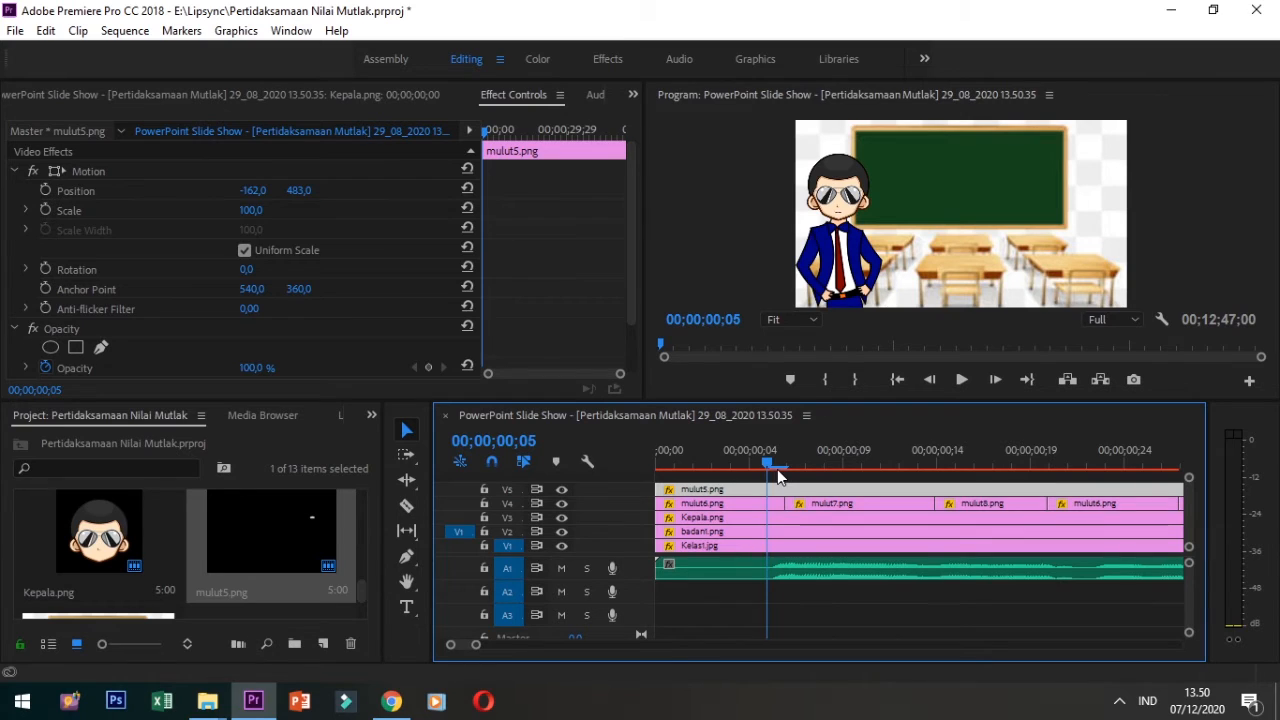
{"action": "left_click_drag", "start_coordinate": [774, 468], "coordinate": [911, 480]}
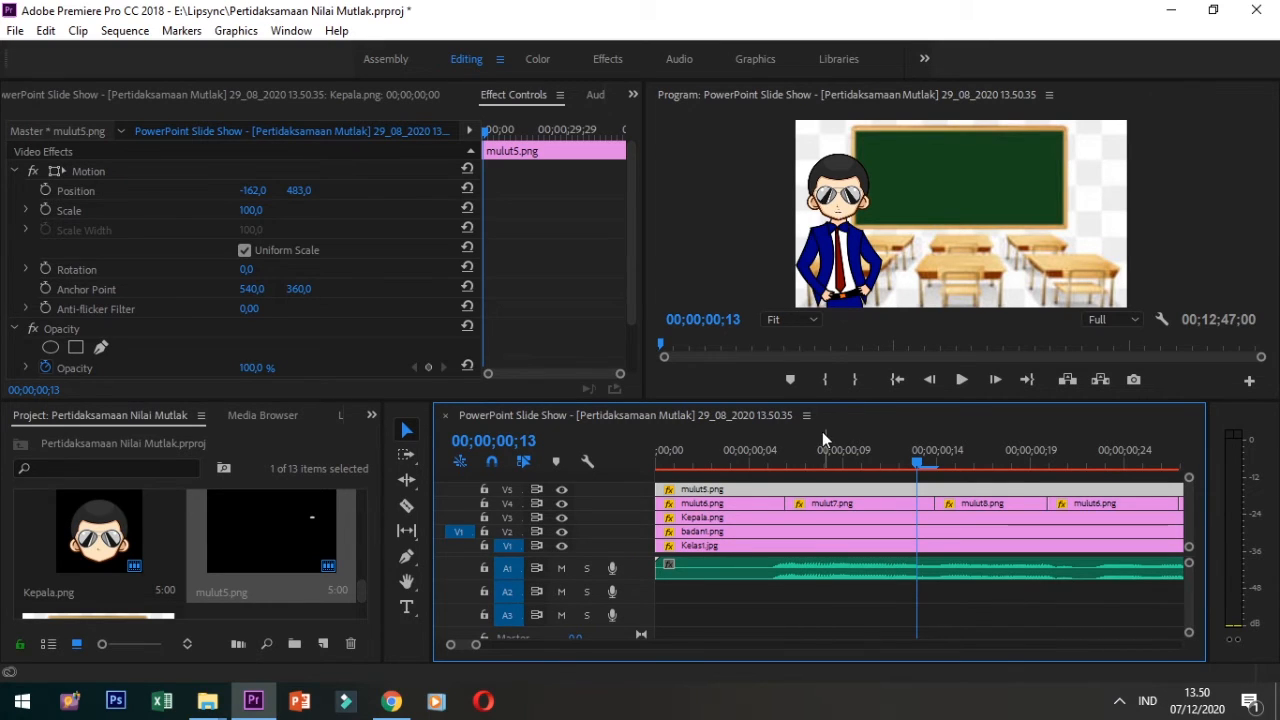
{"action": "left_click_drag", "start_coordinate": [915, 463], "coordinate": [770, 495]}
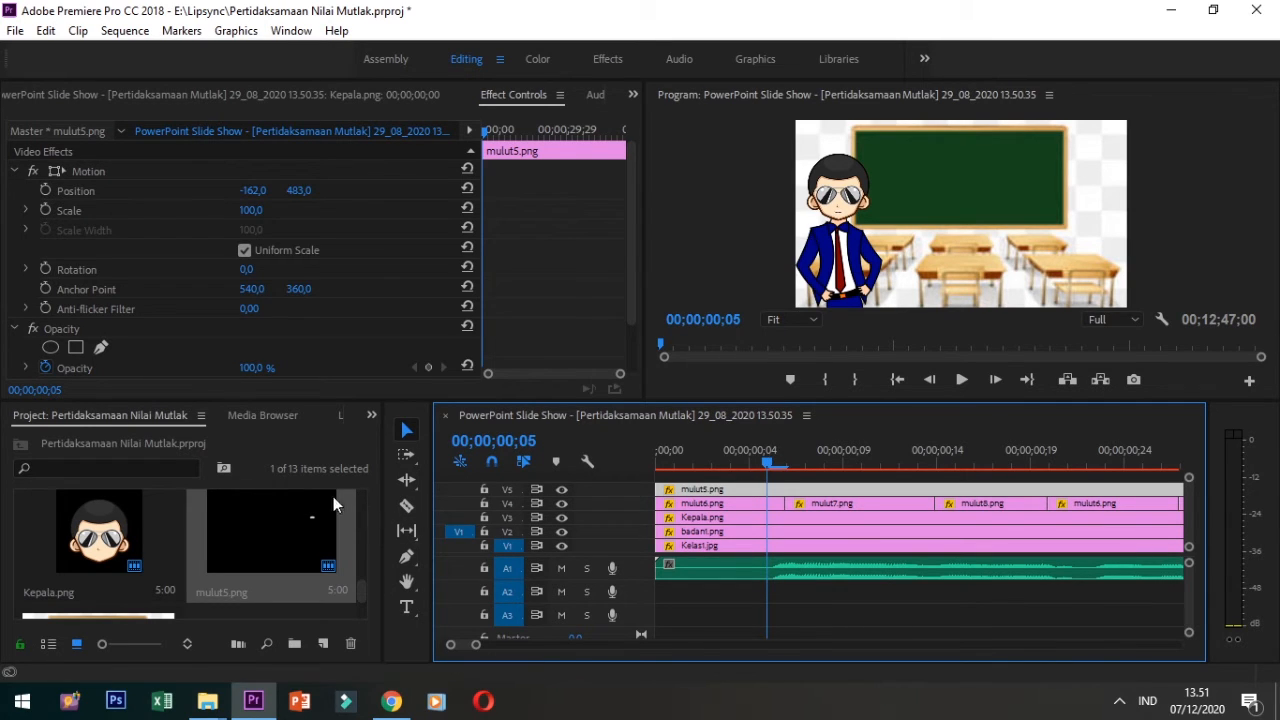
{"action": "left_click", "coordinate": [406, 507]}
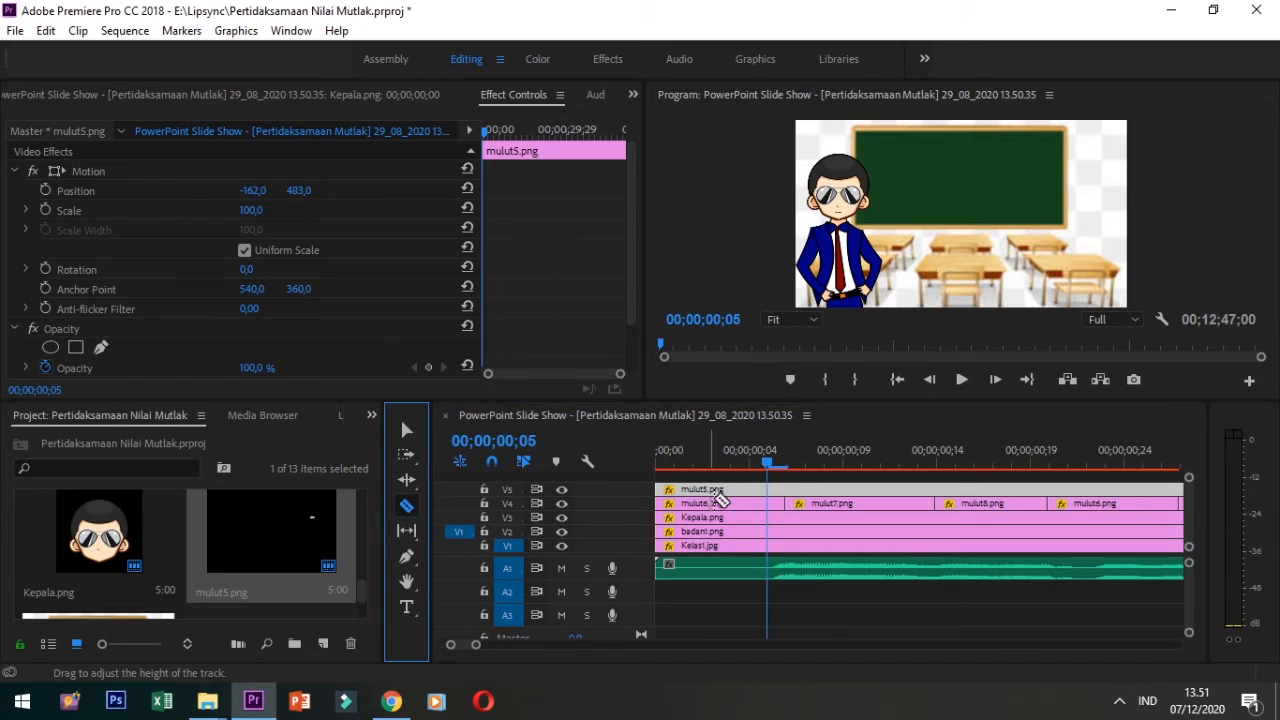
{"action": "left_click", "coordinate": [774, 490]}
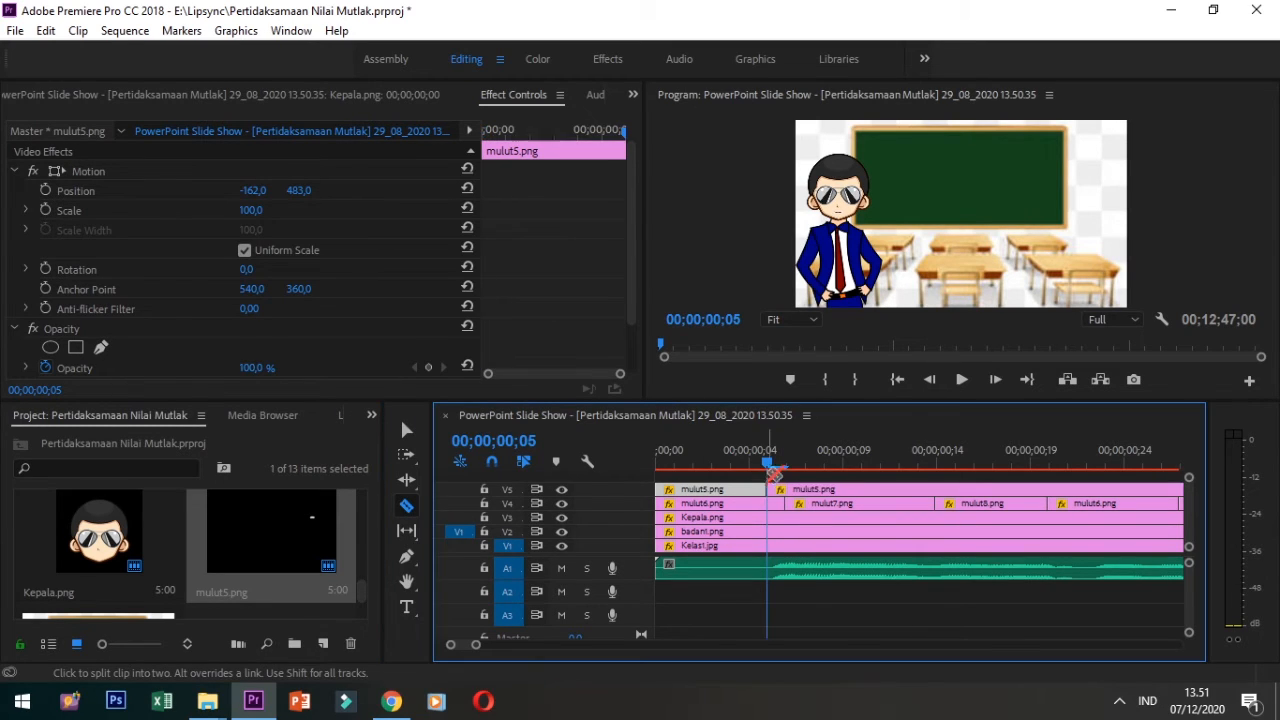
Split mulut5.png on V5 at 00;00;00;21 and delete the segment between the two cuts
{"action": "left_click_drag", "start_coordinate": [770, 466], "coordinate": [1072, 476]}
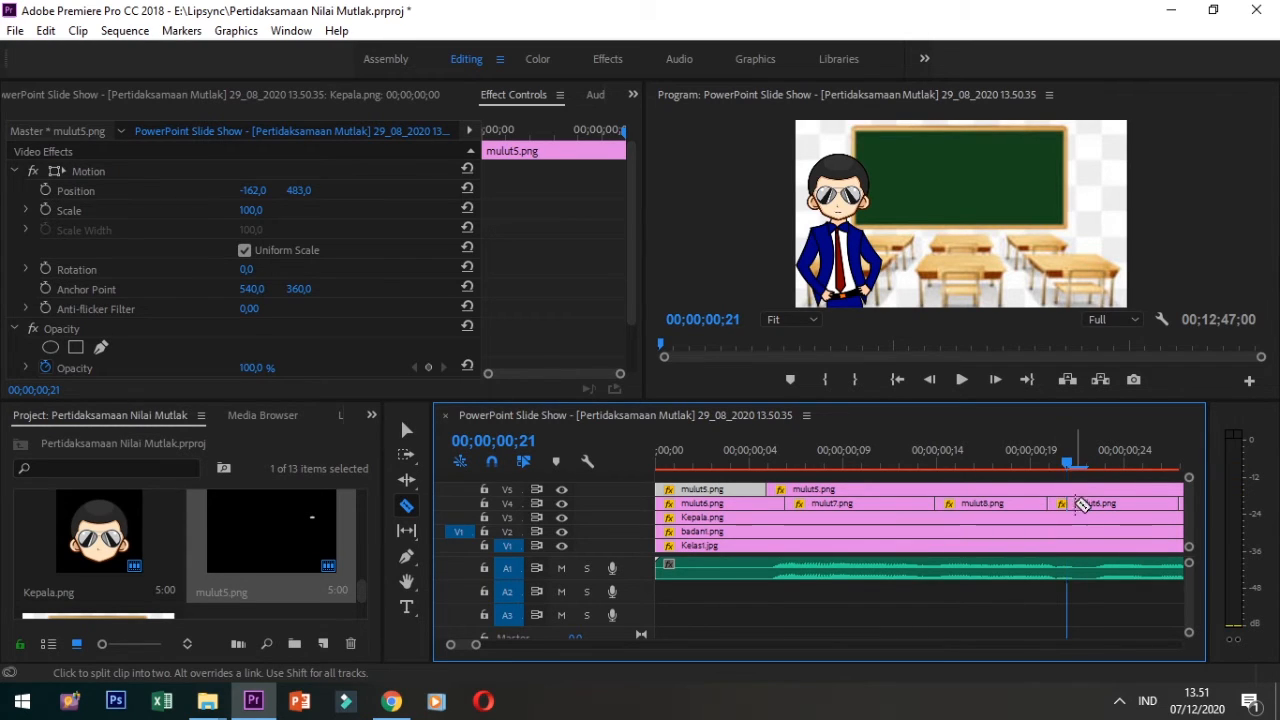
{"action": "left_click", "coordinate": [1070, 490]}
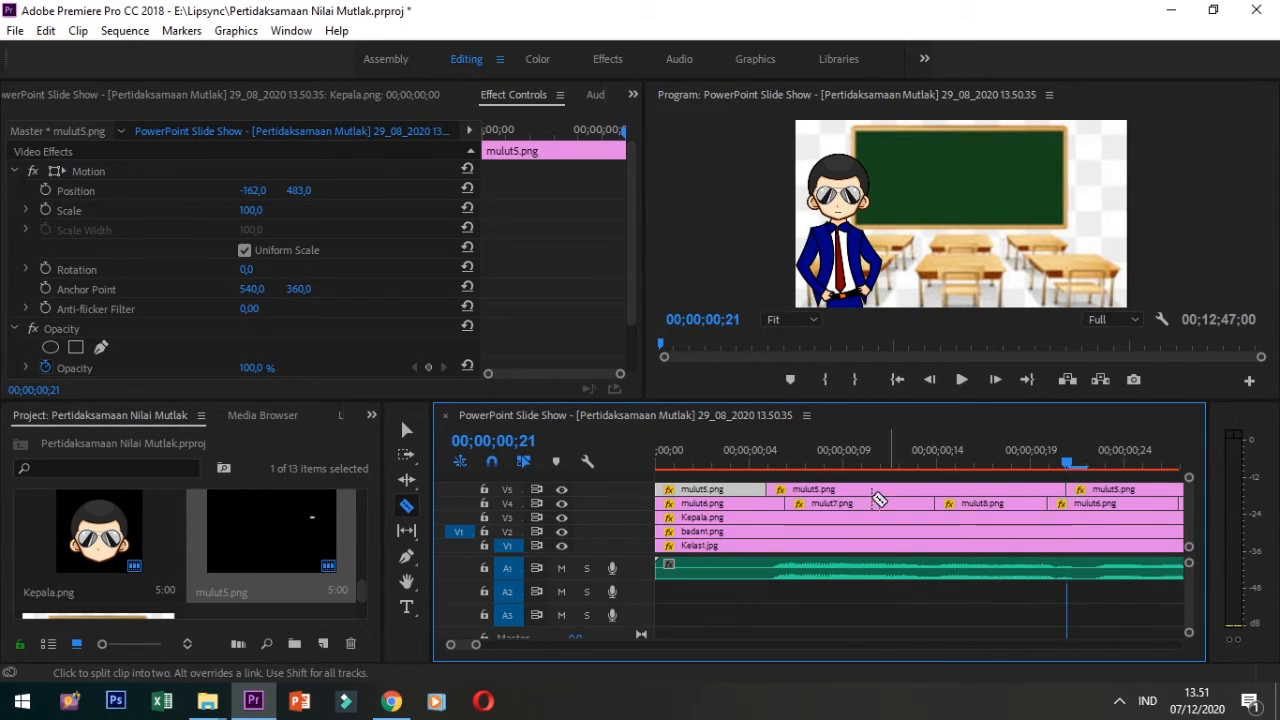
{"action": "key", "text": "v"}
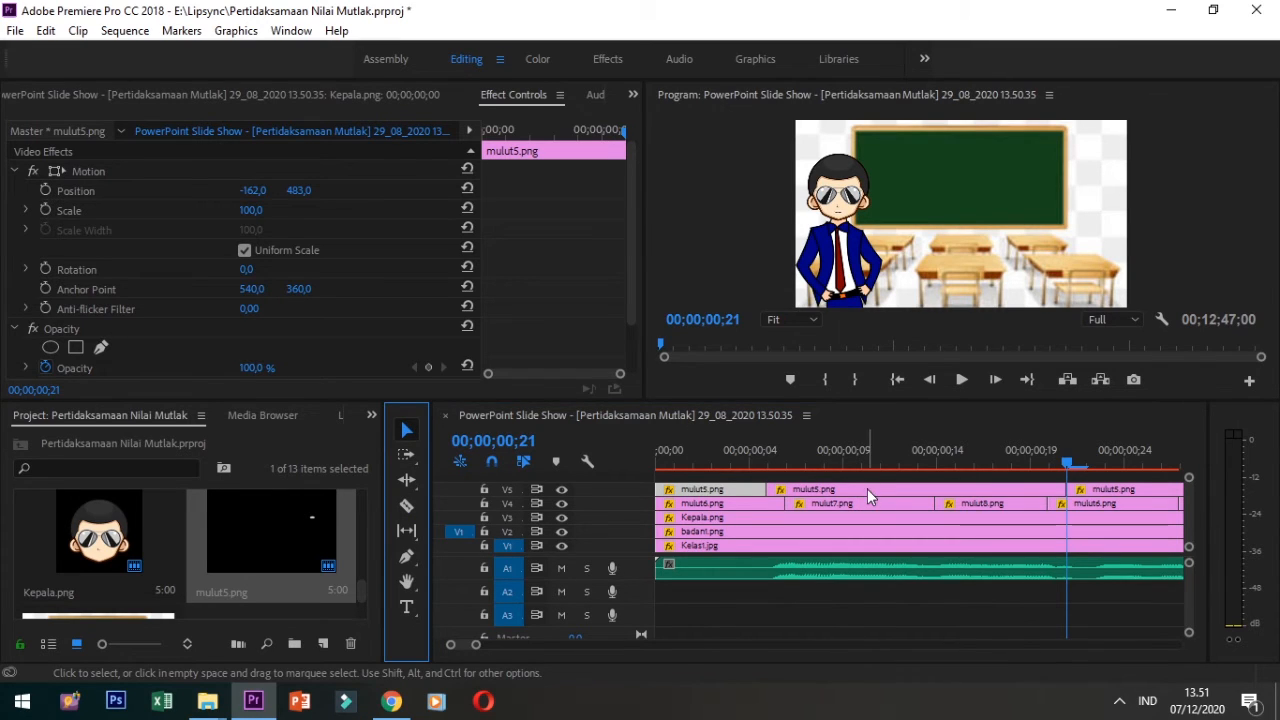
{"action": "left_click", "coordinate": [867, 489]}
{"action": "key", "text": "Delete"}
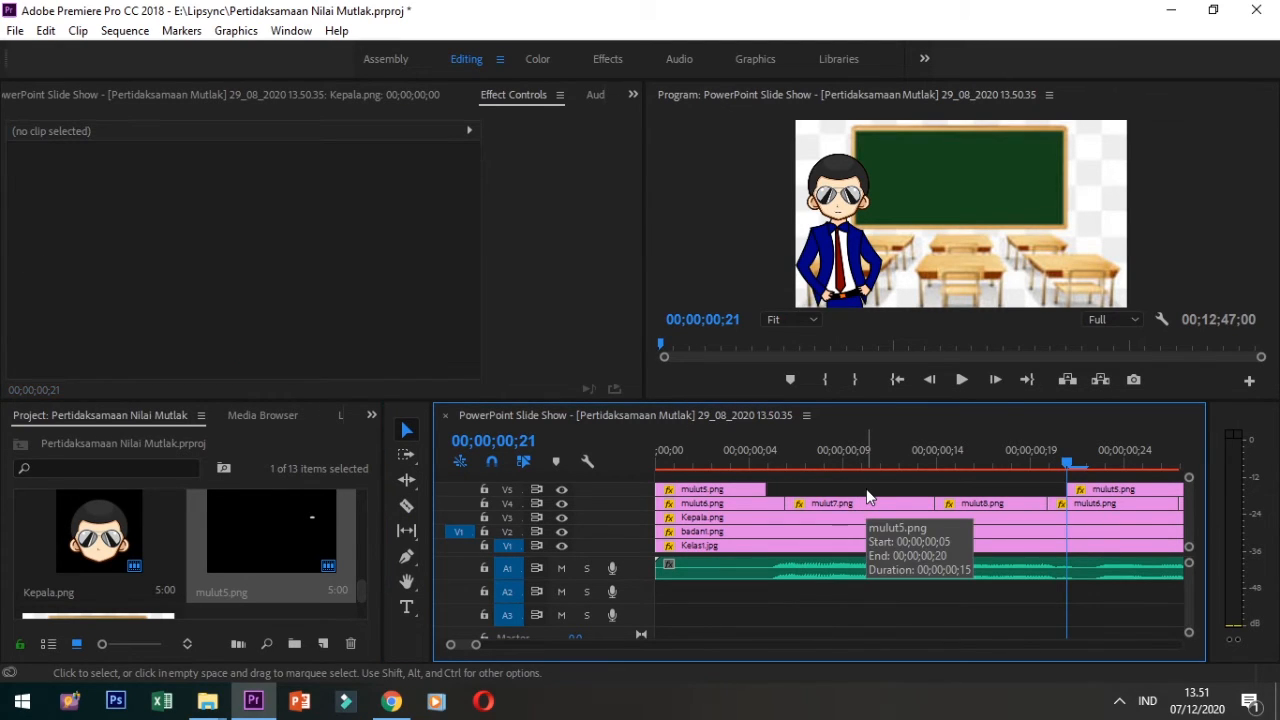
Split the remaining mulut5.png clip on V5 at 00;00;00;23 and 00;00;01;24, around the next spoken passage
{"action": "mouse_move", "coordinate": [1064, 458]}
{"action": "left_mouse_down"}
{"action": "mouse_move", "coordinate": [965, 475]}
{"action": "mouse_move", "coordinate": [1065, 472]}
{"action": "left_mouse_up"}
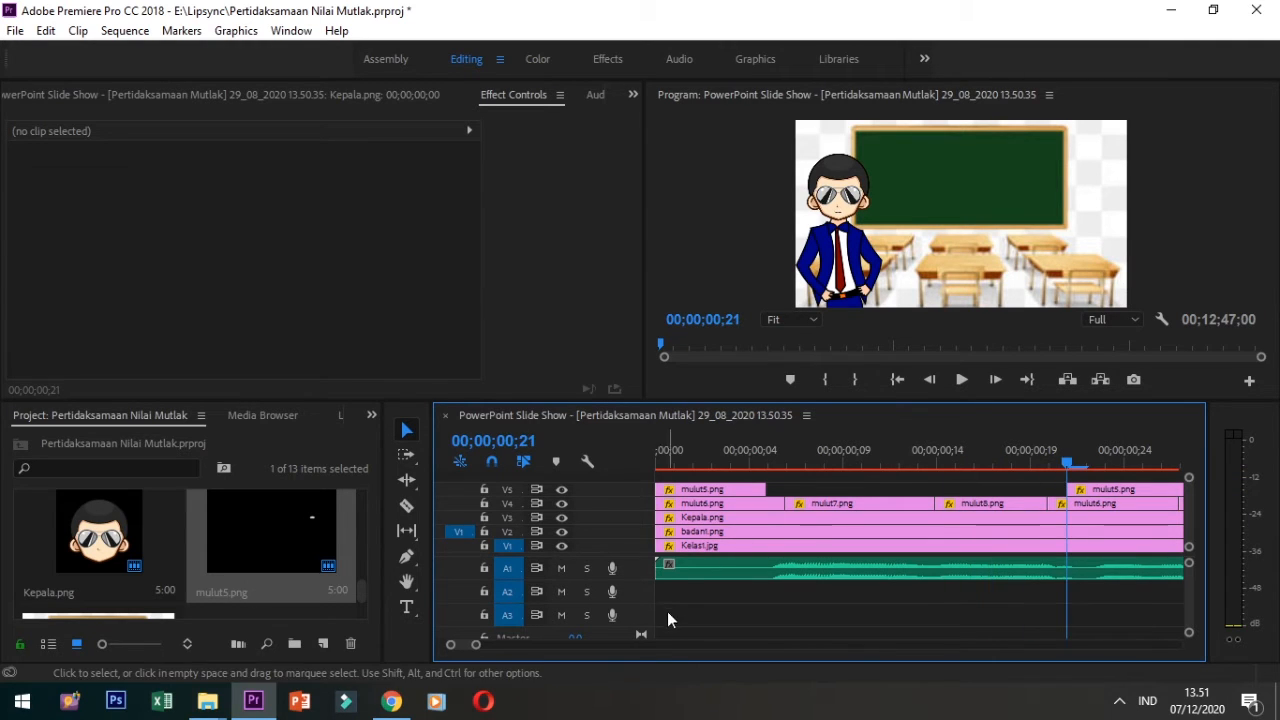
{"action": "left_click_drag", "start_coordinate": [477, 650], "coordinate": [488, 648]}
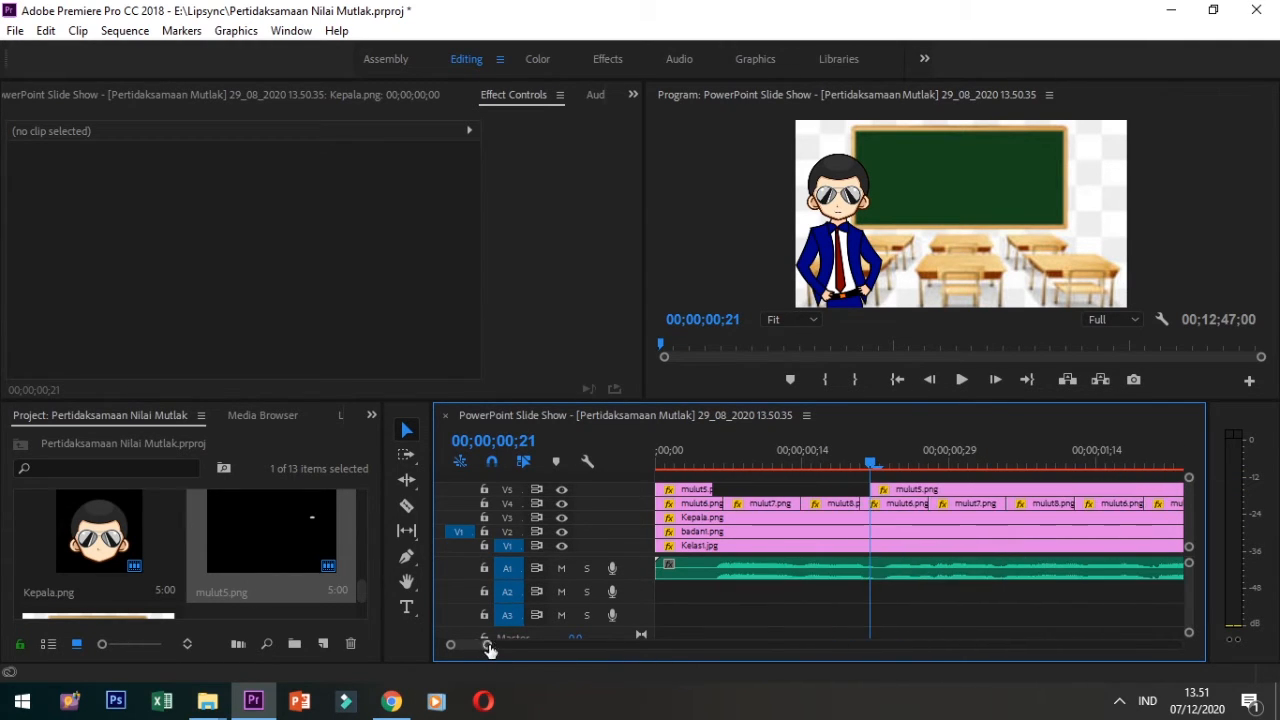
{"action": "left_click", "coordinate": [880, 468]}
{"action": "left_click", "coordinate": [890, 466]}
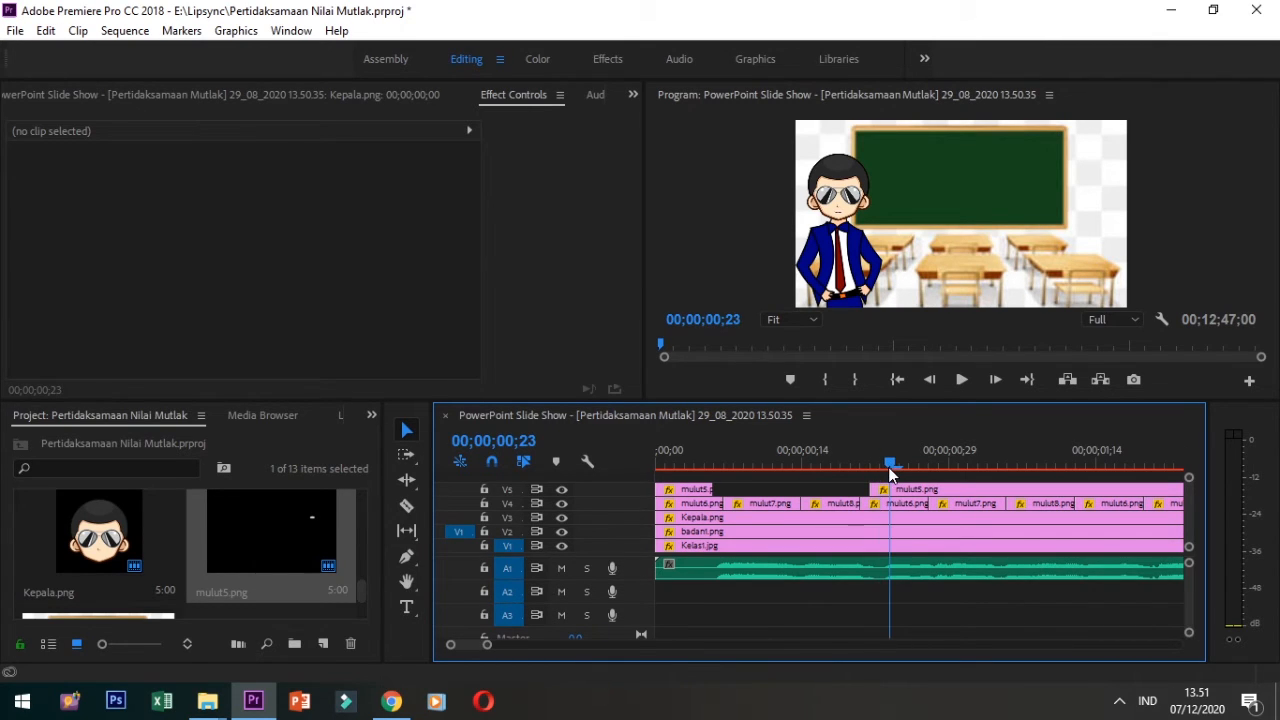
{"action": "left_click", "coordinate": [406, 505]}
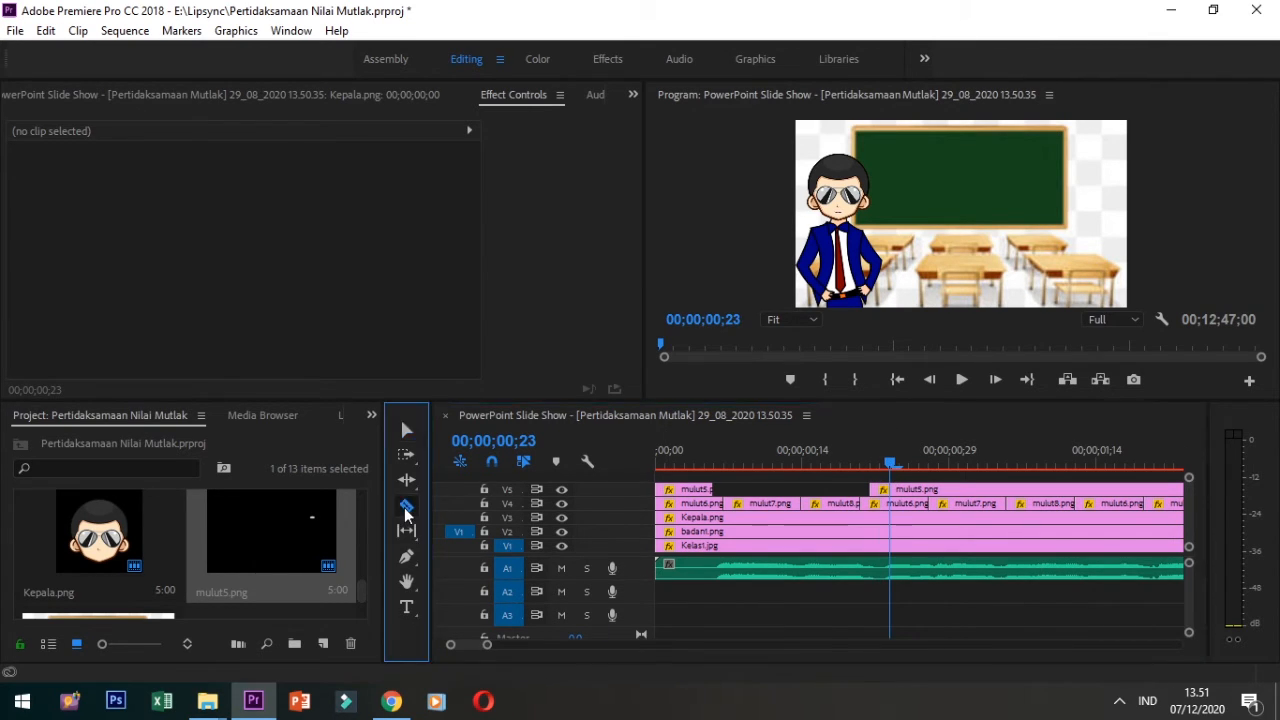
{"action": "left_click", "coordinate": [890, 489]}
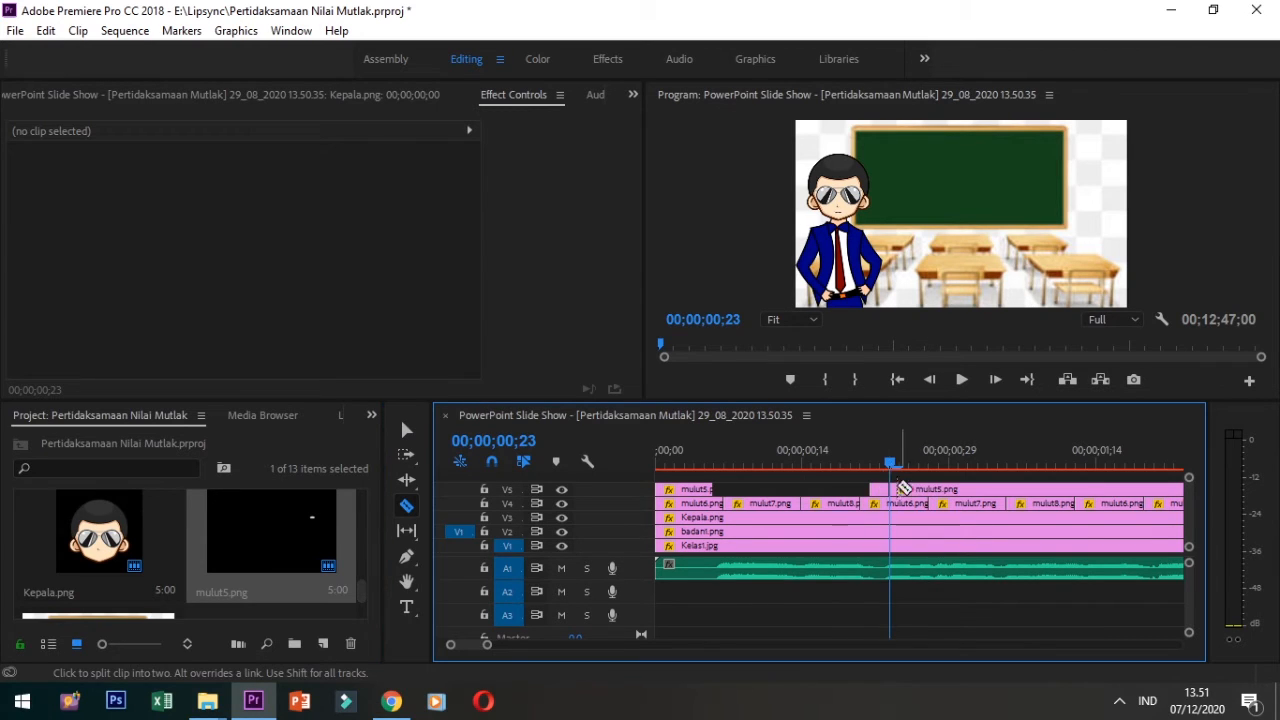
{"action": "left_click", "coordinate": [980, 468]}
{"action": "left_click_drag", "start_coordinate": [983, 473], "coordinate": [1112, 490]}
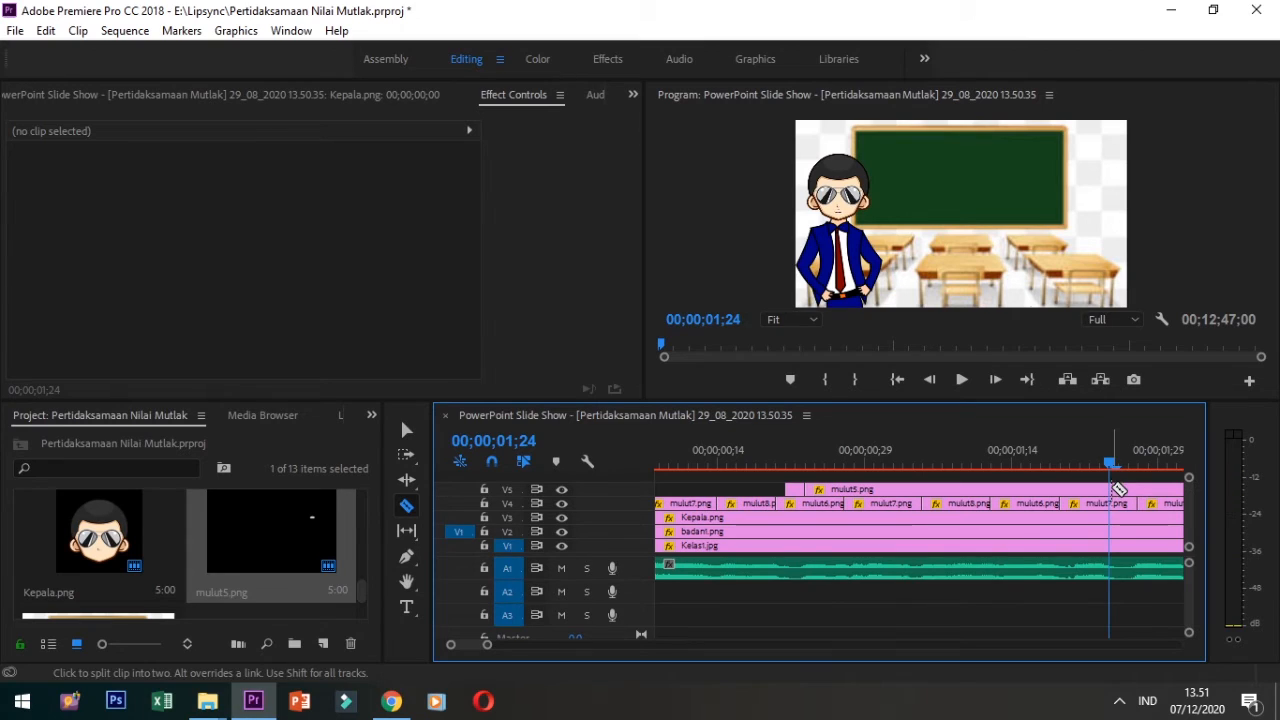
{"action": "left_click", "coordinate": [1112, 490]}
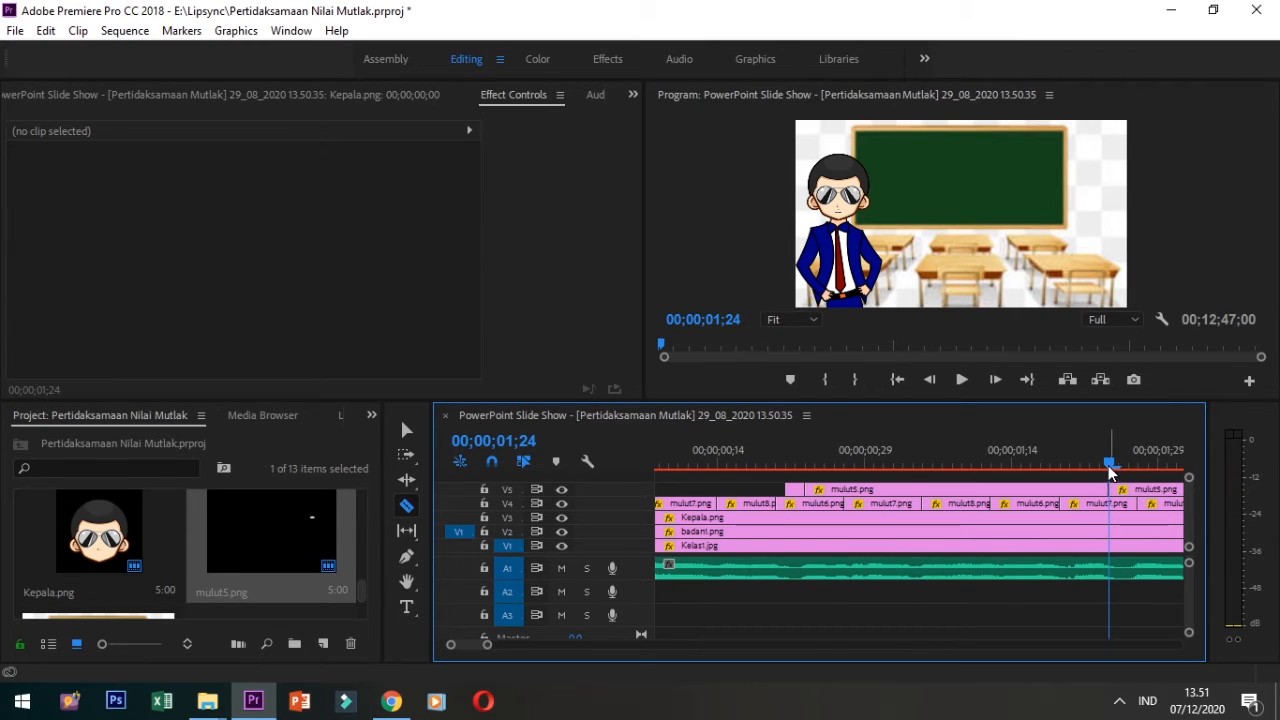
Split the remaining mulut5.png clip on V5 at 00;00;01;27, 00;00;02;03 and 00;00;02;13
{"action": "left_click", "coordinate": [1129, 468]}
{"action": "left_click", "coordinate": [1137, 468]}
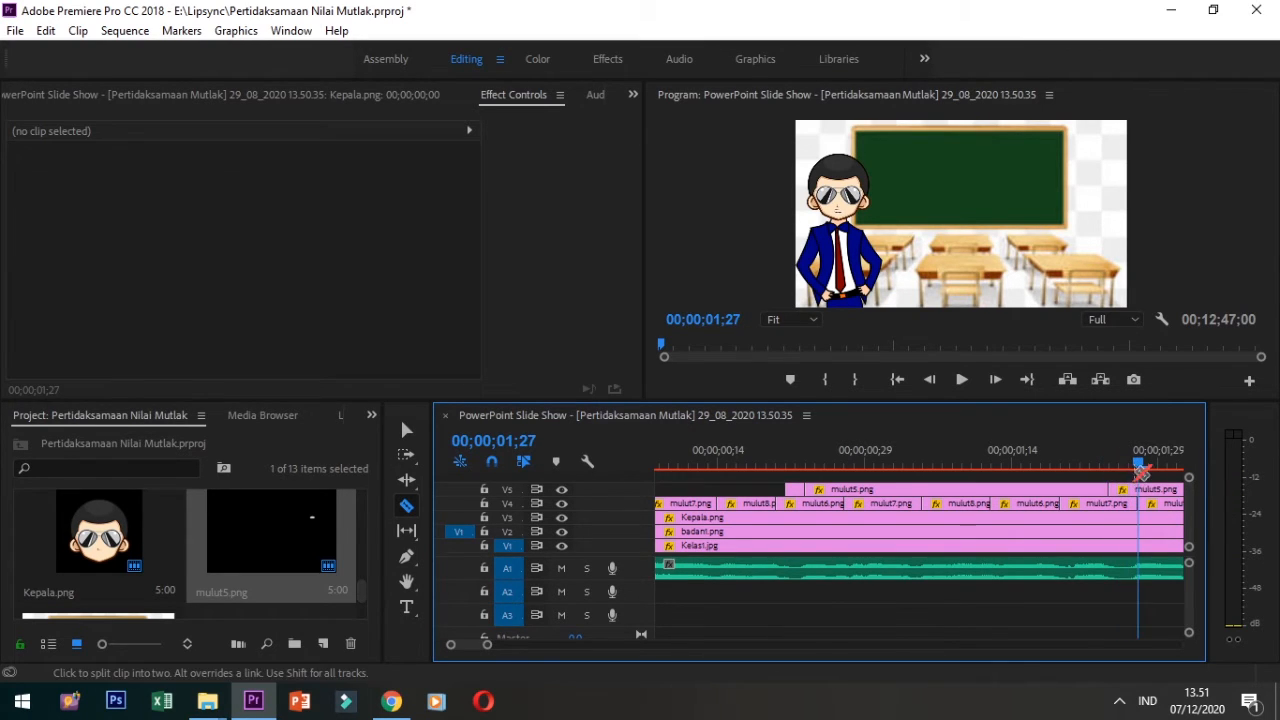
{"action": "left_click", "coordinate": [1139, 490]}
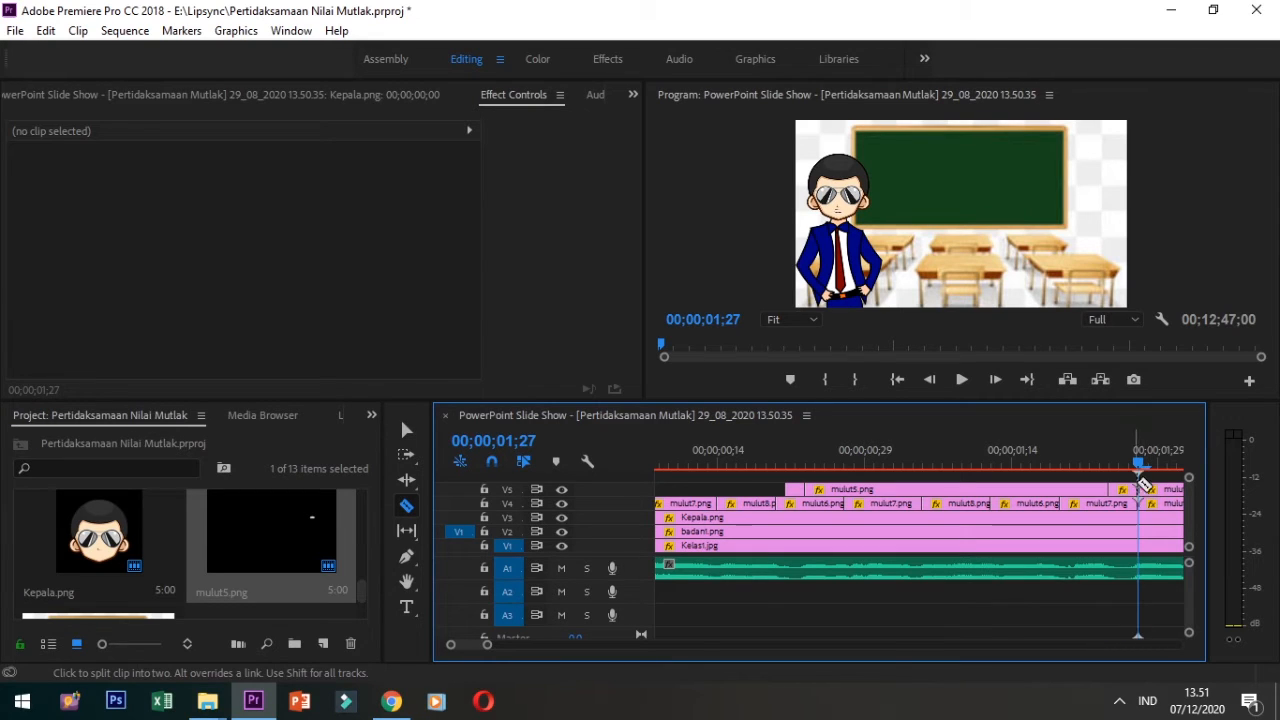
{"action": "left_click_drag", "start_coordinate": [1141, 475], "coordinate": [1066, 512]}
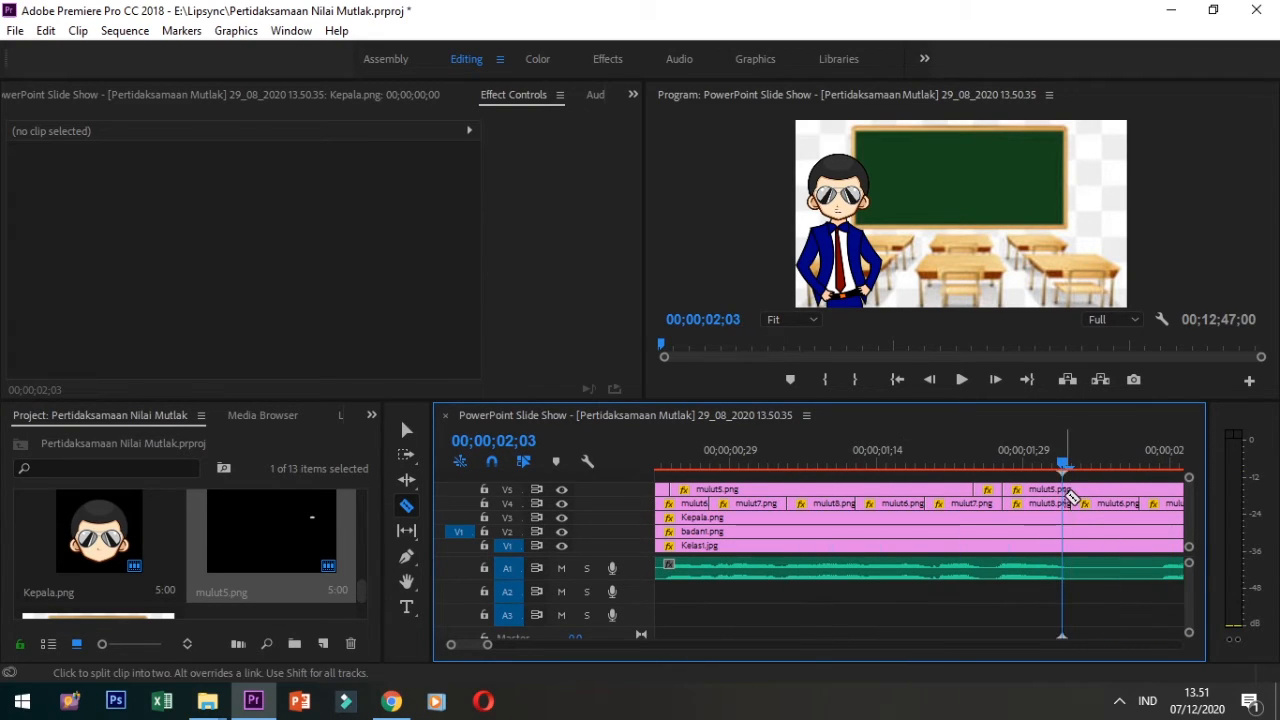
{"action": "left_click", "coordinate": [1065, 490]}
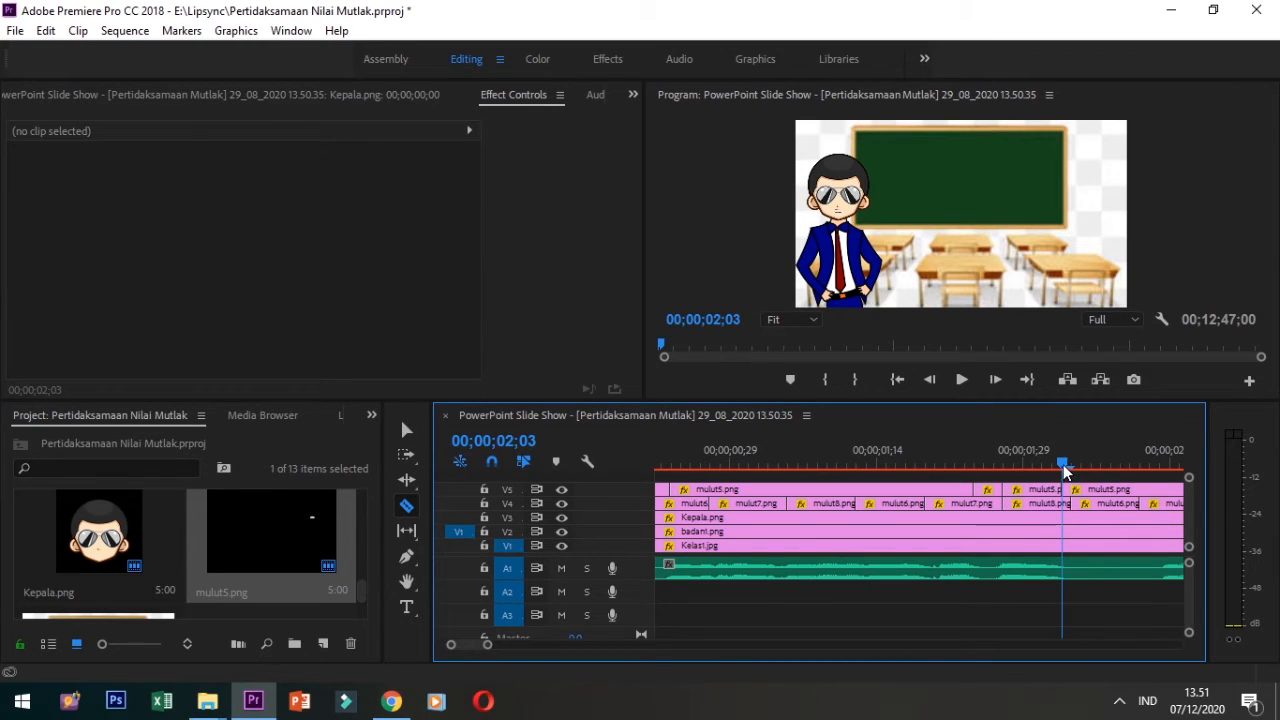
{"action": "left_click_drag", "start_coordinate": [1064, 466], "coordinate": [1162, 486]}
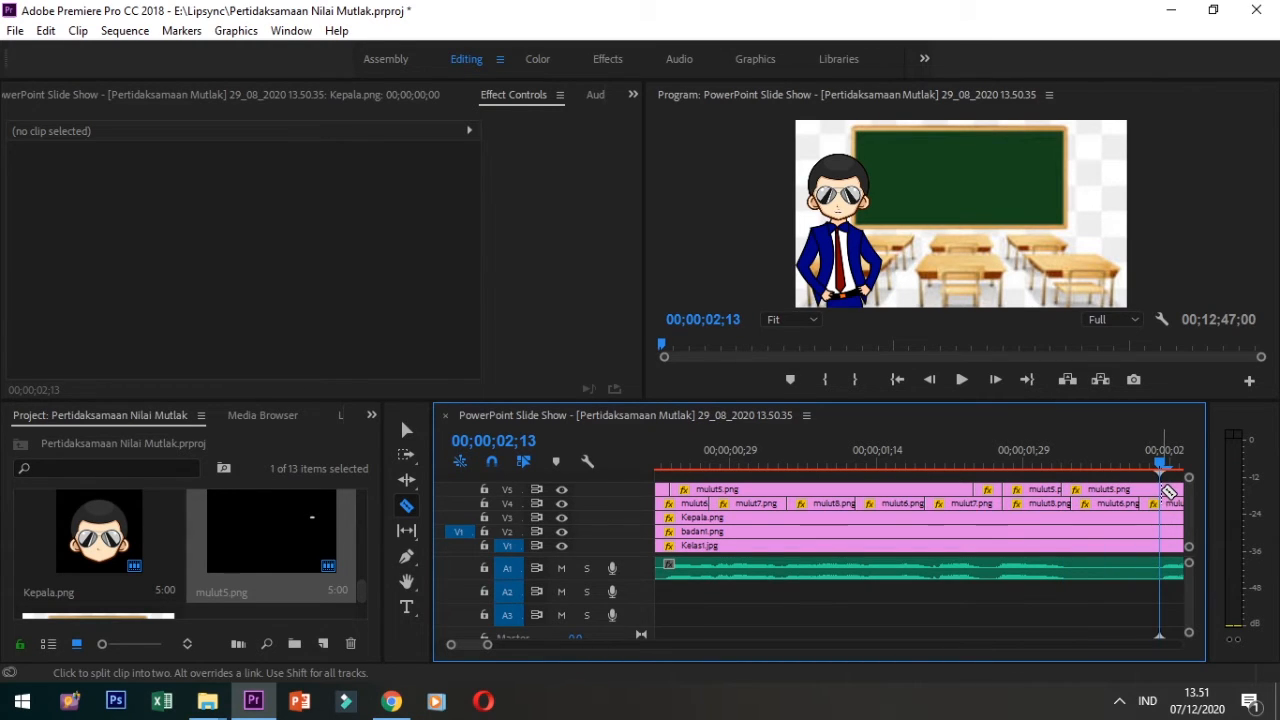
{"action": "left_click", "coordinate": [1162, 490]}
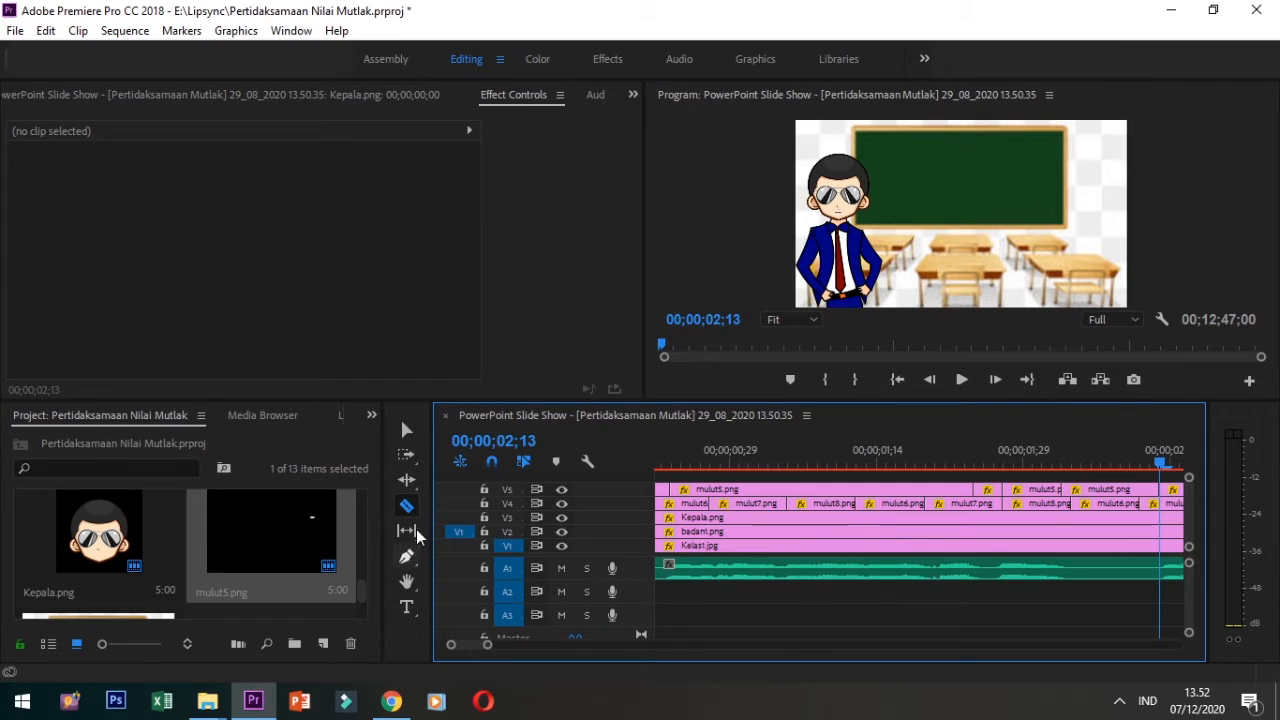
Delete the mulut5.png segments on V5 over speech, from 00;00;00;23 to 00;00;01;24 and from 00;00;01;27 to 00;00;02;03
{"action": "left_click", "coordinate": [408, 432]}
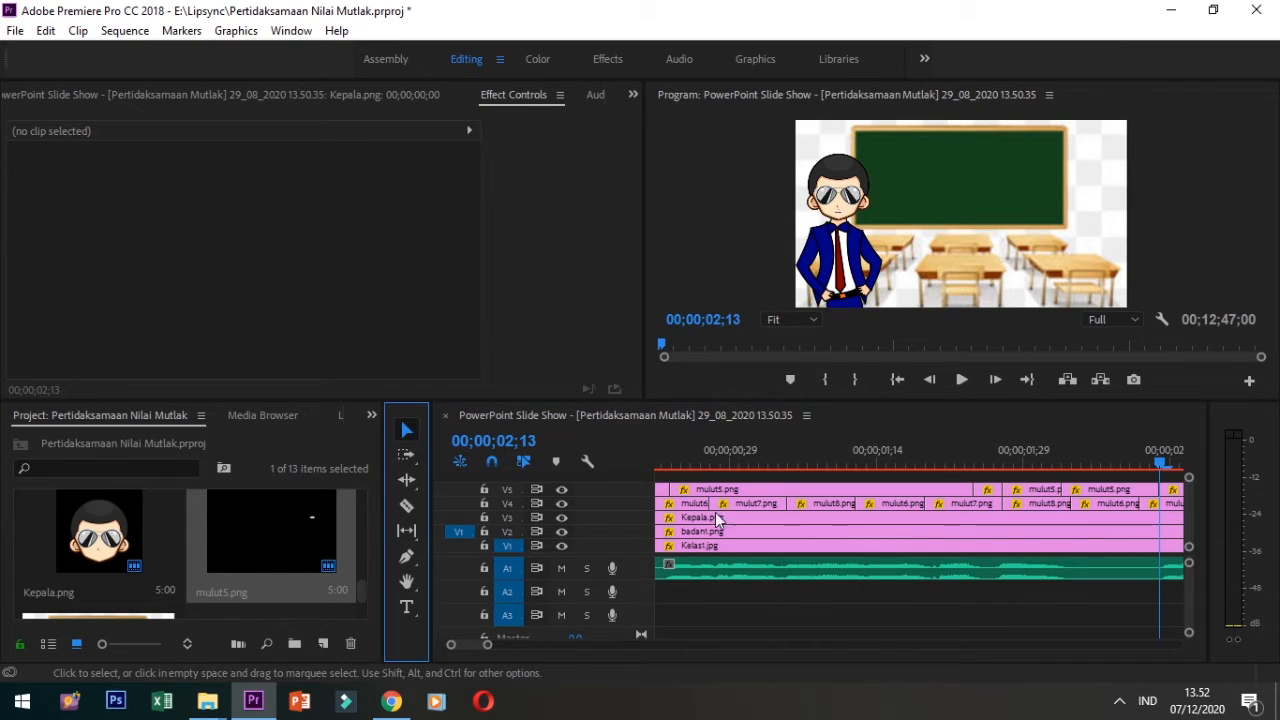
{"action": "left_click", "coordinate": [763, 489]}
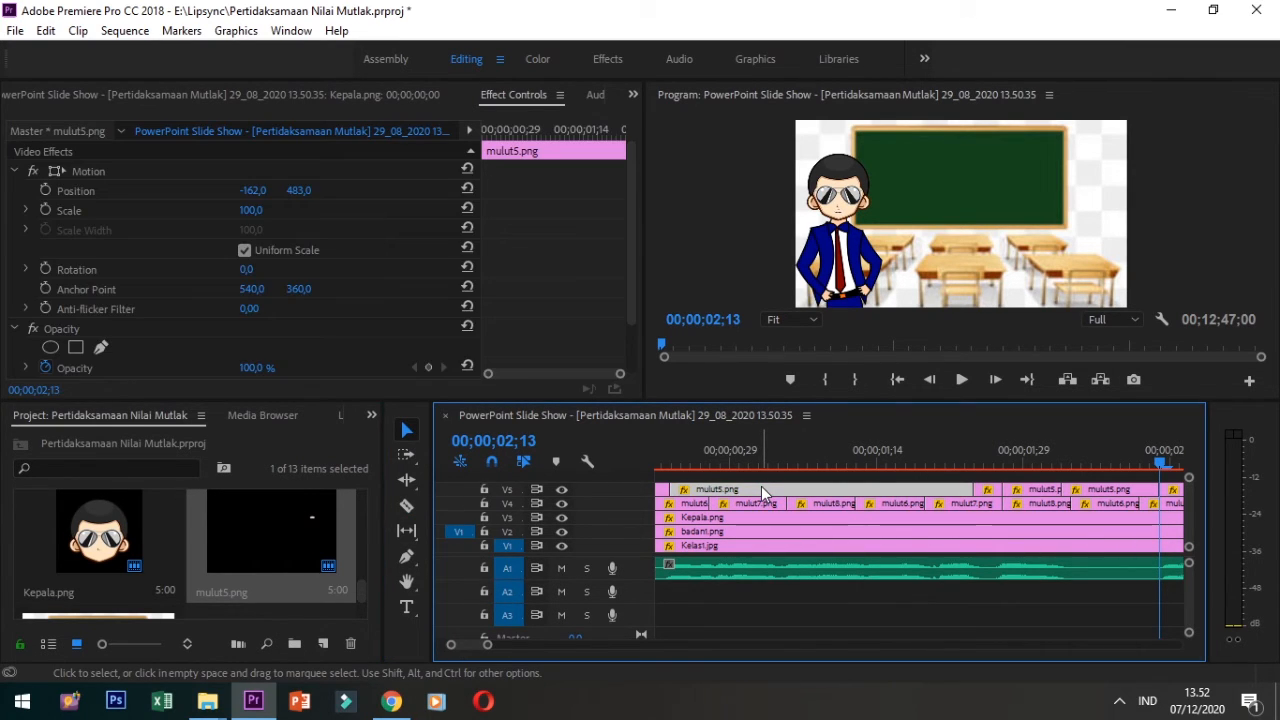
{"action": "key", "text": "Delete"}
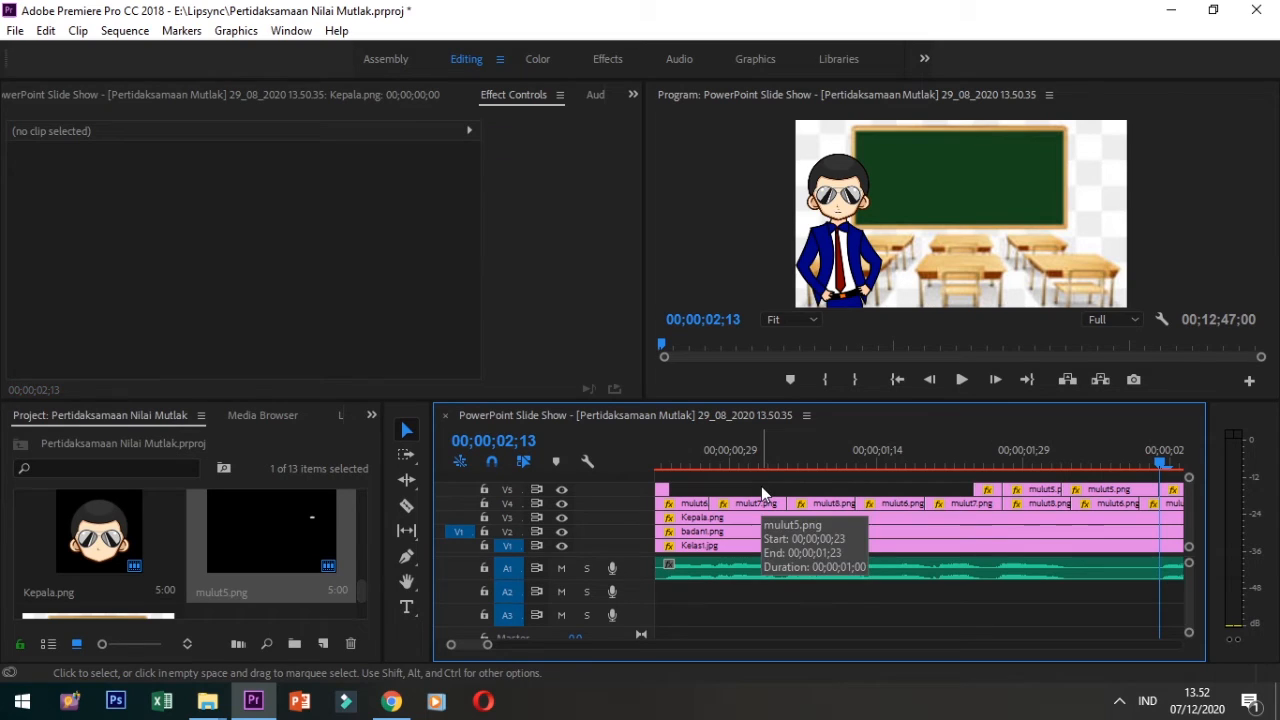
{"action": "left_click", "coordinate": [1026, 492]}
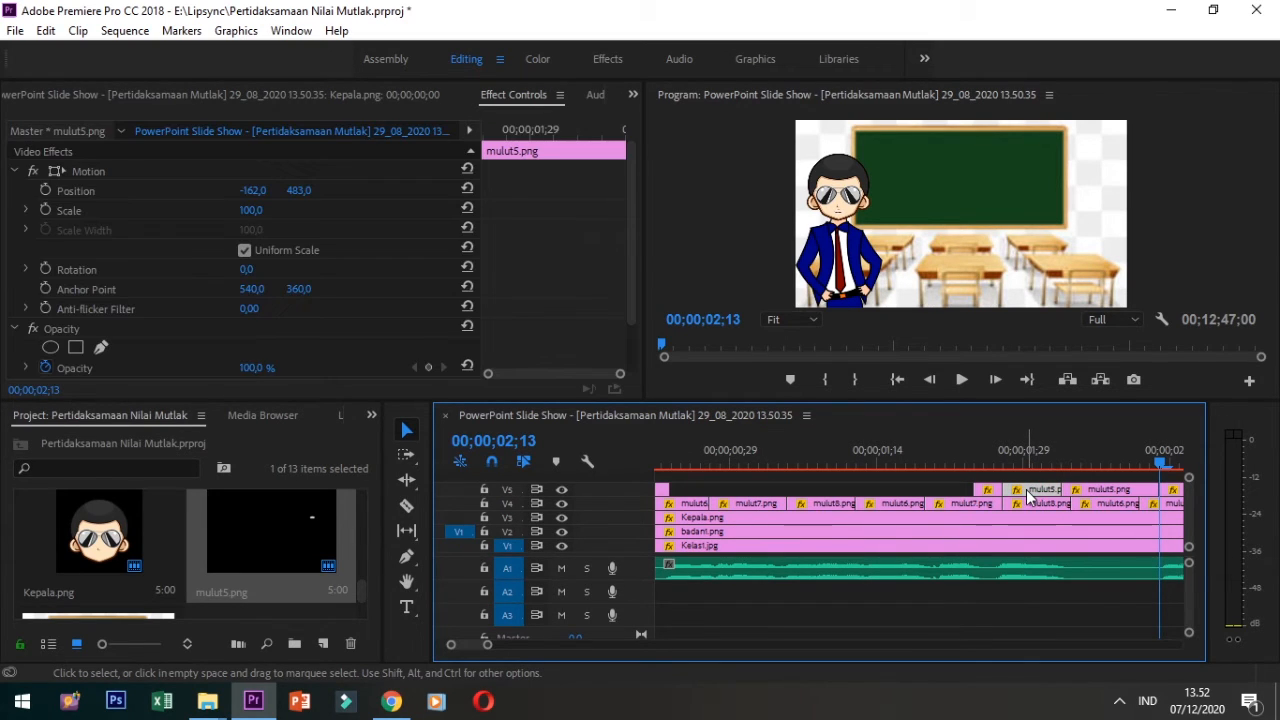
{"action": "key", "text": "Delete"}
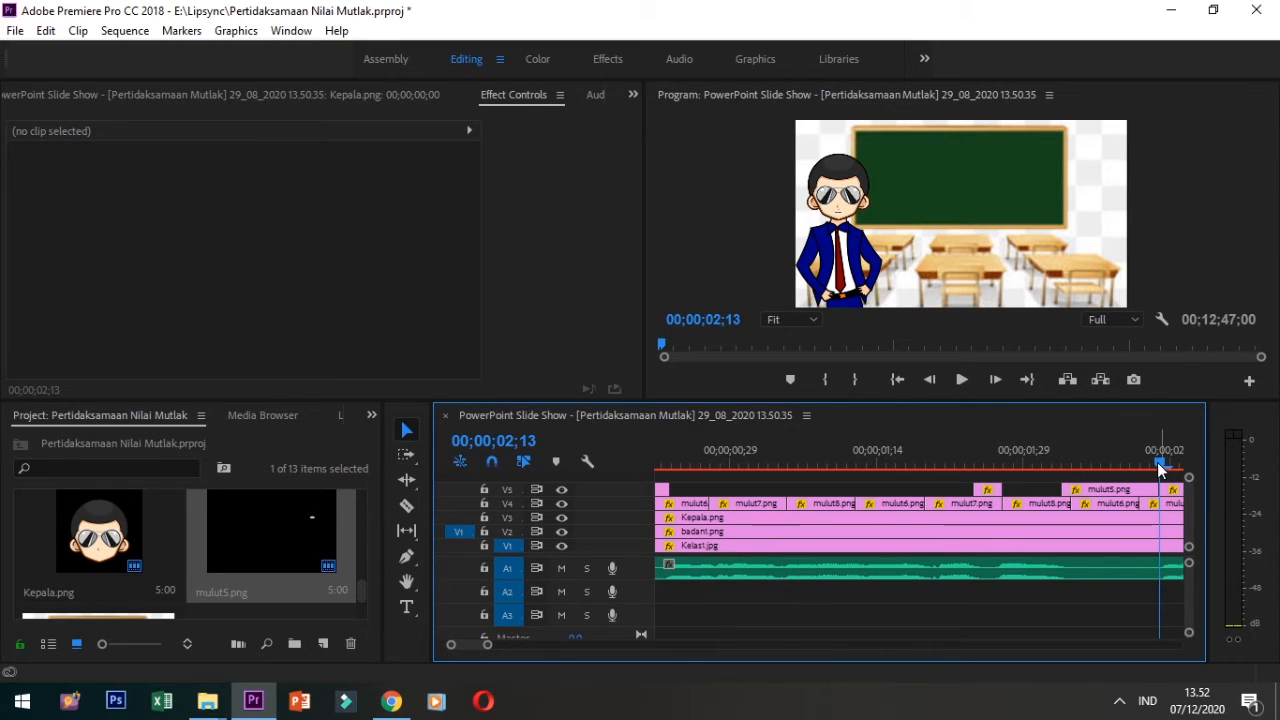
Split mulut5.png on V5 around the short pause near 00;00;02;24 to 00;00;02;26 and delete the spoken segment starting at 00;00;02;13
{"action": "left_click_drag", "start_coordinate": [1164, 455], "coordinate": [1180, 470]}
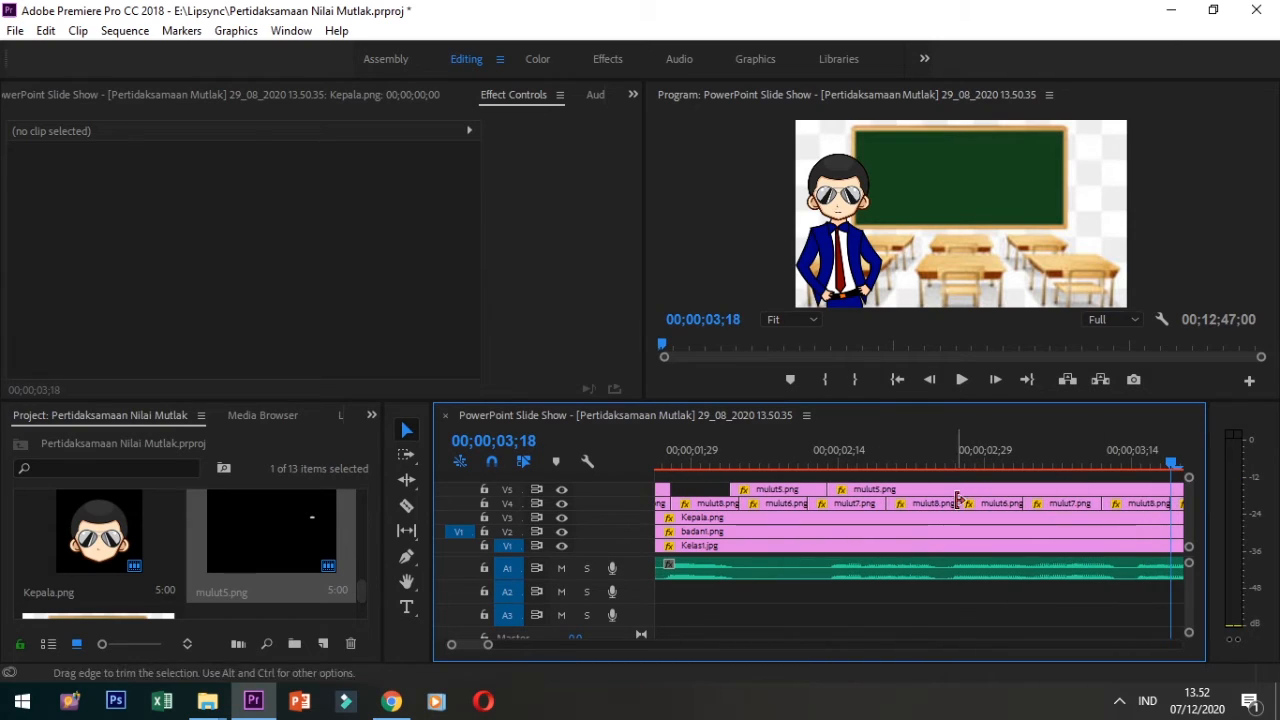
{"action": "left_click", "coordinate": [405, 506]}
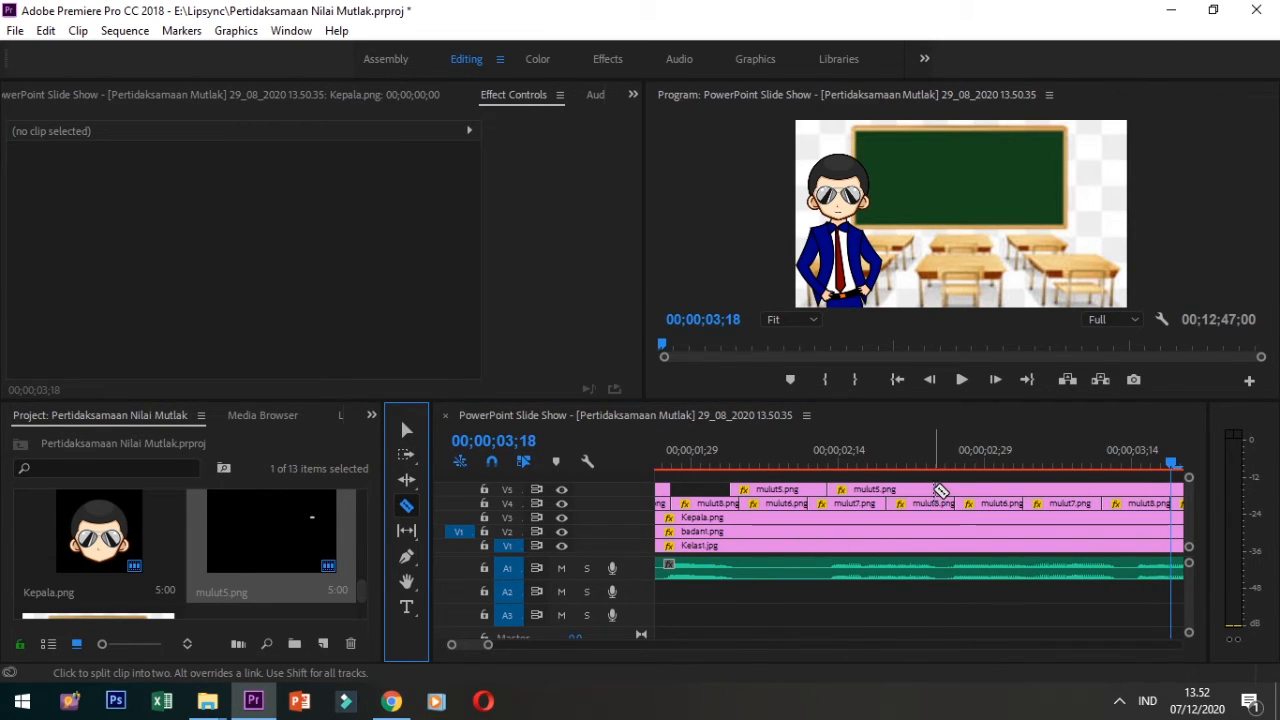
{"action": "left_click", "coordinate": [943, 492]}
{"action": "left_click", "coordinate": [956, 491]}
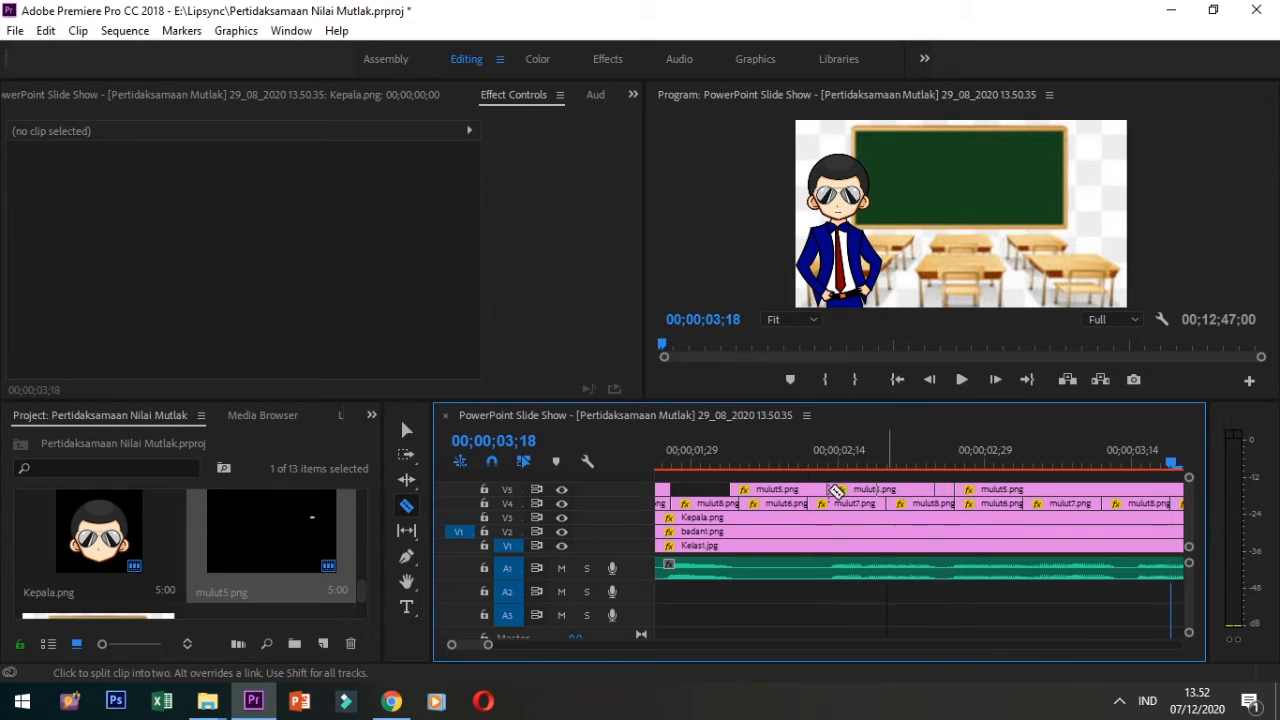
{"action": "left_click", "coordinate": [407, 431]}
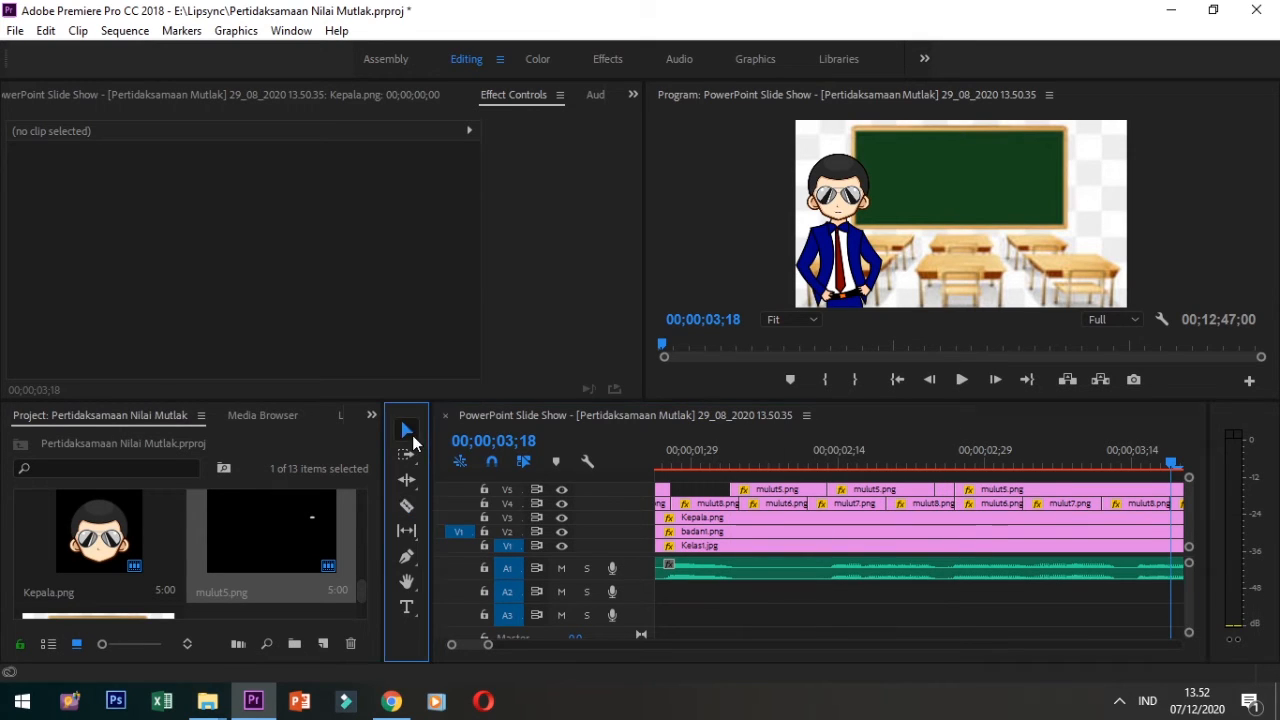
{"action": "left_click", "coordinate": [941, 491]}
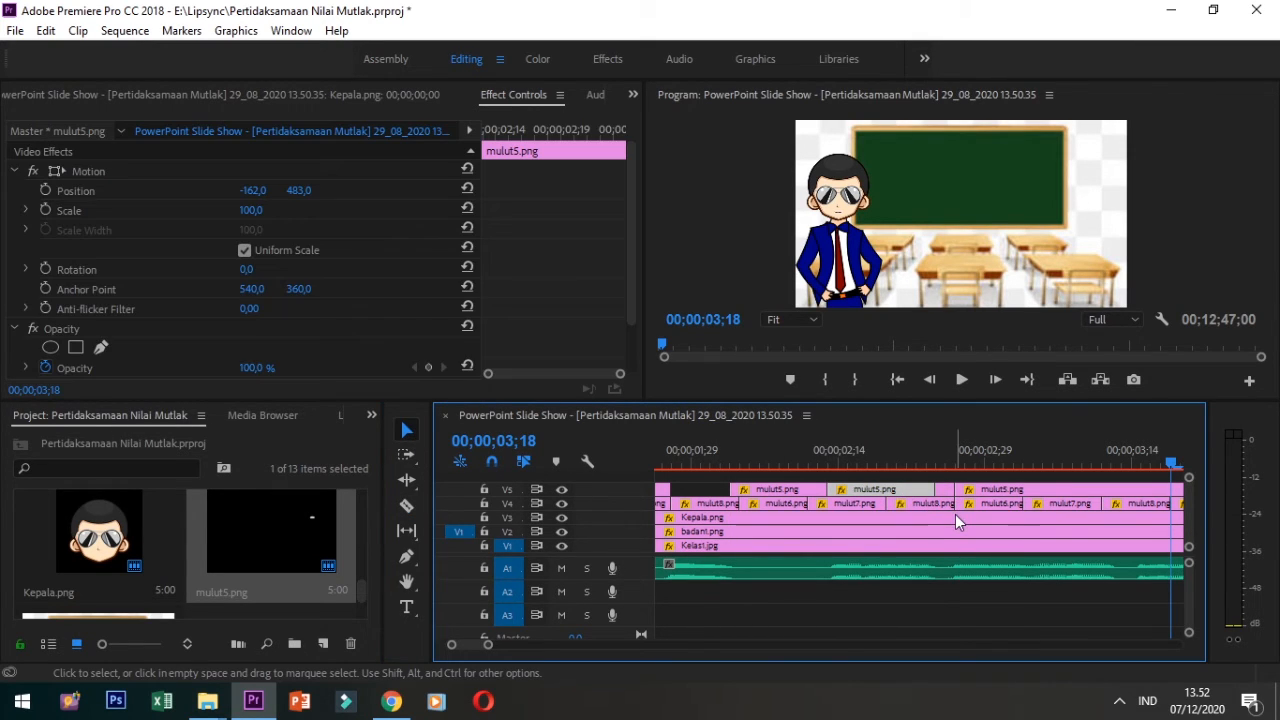
{"action": "key", "text": "Delete"}
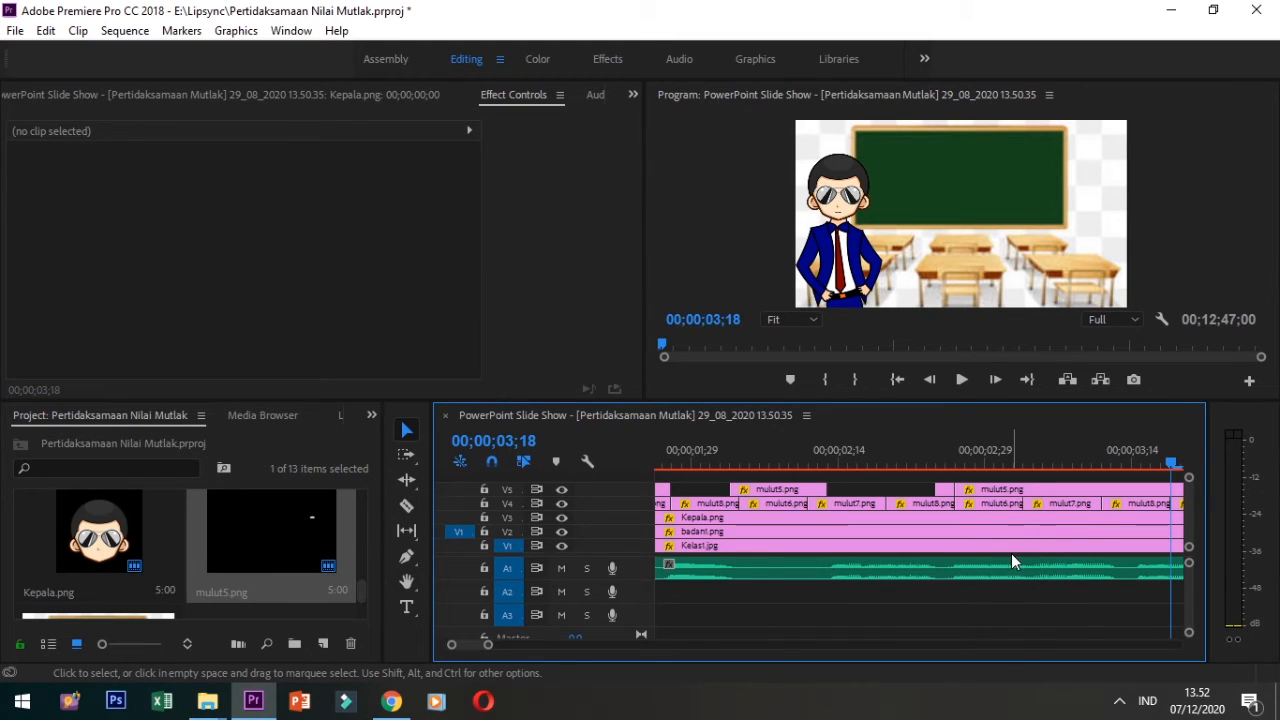
Split mulut5.png on V5 at about 00;00;03;12 and 00;00;03;15, and delete the spoken segment before the first of these cuts
{"action": "left_click", "coordinate": [407, 506]}
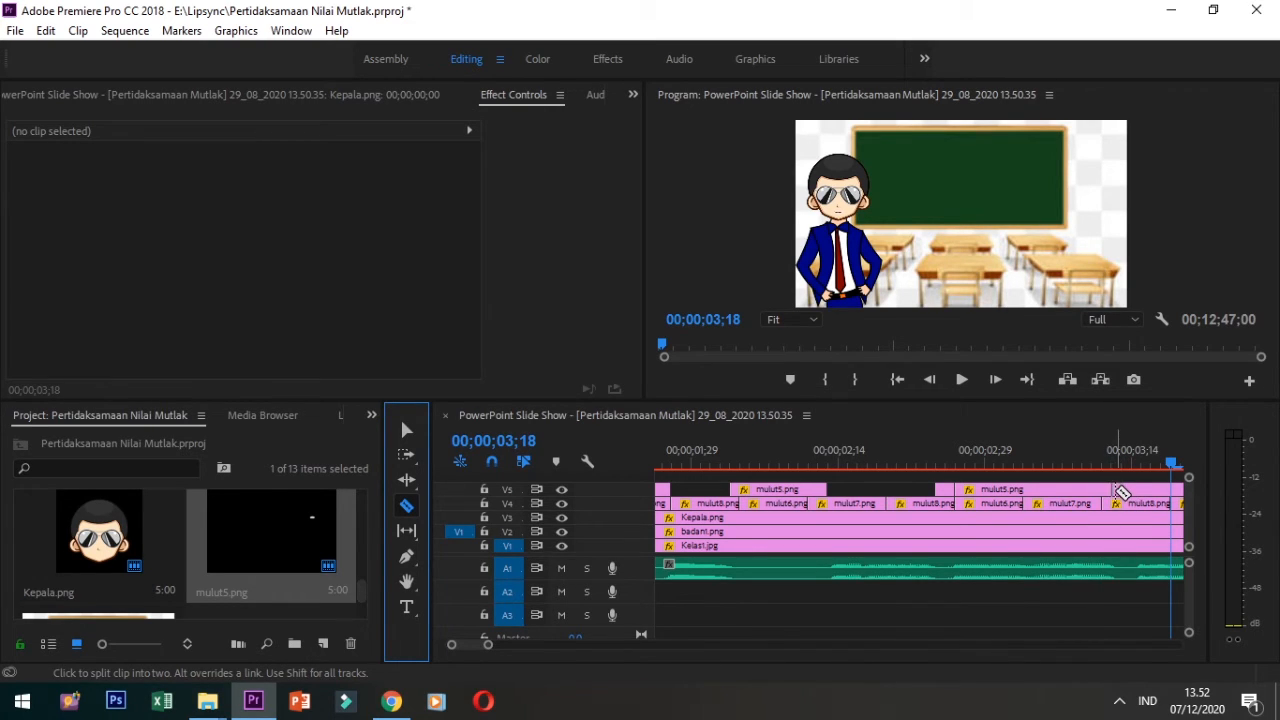
{"action": "left_click", "coordinate": [1121, 490]}
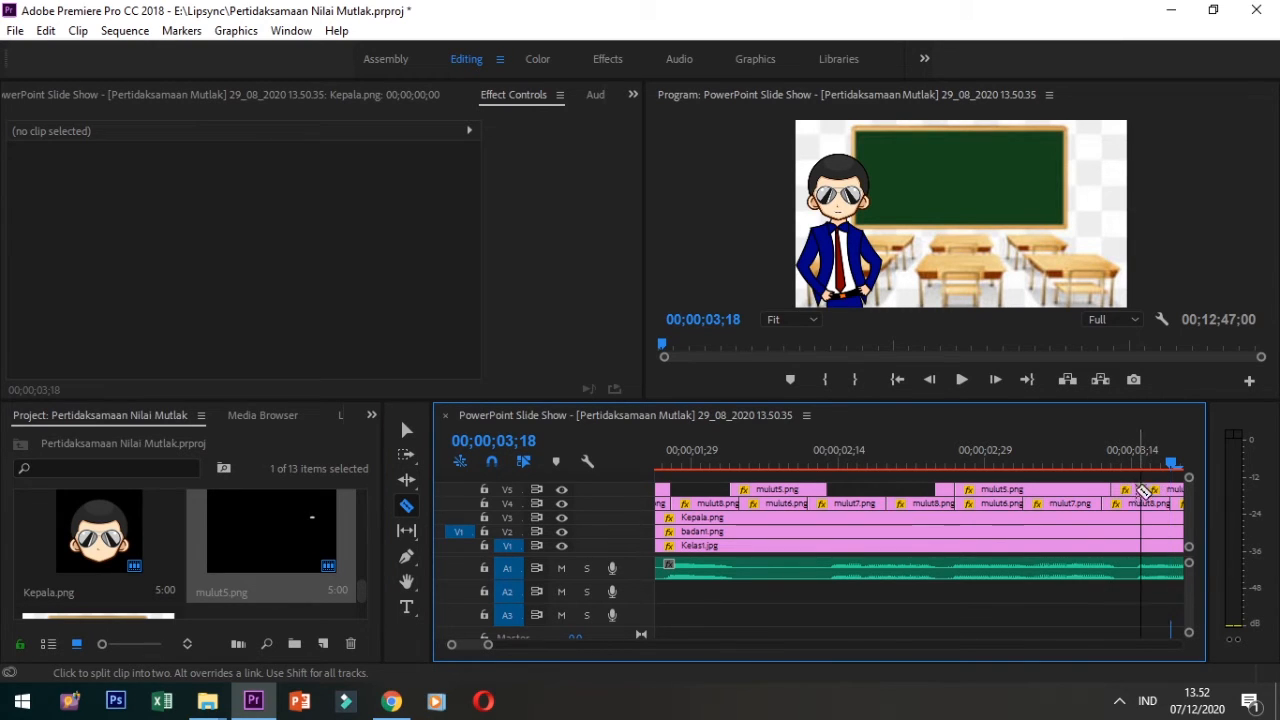
{"action": "left_click", "coordinate": [408, 431]}
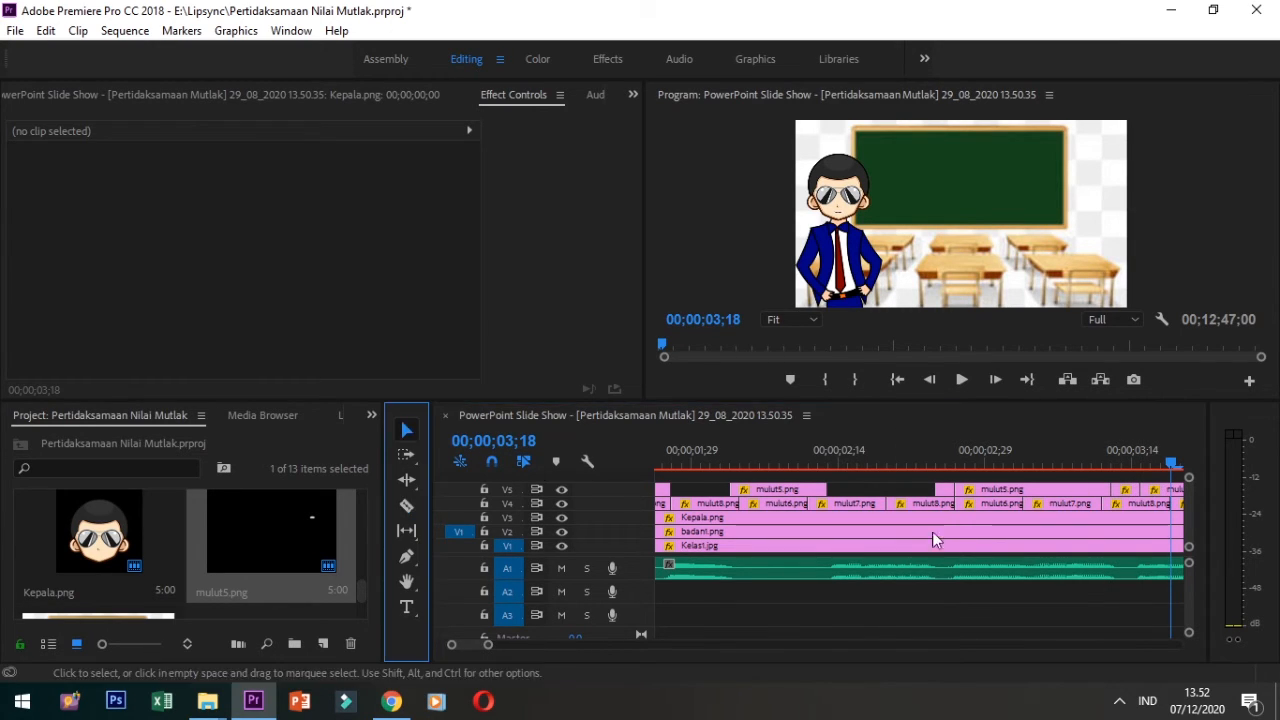
{"action": "left_click", "coordinate": [1008, 493]}
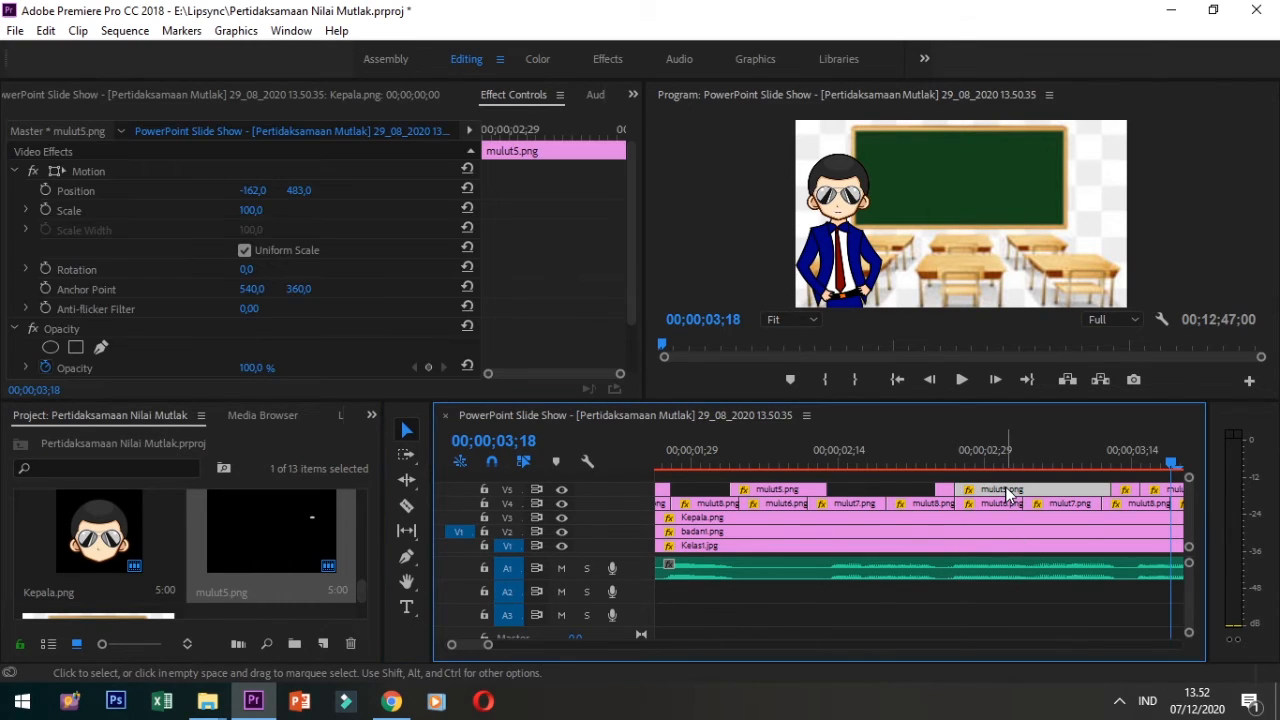
{"action": "key", "text": "Delete"}
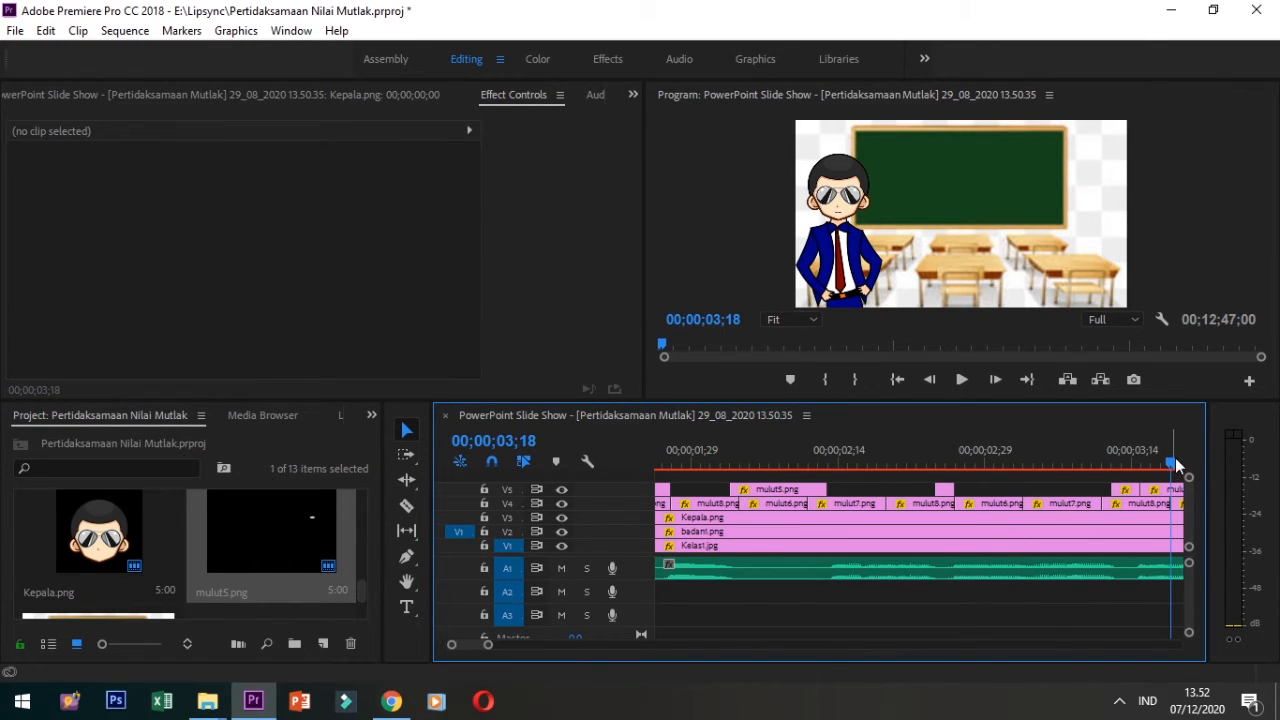
Split the remaining mulut5.png clip on V5 at 00;00;03;24, 00;00;03;27 and 00;00;04;10
{"action": "left_click_drag", "start_coordinate": [1198, 470], "coordinate": [970, 502]}
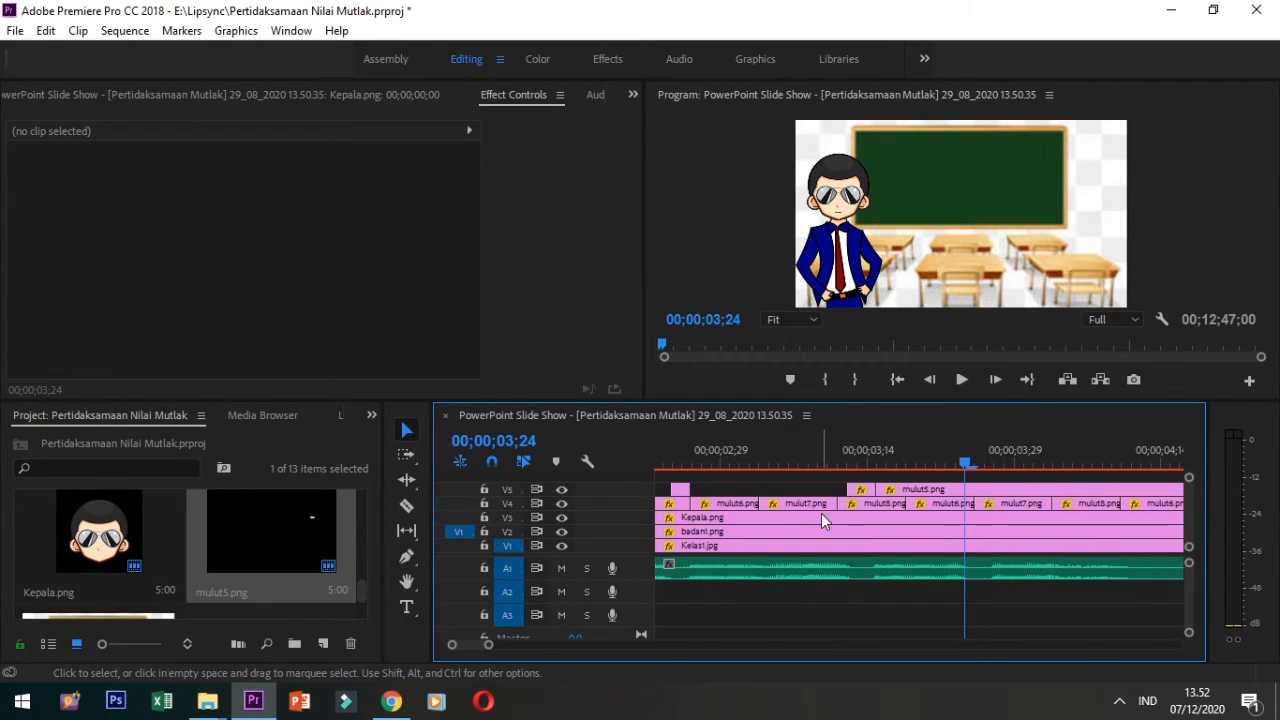
{"action": "left_click", "coordinate": [406, 505]}
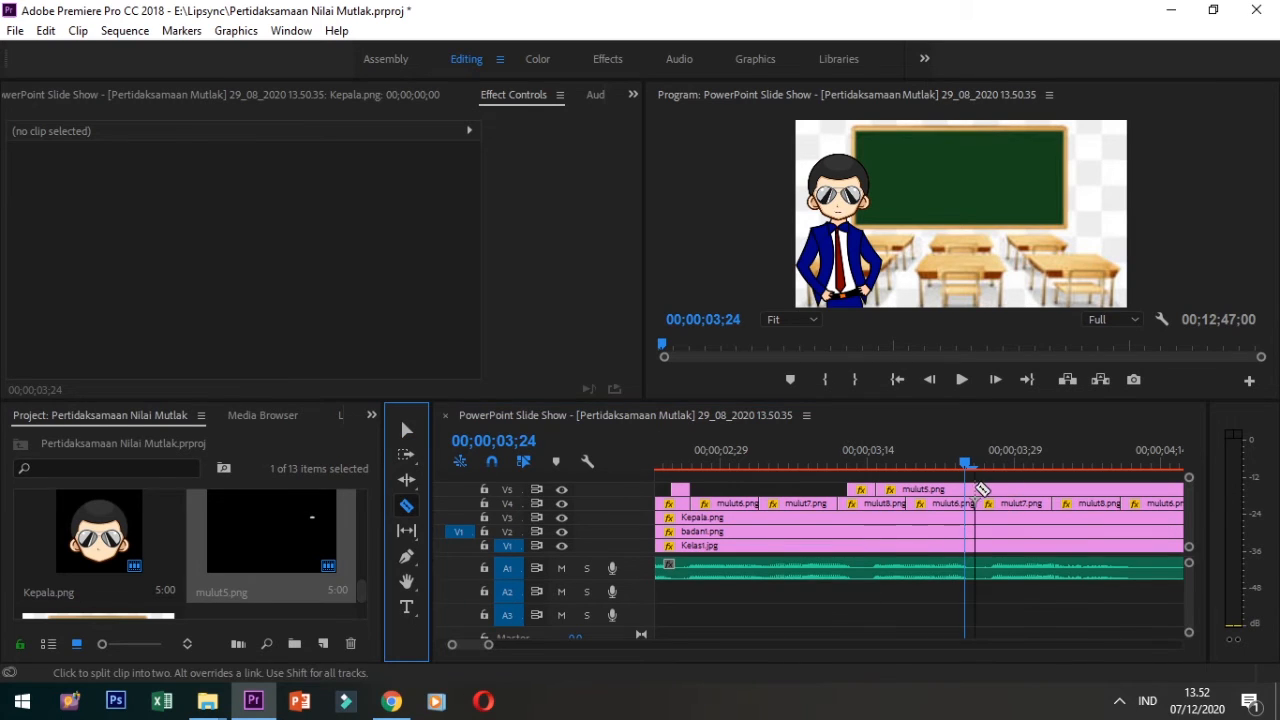
{"action": "left_click", "coordinate": [970, 491]}
{"action": "left_click", "coordinate": [978, 466]}
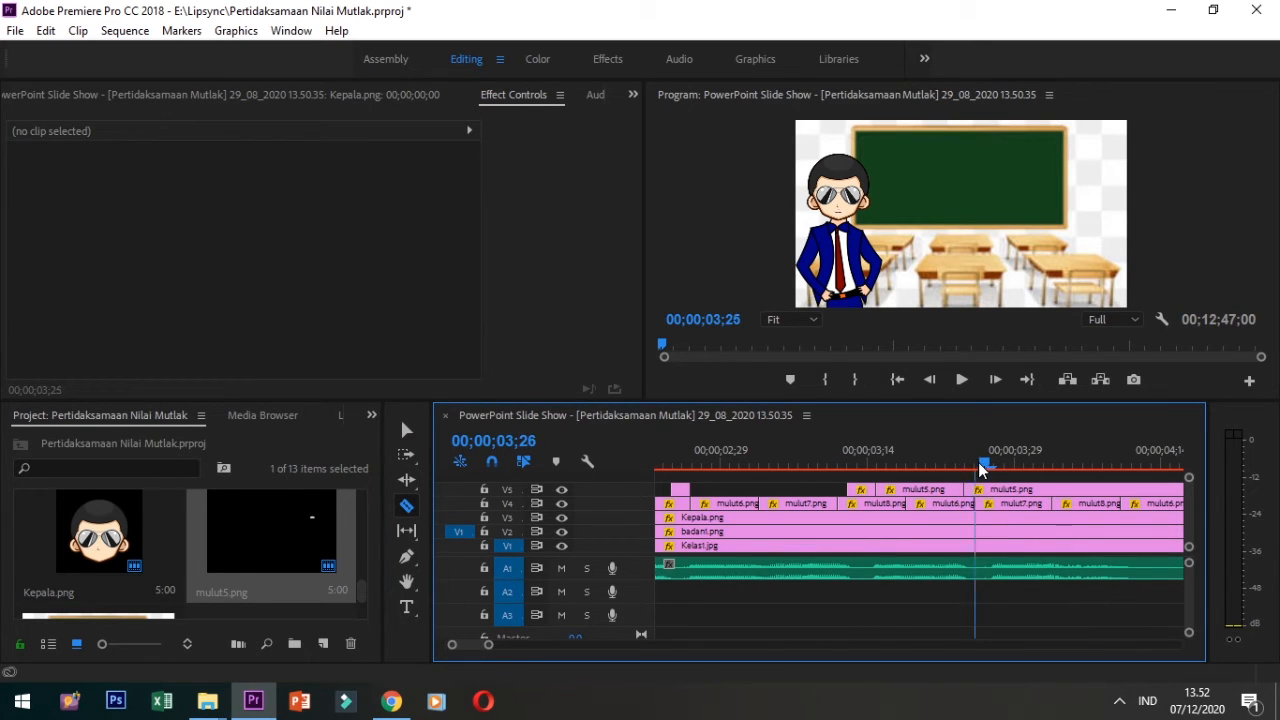
{"action": "left_click", "coordinate": [989, 463]}
{"action": "left_click", "coordinate": [995, 490]}
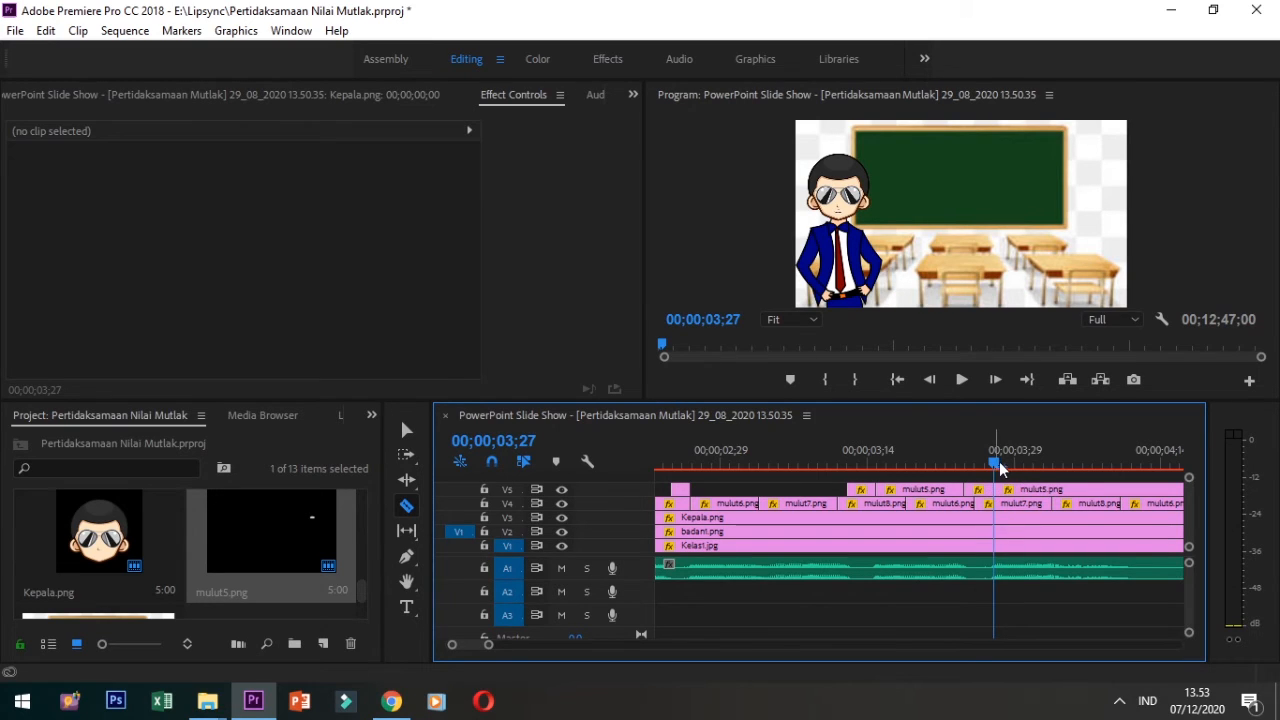
{"action": "left_click_drag", "start_coordinate": [998, 466], "coordinate": [1122, 490]}
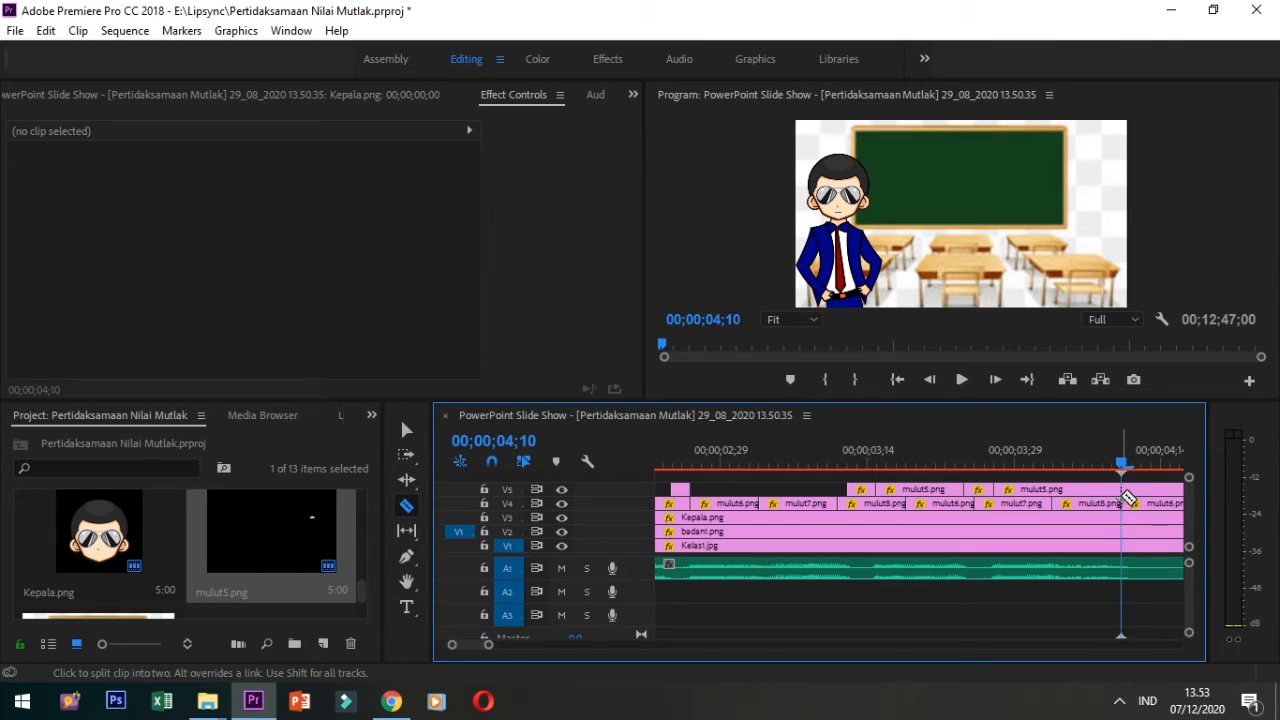
Delete the mulut5.png segments on V5 over speech, from 00;00;03;15 to 00;00;03;24 and from 00;00;03;27 to 00;00;04;10
{"action": "left_click", "coordinate": [403, 431]}
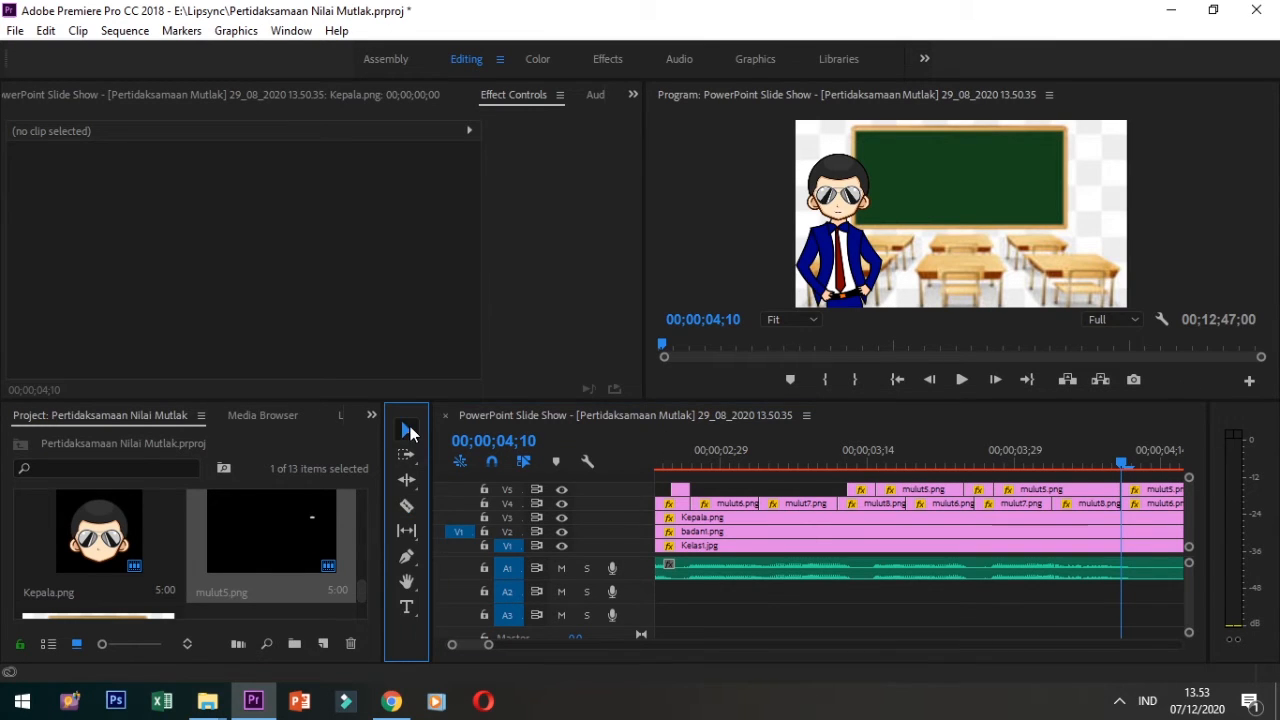
{"action": "left_click", "coordinate": [928, 489]}
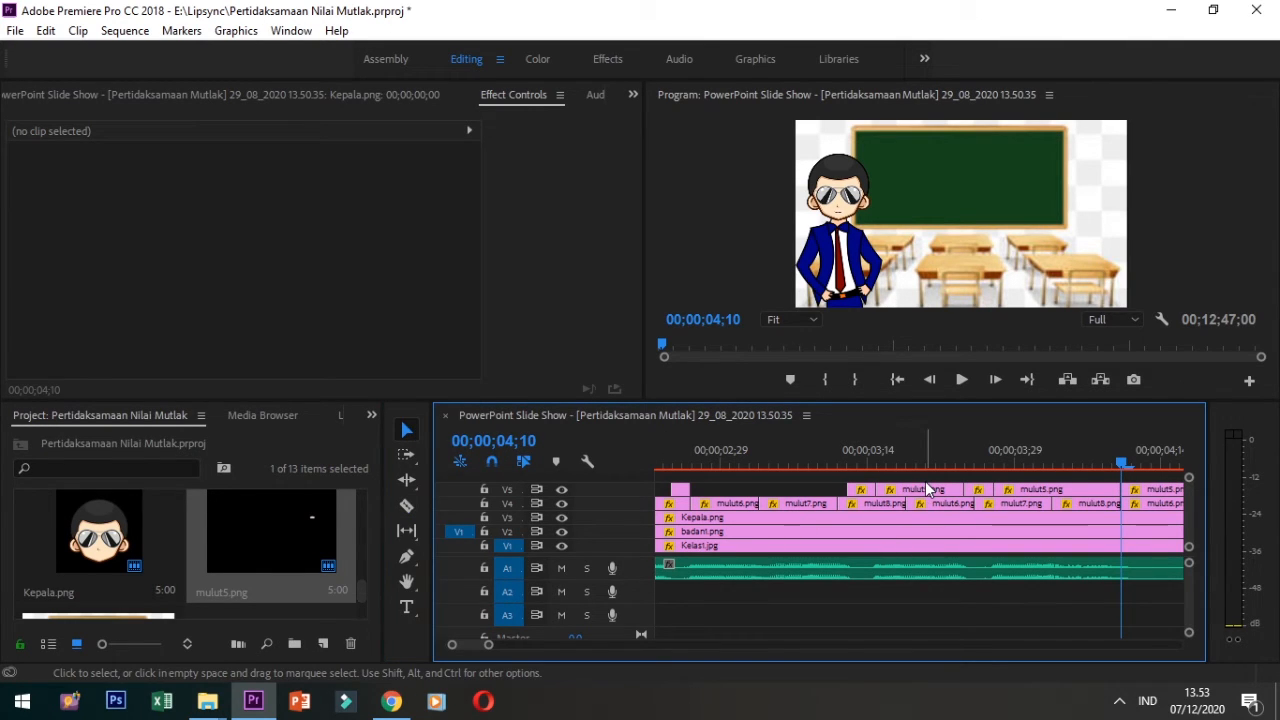
{"action": "left_click", "coordinate": [928, 493]}
{"action": "key", "text": "Delete"}
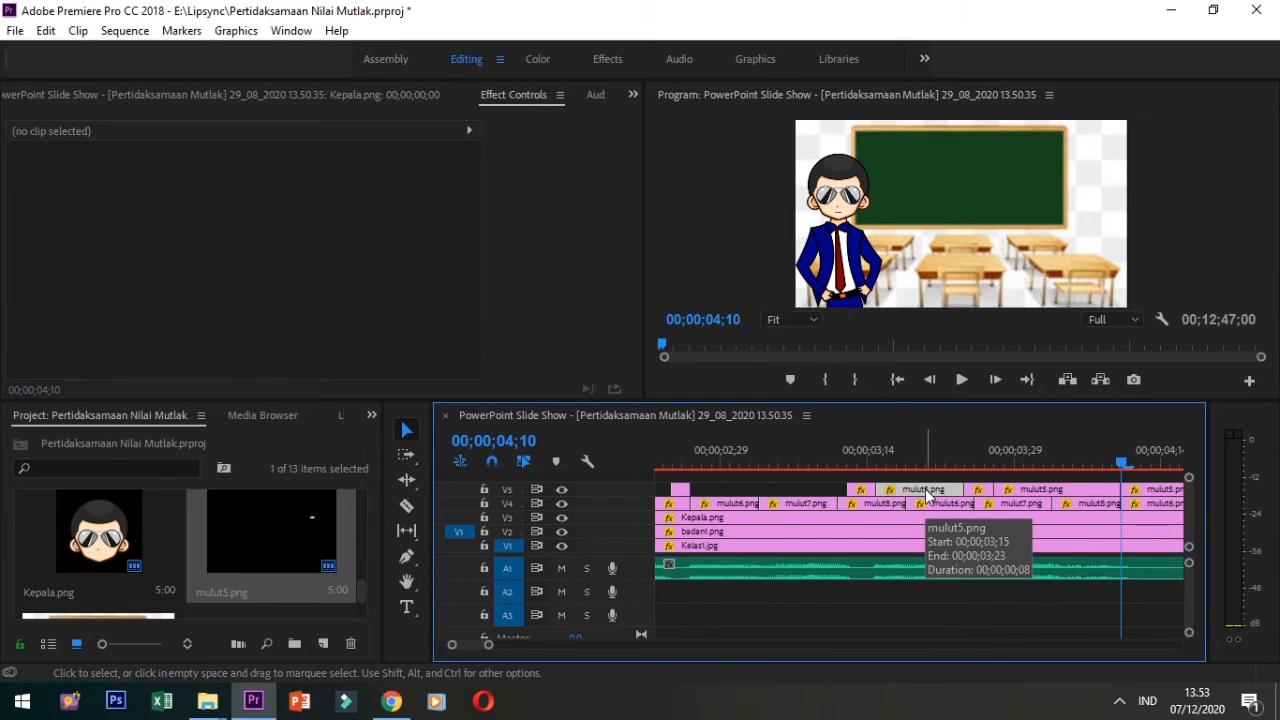
{"action": "left_click", "coordinate": [1041, 492]}
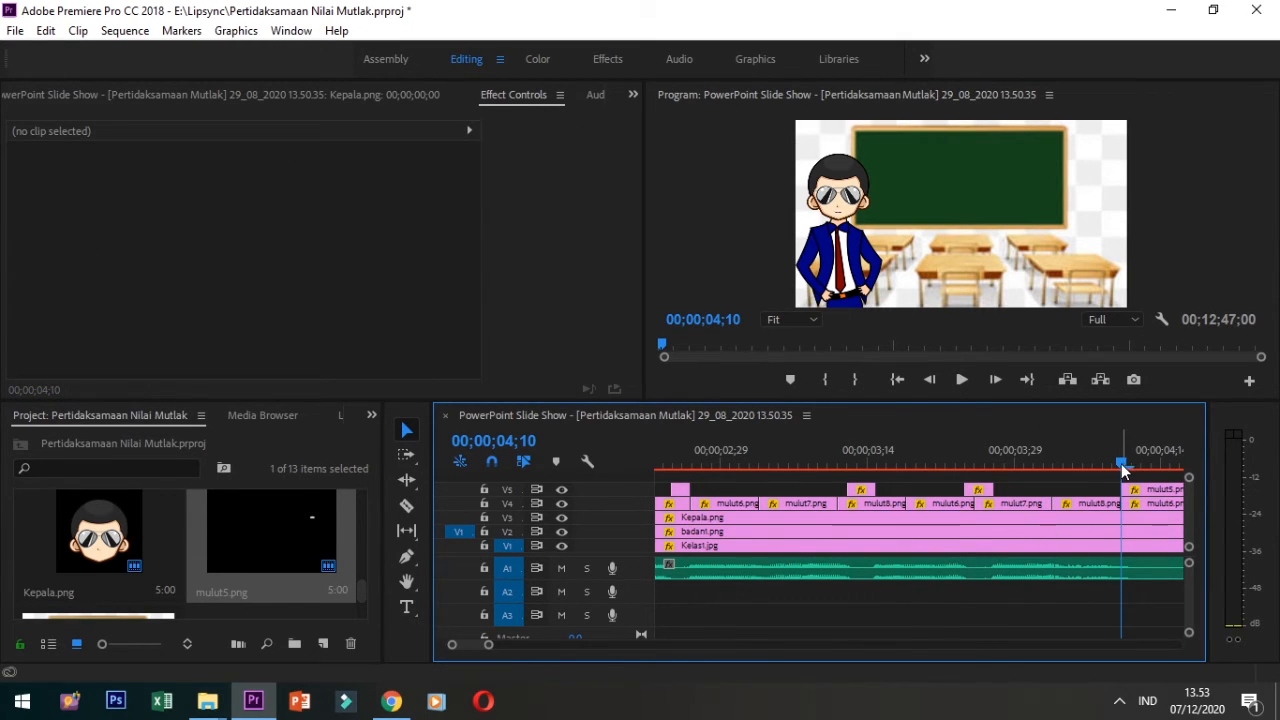
Locate where speech resumes after the next pause and split mulut5.png on V5 at 00;00;04;23
{"action": "left_click_drag", "start_coordinate": [1121, 463], "coordinate": [972, 499]}
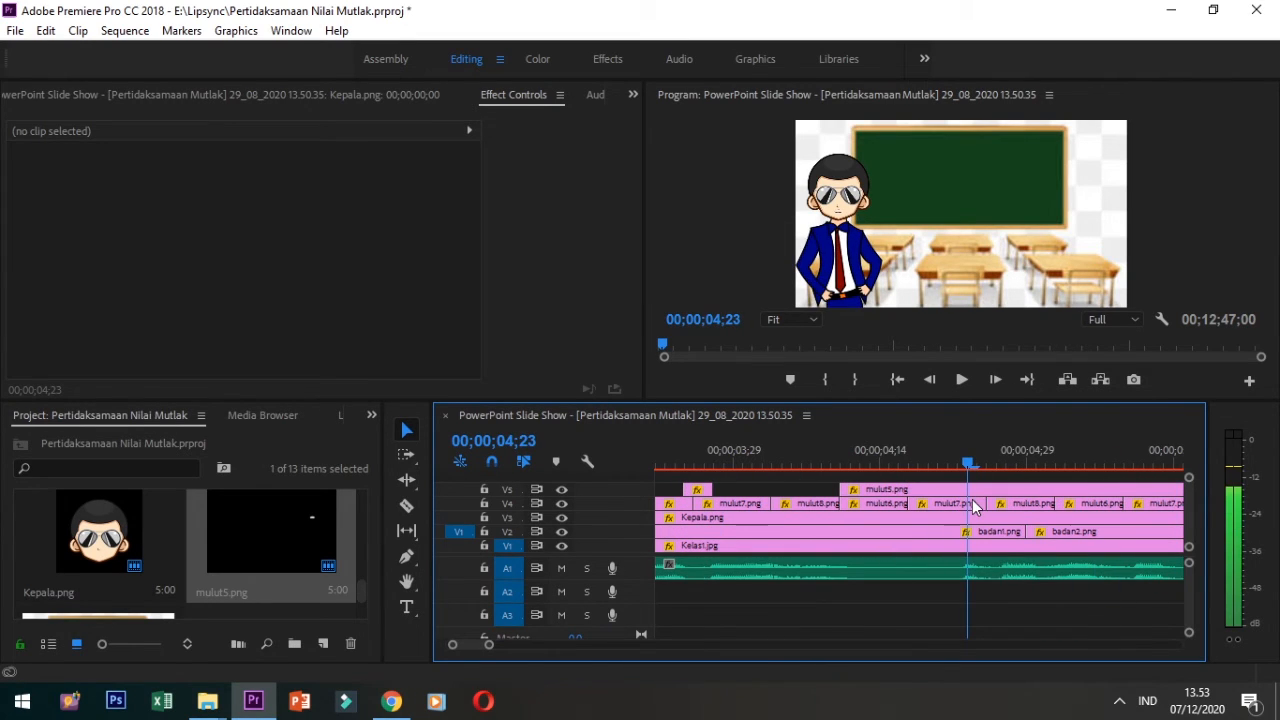
{"action": "left_click", "coordinate": [406, 507]}
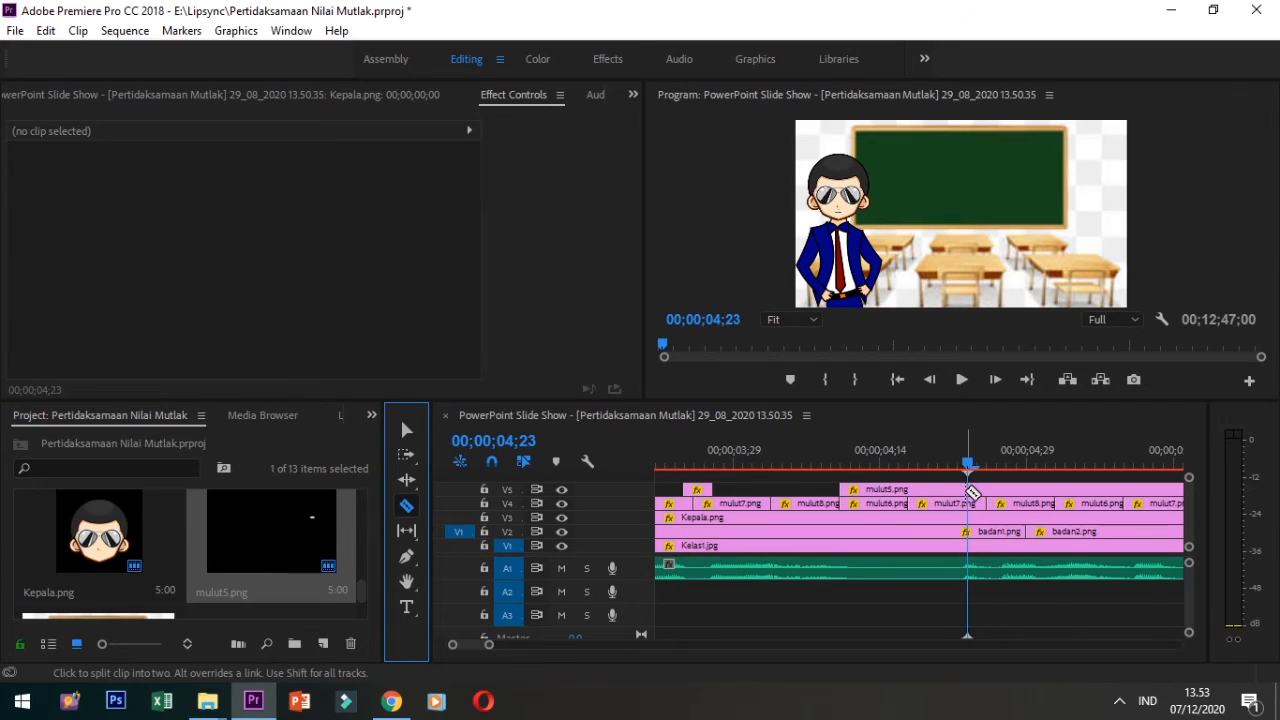
{"action": "left_click", "coordinate": [970, 490]}
{"action": "left_click", "coordinate": [408, 432]}
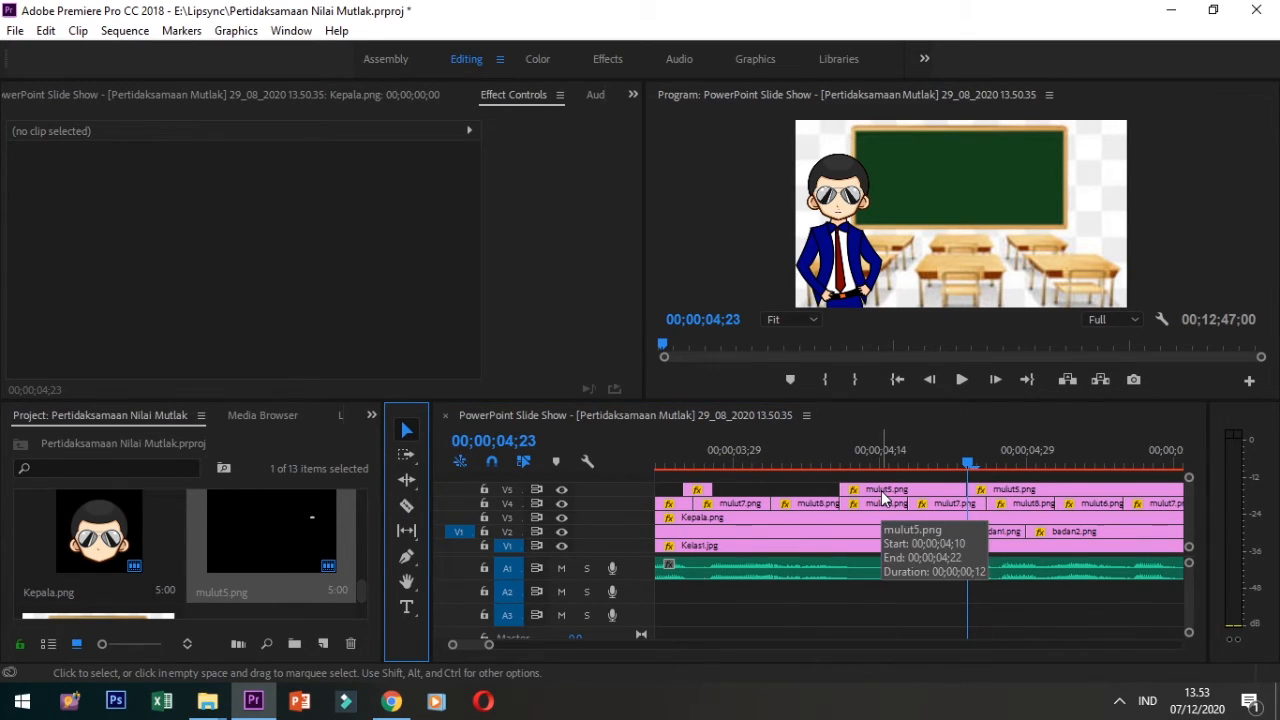
{"action": "left_click", "coordinate": [967, 461]}
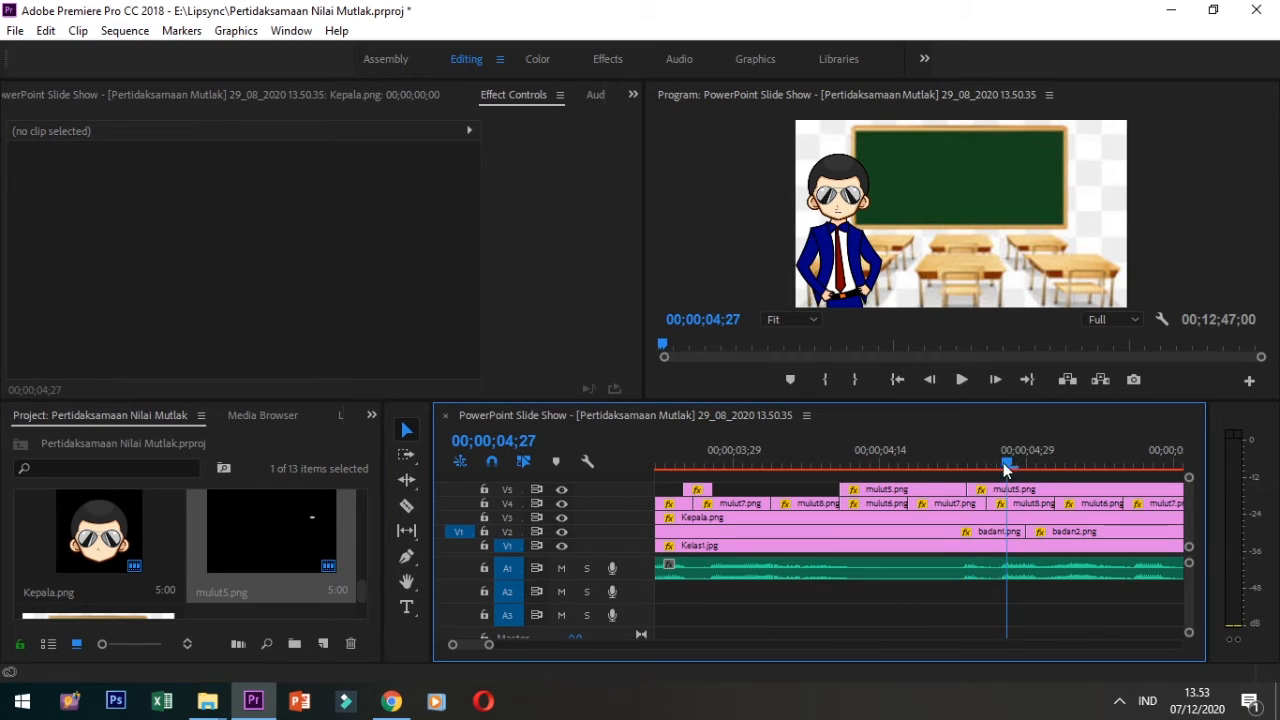
Split mulut5.png on V5 at 00;00;05;13, 00;00;05;16, 00;00;05;18 and 00;00;05;20, following the speech and pauses in the narration
{"action": "left_click_drag", "start_coordinate": [1003, 462], "coordinate": [1003, 505]}
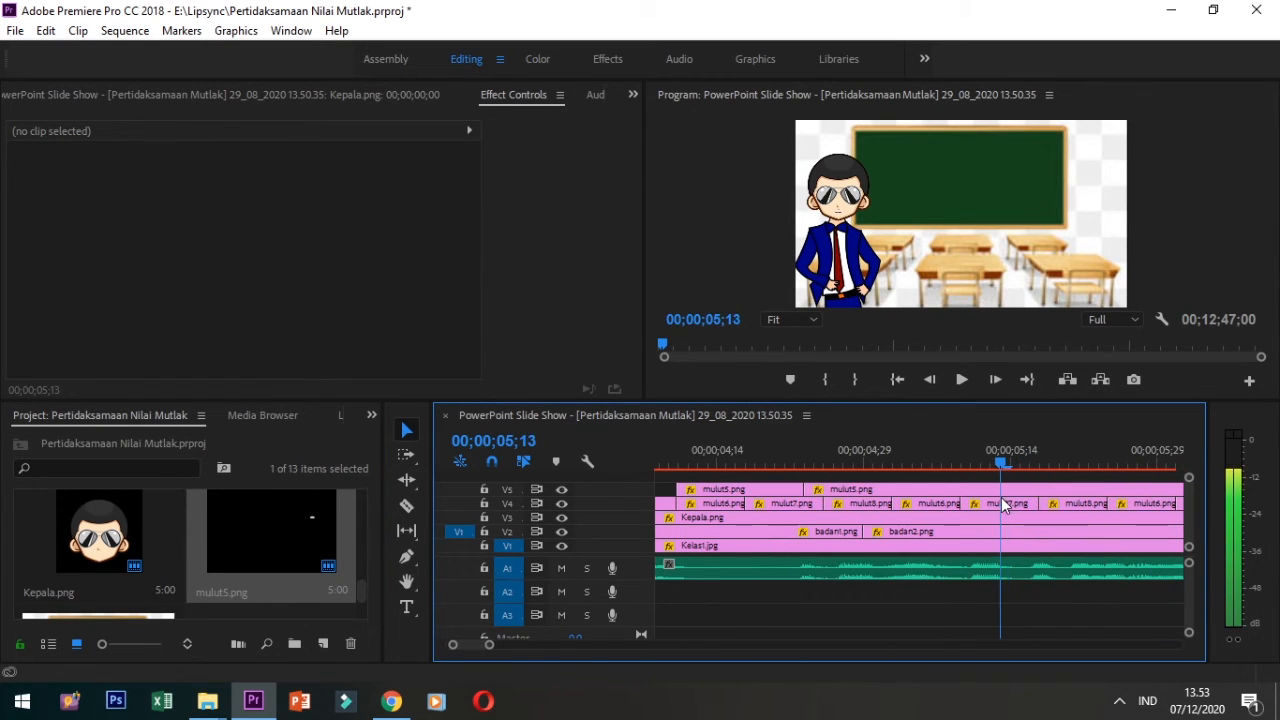
{"action": "left_click", "coordinate": [406, 507]}
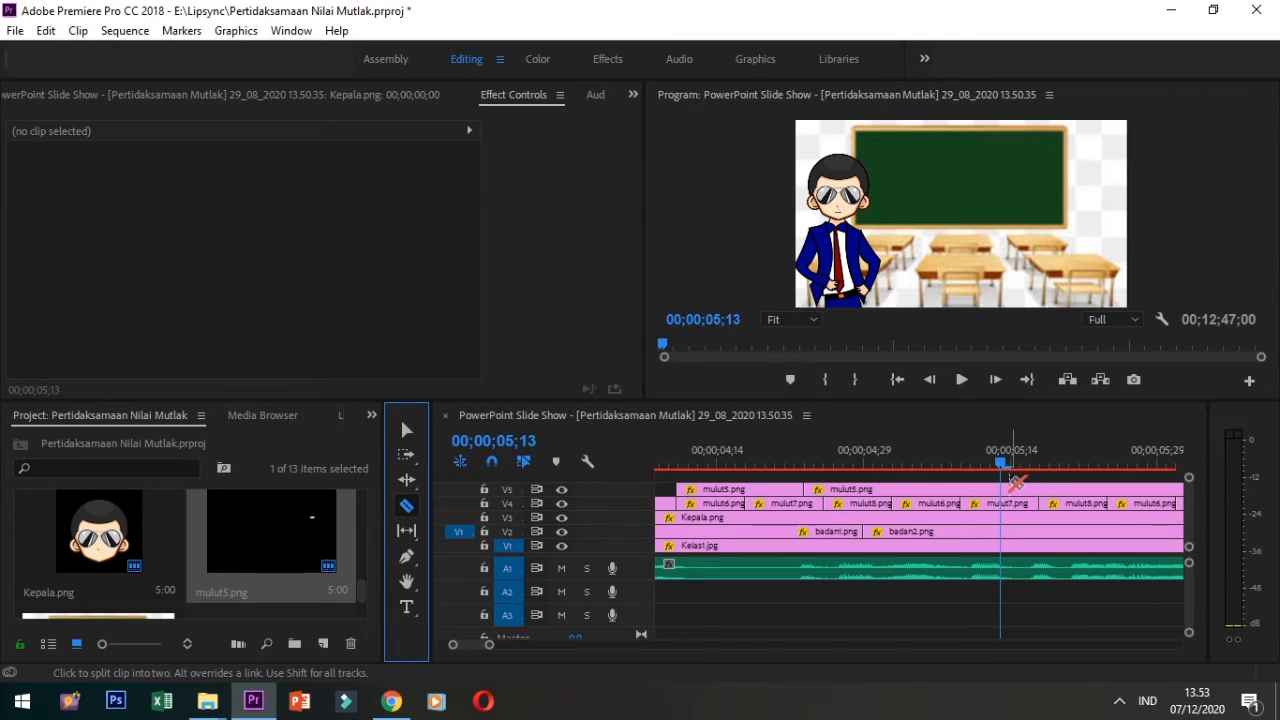
{"action": "left_click", "coordinate": [1007, 491]}
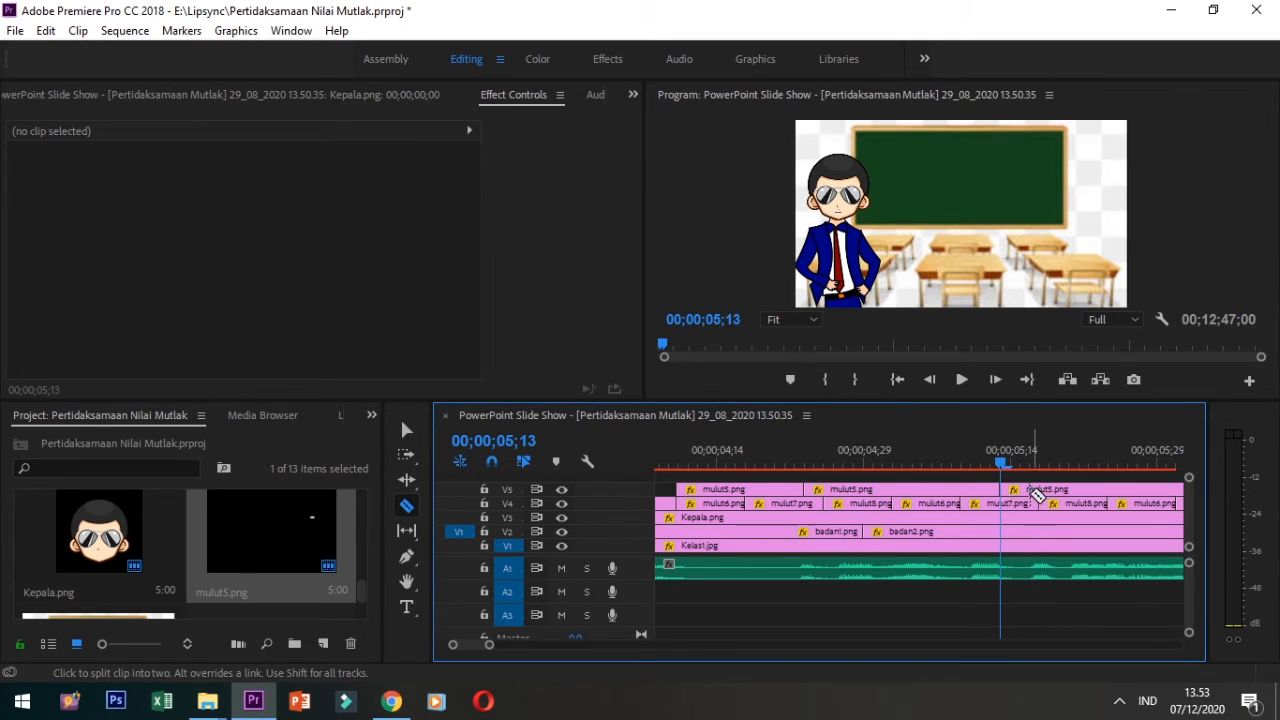
{"action": "left_click", "coordinate": [1020, 467]}
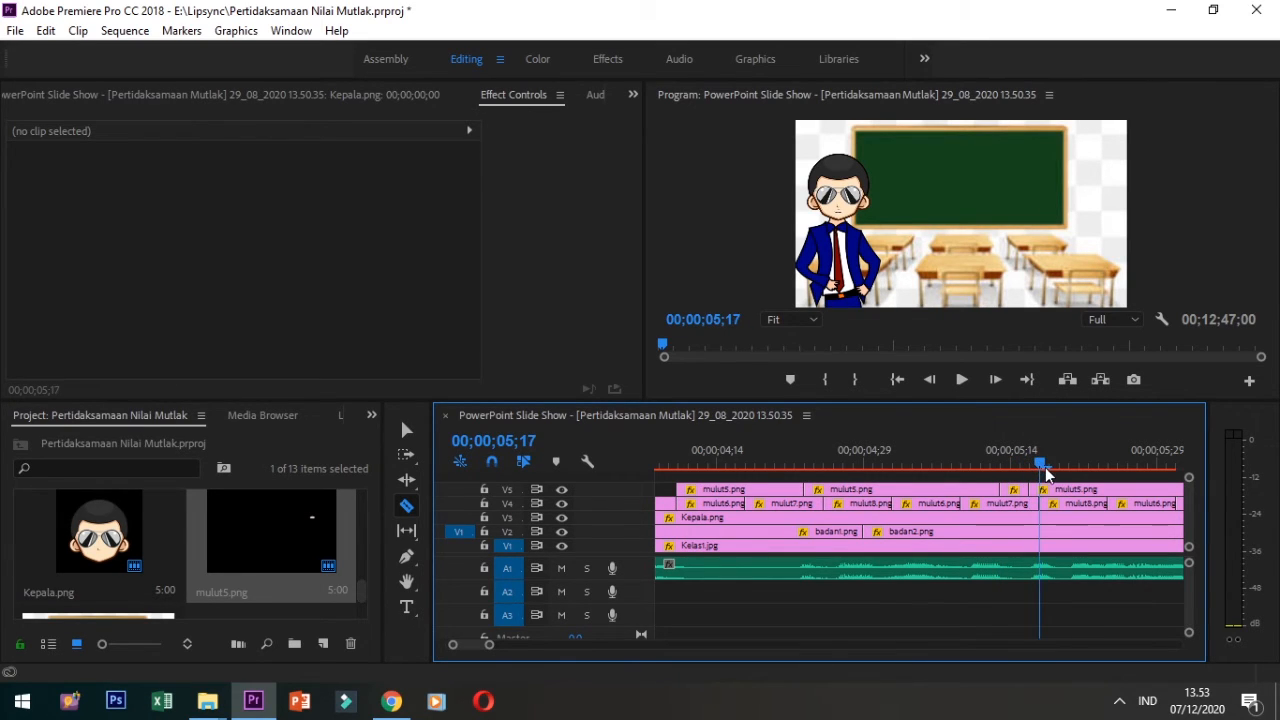
{"action": "left_click", "coordinate": [1050, 467]}
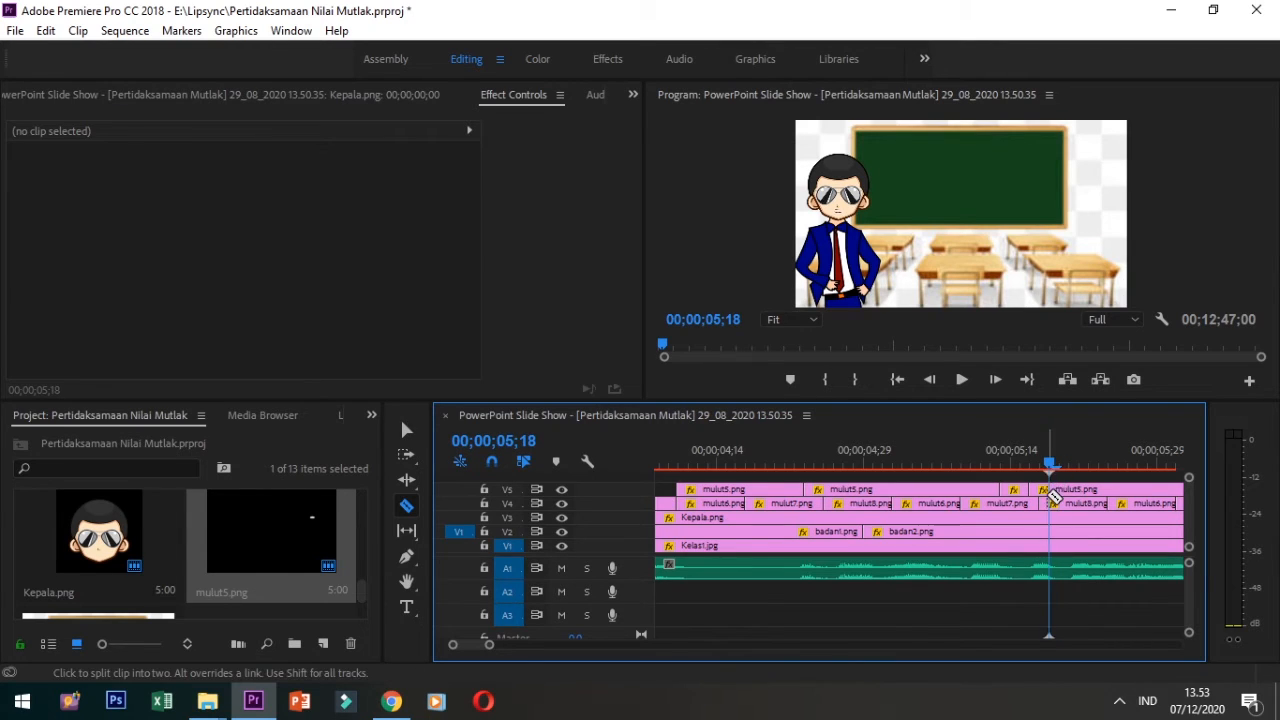
{"action": "left_click_drag", "start_coordinate": [1057, 466], "coordinate": [1067, 466]}
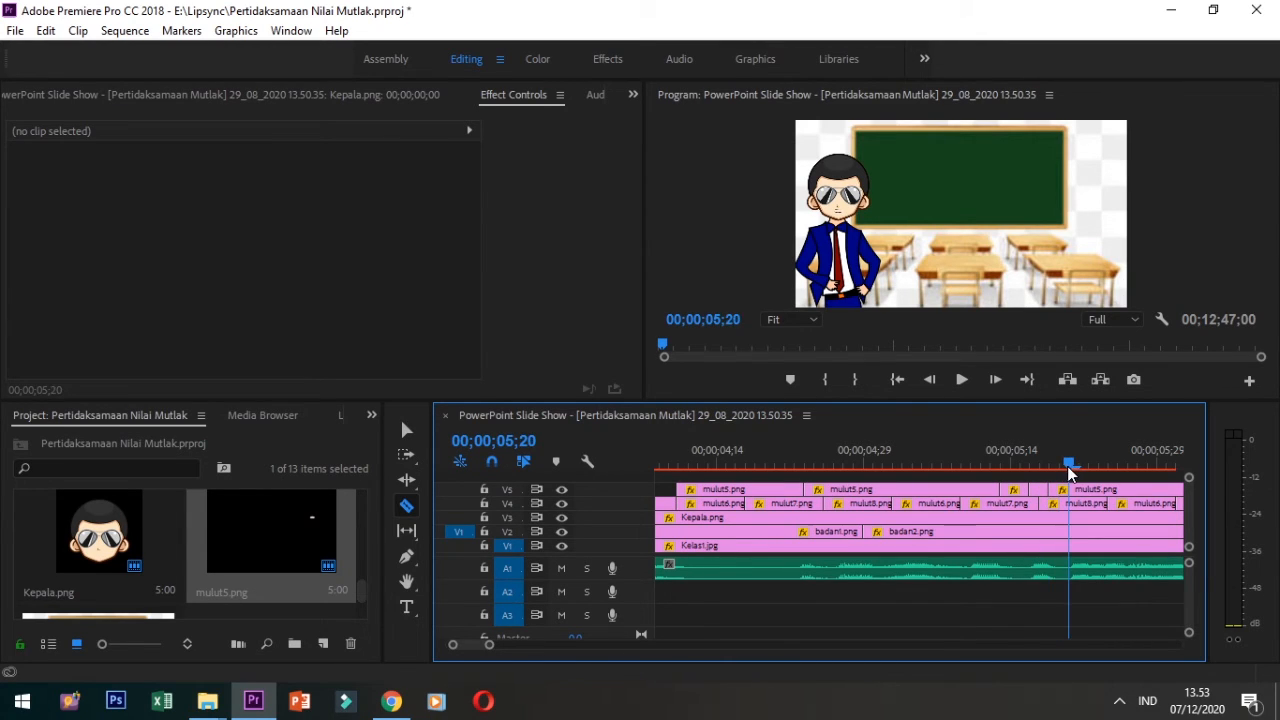
{"action": "left_click", "coordinate": [1068, 489]}
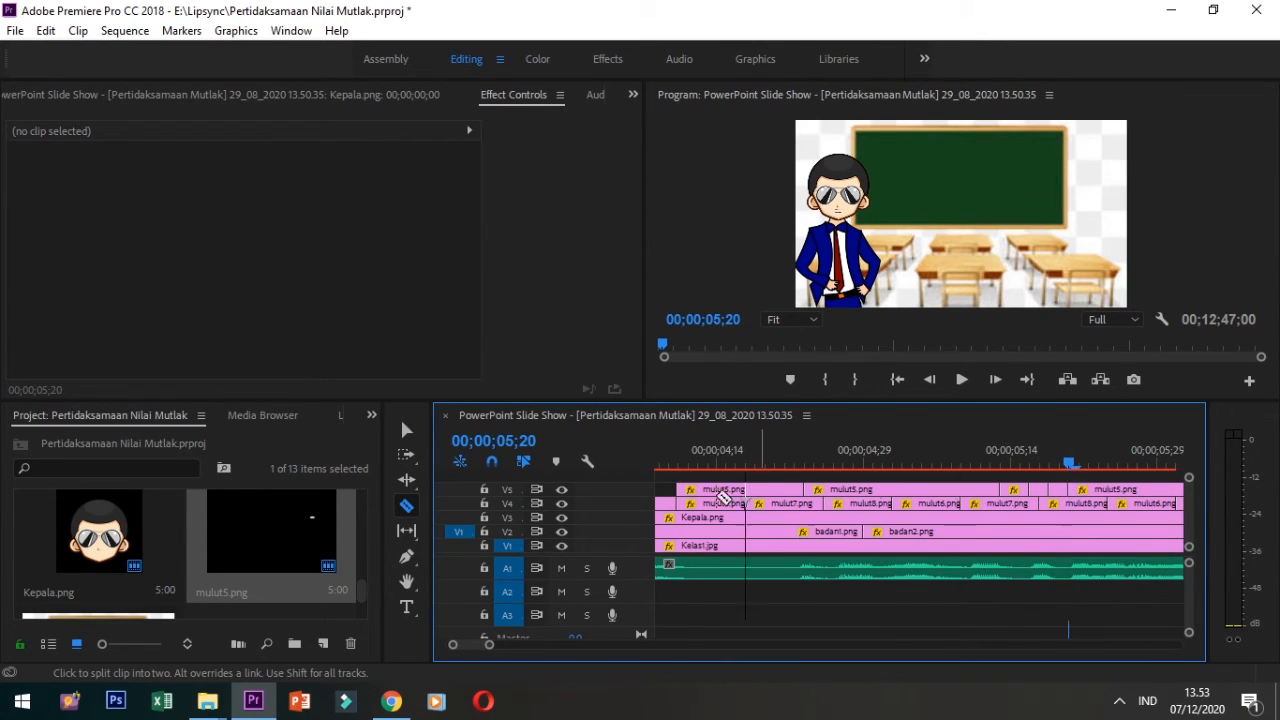
Delete the mulut5.png segments on V5 over speech, from 00;00;04;23 to 00;00;05;13 and from 00;00;05;16 to 00;00;05;18
{"action": "left_click", "coordinate": [407, 432]}
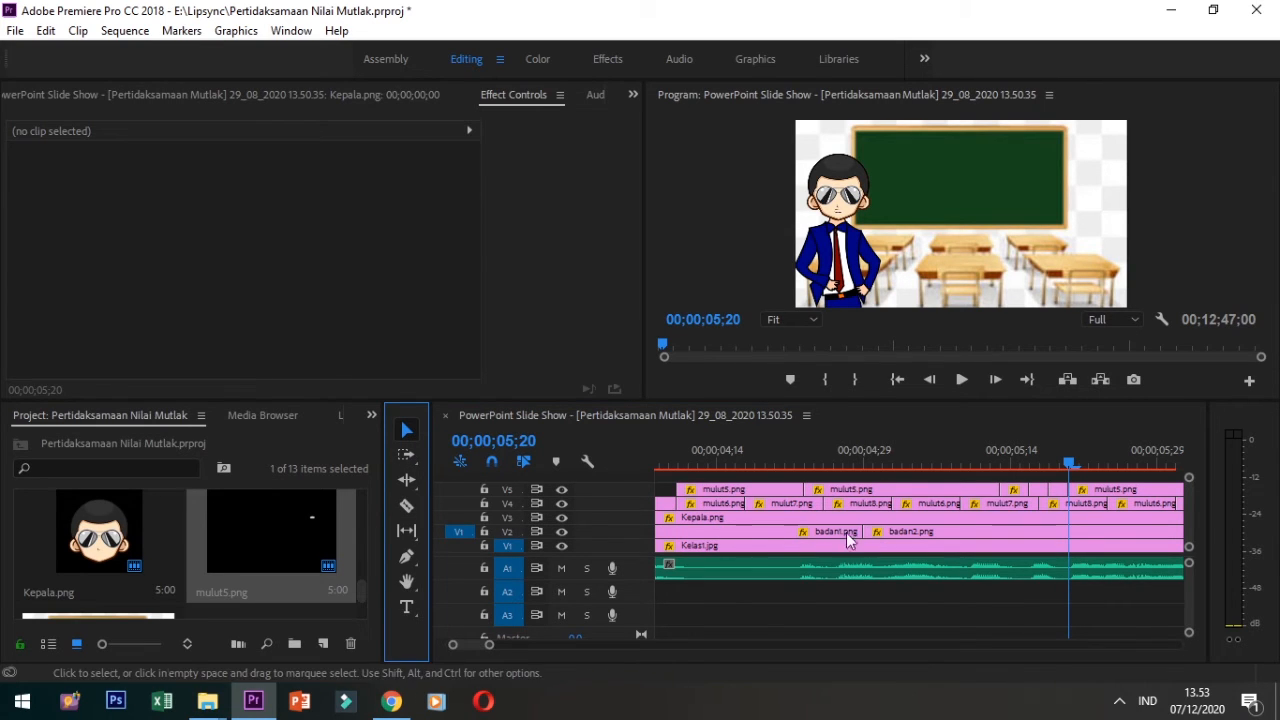
{"action": "left_click", "coordinate": [858, 492]}
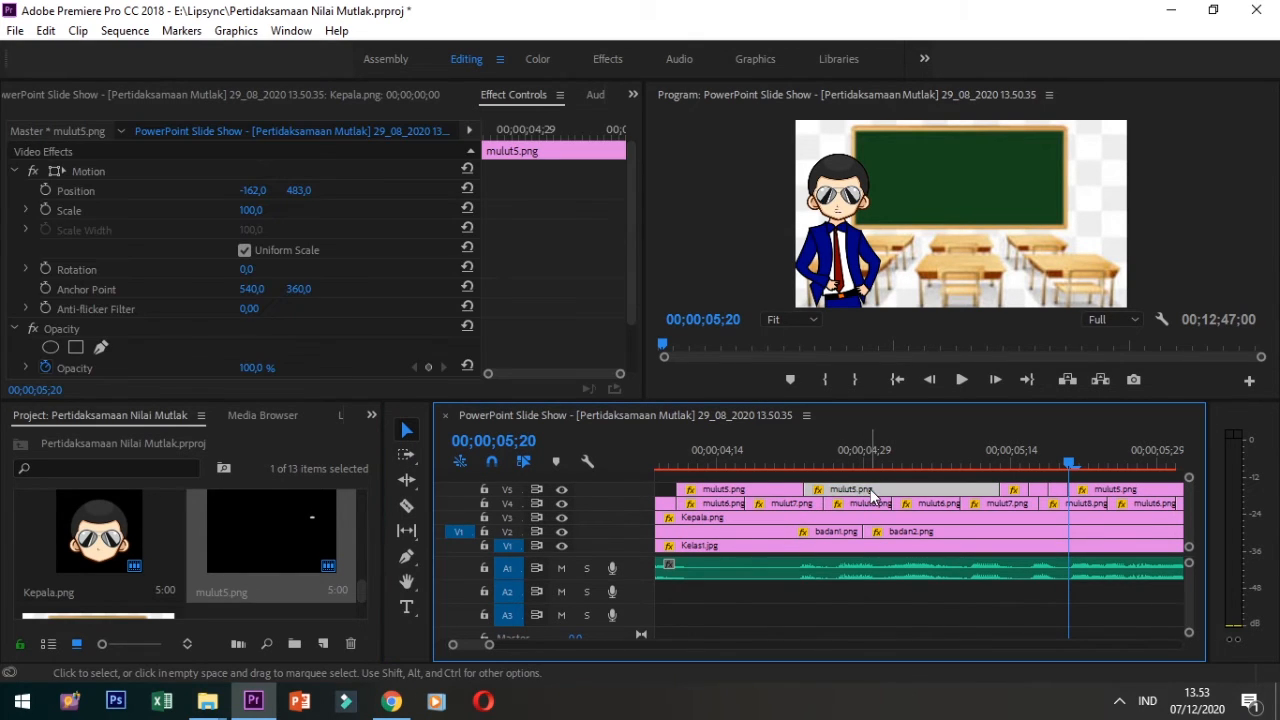
{"action": "key", "text": "Delete"}
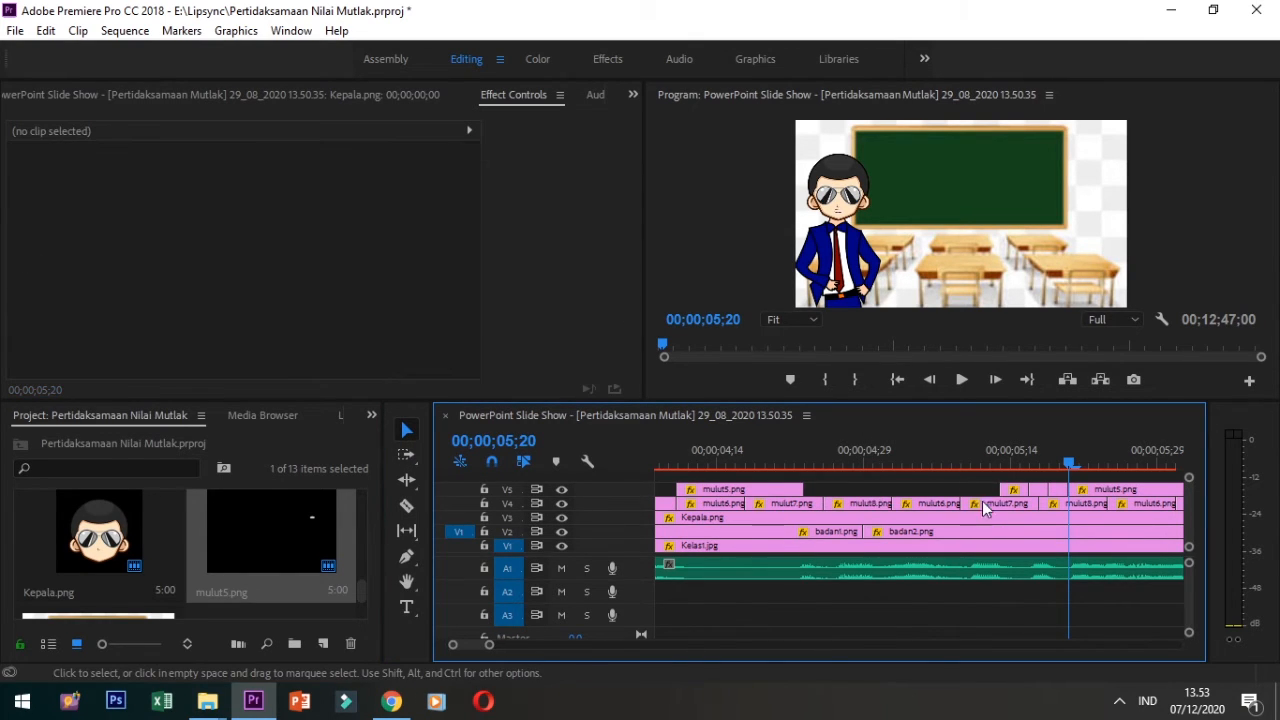
{"action": "left_click", "coordinate": [1040, 489]}
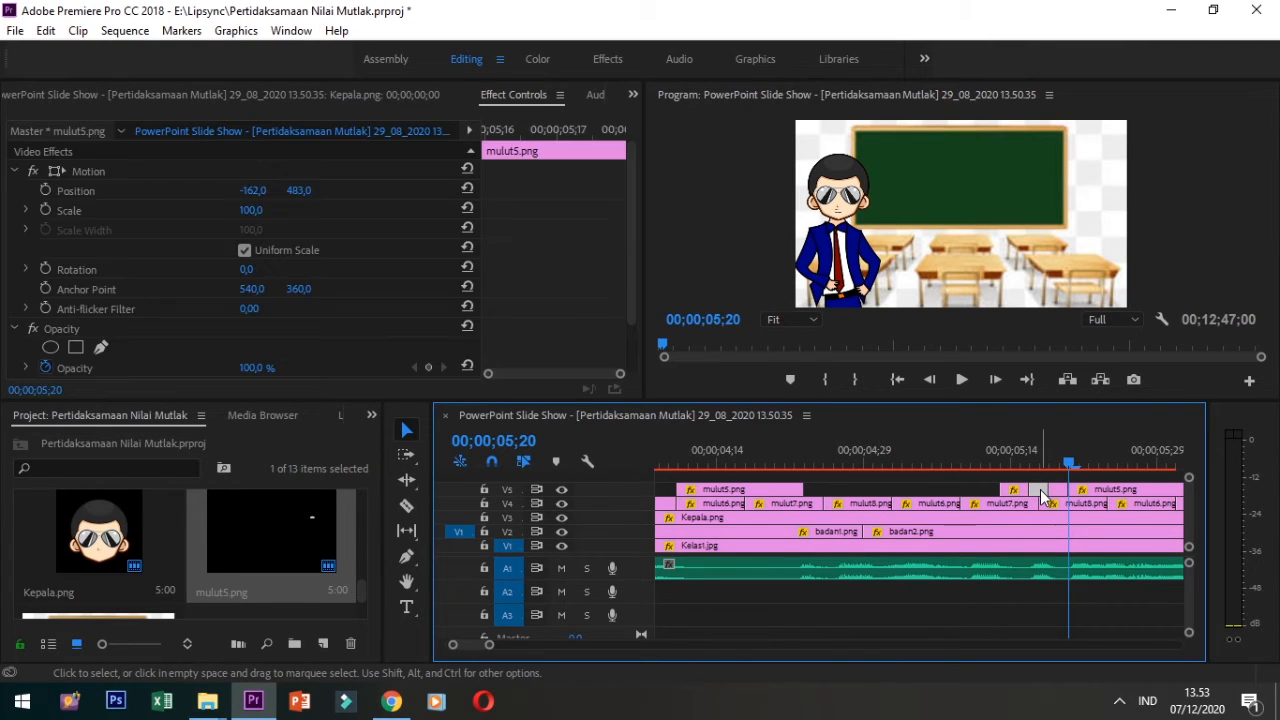
{"action": "key", "text": "Delete"}
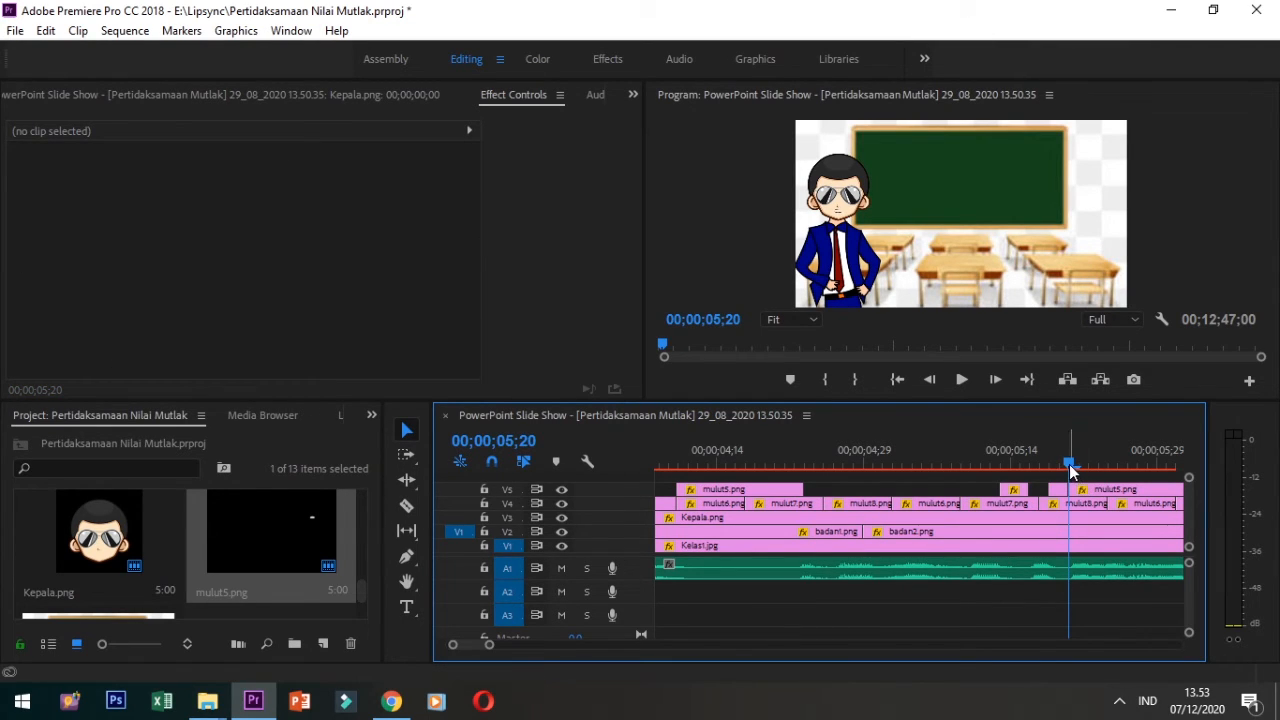
Split mulut5.png on V5 at 00;00;06;07 and delete the spoken segment between 00;00;05;20 and that cut
{"action": "left_click_drag", "start_coordinate": [1070, 465], "coordinate": [1042, 501]}
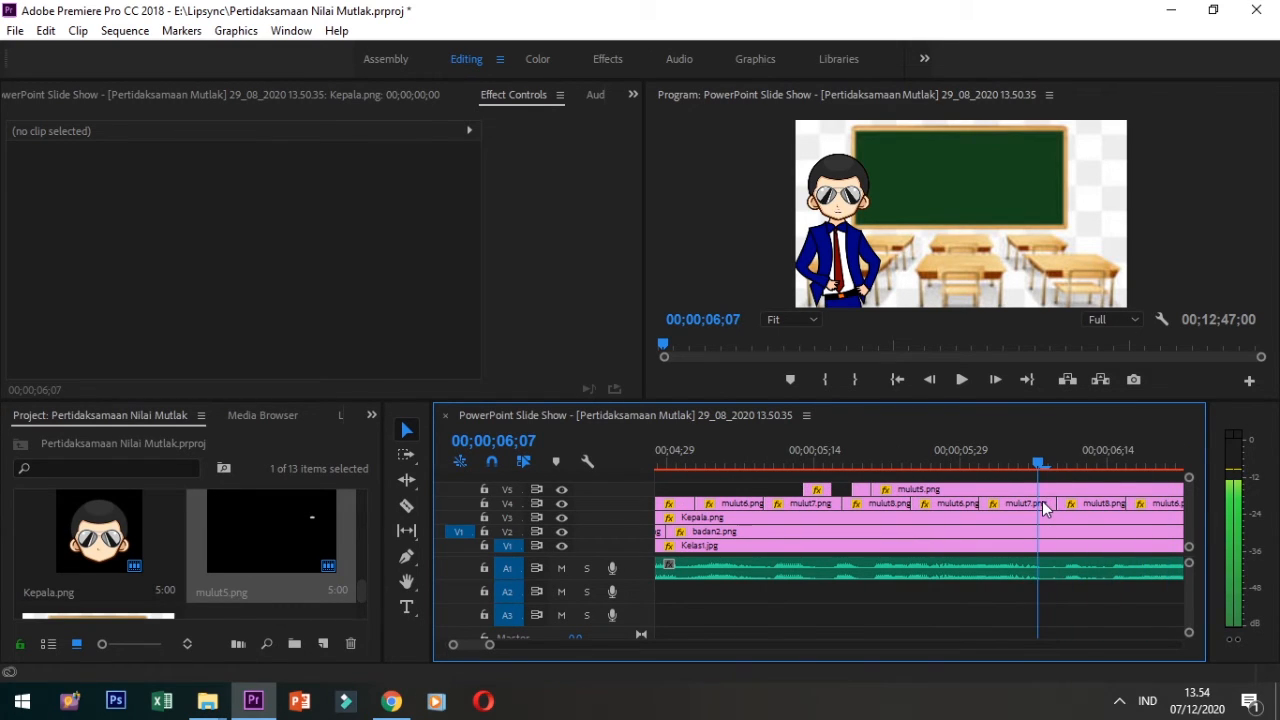
{"action": "left_click", "coordinate": [406, 505]}
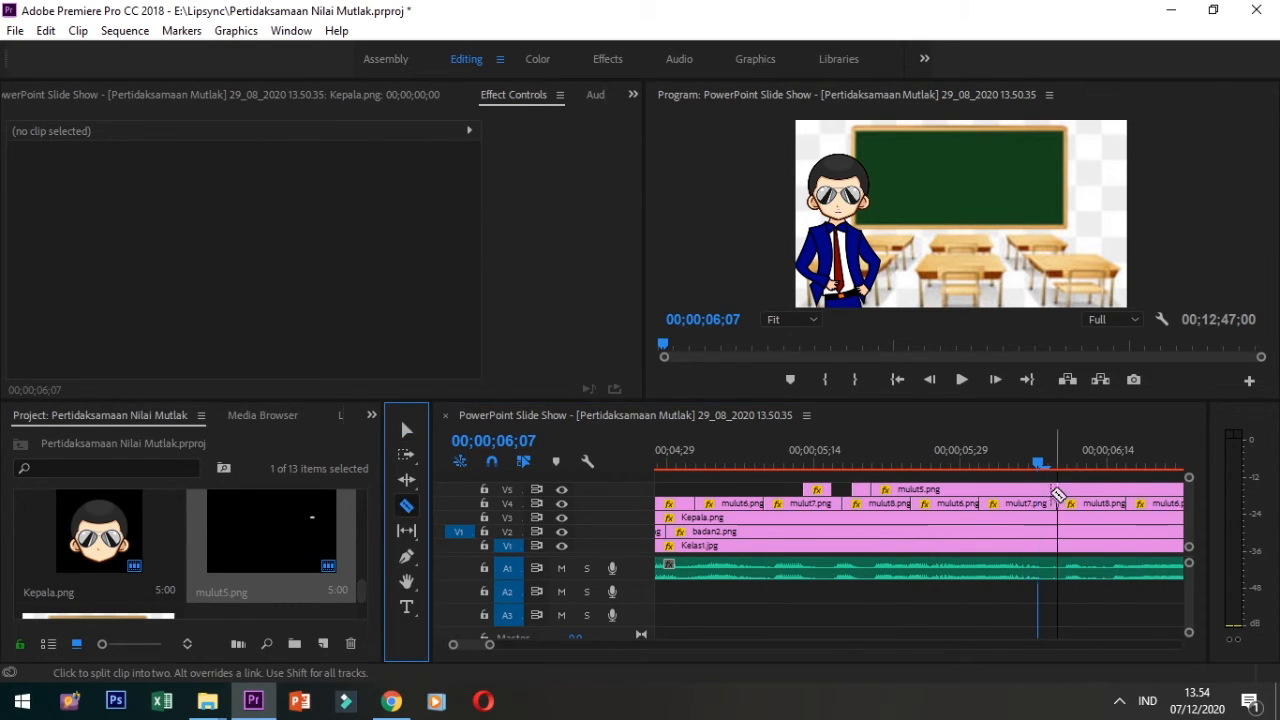
{"action": "left_click", "coordinate": [1040, 489]}
{"action": "left_click", "coordinate": [407, 438]}
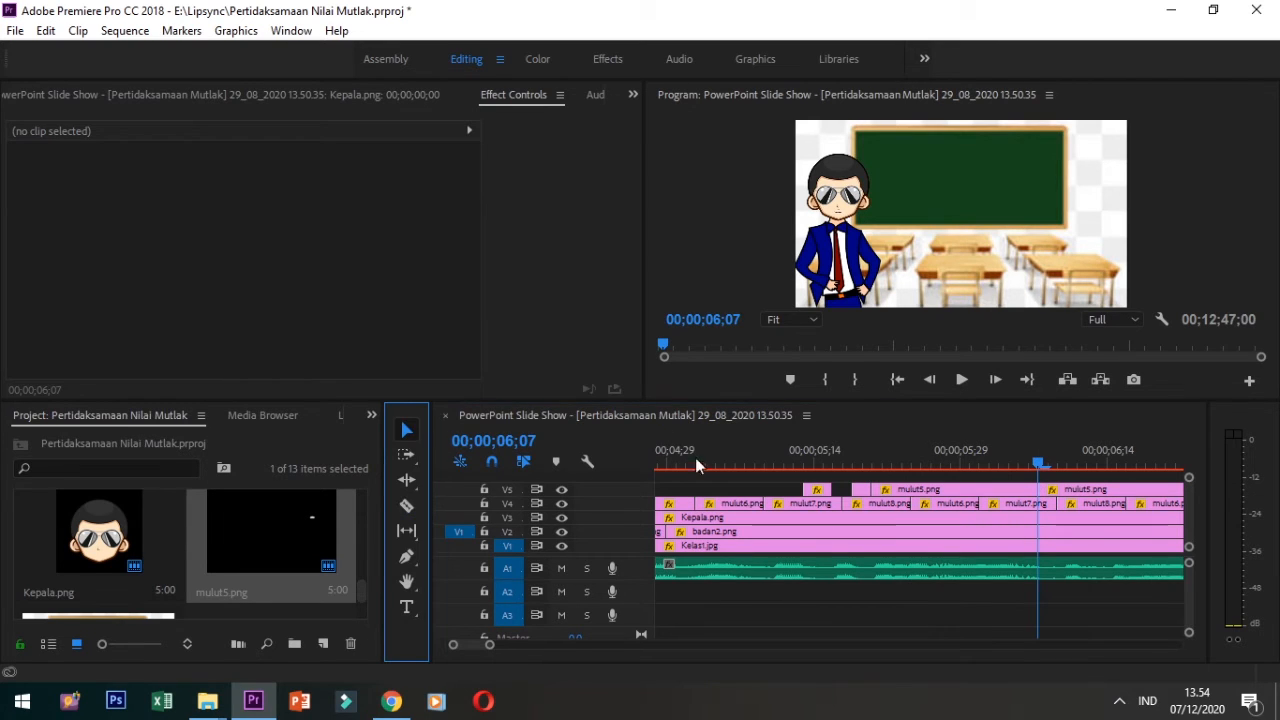
{"action": "left_click", "coordinate": [955, 489]}
{"action": "key", "text": "Delete"}
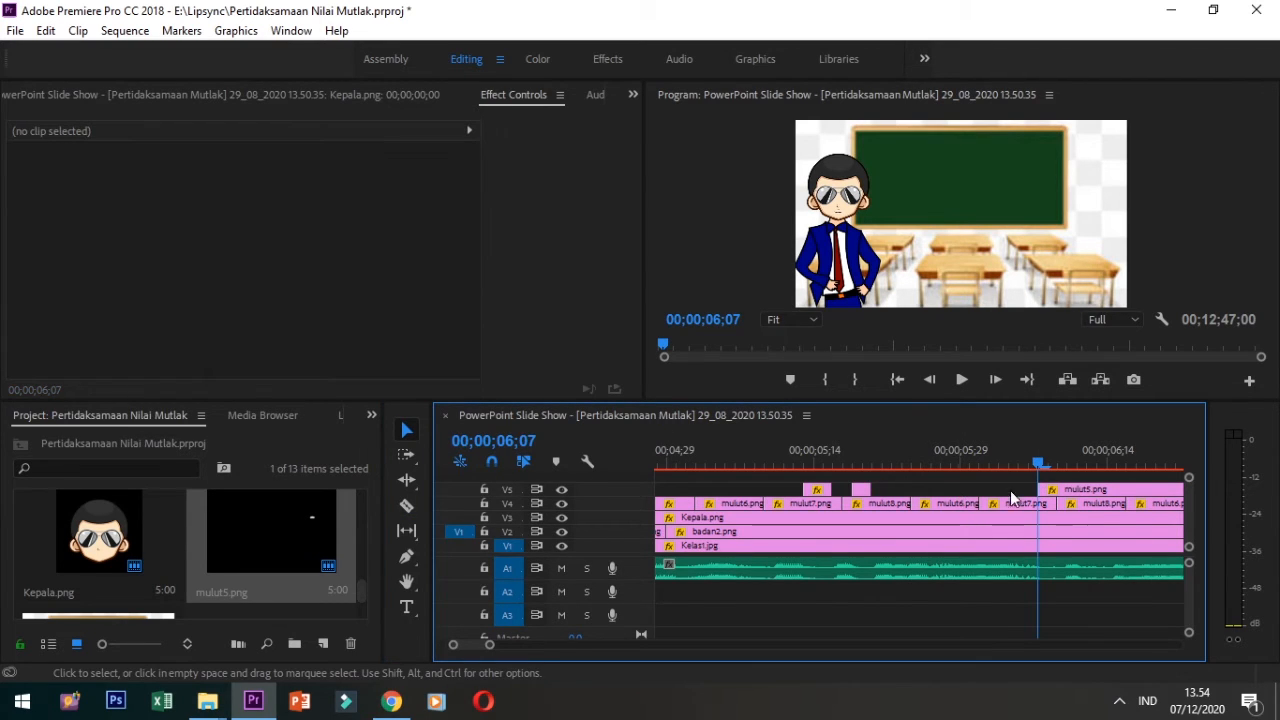
Split mulut5.png on V5 at 00;00;06;10 and 00;00;07;00, and delete the spoken segment between these cuts
{"action": "mouse_move", "coordinate": [1055, 463]}
{"action": "left_mouse_down"}
{"action": "mouse_move", "coordinate": [1104, 470]}
{"action": "mouse_move", "coordinate": [1058, 470]}
{"action": "mouse_move", "coordinate": [1073, 471]}
{"action": "left_mouse_up"}
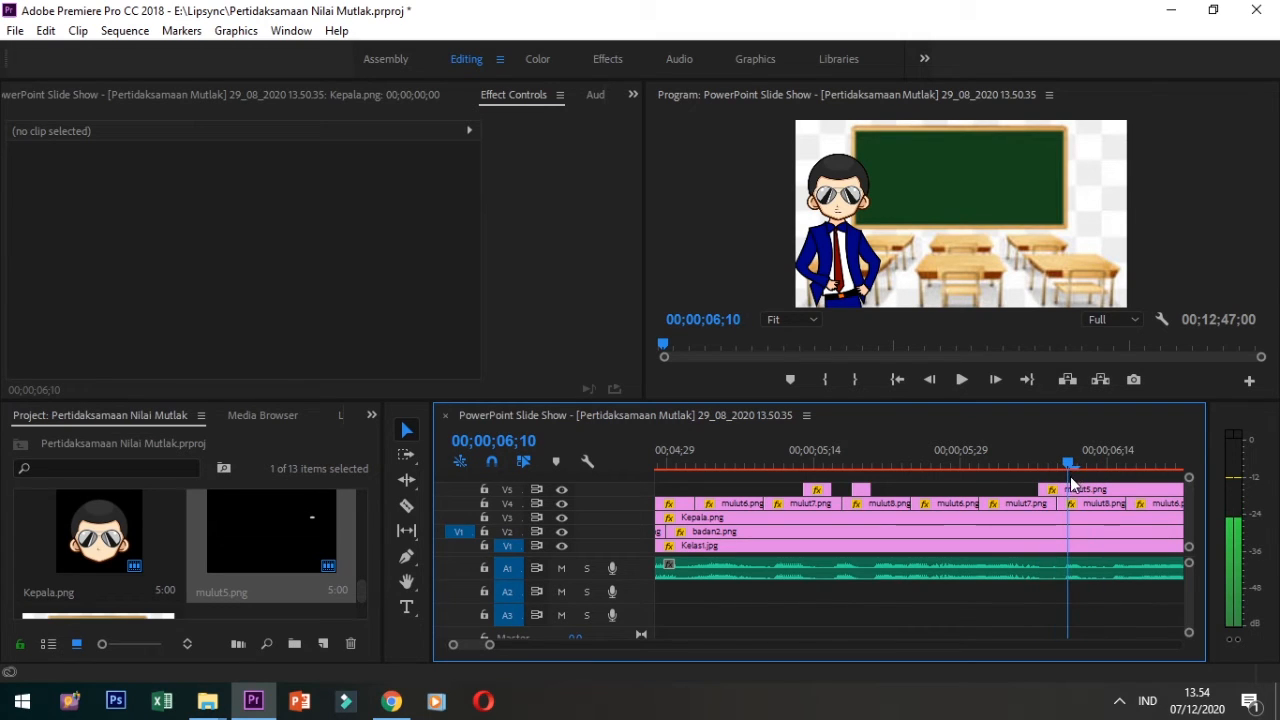
{"action": "left_click", "coordinate": [407, 506]}
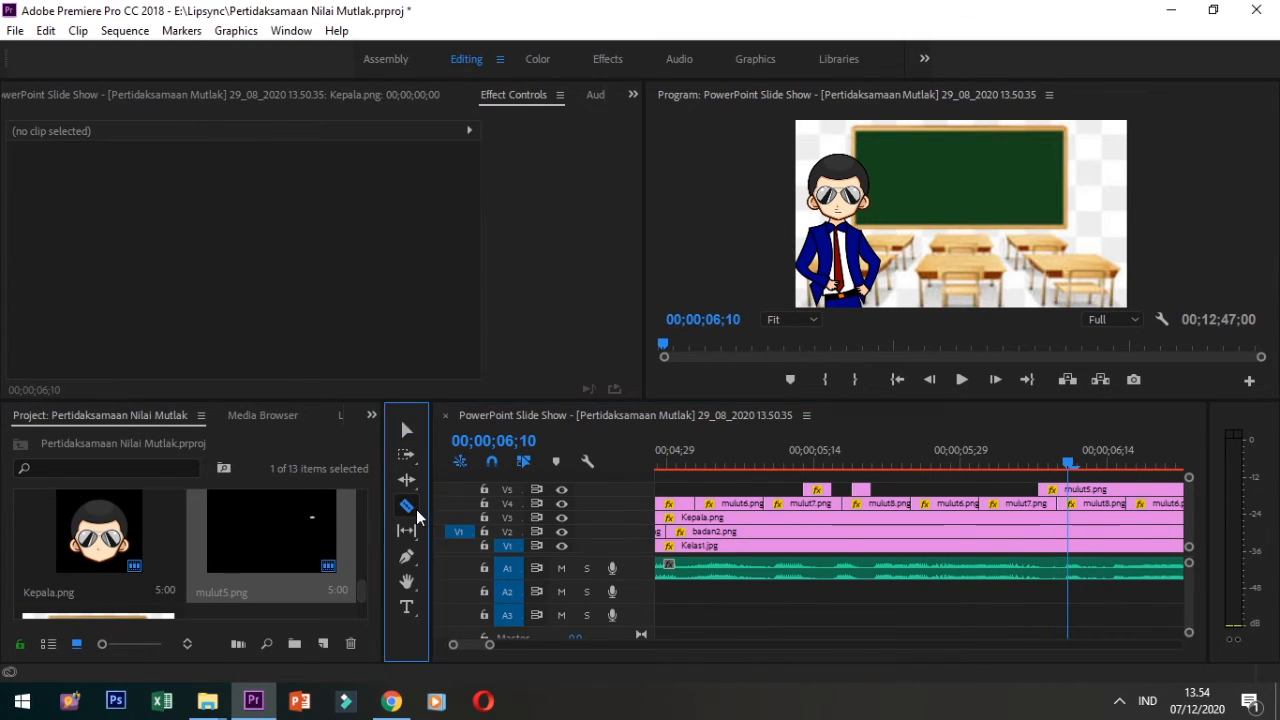
{"action": "left_click", "coordinate": [1068, 489]}
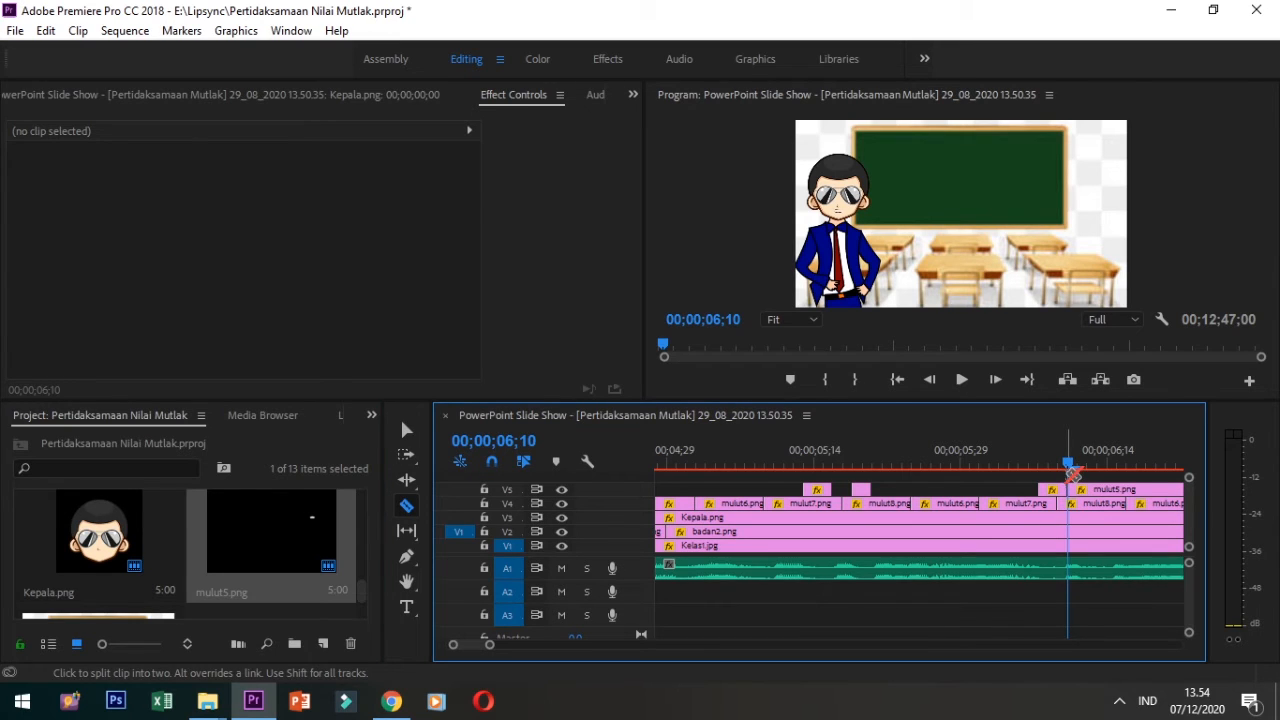
{"action": "left_click_drag", "start_coordinate": [1067, 464], "coordinate": [1048, 509]}
{"action": "left_click", "coordinate": [1050, 489]}
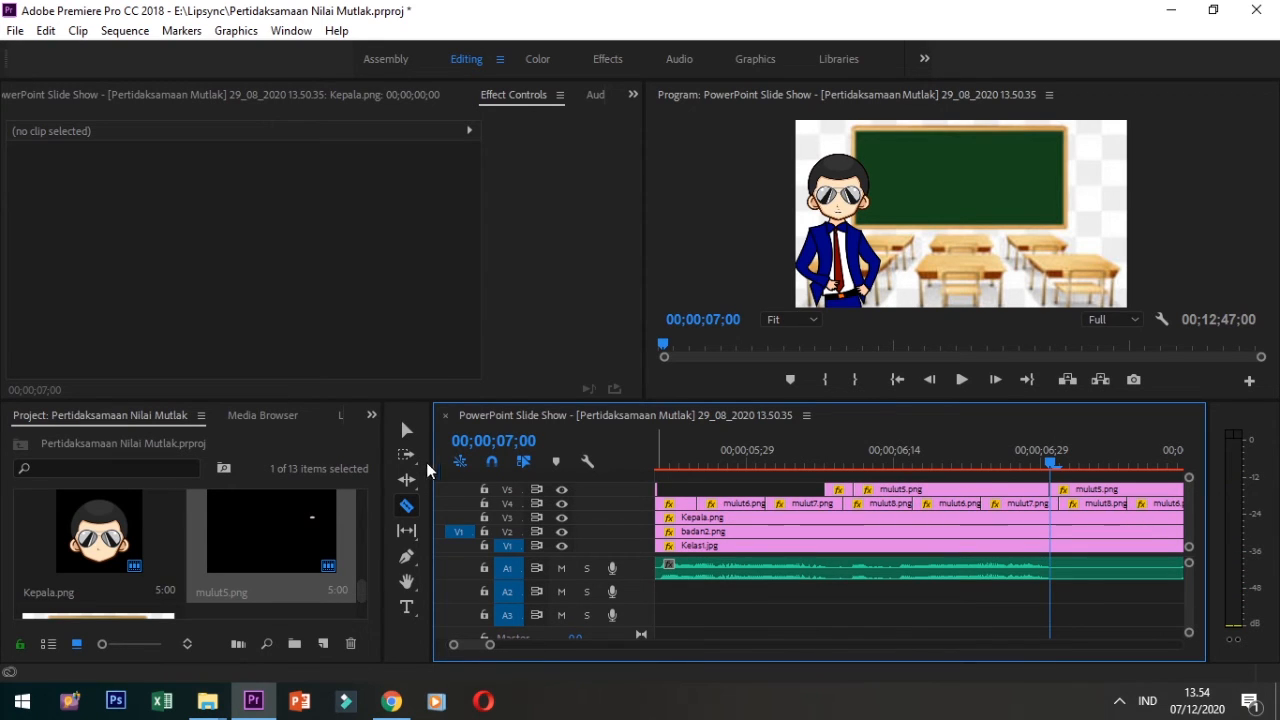
{"action": "left_click", "coordinate": [403, 432]}
{"action": "left_click", "coordinate": [918, 494]}
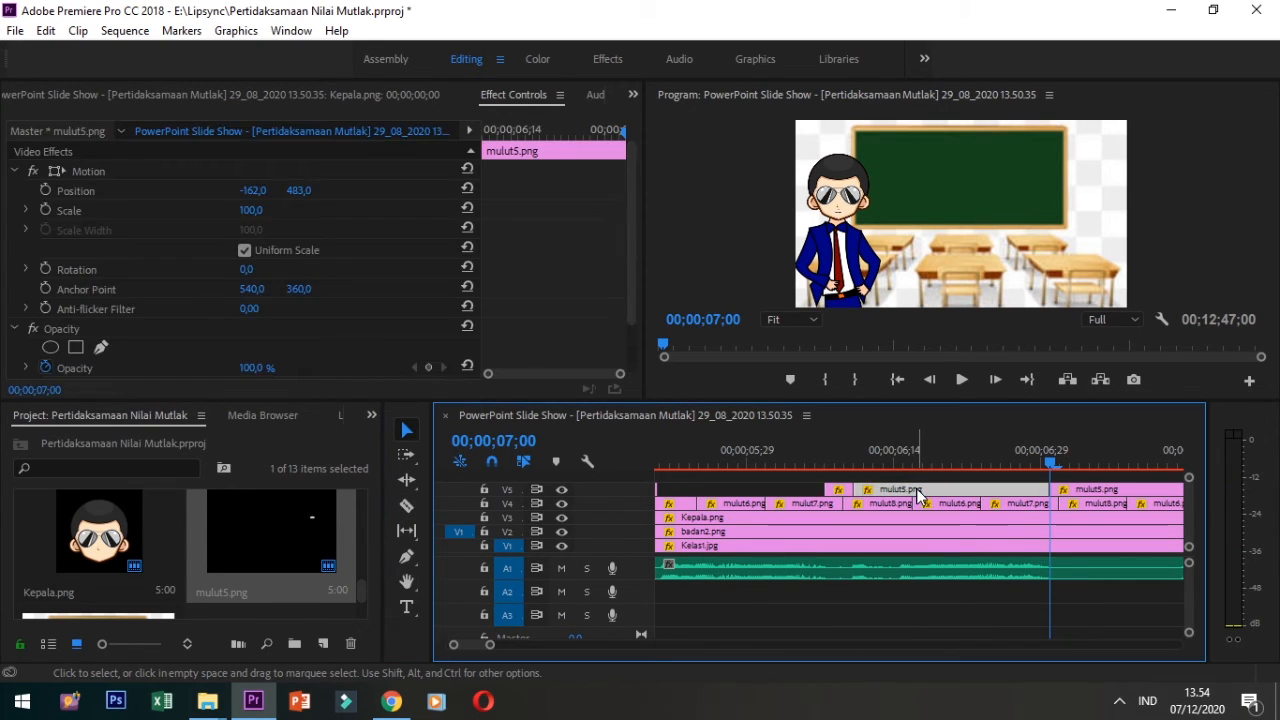
{"action": "key", "text": "Delete"}
Split mulut5.png on V5 at 00;00;07;25 and 00;00;09;13, and delete the segment over speech between them
{"action": "left_click_drag", "start_coordinate": [1052, 462], "coordinate": [1045, 503]}
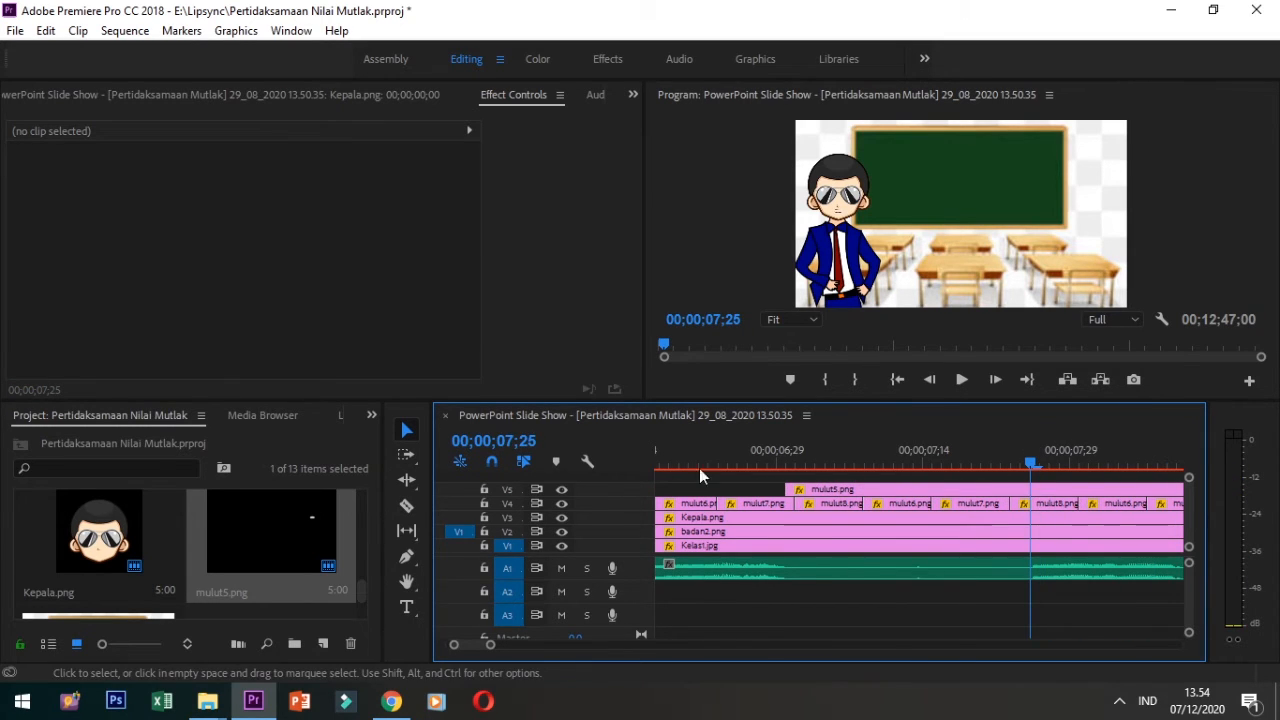
{"action": "left_click", "coordinate": [407, 507]}
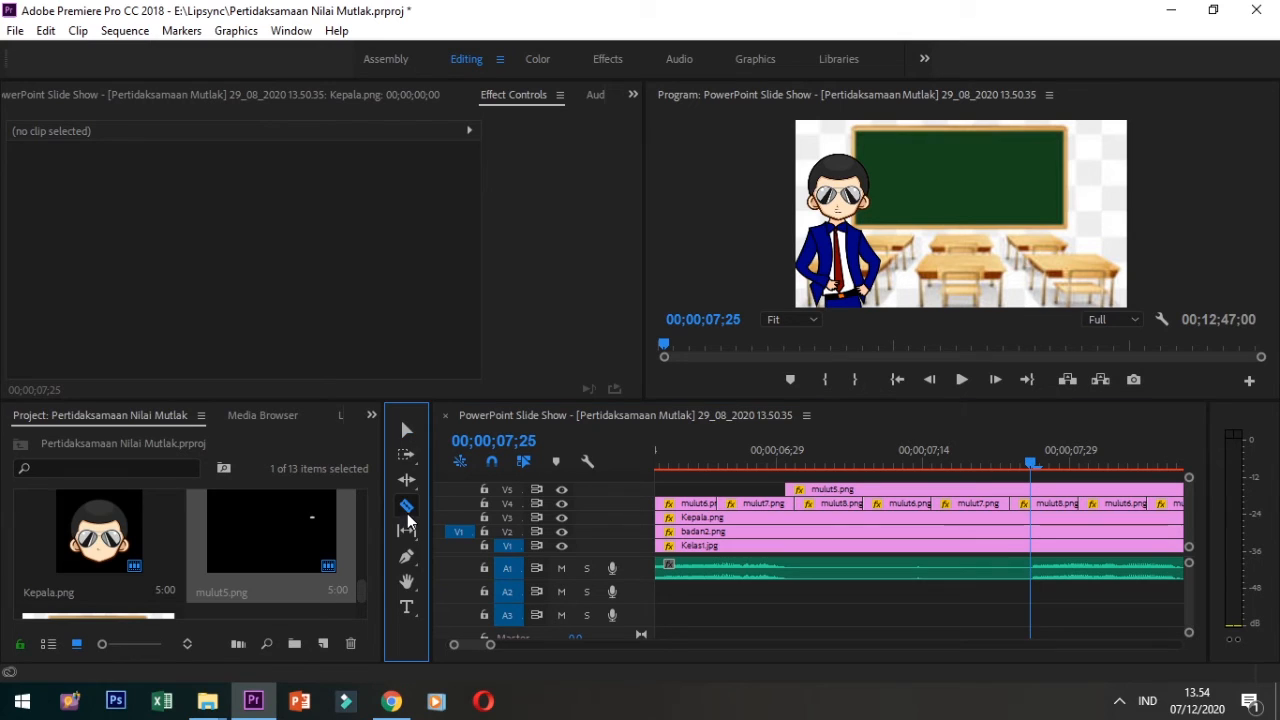
{"action": "left_click", "coordinate": [1031, 489]}
{"action": "left_click_drag", "start_coordinate": [1029, 458], "coordinate": [1021, 494]}
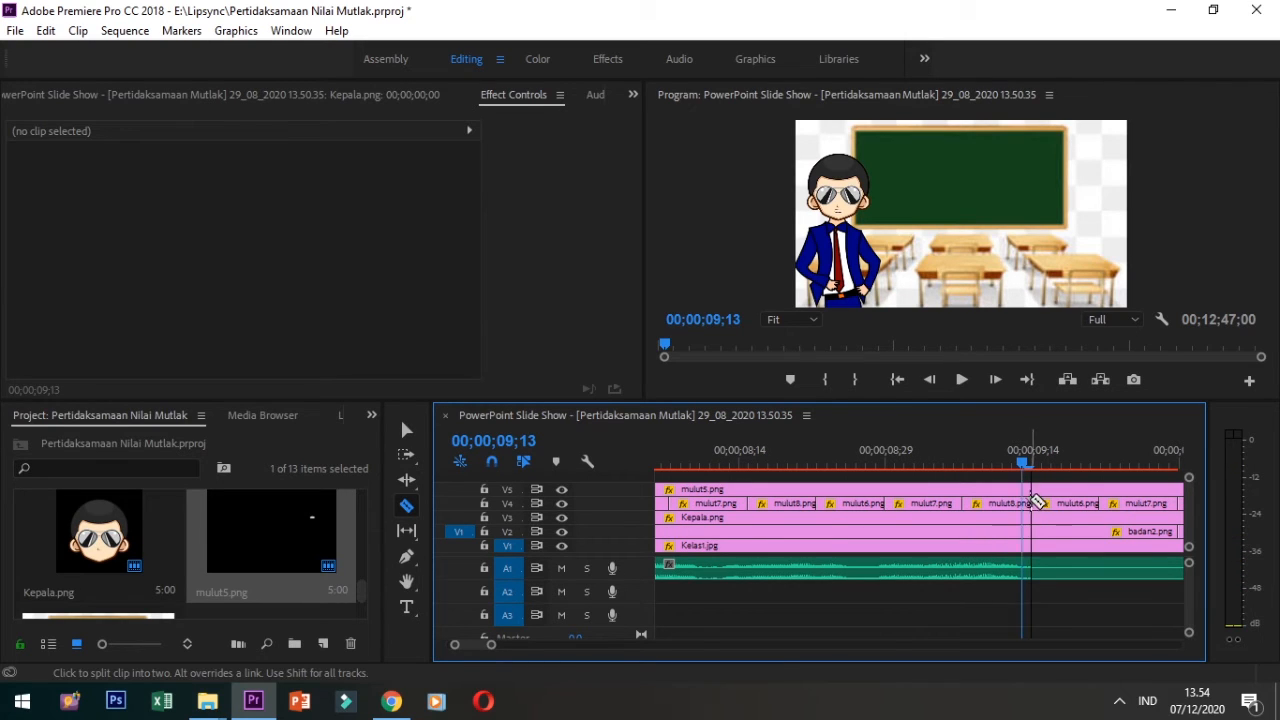
{"action": "left_click", "coordinate": [1036, 492]}
{"action": "left_click", "coordinate": [406, 430]}
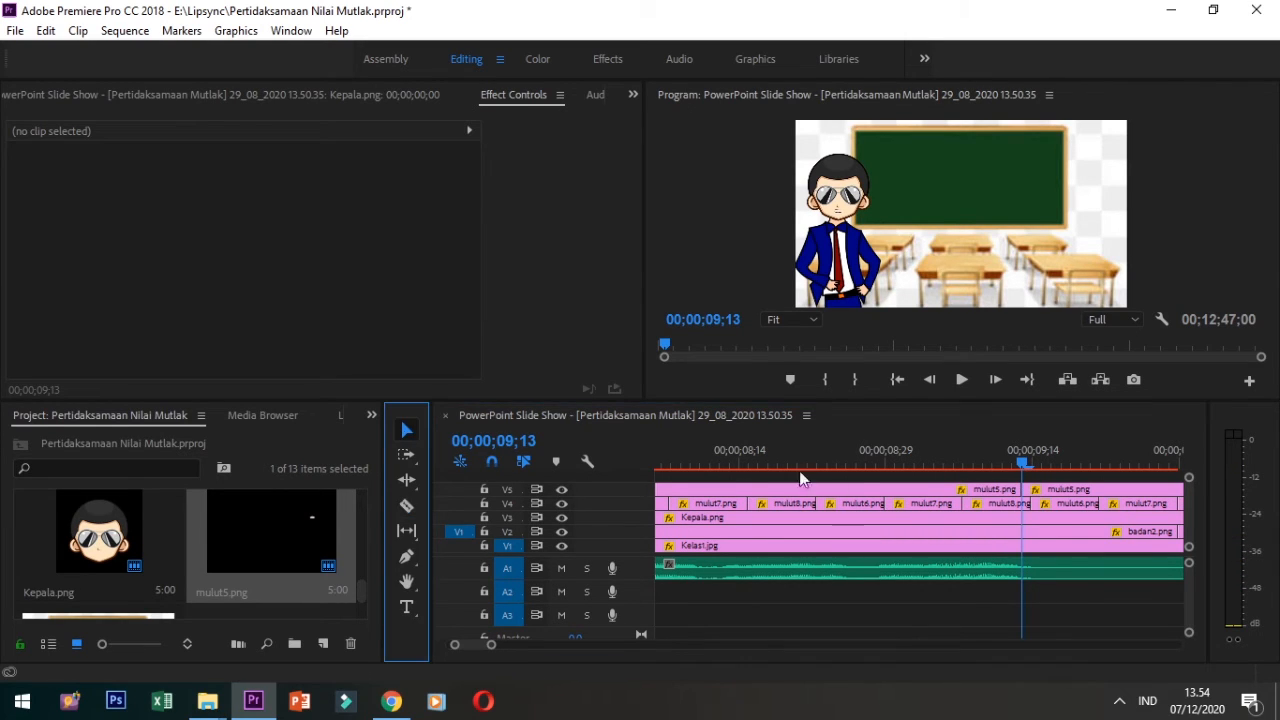
{"action": "left_click", "coordinate": [881, 491]}
{"action": "key", "text": "Delete"}
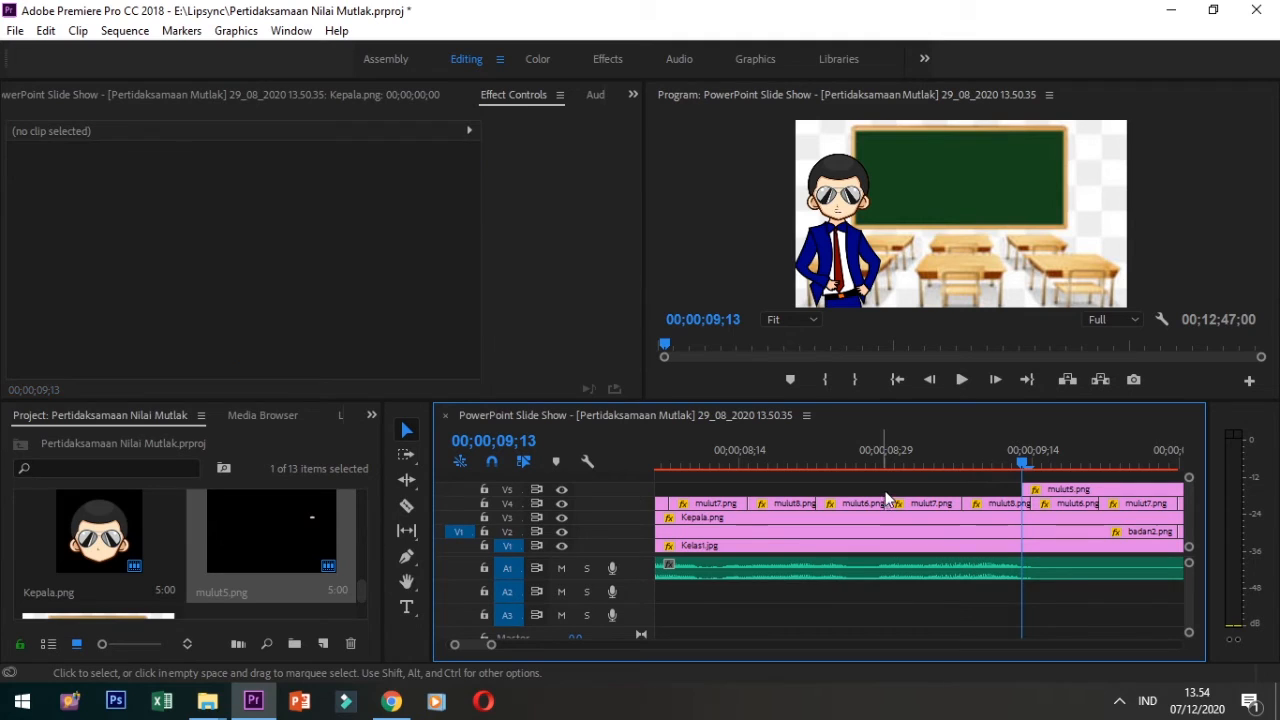
Cut mulut5.png on V5 at 00;00;11;08 and 00;00;14;01, and delete the spoken part between the two cuts
{"action": "left_click_drag", "start_coordinate": [1023, 466], "coordinate": [1064, 484]}
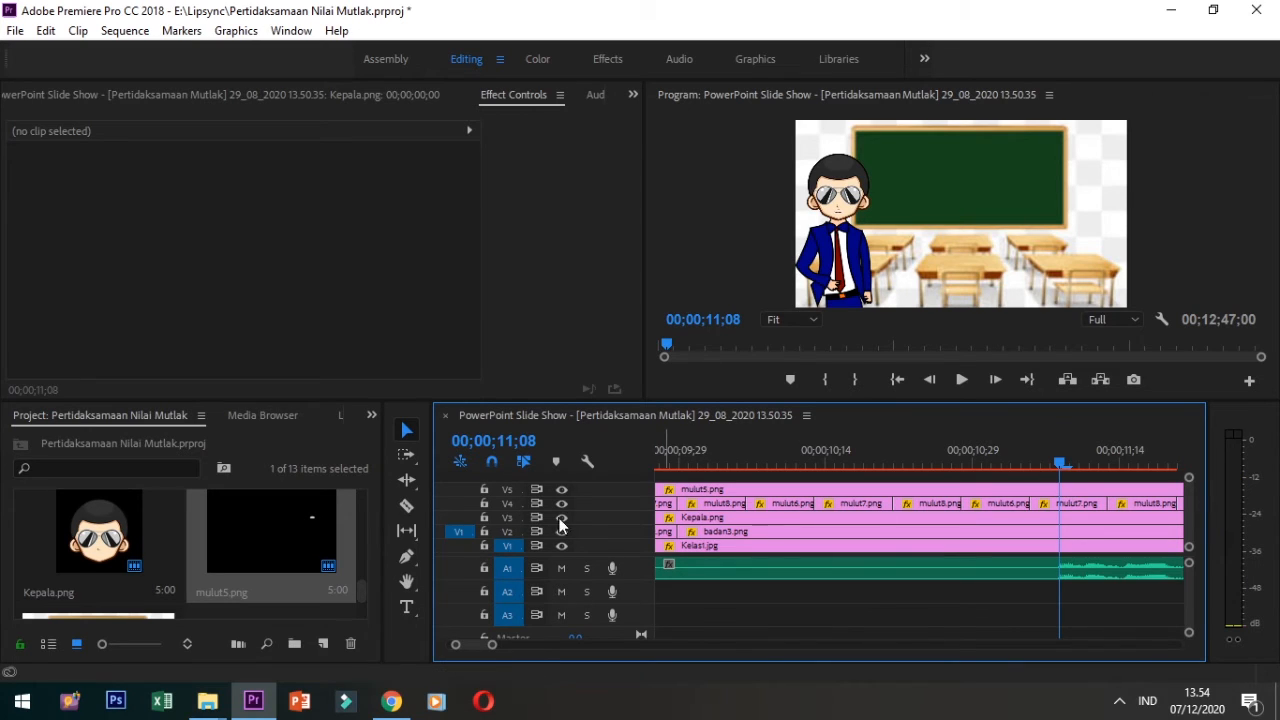
{"action": "left_click", "coordinate": [408, 507]}
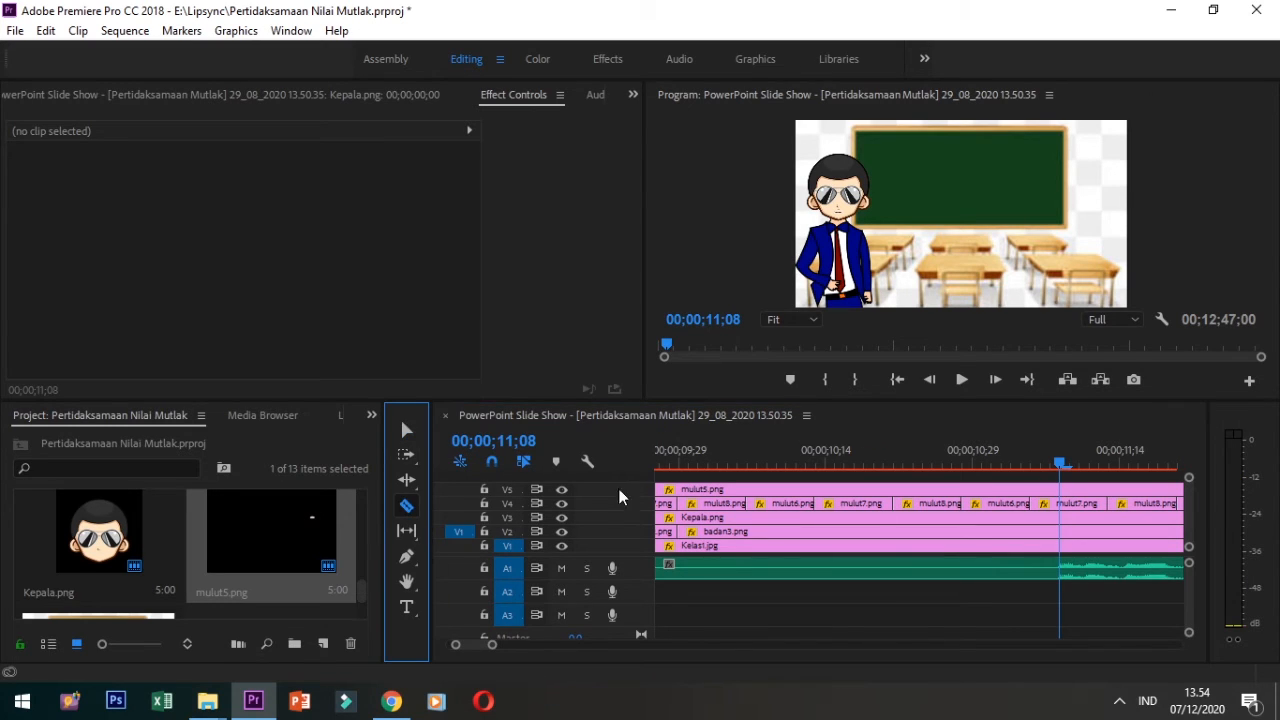
{"action": "left_click", "coordinate": [1060, 489]}
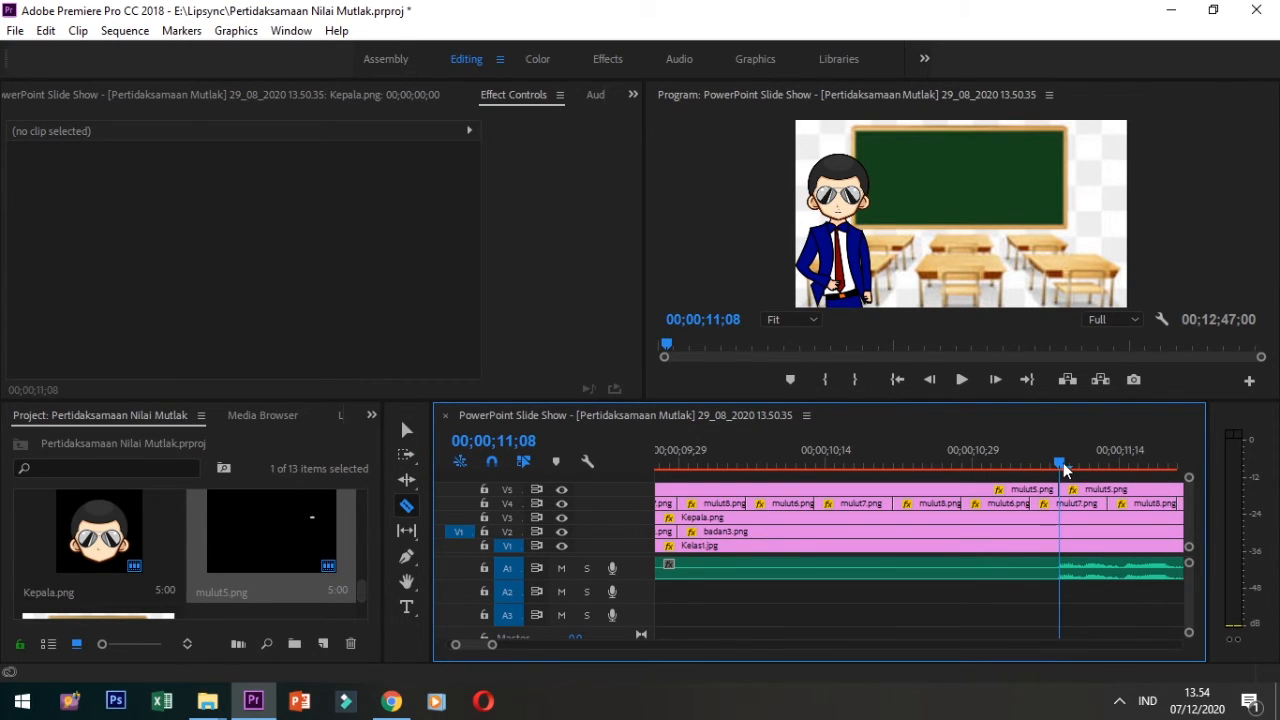
{"action": "left_click_drag", "start_coordinate": [1063, 470], "coordinate": [973, 513]}
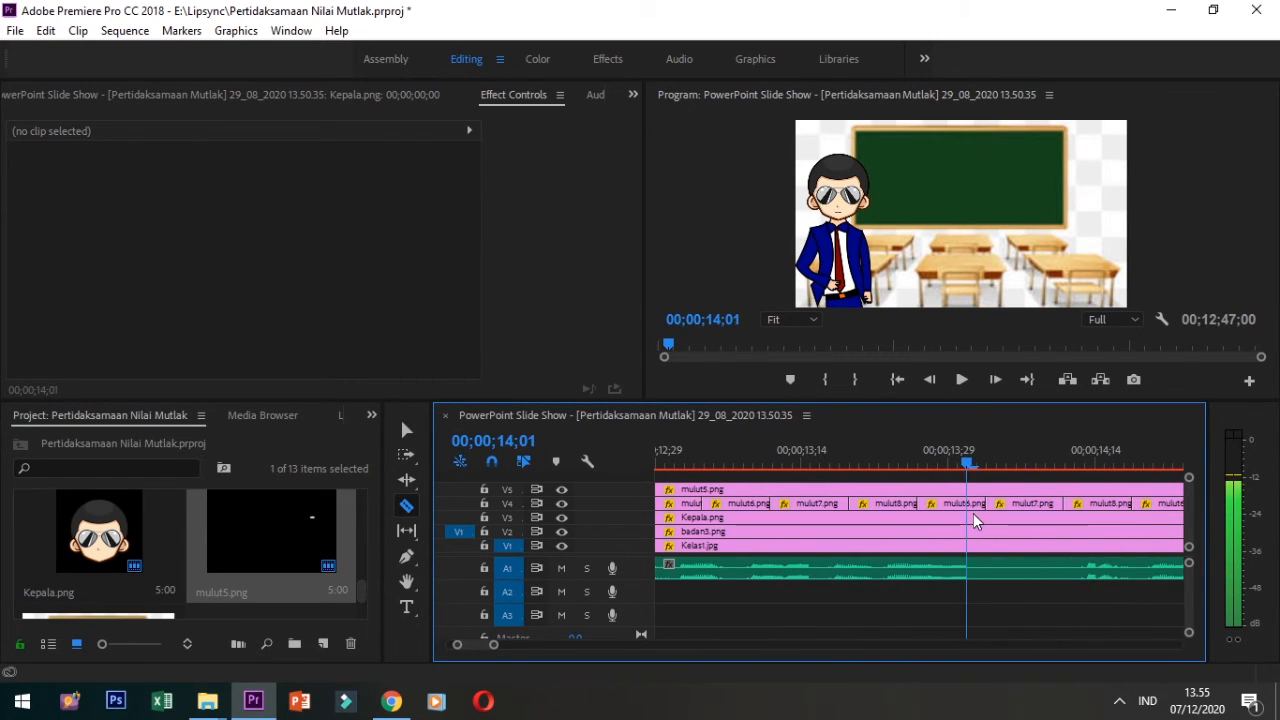
{"action": "left_click", "coordinate": [968, 489]}
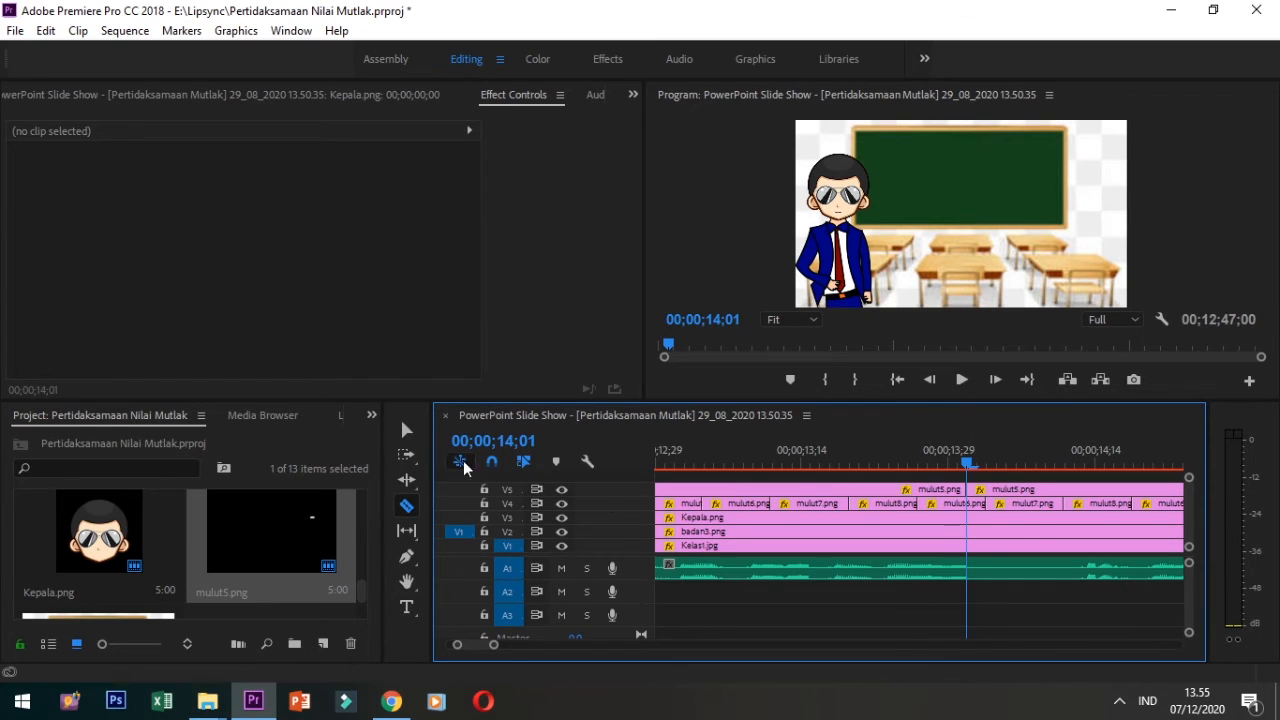
{"action": "left_click", "coordinate": [406, 429]}
{"action": "left_click", "coordinate": [841, 490]}
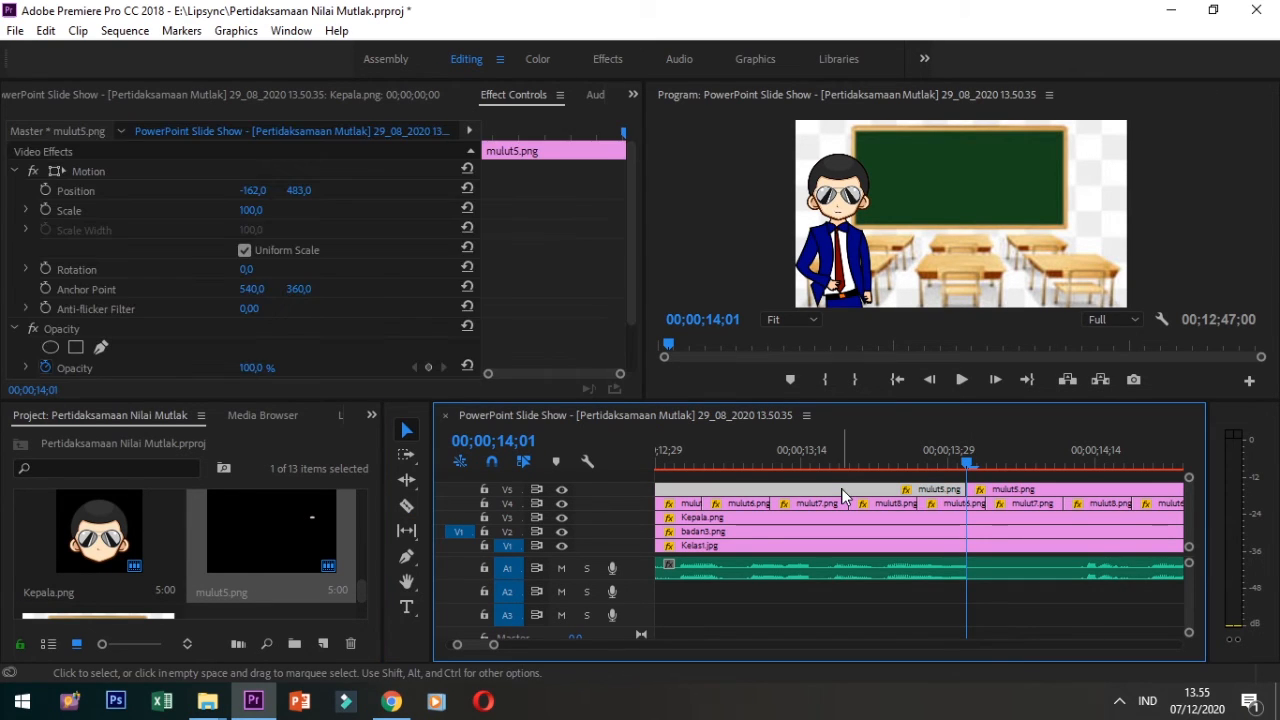
{"action": "key", "text": "Delete"}
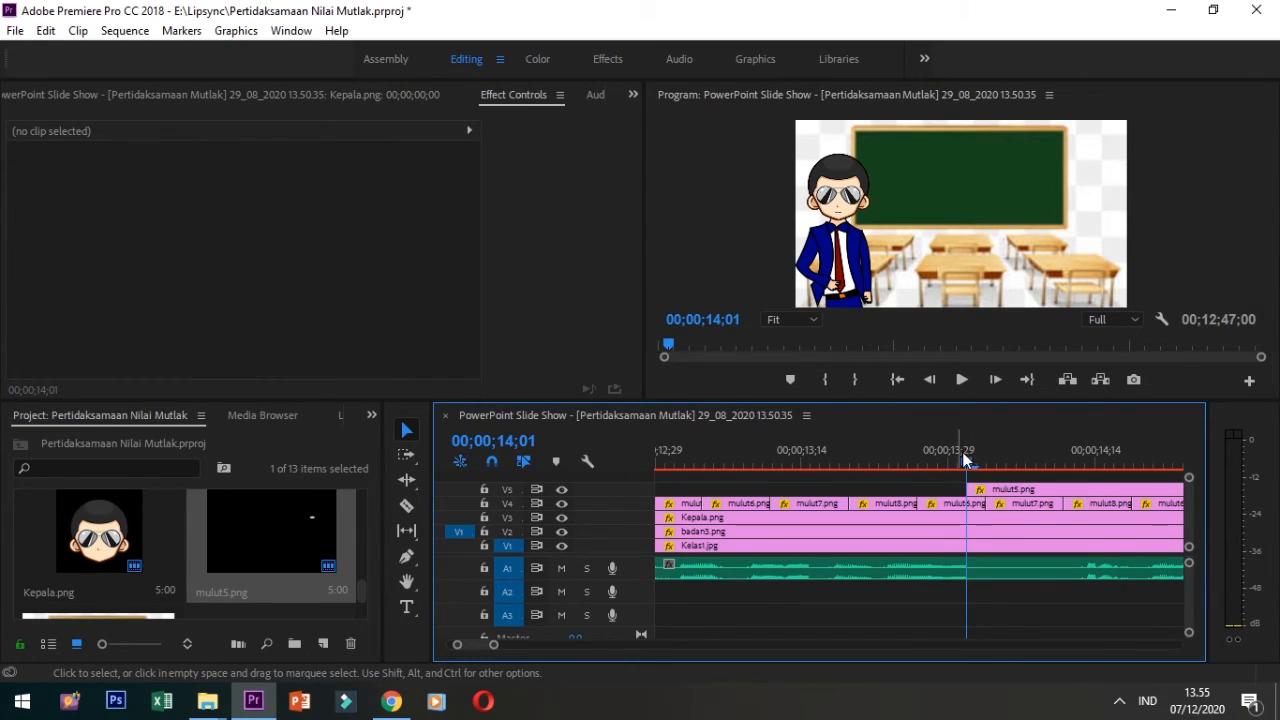
Split mulut5.png on V5 at 00;00;14;13 and 00;00;16;02, and delete the spoken segment between these cuts
{"action": "left_click_drag", "start_coordinate": [966, 457], "coordinate": [1086, 468]}
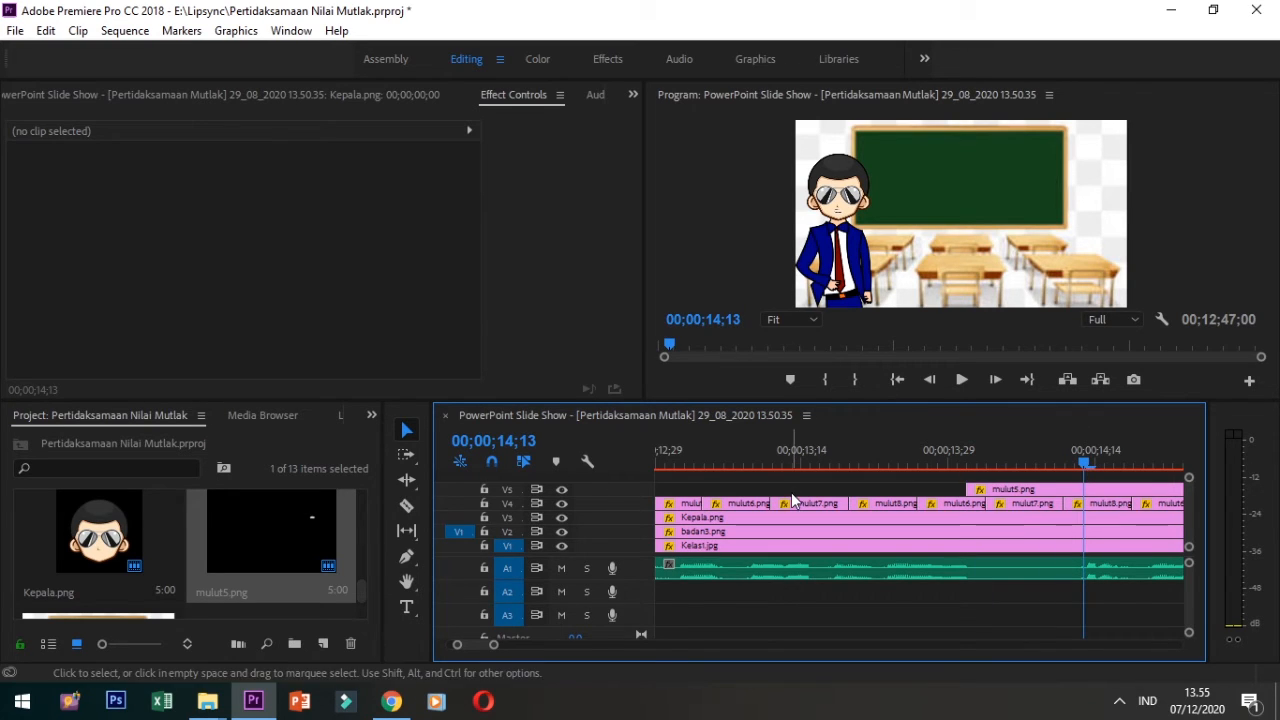
{"action": "left_click", "coordinate": [408, 505]}
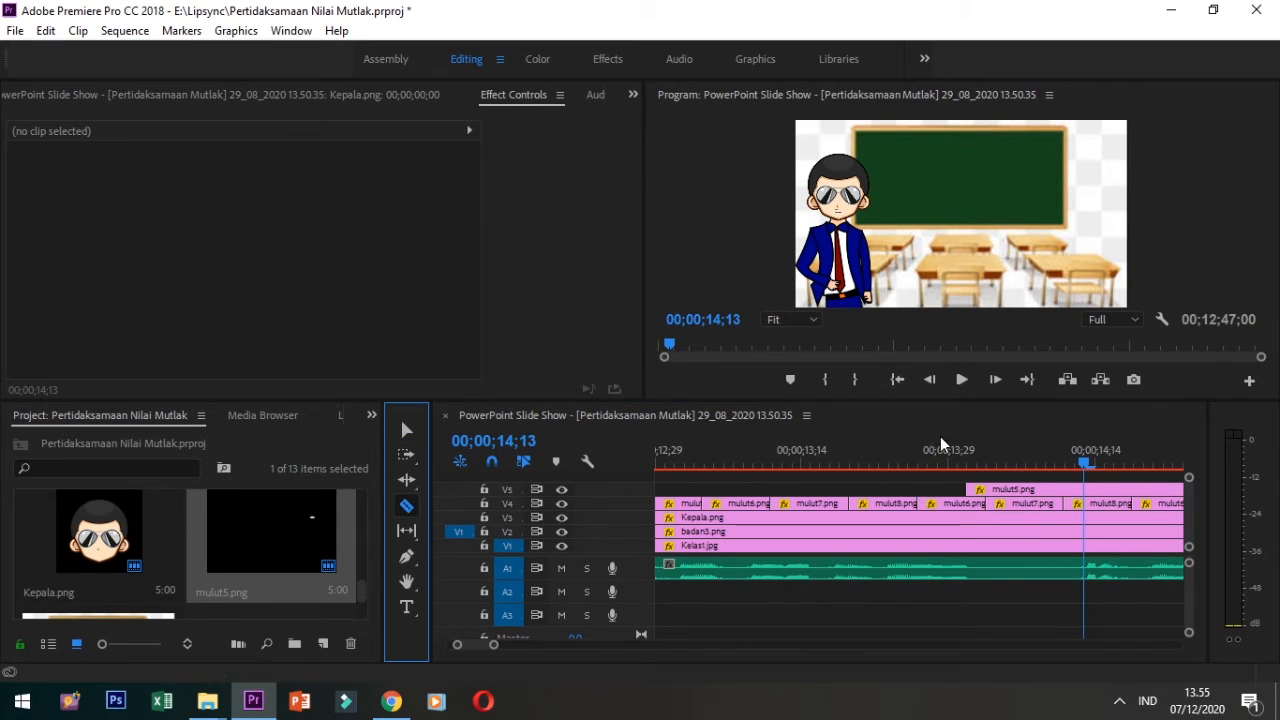
{"action": "left_click", "coordinate": [1088, 490]}
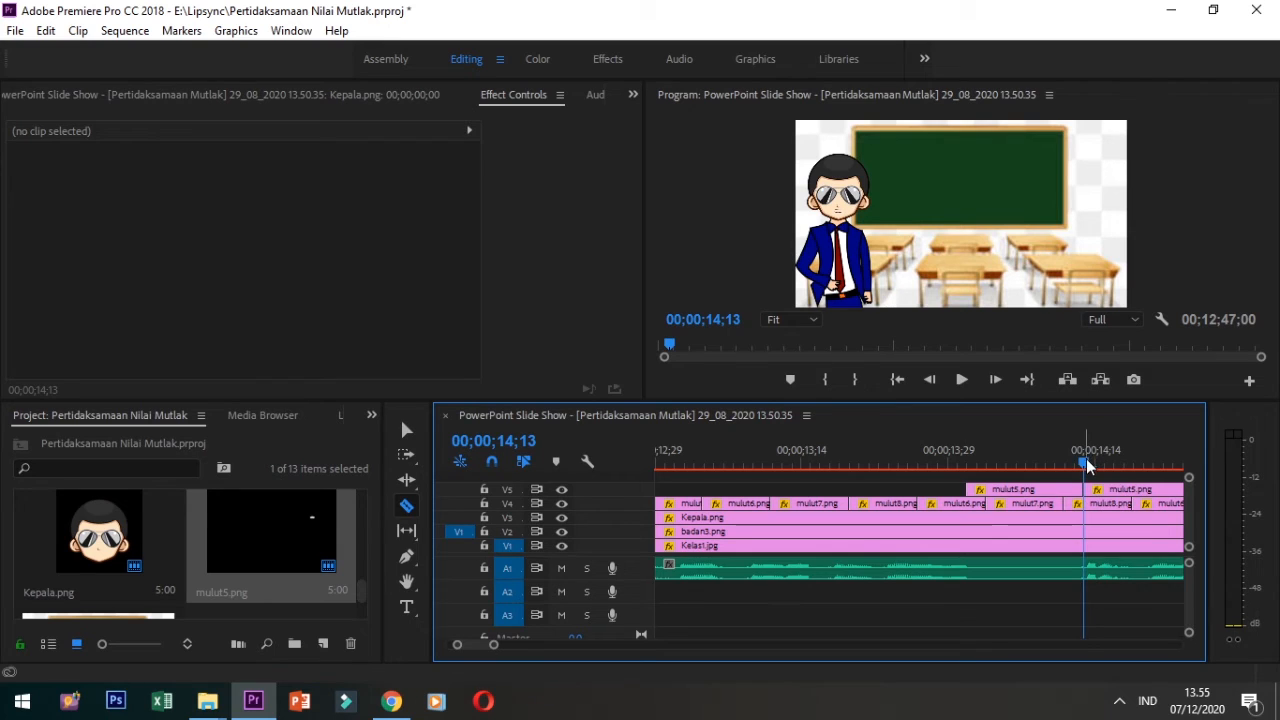
{"action": "left_click_drag", "start_coordinate": [1086, 460], "coordinate": [968, 491]}
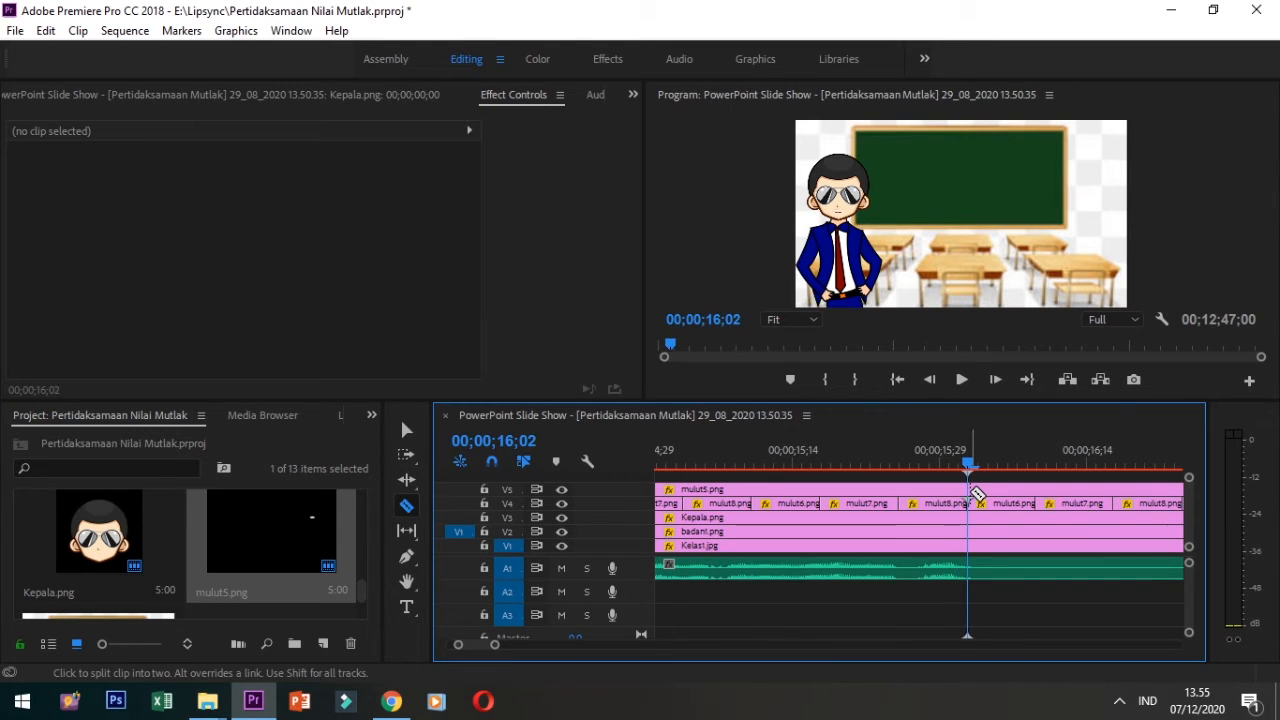
{"action": "left_click", "coordinate": [970, 491]}
{"action": "left_click", "coordinate": [407, 430]}
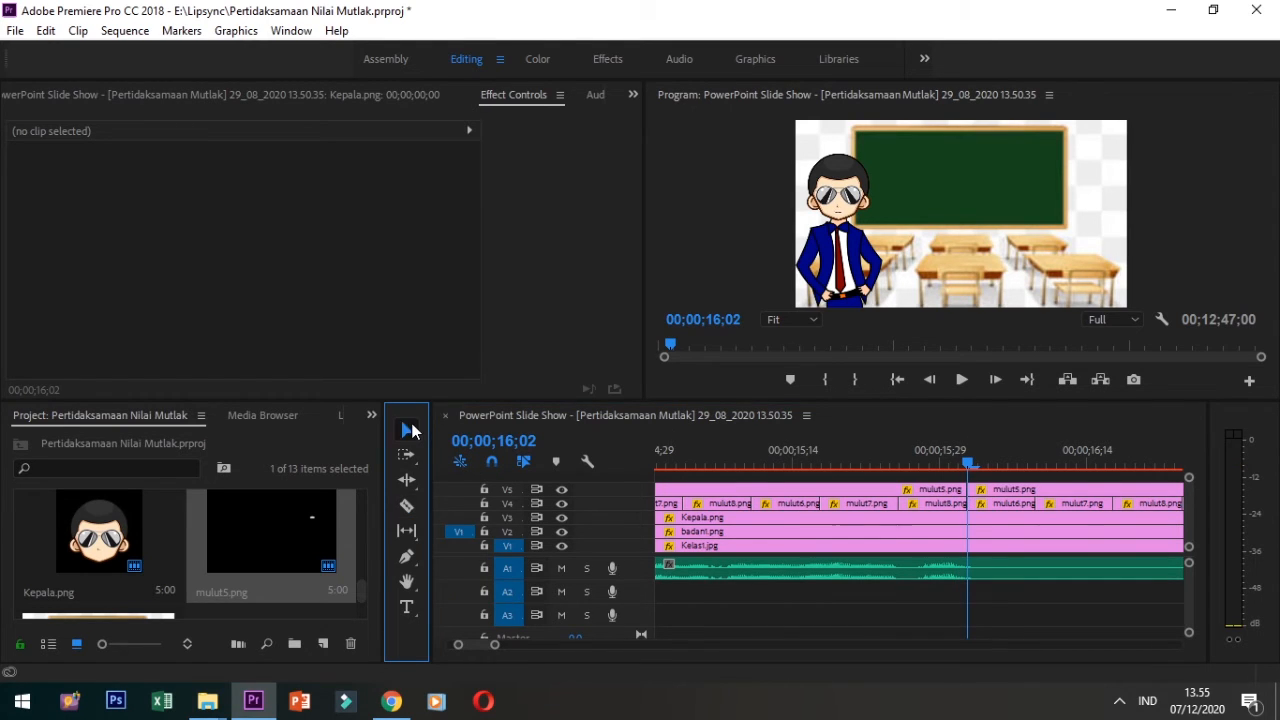
{"action": "left_click", "coordinate": [769, 490]}
{"action": "key", "text": "Delete"}
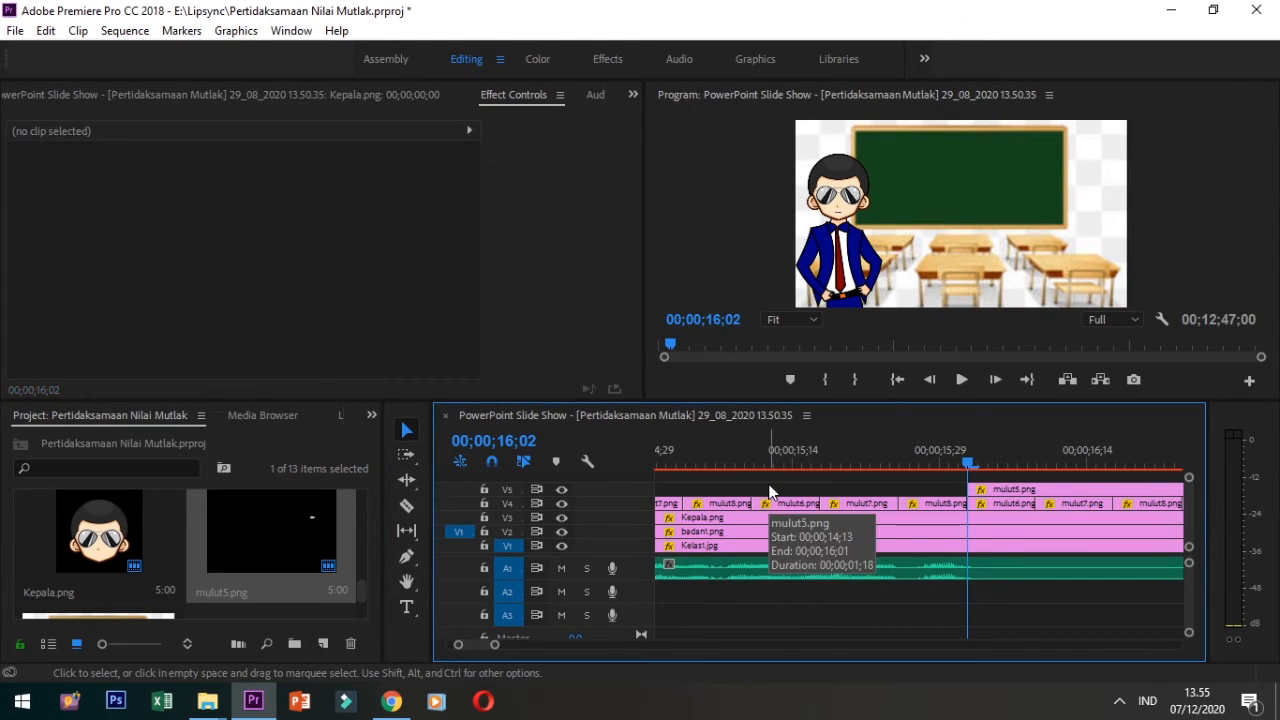
Cut mulut5.png on V5 at 00;00;17;00 and 00;00;22;18, and delete the part over speech between the two cuts
{"action": "left_click", "coordinate": [975, 461]}
{"action": "mouse_move", "coordinate": [1044, 470]}
{"action": "left_mouse_down"}
{"action": "mouse_move", "coordinate": [1170, 470]}
{"action": "mouse_move", "coordinate": [1196, 494]}
{"action": "mouse_move", "coordinate": [1033, 493]}
{"action": "left_mouse_up"}
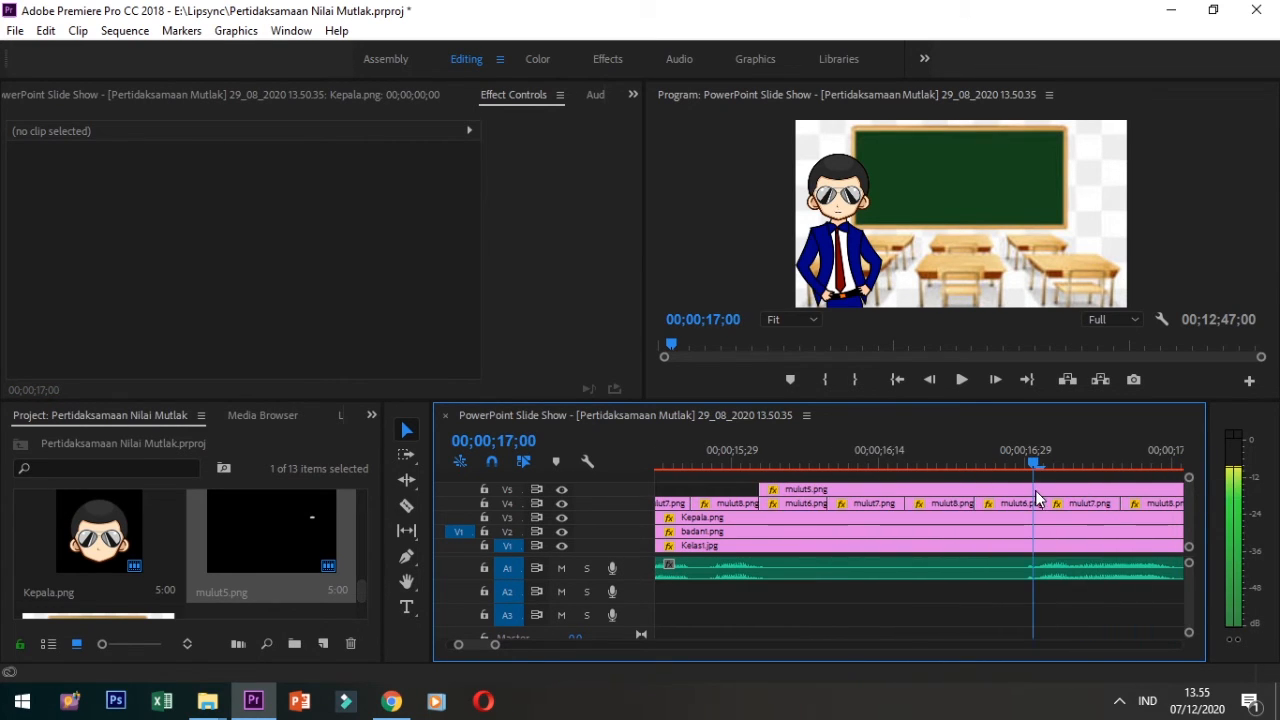
{"action": "left_click", "coordinate": [408, 507]}
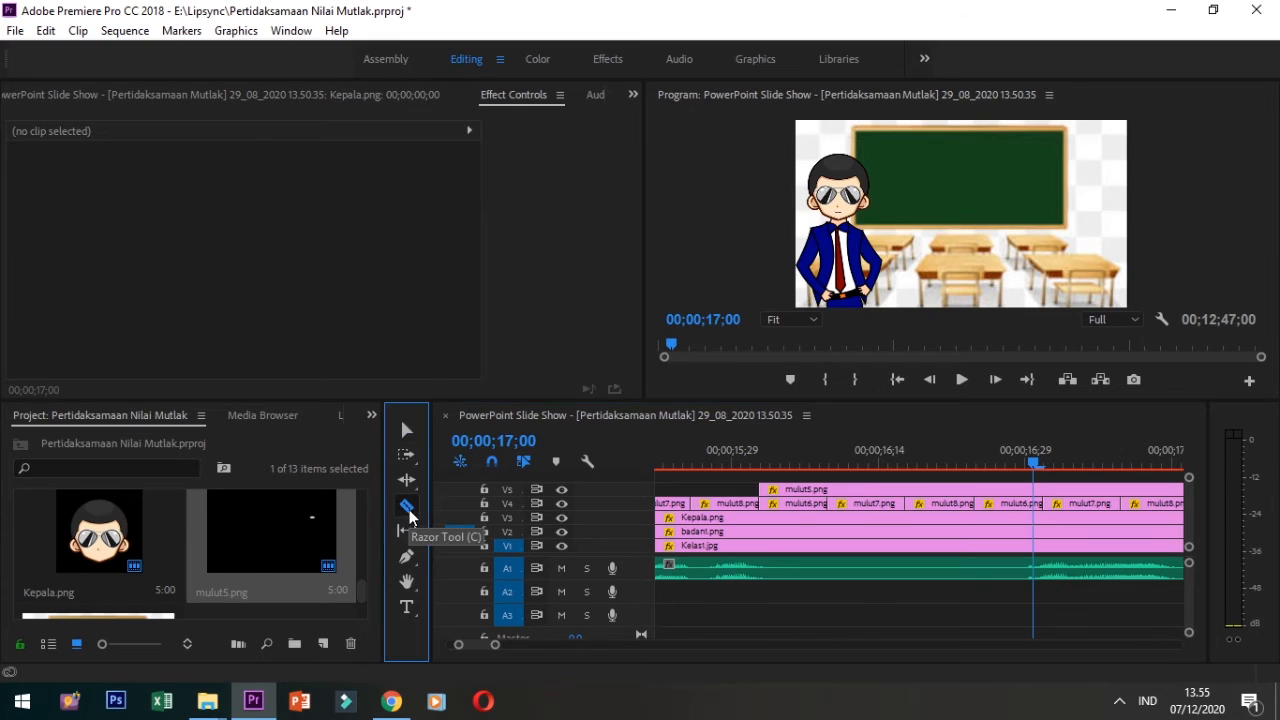
{"action": "left_click", "coordinate": [1036, 490]}
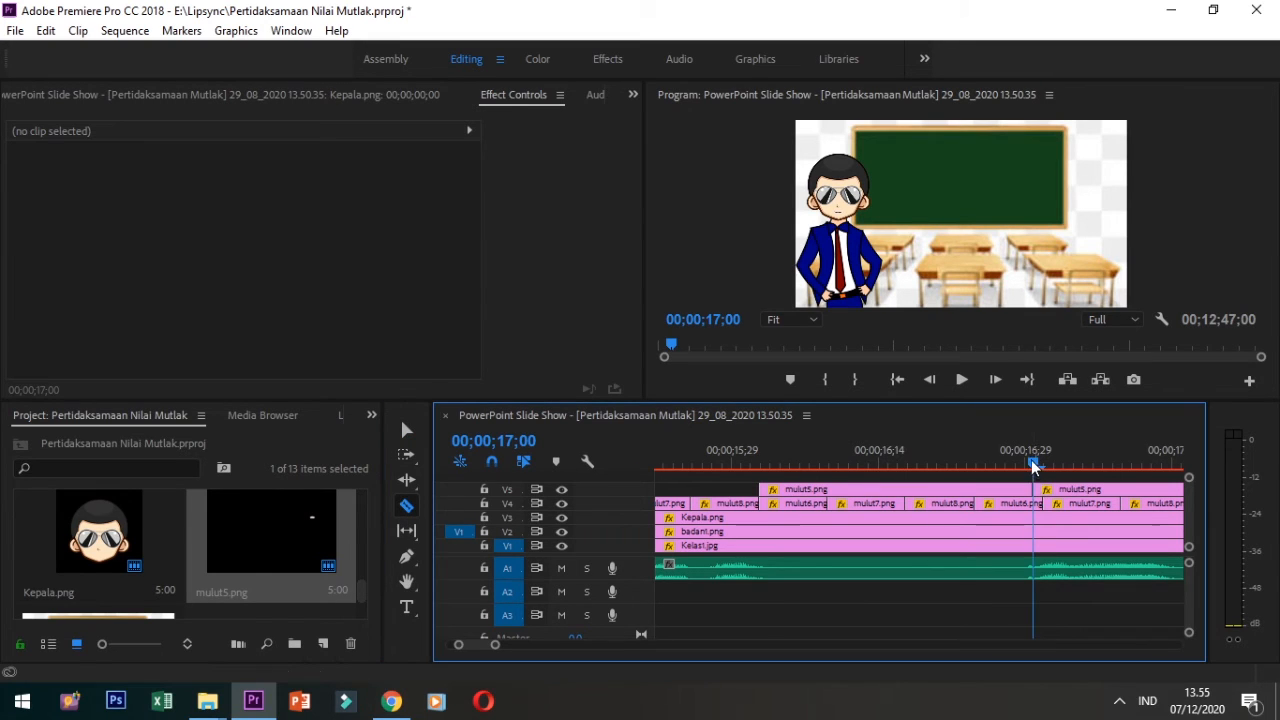
{"action": "left_click_drag", "start_coordinate": [1031, 462], "coordinate": [1003, 494]}
{"action": "left_click", "coordinate": [1013, 492]}
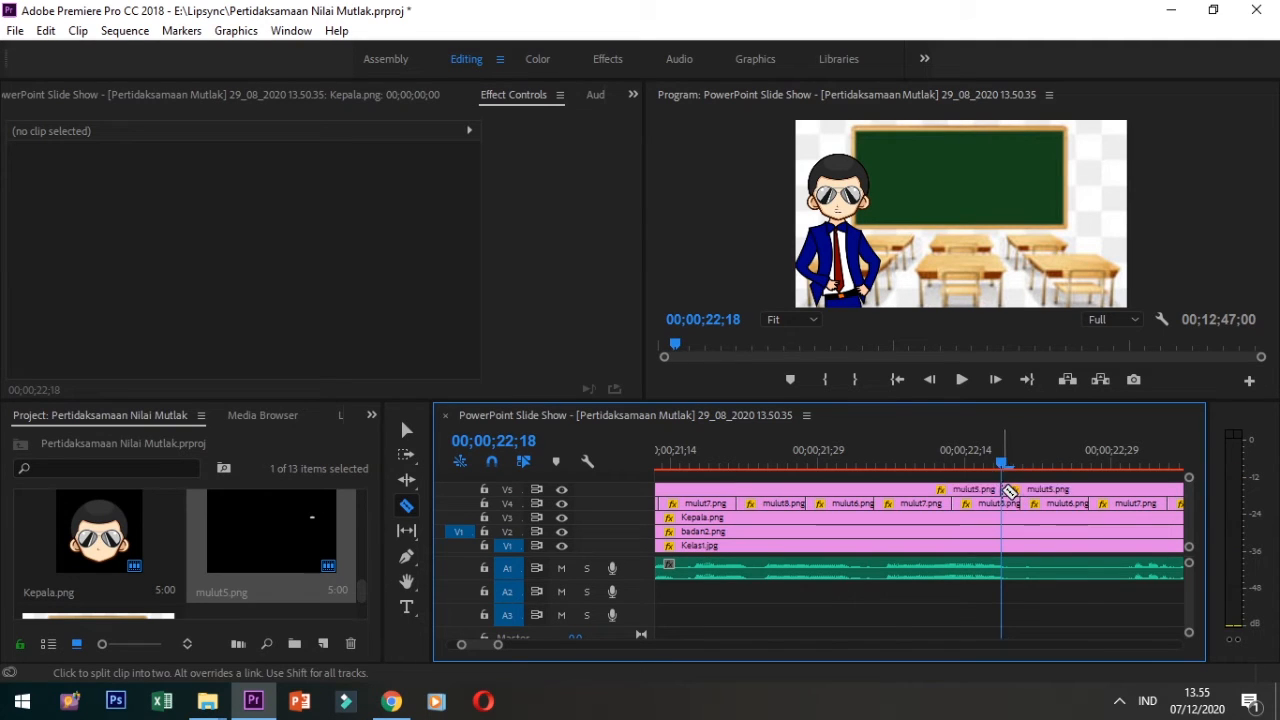
{"action": "left_click", "coordinate": [406, 430]}
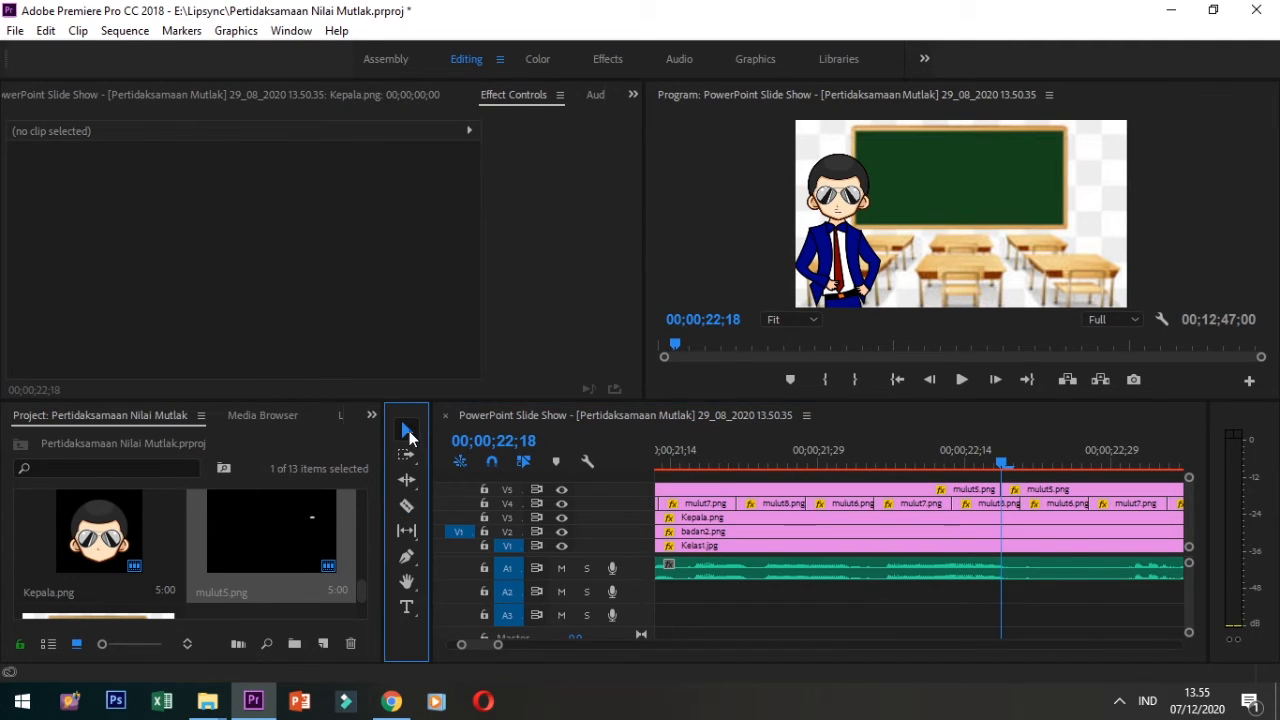
{"action": "left_click", "coordinate": [792, 491]}
{"action": "key", "text": "Delete"}
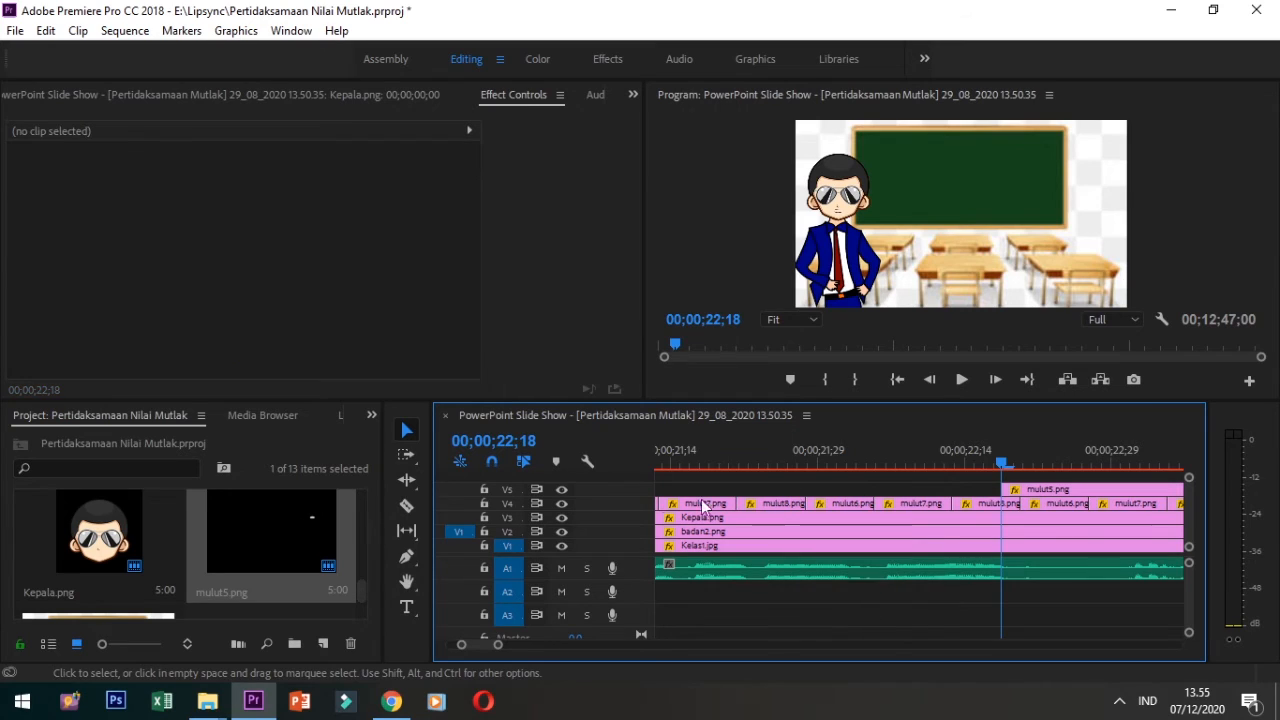
Split mulut5.png on V5 where speech resumes after the 00;00;22;18 pause and at 00;00;24;21, and delete the segment between these cuts
{"action": "left_click", "coordinate": [407, 505]}
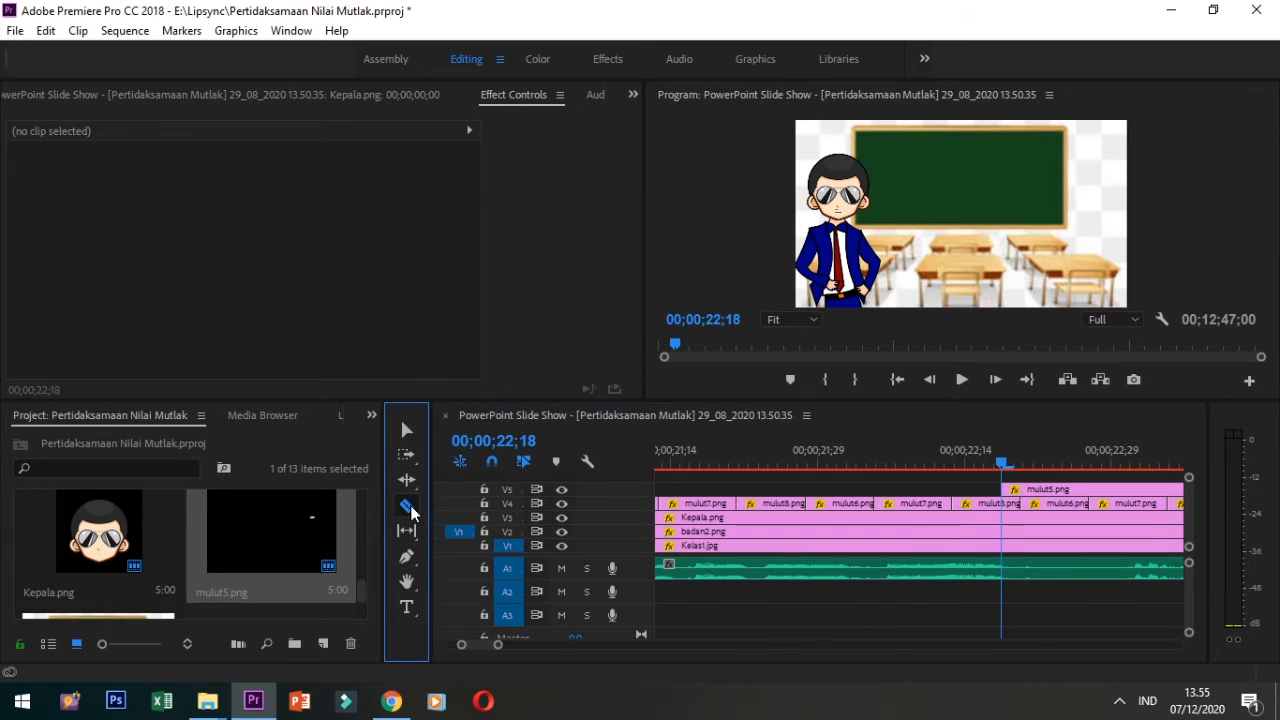
{"action": "left_click", "coordinate": [1141, 490]}
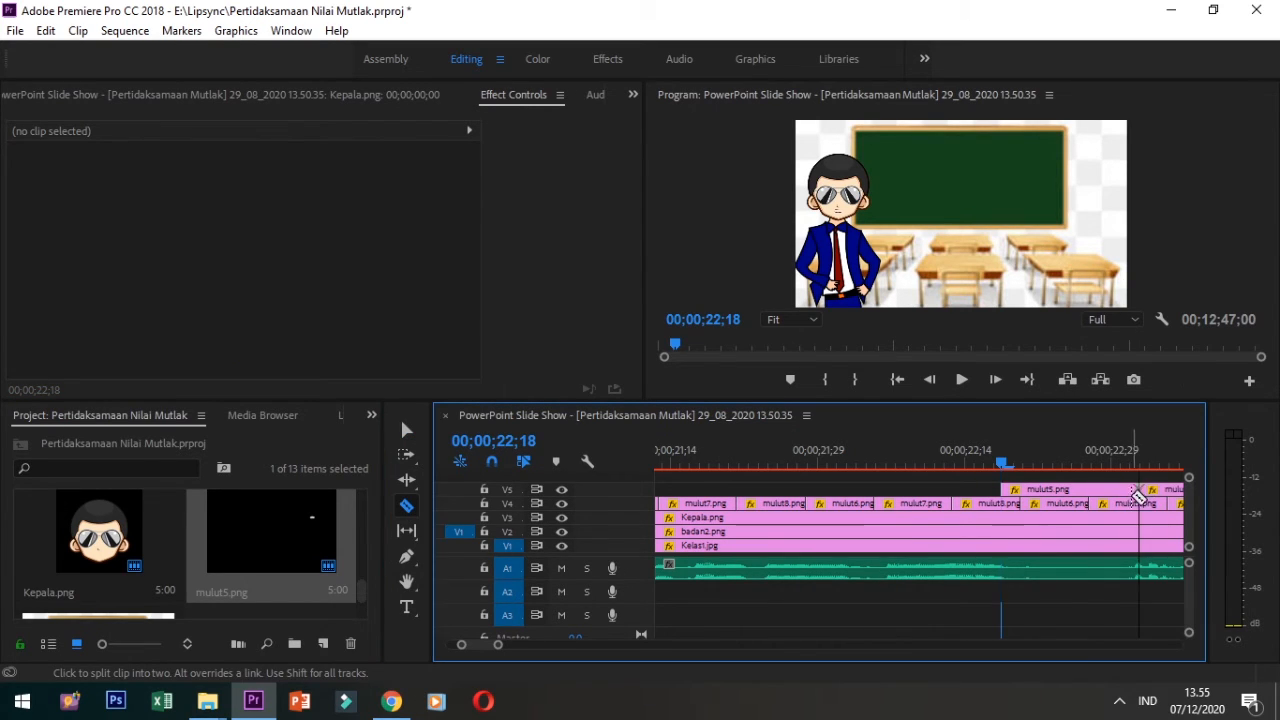
{"action": "mouse_move", "coordinate": [1001, 466]}
{"action": "left_mouse_down"}
{"action": "mouse_move", "coordinate": [1194, 465]}
{"action": "mouse_move", "coordinate": [1135, 466]}
{"action": "mouse_move", "coordinate": [1201, 476]}
{"action": "mouse_move", "coordinate": [1015, 485]}
{"action": "left_mouse_up"}
{"action": "left_click", "coordinate": [1013, 490]}
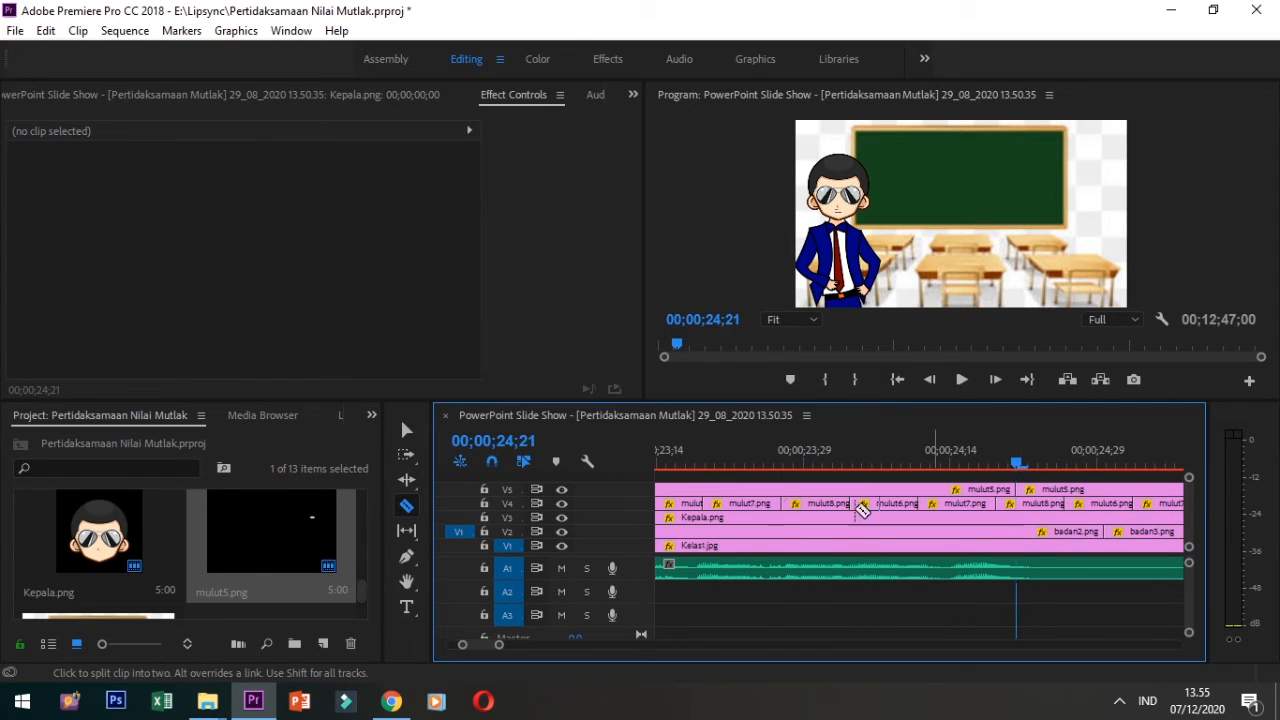
{"action": "left_click", "coordinate": [407, 431]}
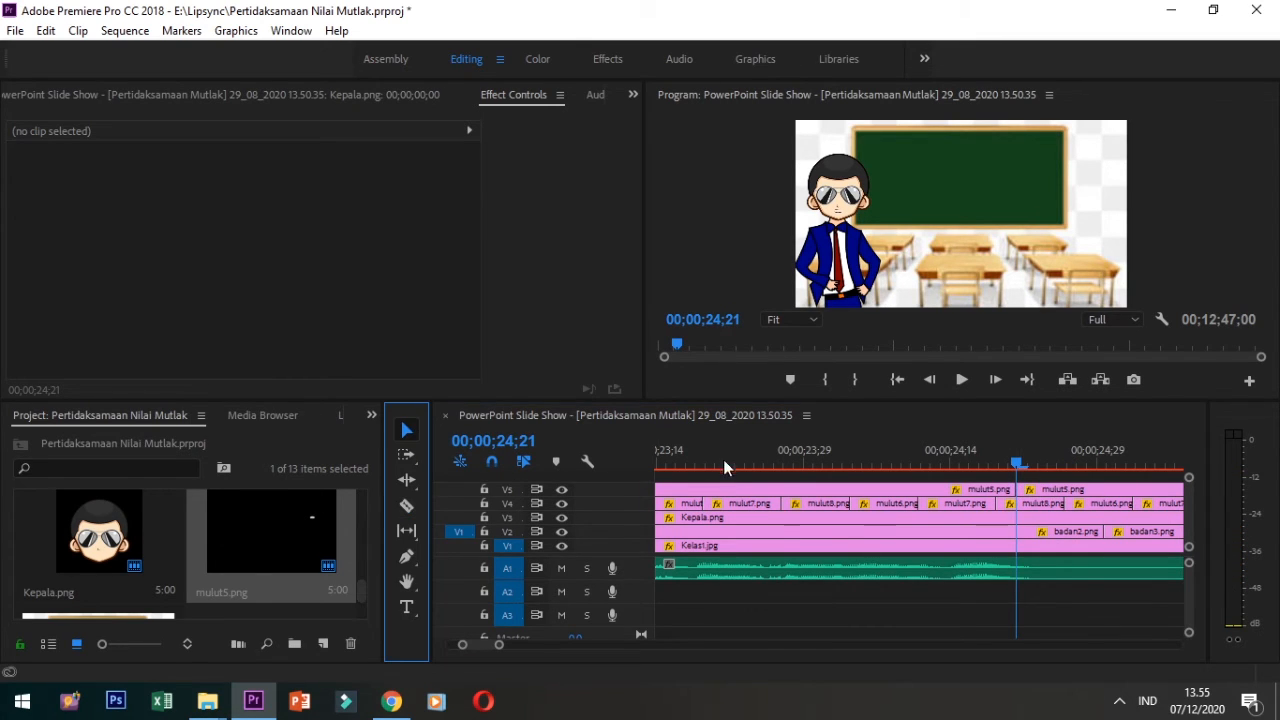
{"action": "left_click", "coordinate": [783, 494]}
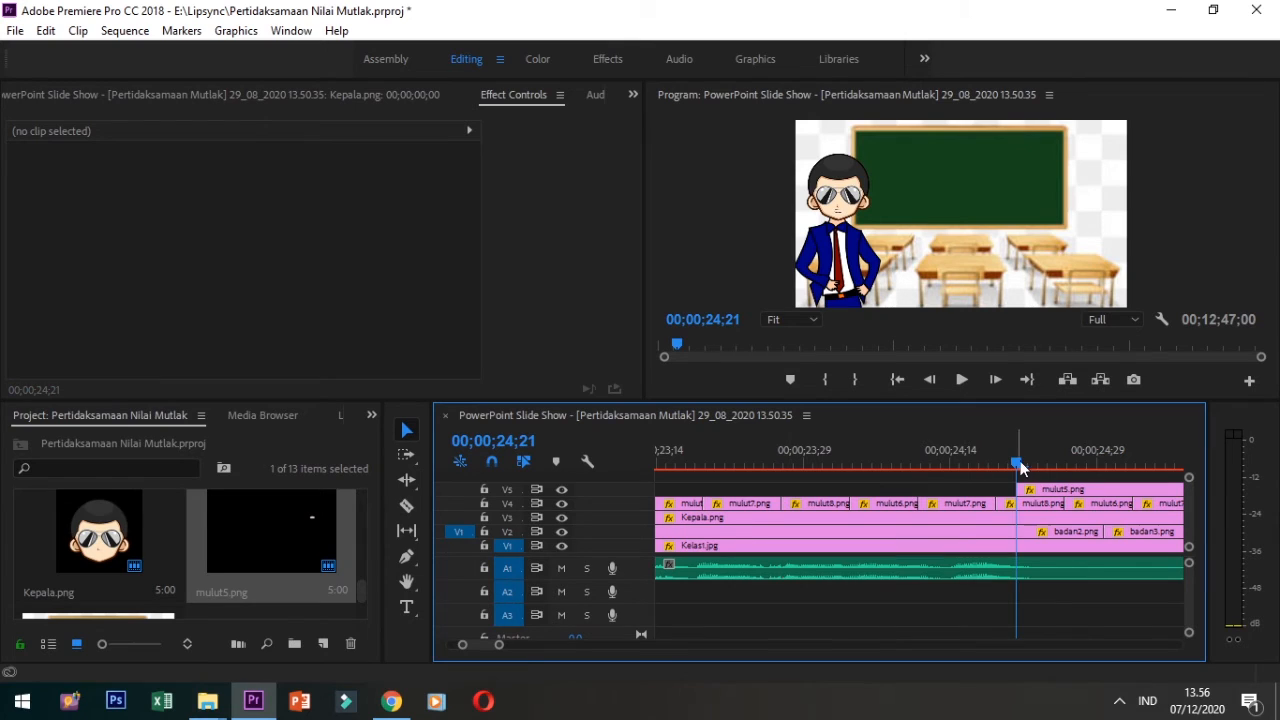
Split mulut5.png on V5 at 00;00;25;14 and 00;00;26;05, and delete the spoken segment between them
{"action": "left_click_drag", "start_coordinate": [1017, 464], "coordinate": [1090, 475]}
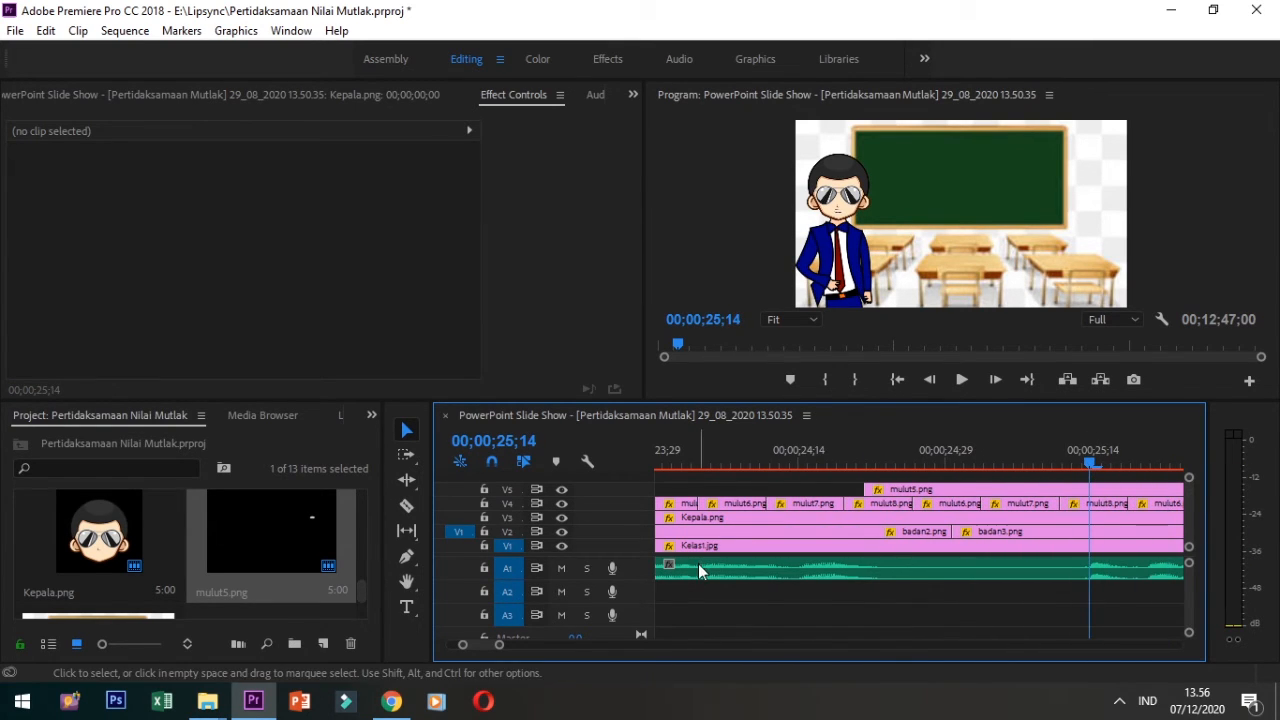
{"action": "left_click", "coordinate": [402, 509]}
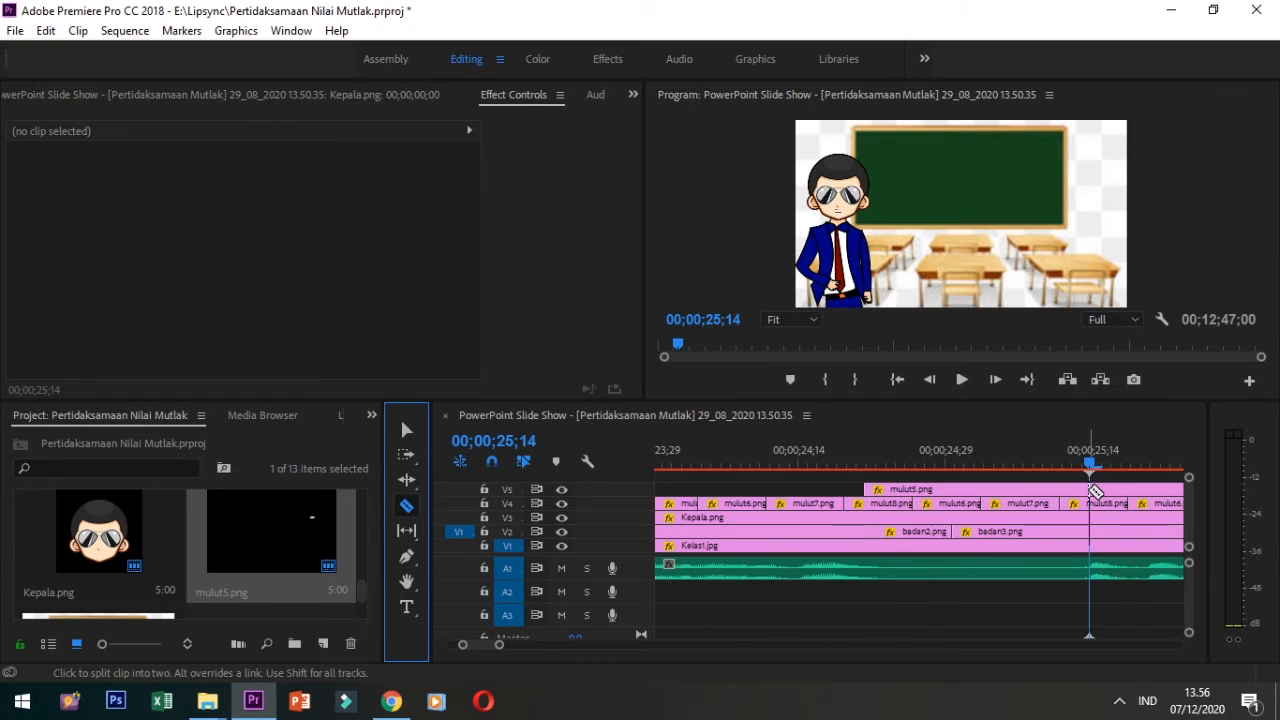
{"action": "left_click_drag", "start_coordinate": [1092, 455], "coordinate": [970, 503]}
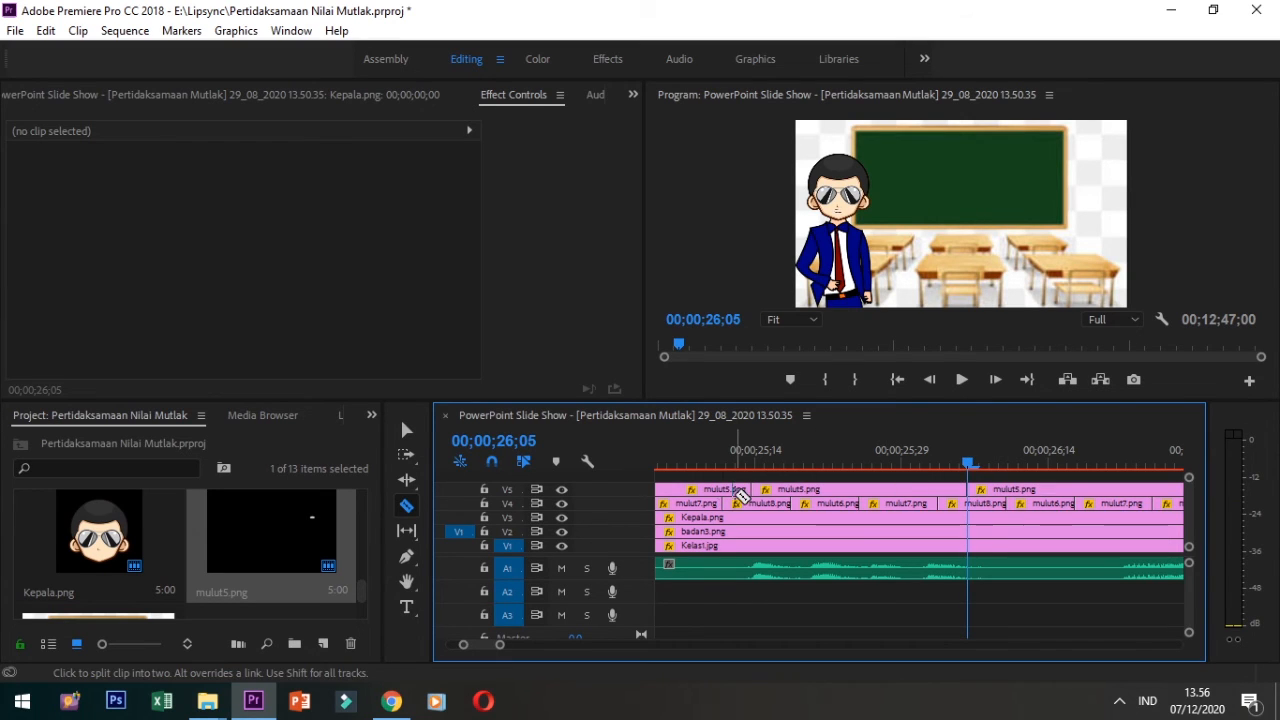
{"action": "key", "text": "v"}
{"action": "left_click", "coordinate": [775, 490]}
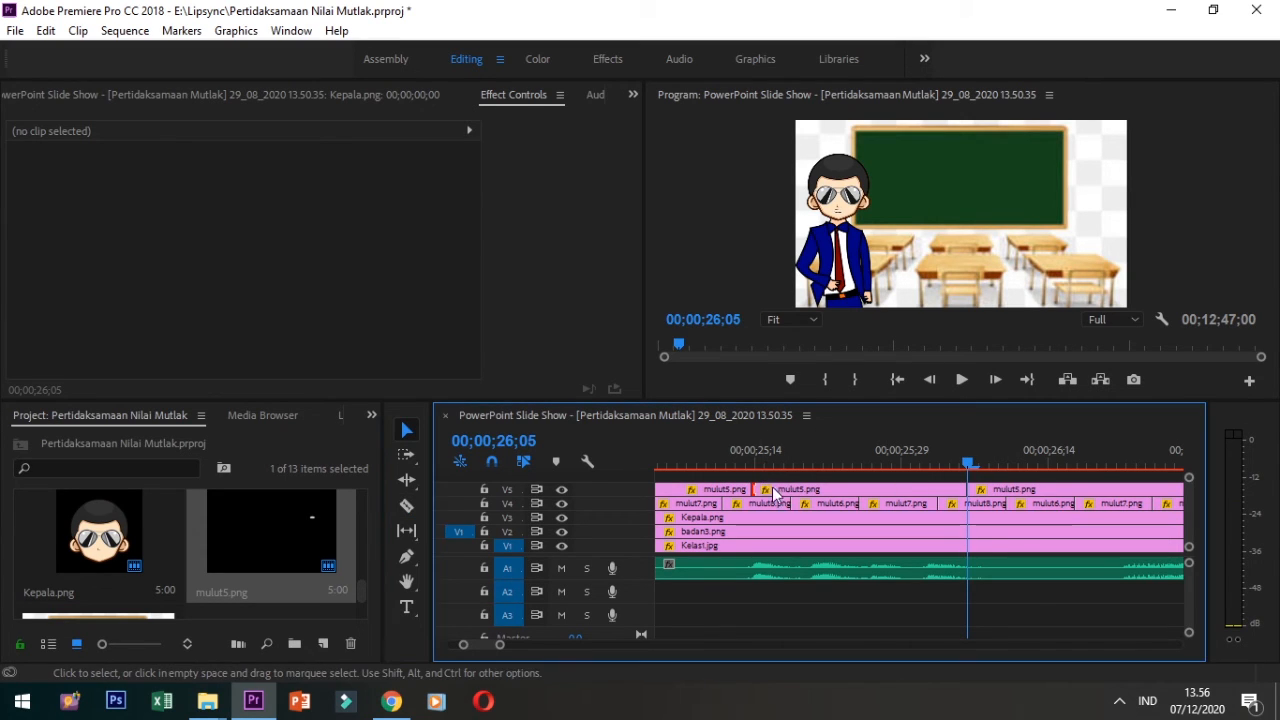
{"action": "key", "text": "Delete"}
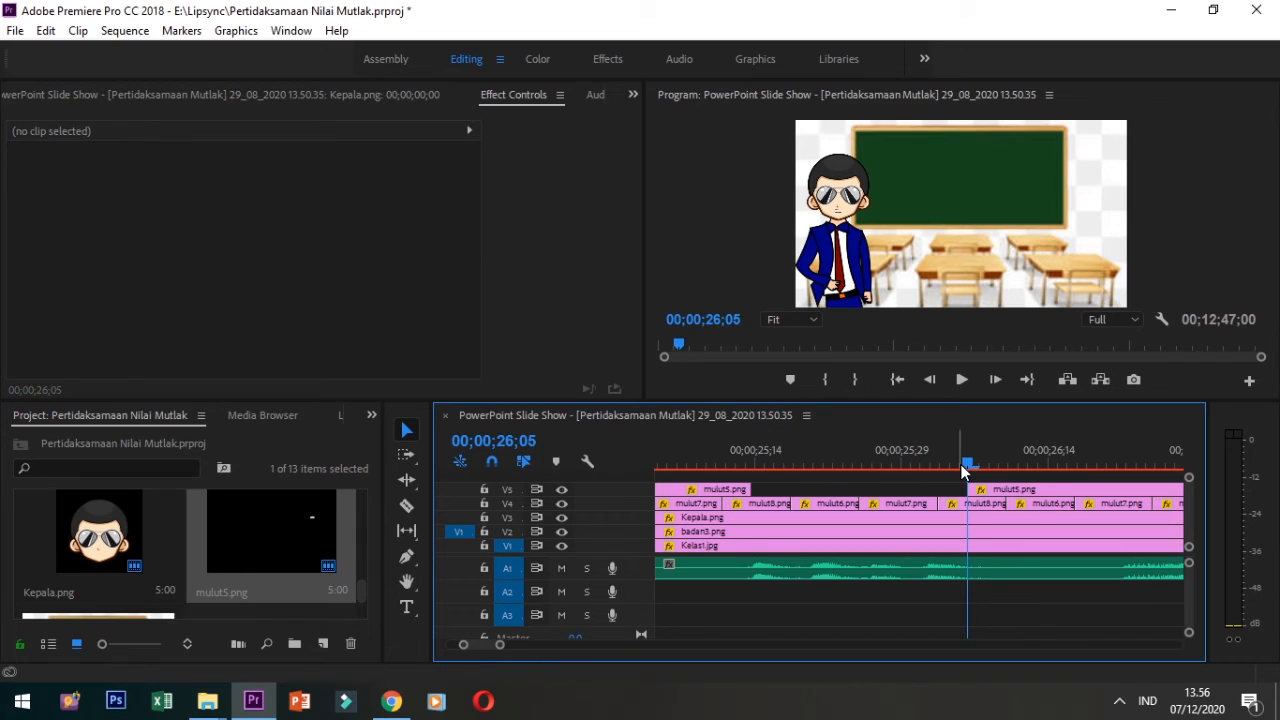
Cut mulut5.png on V5 at 00;00;26;21, 00;00;27;00 and 00;00;27;10, and delete the spoken segment between the first two cuts
{"action": "left_click_drag", "start_coordinate": [964, 464], "coordinate": [1118, 497]}
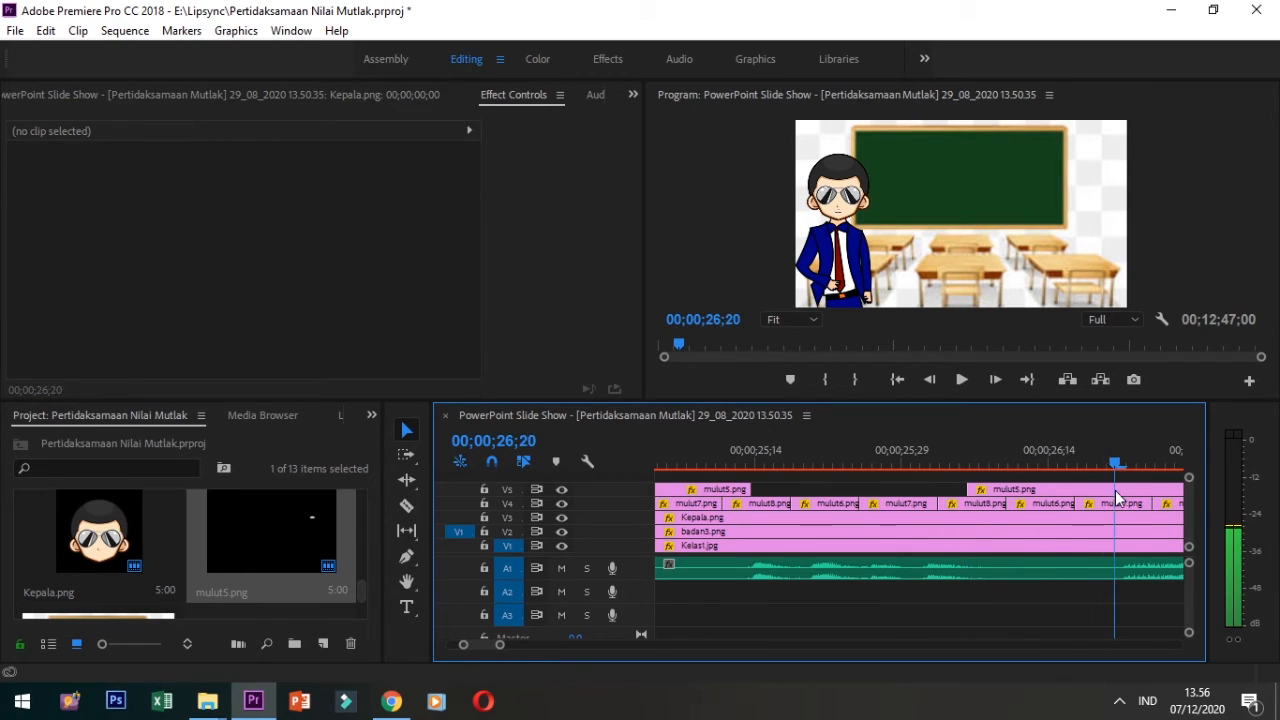
{"action": "left_click", "coordinate": [406, 505]}
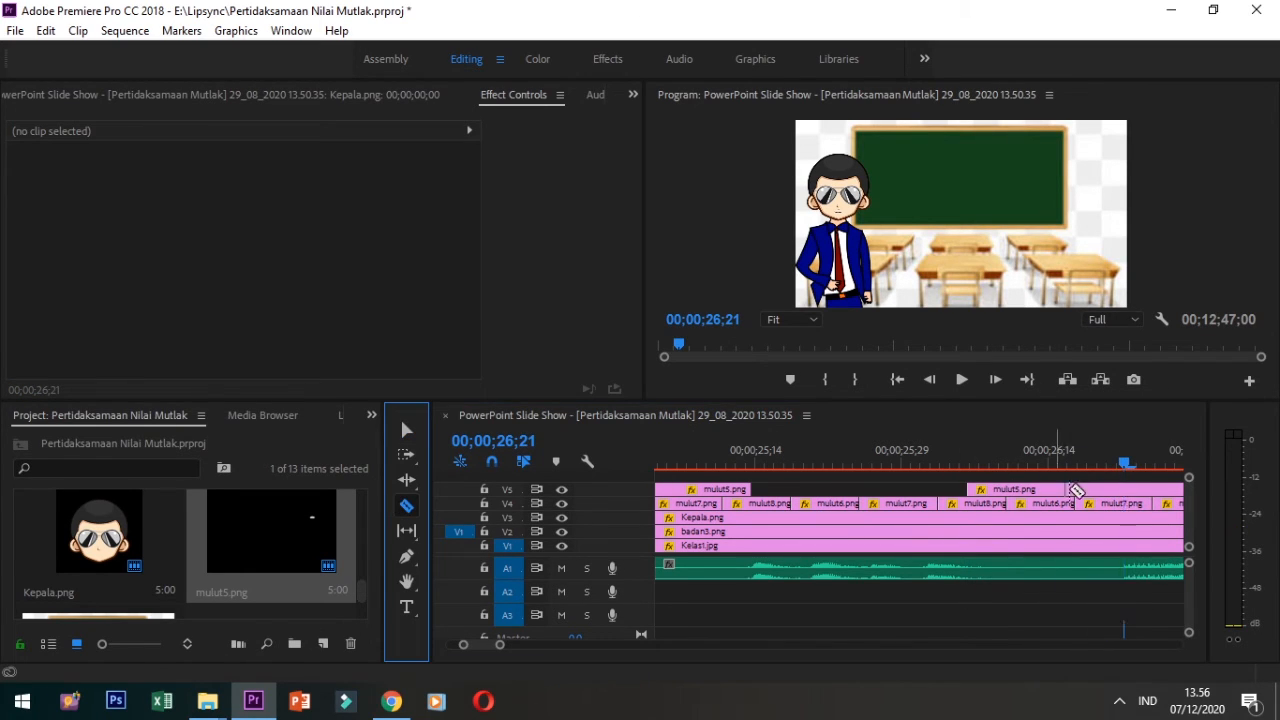
{"action": "left_click", "coordinate": [1127, 494]}
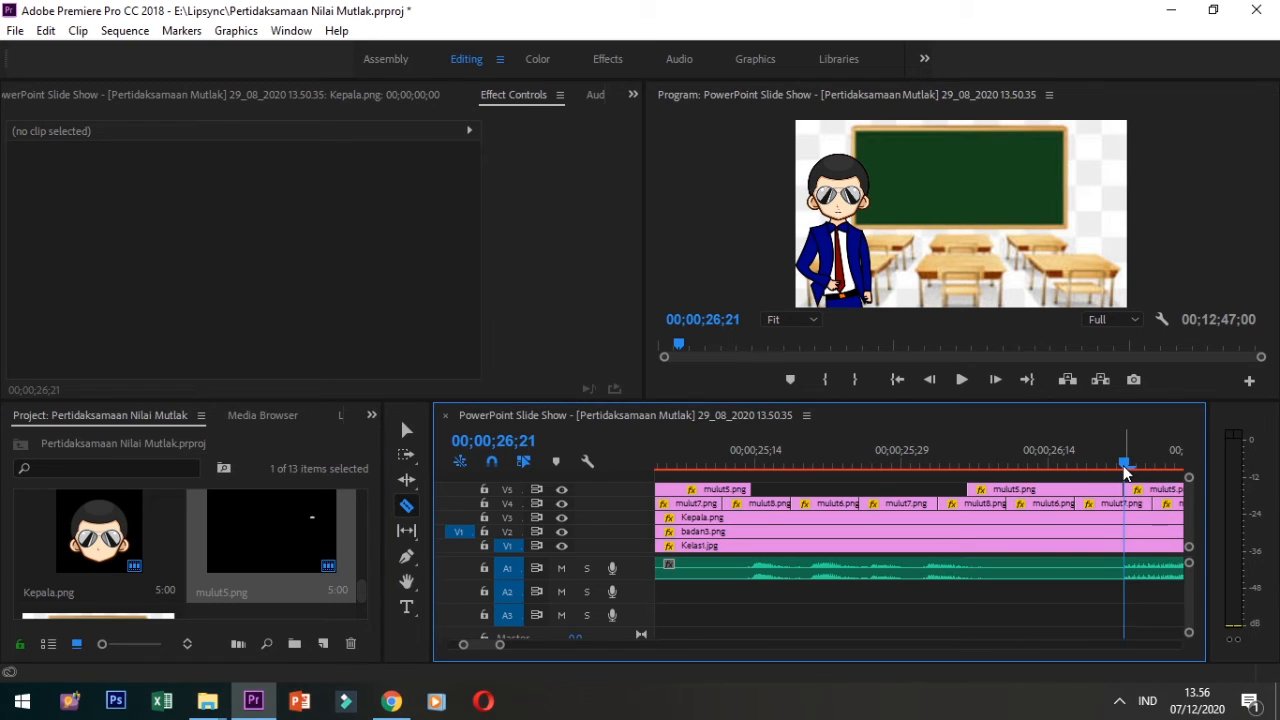
{"action": "key", "text": "space"}
{"action": "left_click_drag", "start_coordinate": [943, 462], "coordinate": [930, 508]}
{"action": "left_click", "coordinate": [932, 492]}
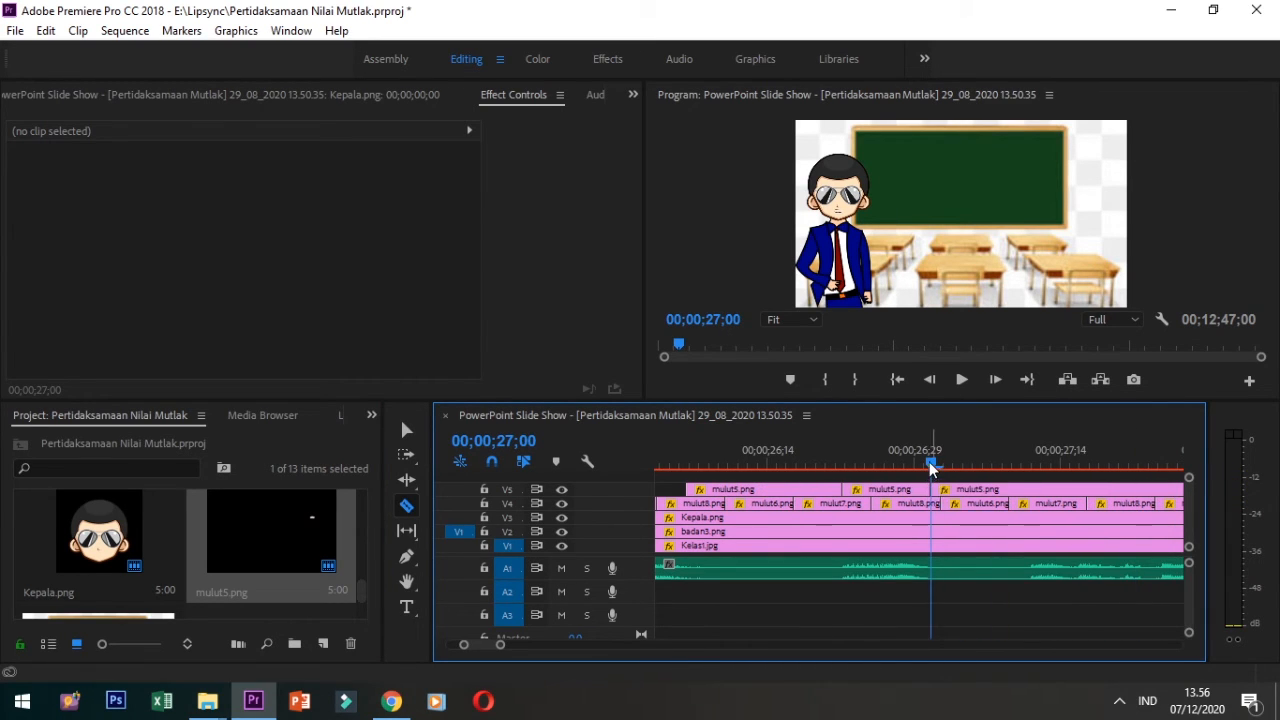
{"action": "left_click_drag", "start_coordinate": [932, 462], "coordinate": [1030, 490]}
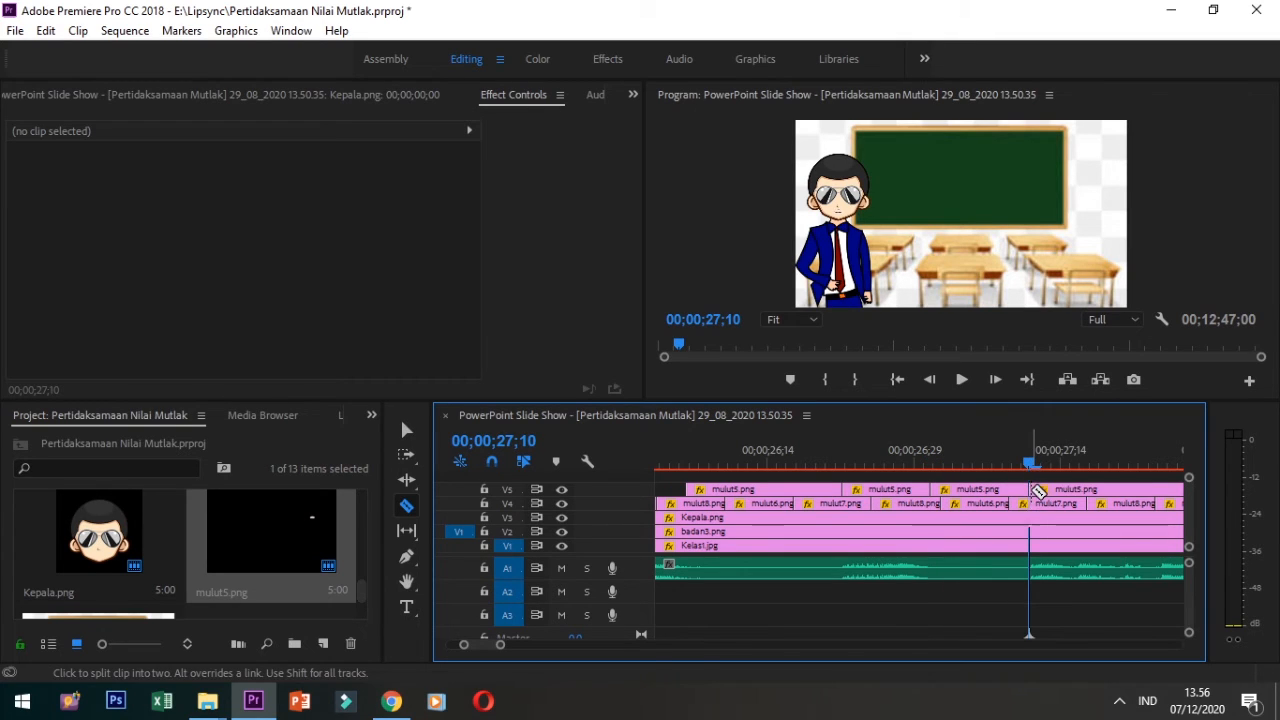
{"action": "left_click", "coordinate": [405, 432]}
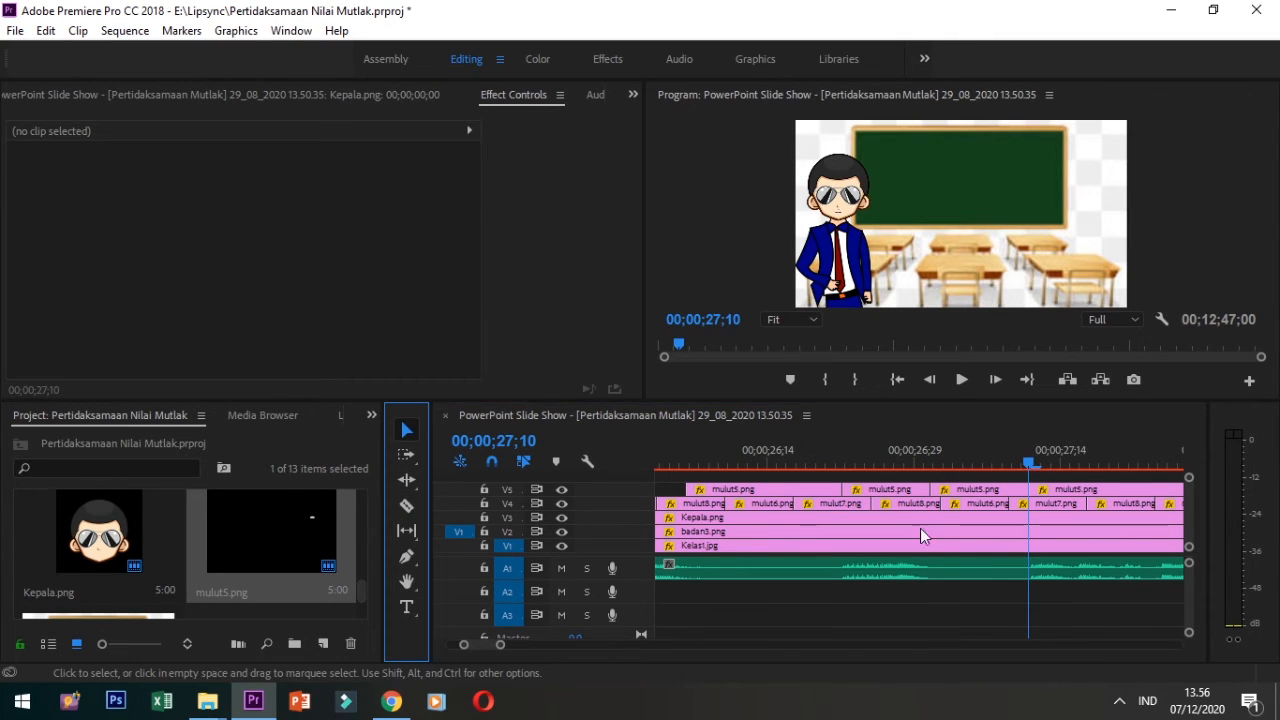
{"action": "left_click", "coordinate": [898, 492]}
{"action": "key", "text": "Delete"}
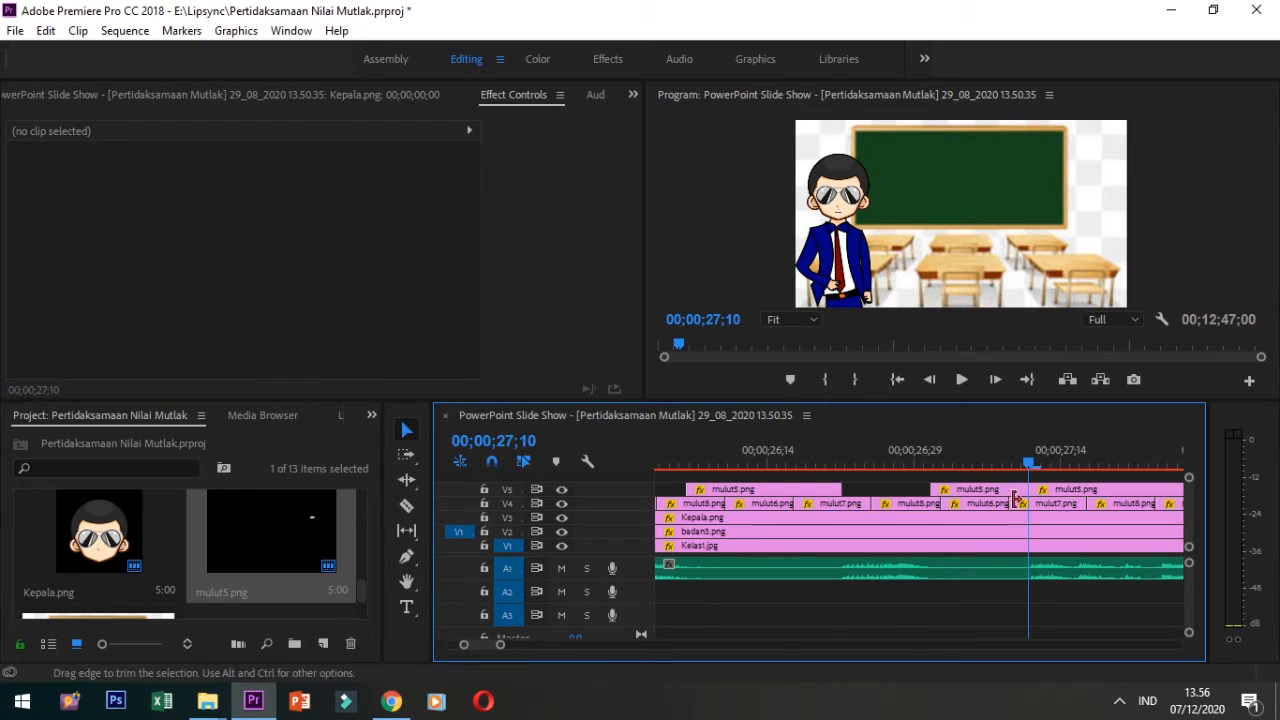
Split mulut5.png on V5 at 00;00;29;22 and 00;00;30;01, and delete the spoken segment from 00;00;27;10 to 00;00;29;22
{"action": "left_click_drag", "start_coordinate": [1028, 465], "coordinate": [947, 491]}
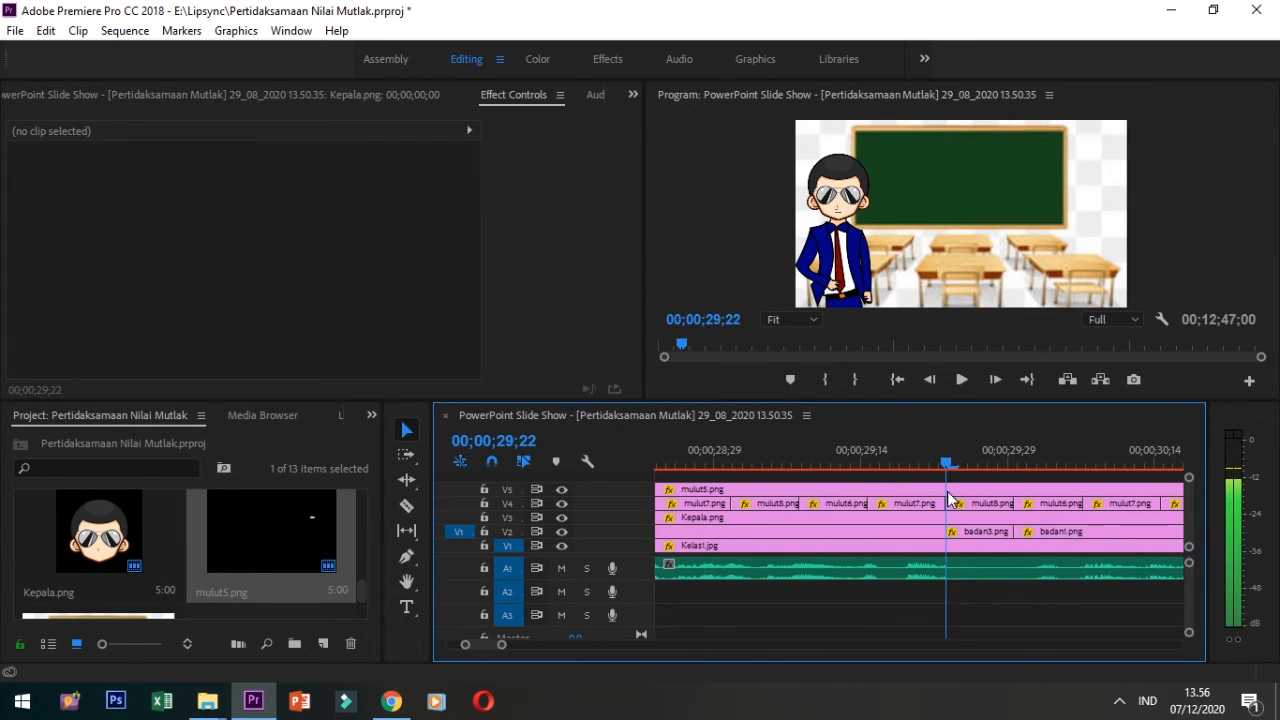
{"action": "left_click", "coordinate": [408, 505]}
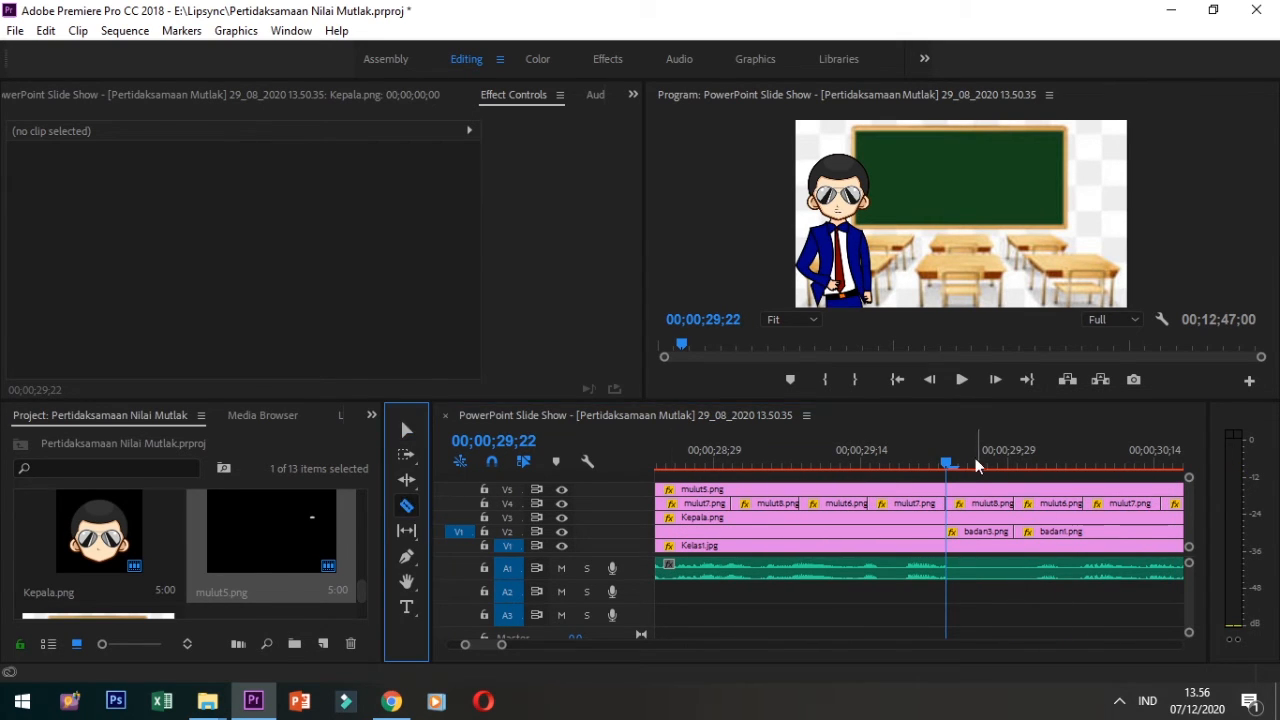
{"action": "left_click", "coordinate": [952, 491]}
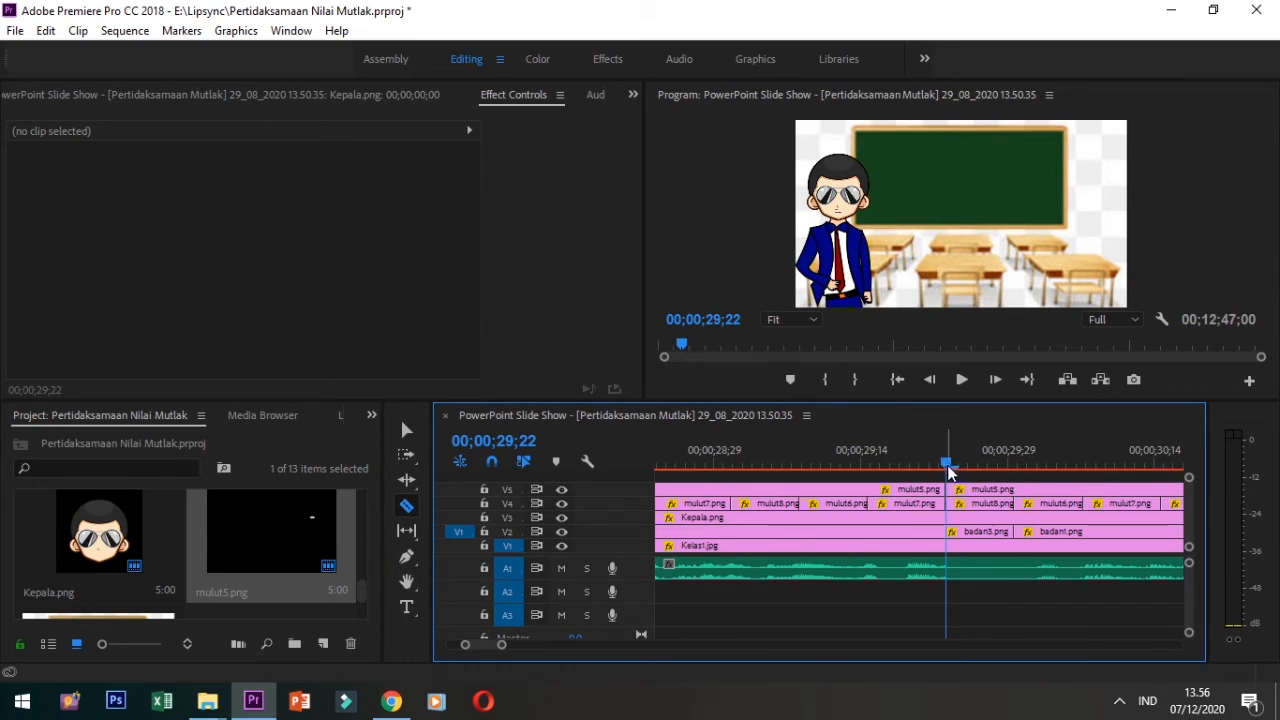
{"action": "left_click_drag", "start_coordinate": [946, 465], "coordinate": [1038, 484]}
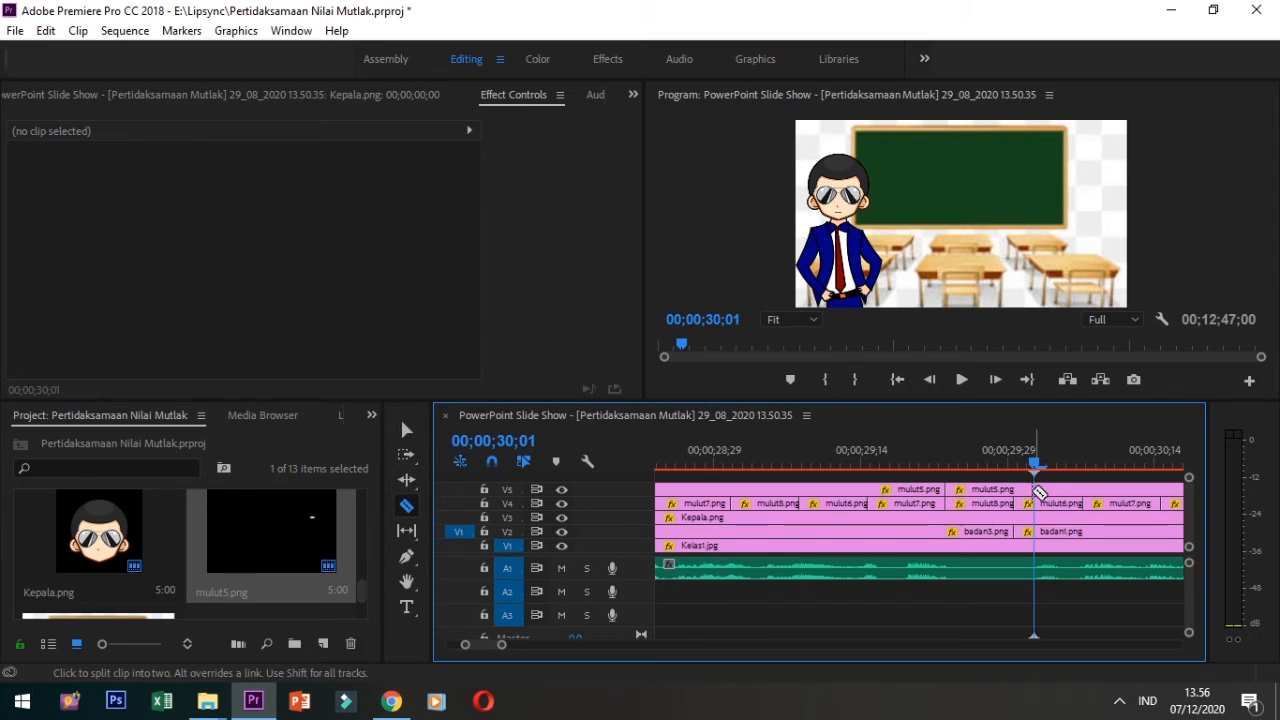
{"action": "left_click", "coordinate": [406, 430]}
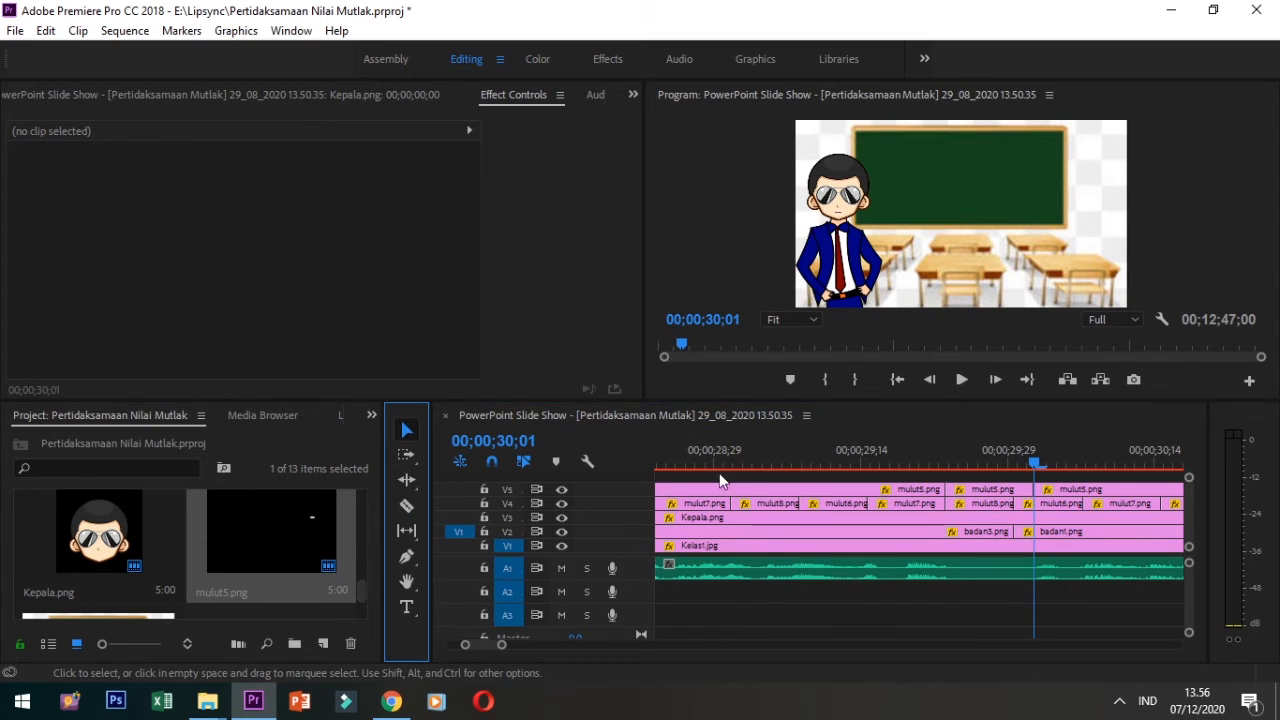
{"action": "left_click", "coordinate": [755, 497]}
{"action": "key", "text": "Delete"}
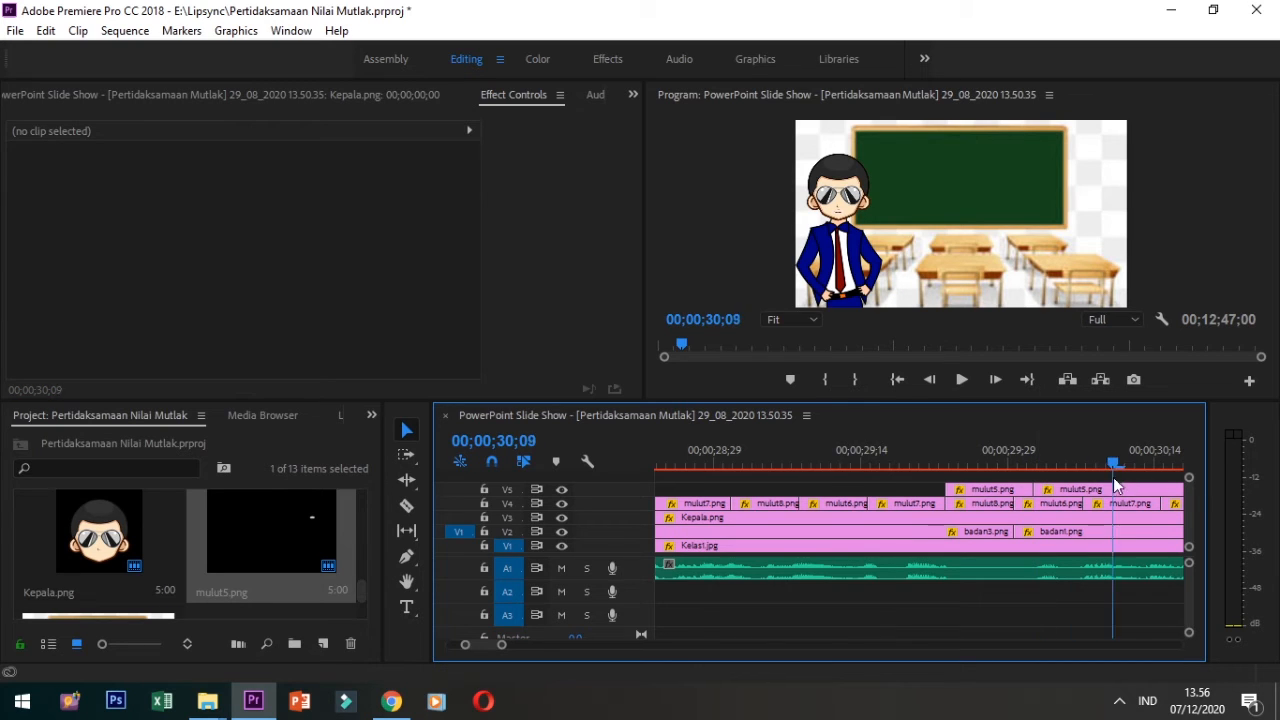
Split mulut5.png on V5 at 00;00;32;17 and 00;00;32;27, and delete the spoken segment before 00;00;32;17
{"action": "left_click_drag", "start_coordinate": [1113, 477], "coordinate": [1018, 499]}
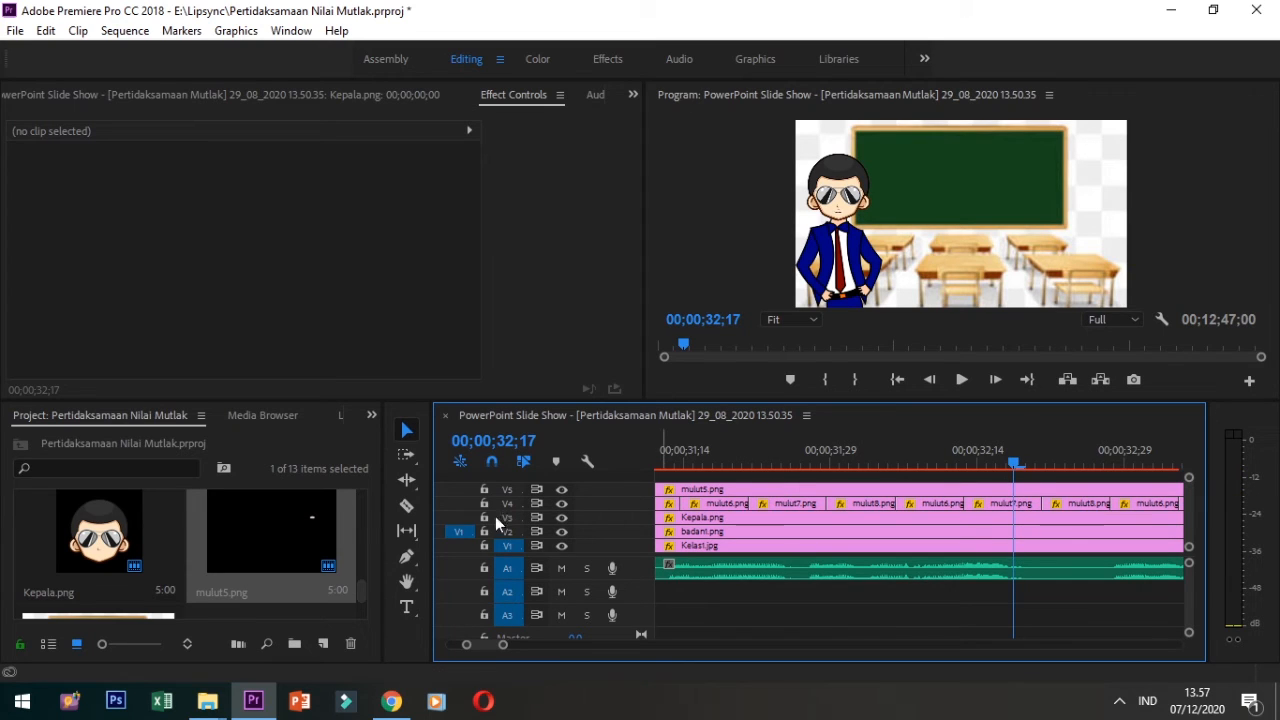
{"action": "left_click", "coordinate": [407, 507]}
{"action": "left_click", "coordinate": [1015, 489]}
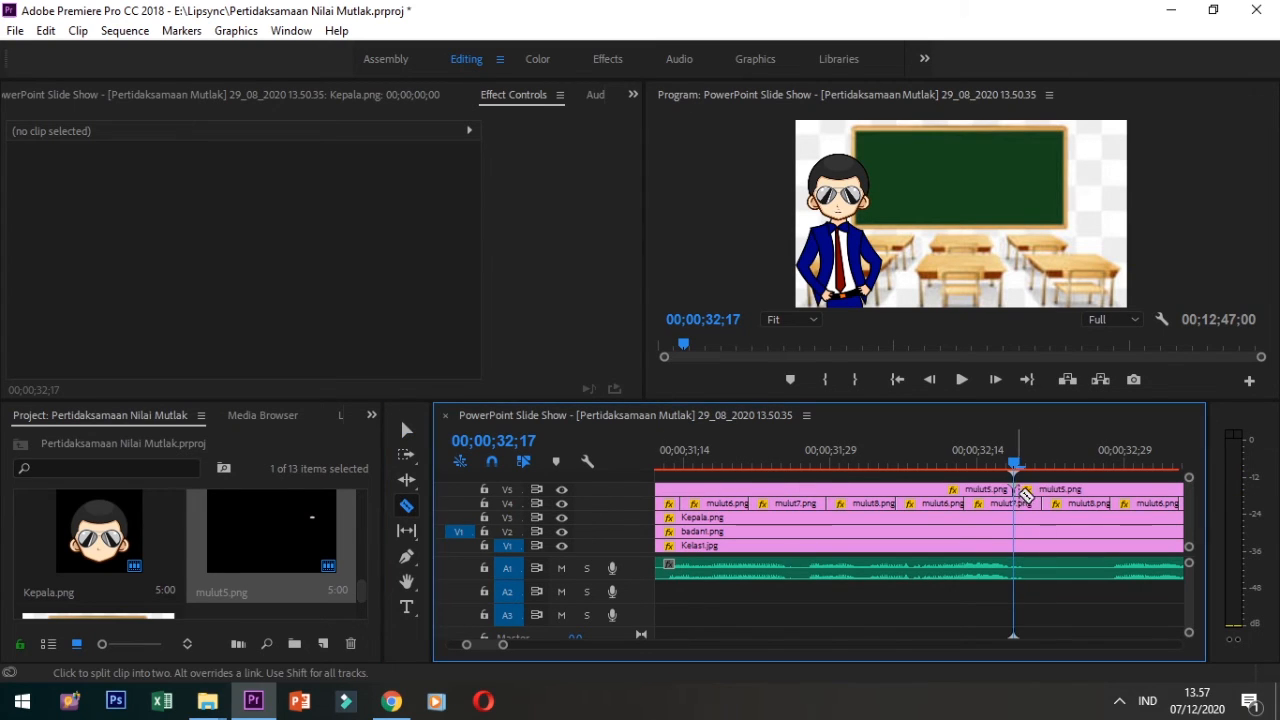
{"action": "left_click_drag", "start_coordinate": [1016, 466], "coordinate": [1111, 466]}
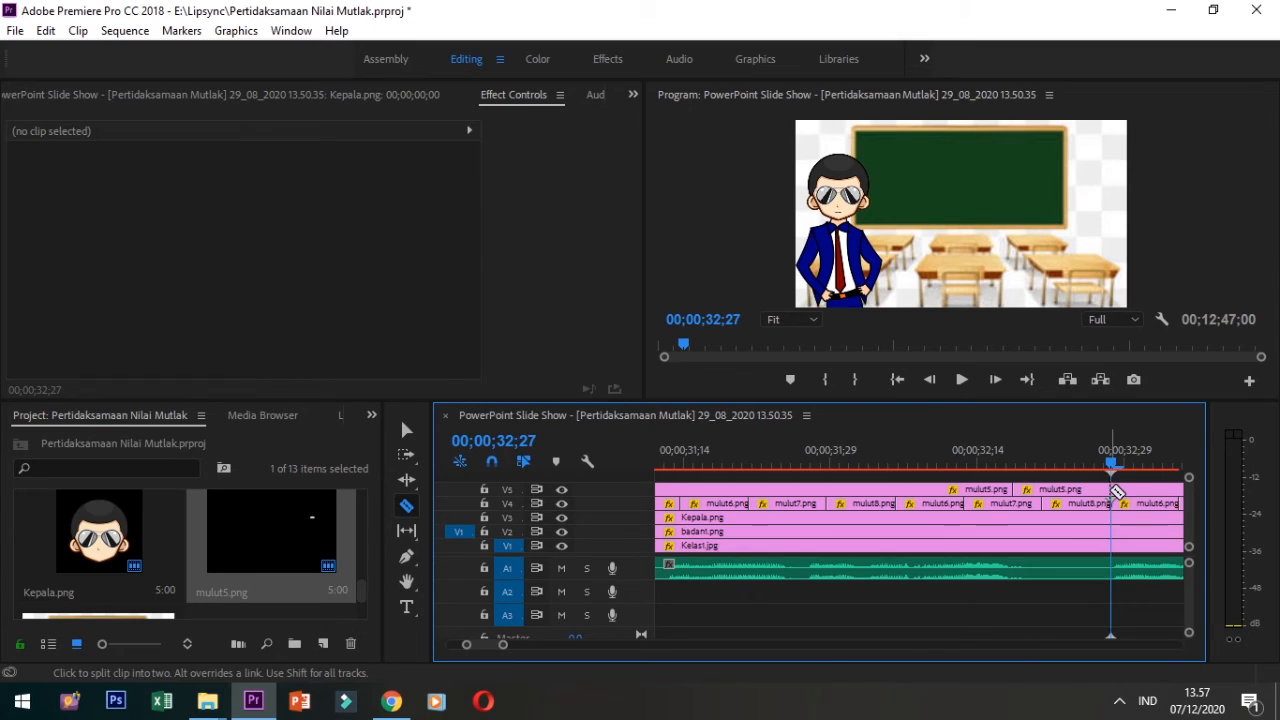
{"action": "left_click", "coordinate": [407, 430]}
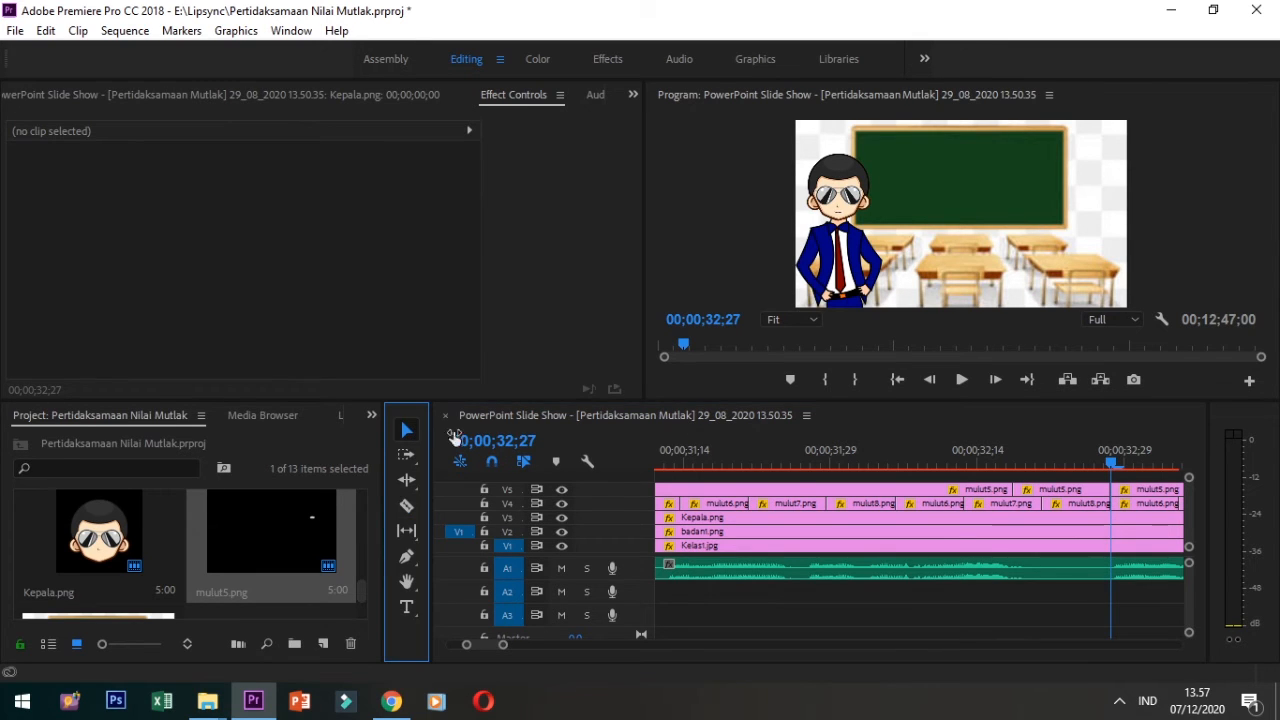
{"action": "left_click", "coordinate": [782, 489]}
{"action": "key", "text": "Delete"}
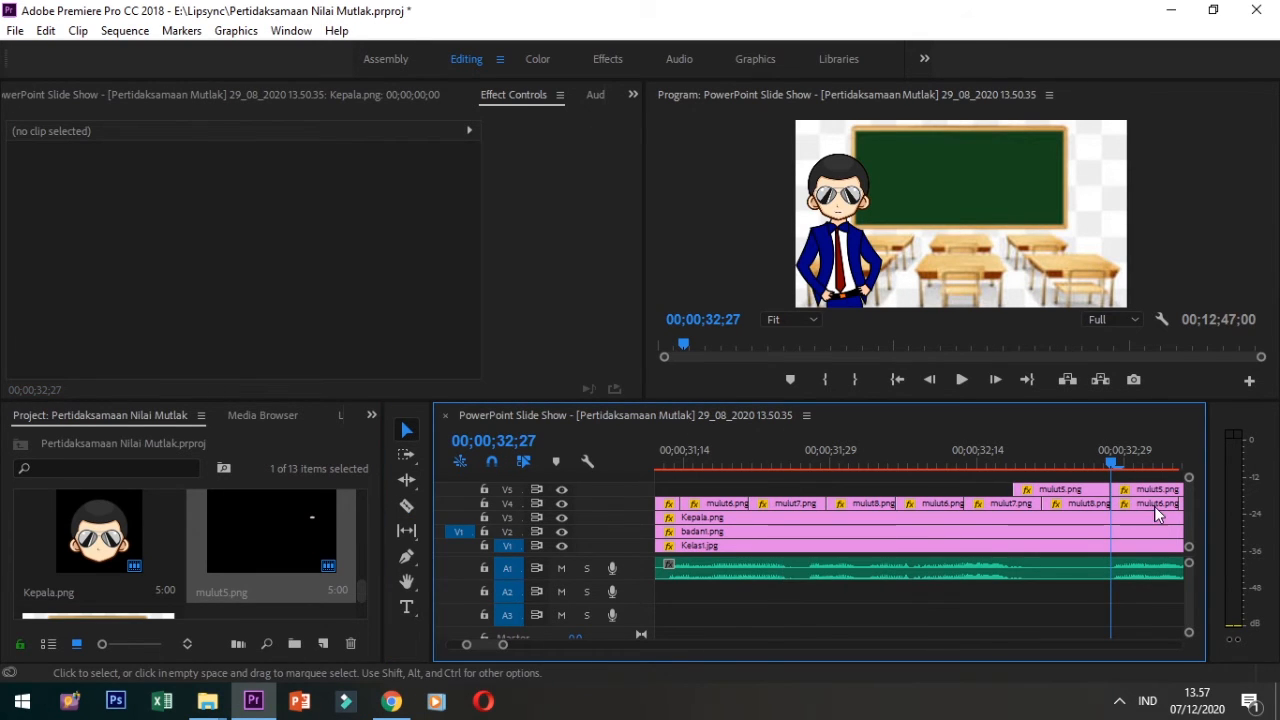
Split mulut5.png on V5 at 00;00;34;16 and delete the spoken segment from 00;00;32;27 to 00;00;34;16
{"action": "left_click_drag", "start_coordinate": [1111, 468], "coordinate": [1030, 470]}
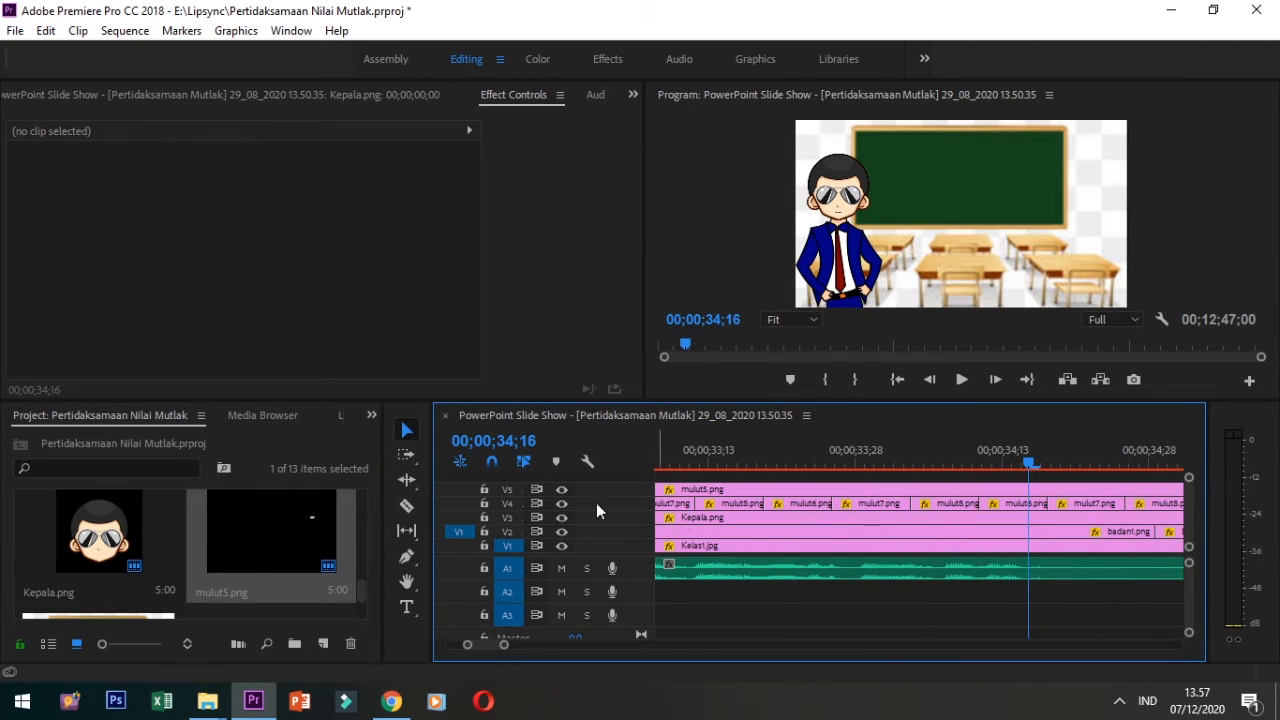
{"action": "left_click", "coordinate": [406, 506]}
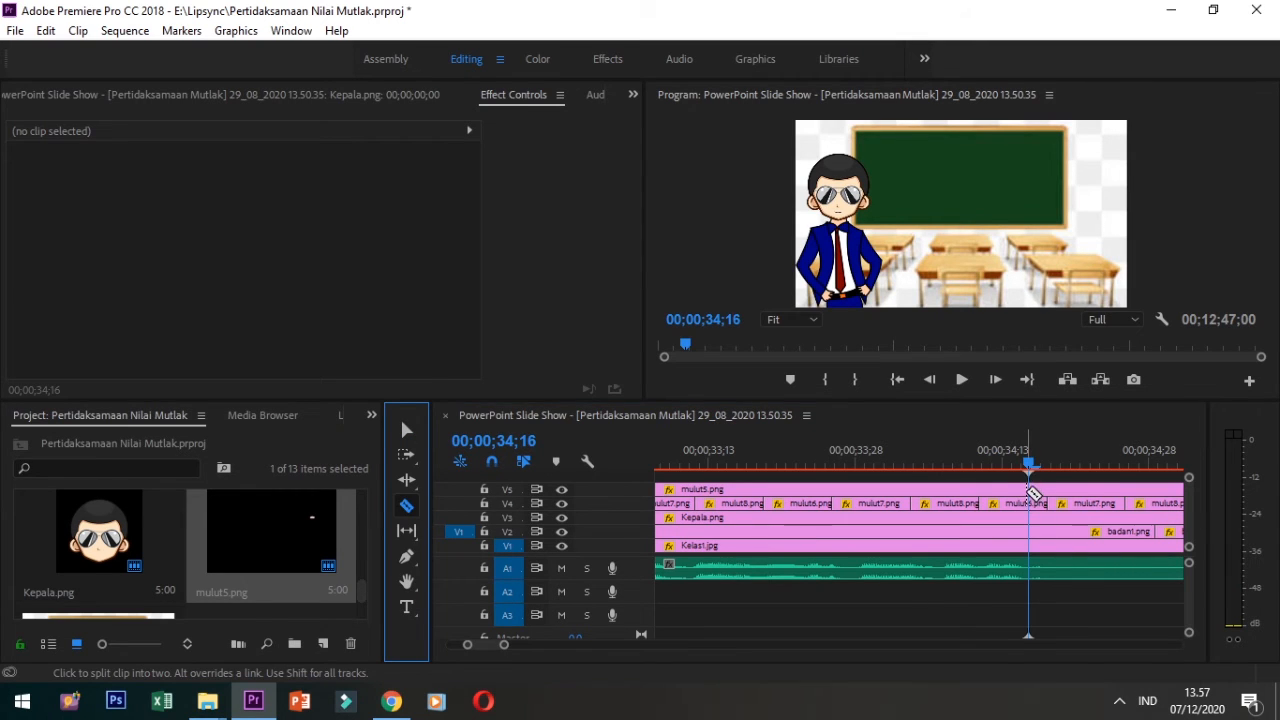
{"action": "left_click", "coordinate": [1030, 494]}
{"action": "left_click", "coordinate": [406, 430]}
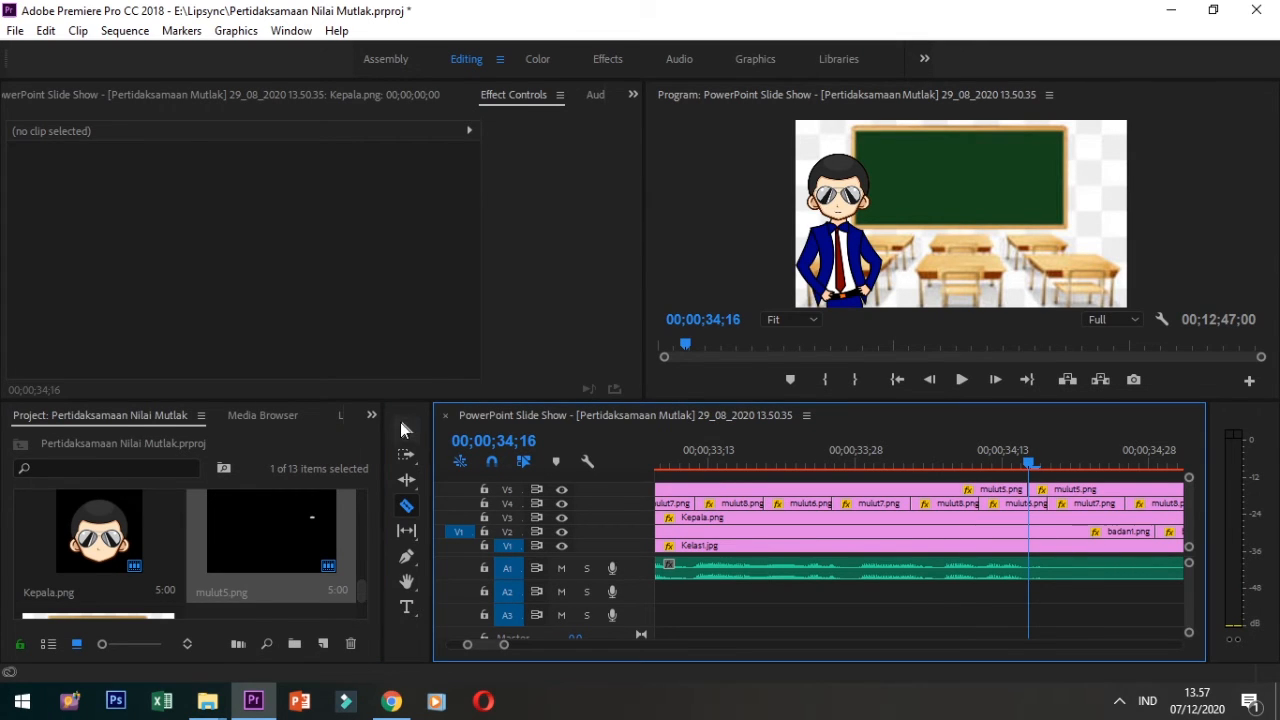
{"action": "left_click", "coordinate": [751, 492]}
{"action": "key", "text": "Delete"}
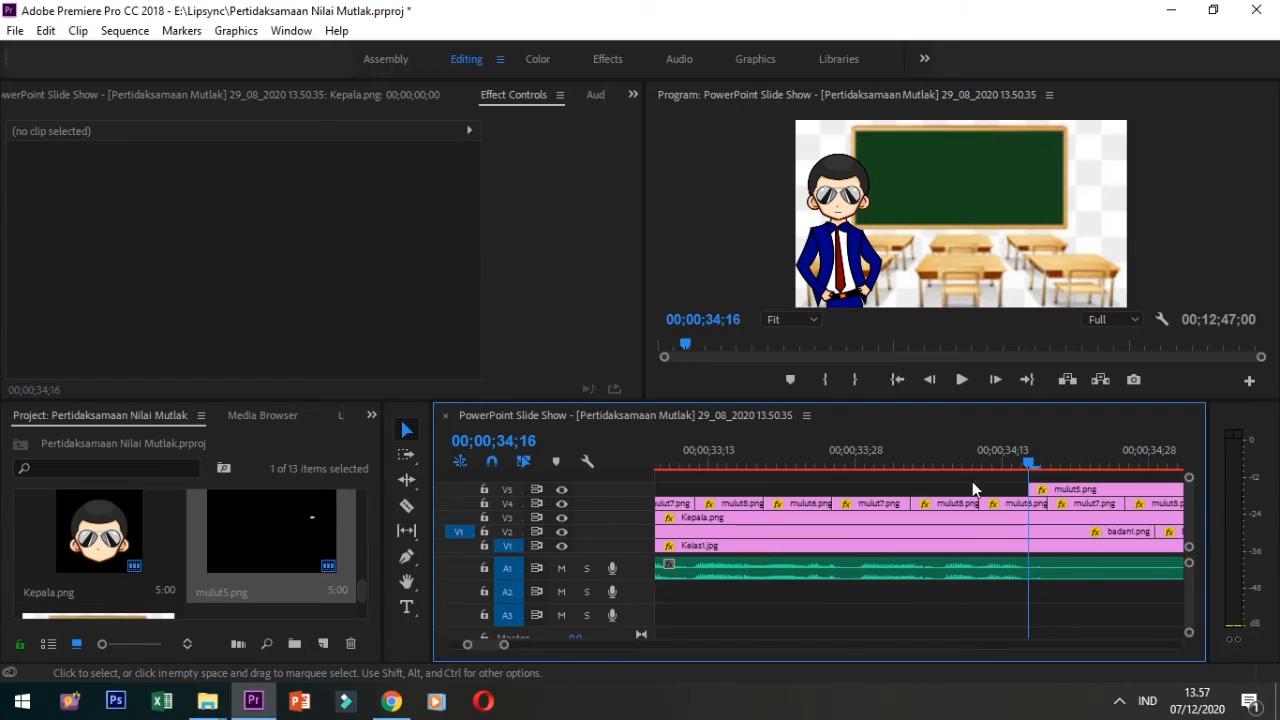
Split mulut5.png on V5 at 00;00;36;19, where the narration resumes
{"action": "mouse_move", "coordinate": [1030, 465]}
{"action": "left_mouse_down"}
{"action": "mouse_move", "coordinate": [1145, 470]}
{"action": "mouse_move", "coordinate": [1196, 493]}
{"action": "mouse_move", "coordinate": [1044, 486]}
{"action": "left_mouse_up"}
{"action": "left_click", "coordinate": [406, 505]}
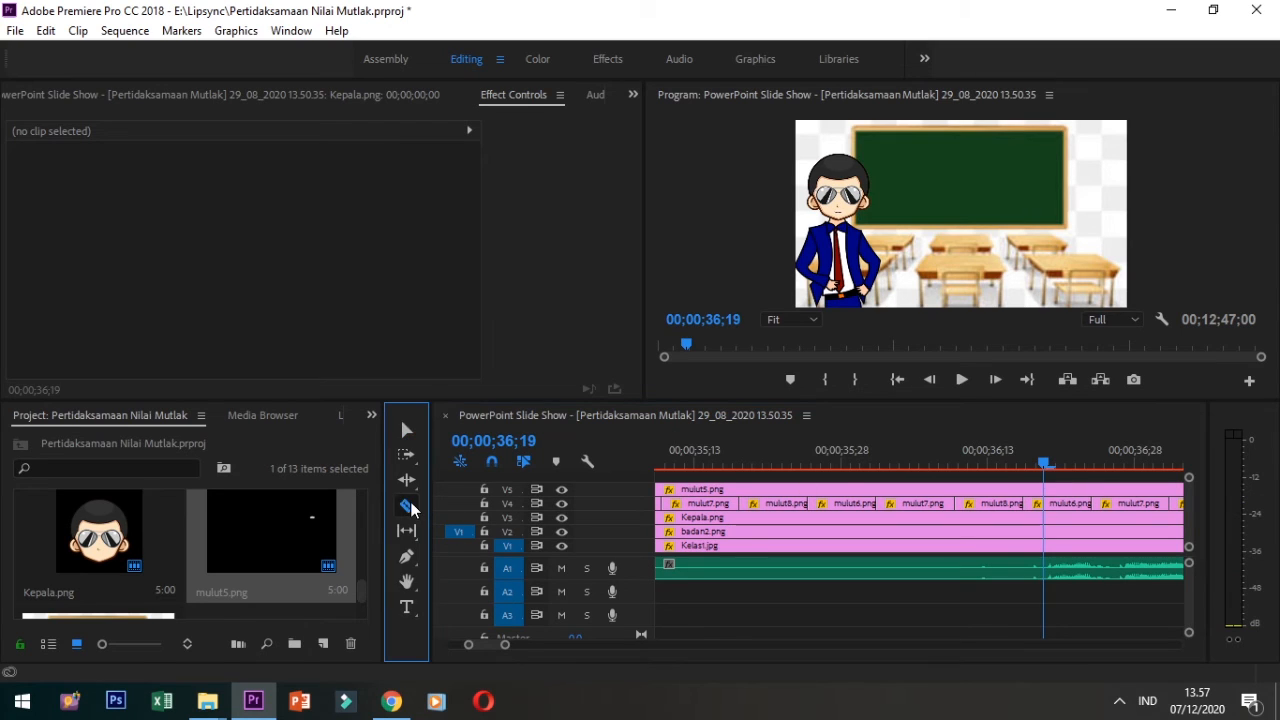
{"action": "left_click", "coordinate": [1043, 490]}
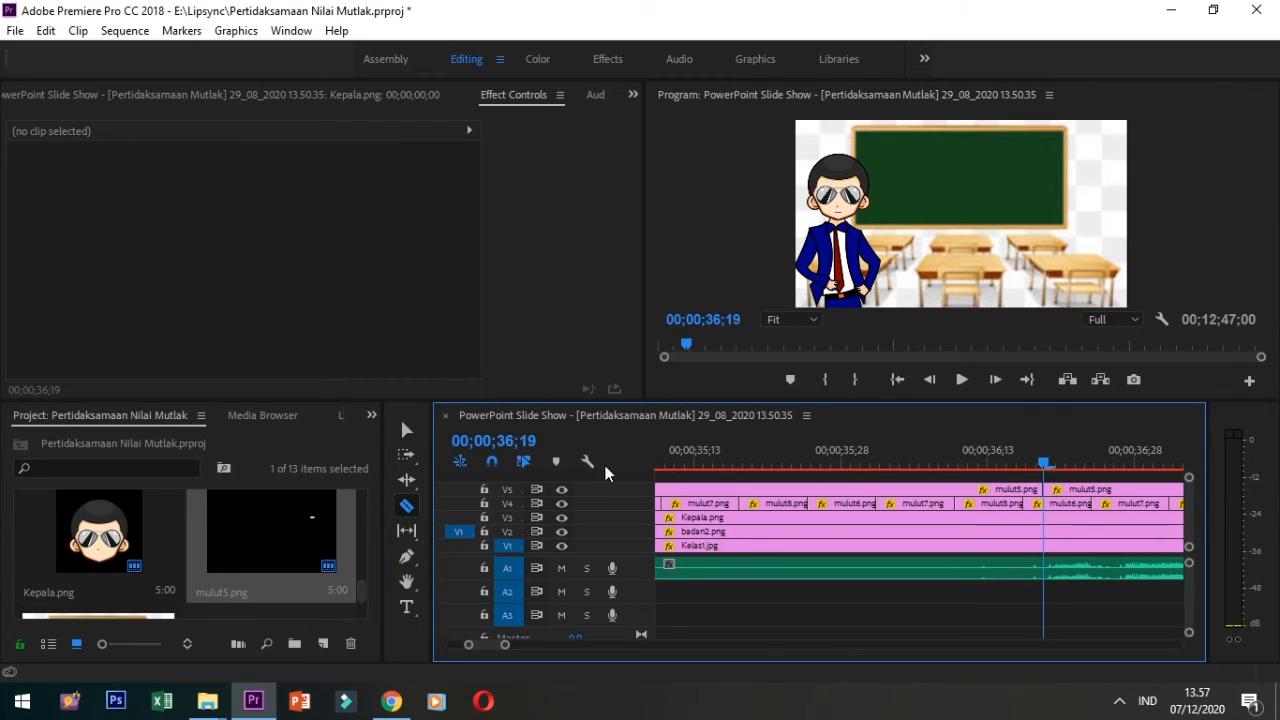
{"action": "left_click", "coordinate": [407, 430]}
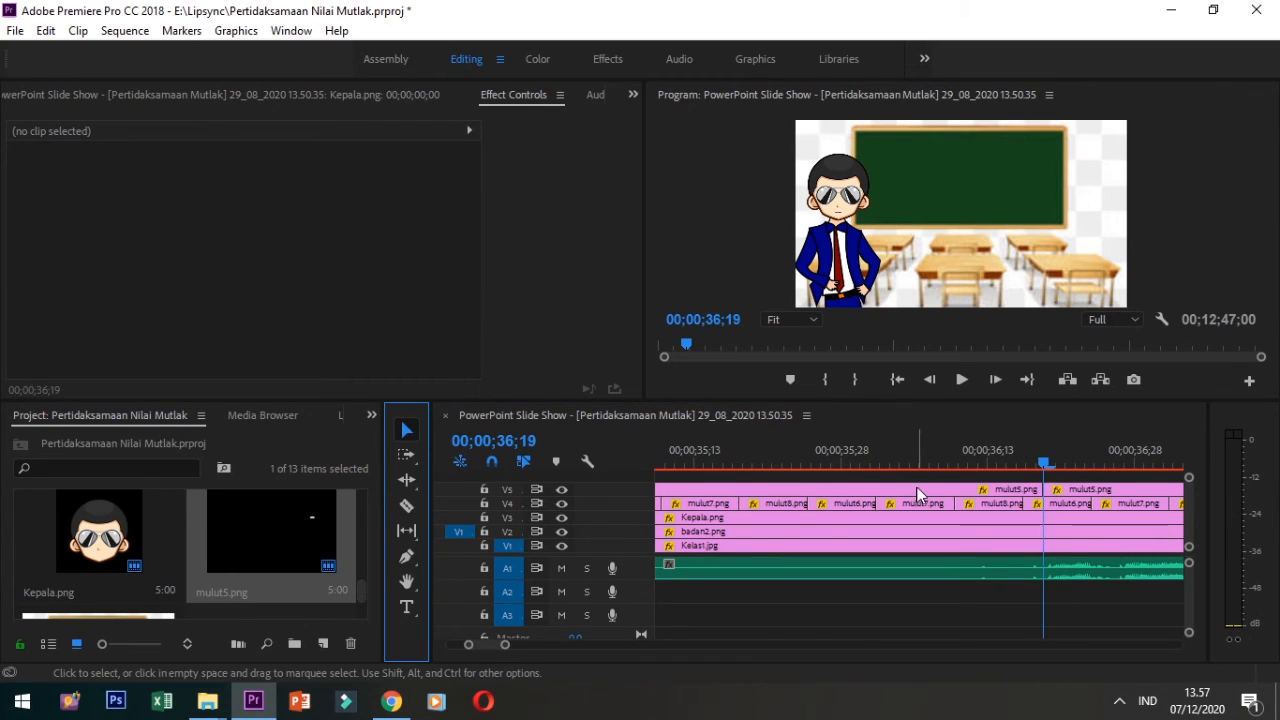
Split mulut5.png on V5 at 00;00;38;29 and where speech resumes after that pause, and delete the spoken segment from 00;00;36;19 to 00;00;38;29
{"action": "left_click_drag", "start_coordinate": [1046, 466], "coordinate": [965, 480]}
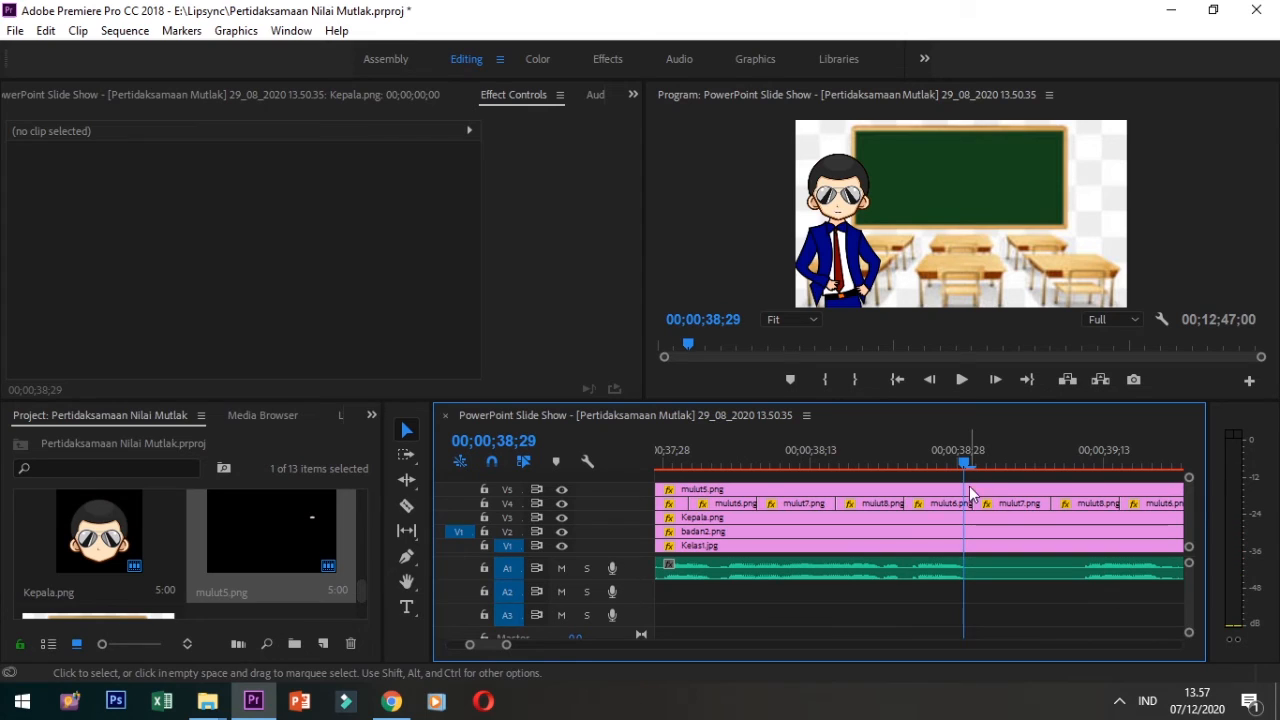
{"action": "left_click", "coordinate": [406, 505]}
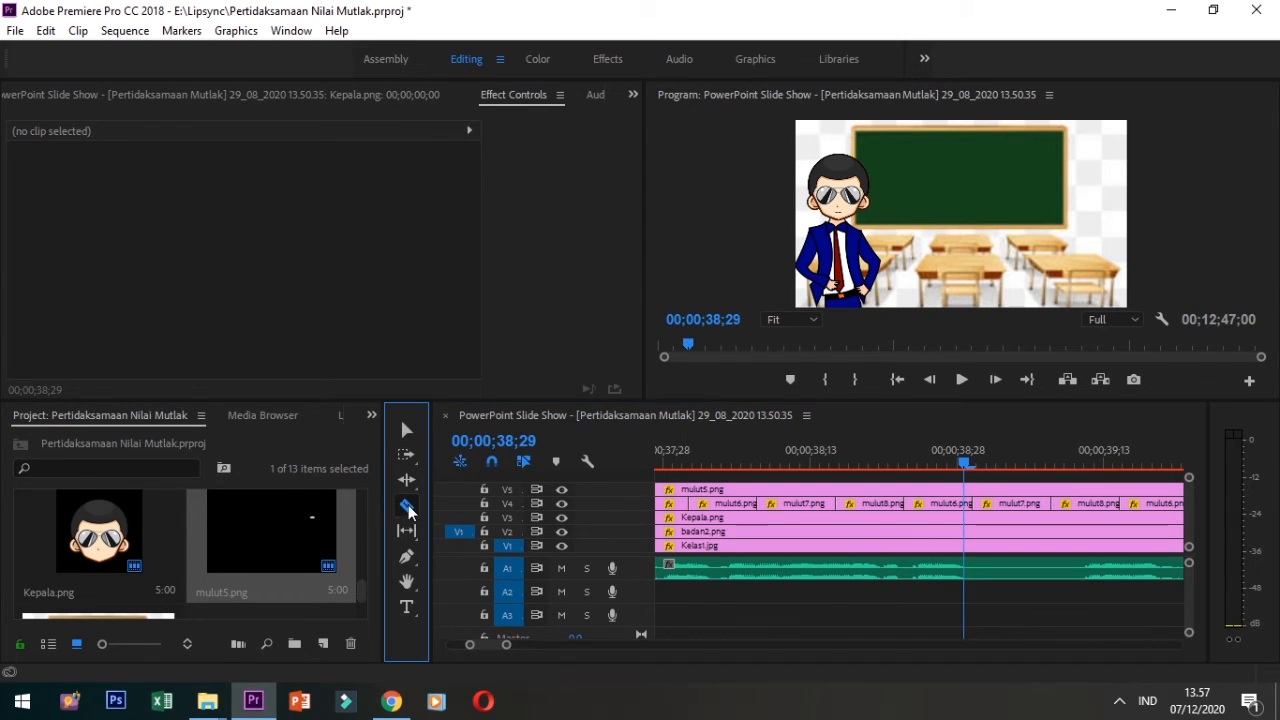
{"action": "left_click", "coordinate": [966, 490]}
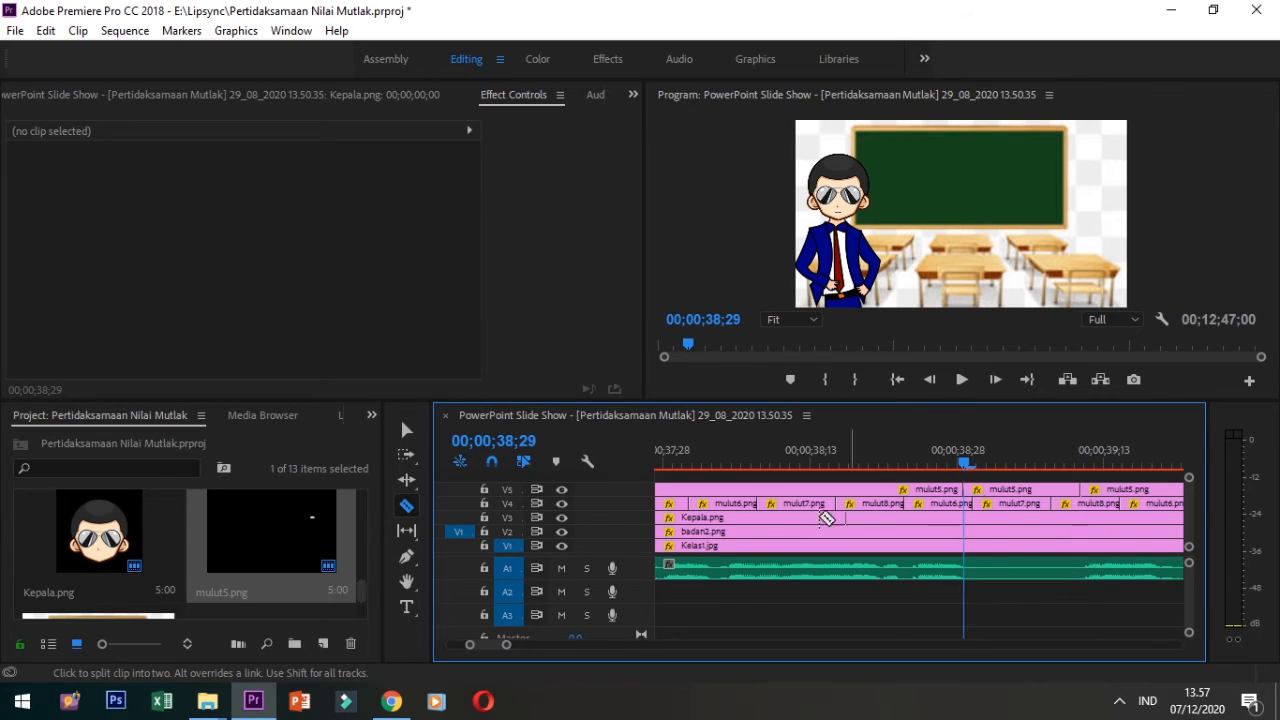
{"action": "left_click", "coordinate": [406, 430]}
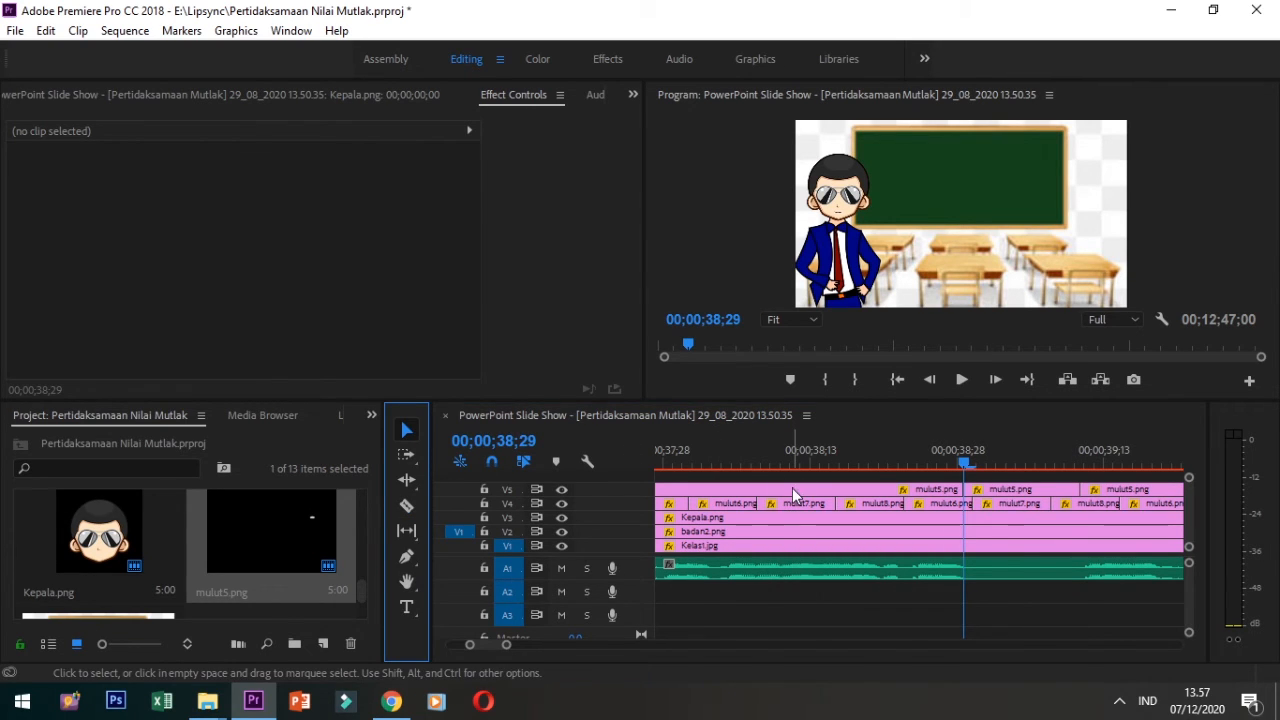
{"action": "left_click", "coordinate": [792, 488]}
{"action": "key", "text": "Delete"}
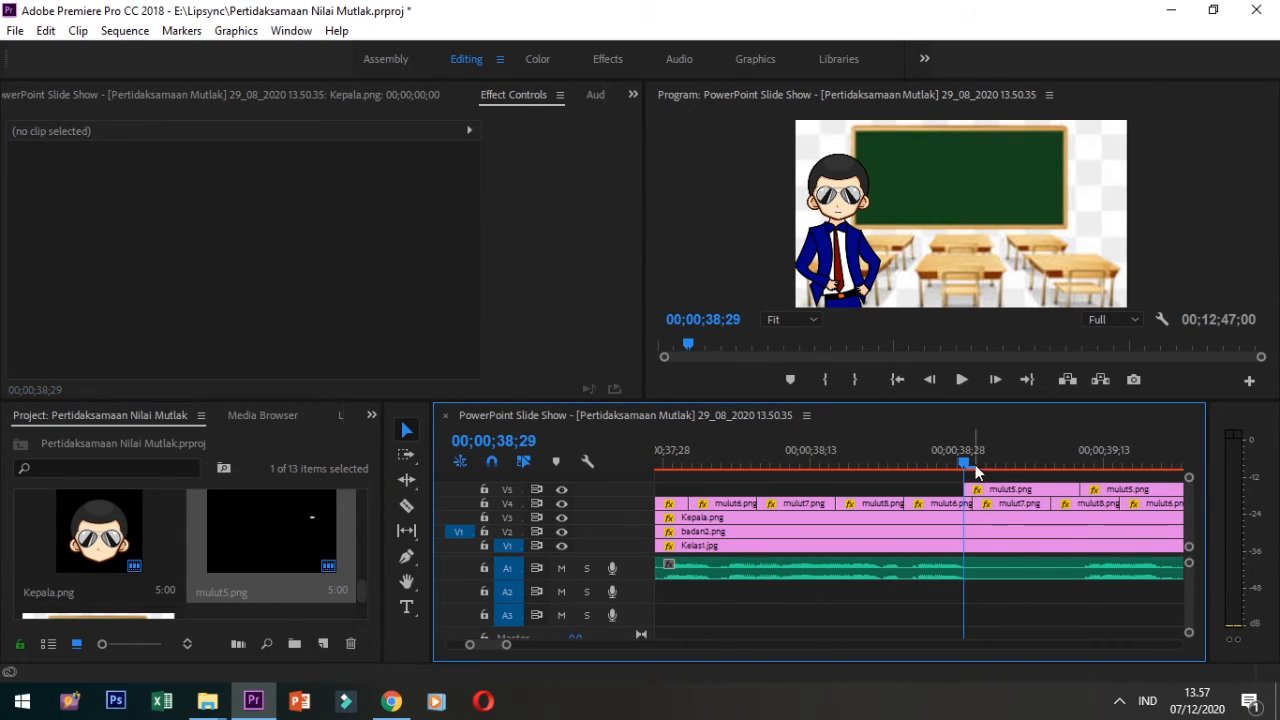
Split mulut5.png on V5 at 00;00;41;13 and just before speech resumes, and delete the spoken segment ending at 00;00;41;13
{"action": "left_click_drag", "start_coordinate": [966, 463], "coordinate": [862, 507]}
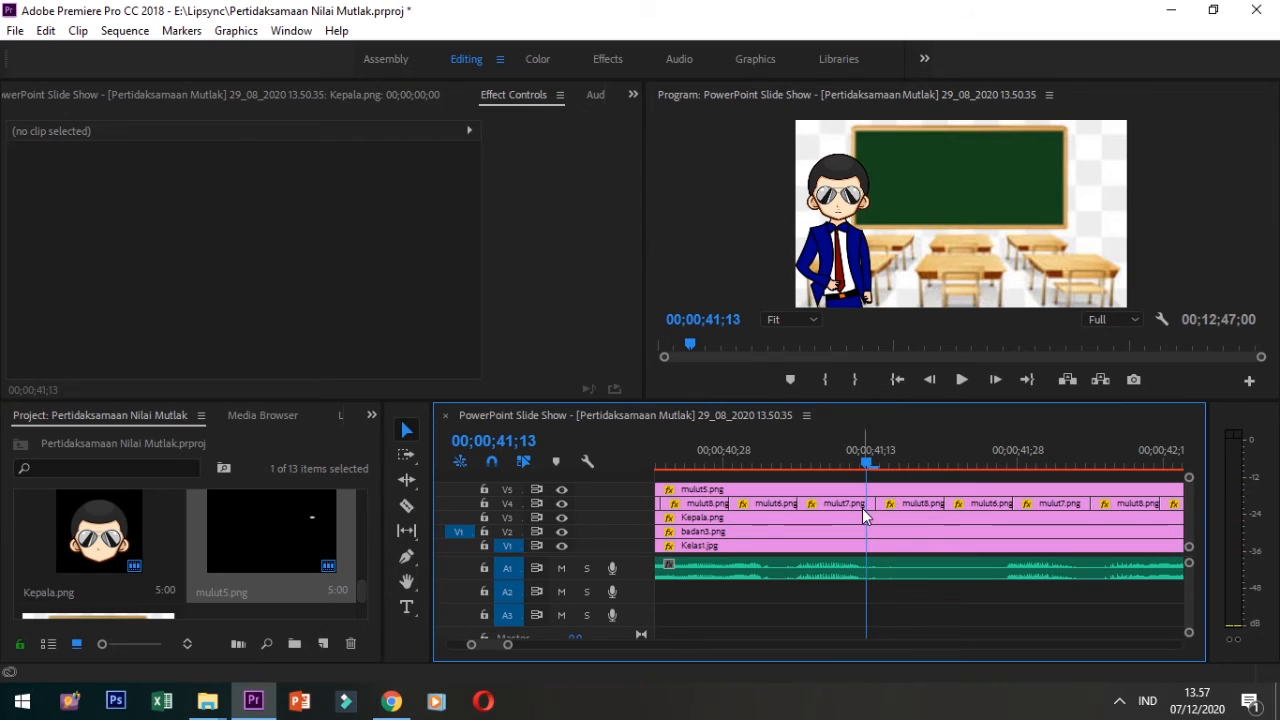
{"action": "left_click", "coordinate": [408, 506]}
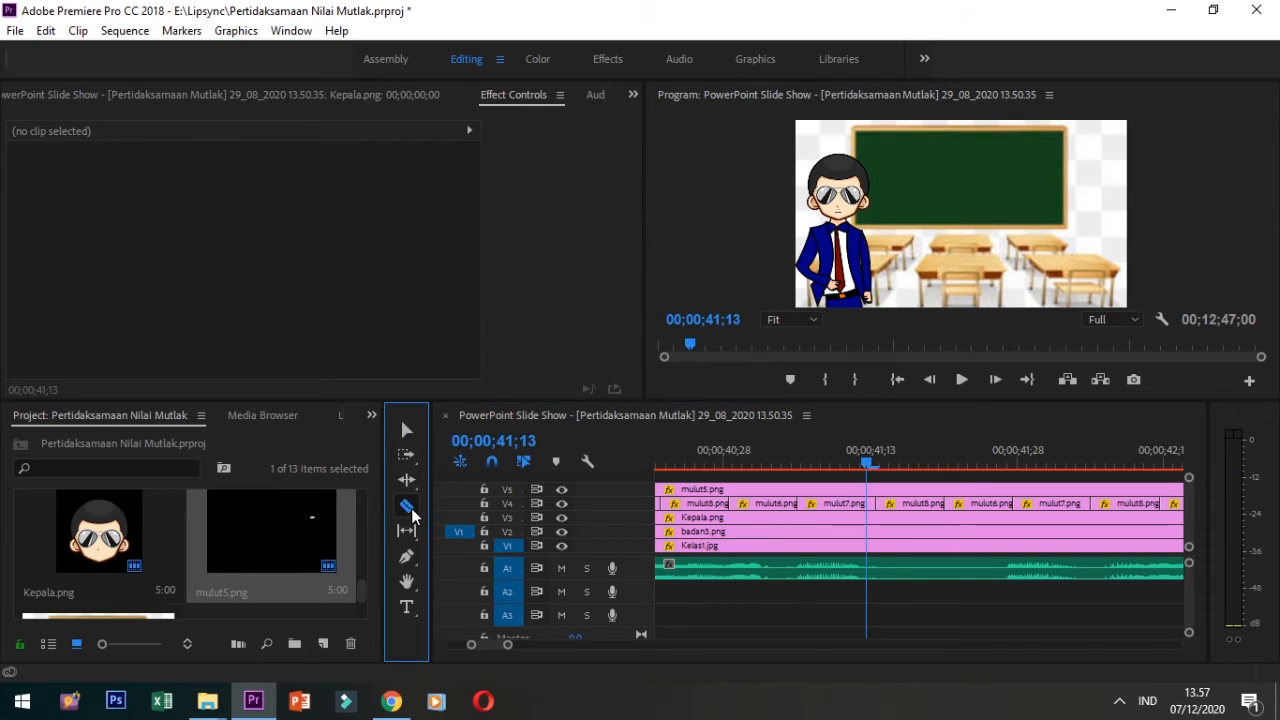
{"action": "left_click", "coordinate": [868, 493]}
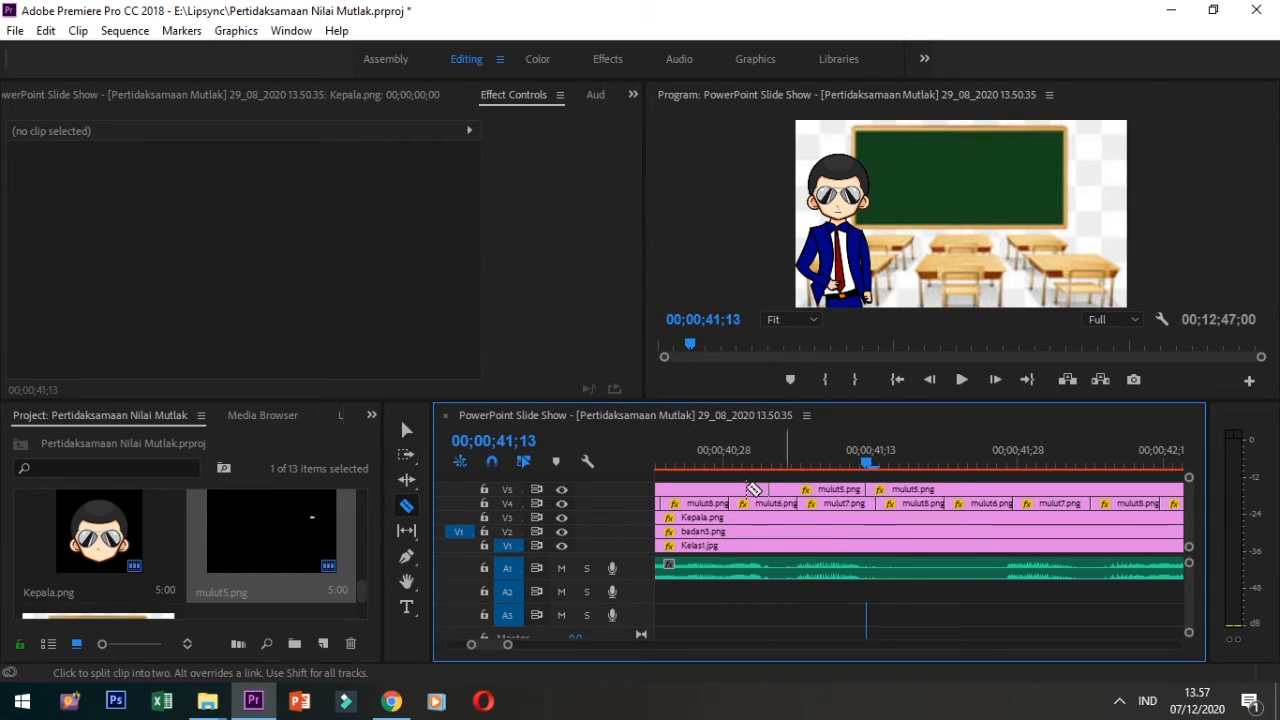
{"action": "left_click", "coordinate": [1003, 494]}
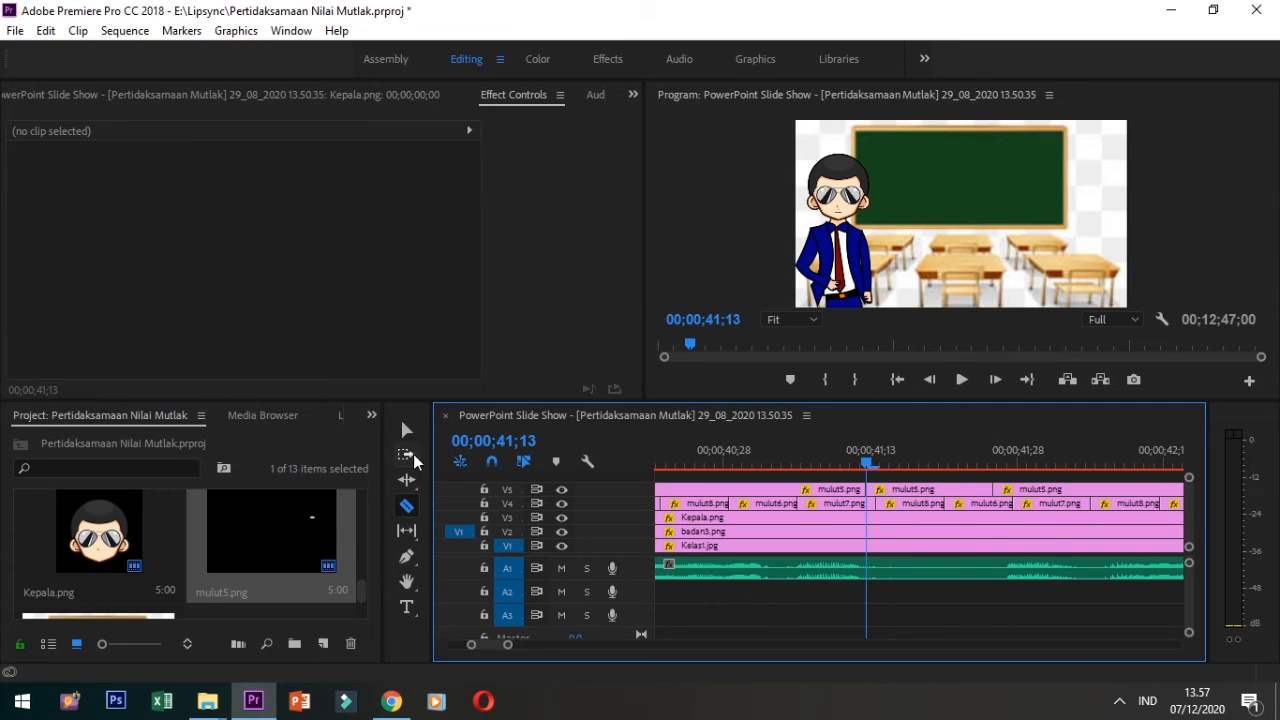
{"action": "left_click", "coordinate": [407, 430]}
{"action": "left_click", "coordinate": [767, 493]}
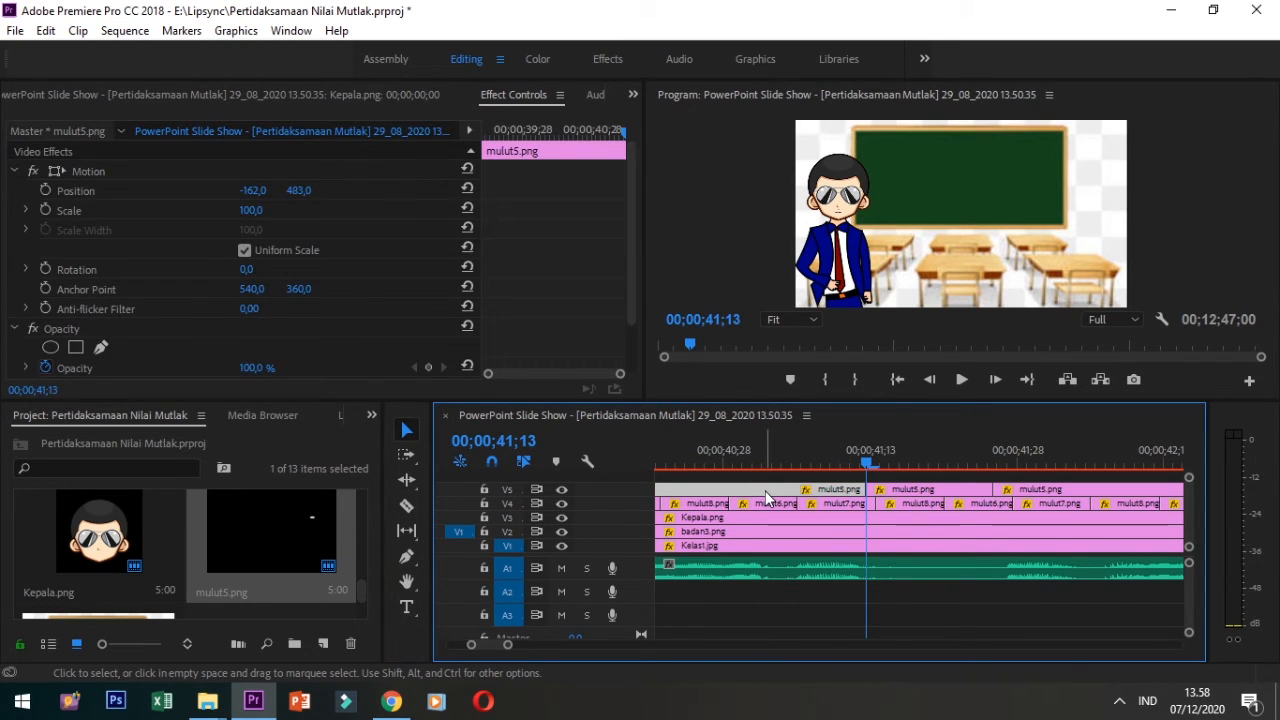
{"action": "key", "text": "Delete"}
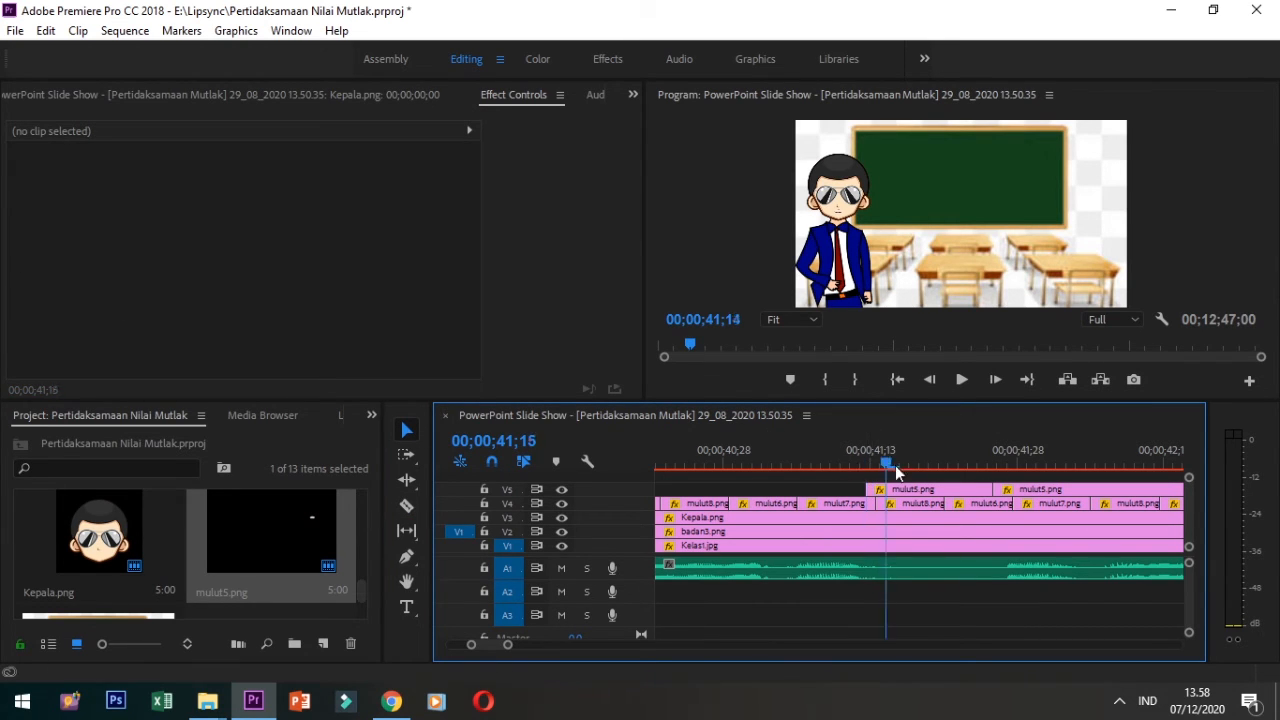
Split mulut5.png on V5 at 00;00;42;17 and delete the spoken segment between the previous cut and this one
{"action": "left_click_drag", "start_coordinate": [895, 465], "coordinate": [990, 517]}
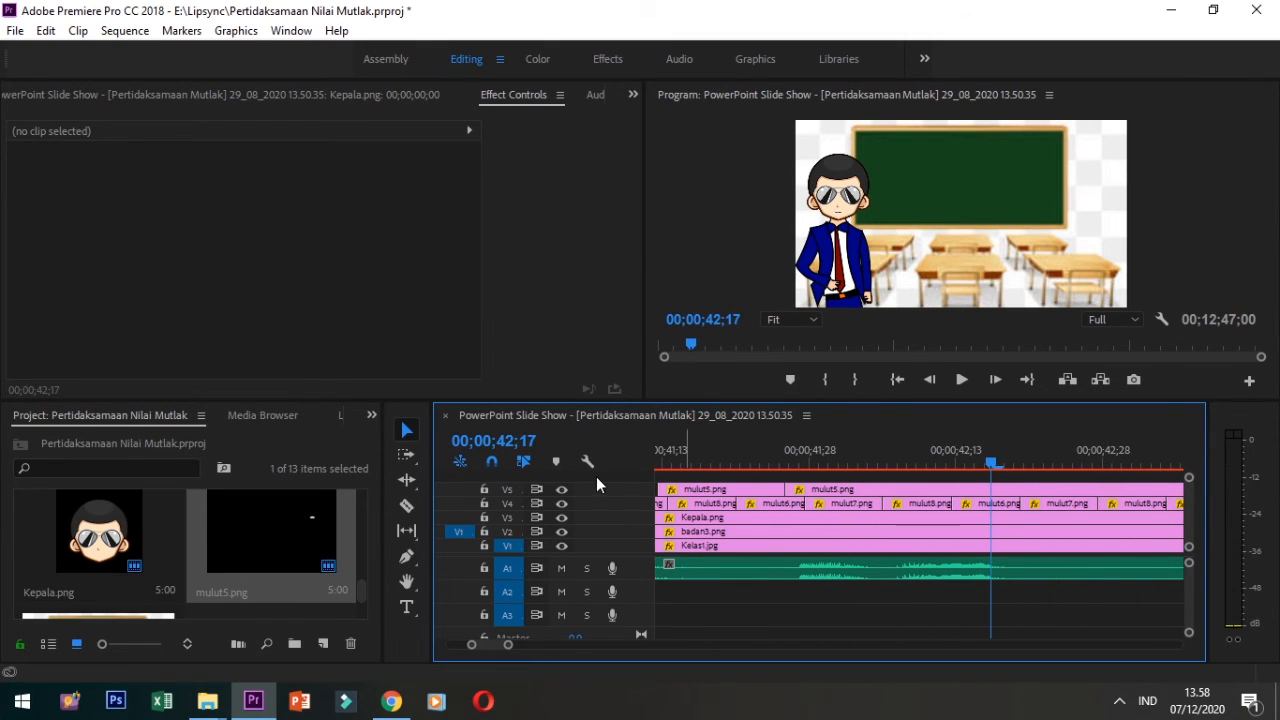
{"action": "left_click", "coordinate": [407, 505]}
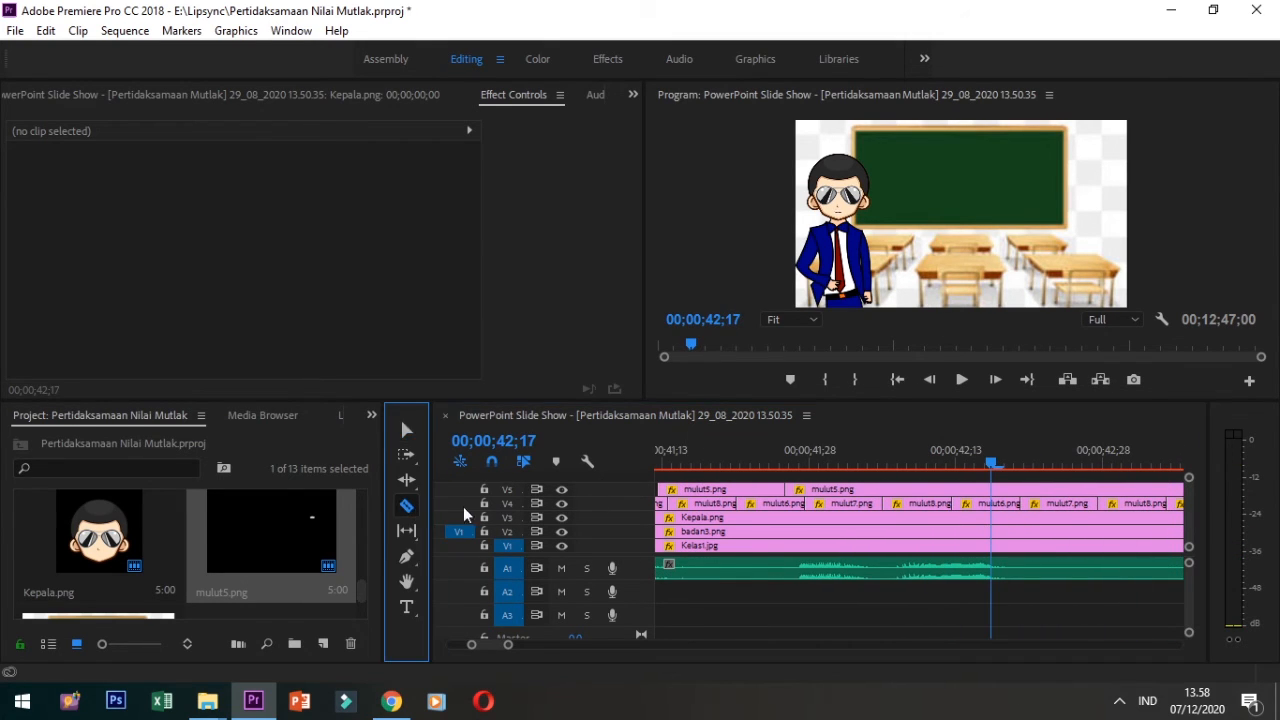
{"action": "left_click", "coordinate": [1000, 490]}
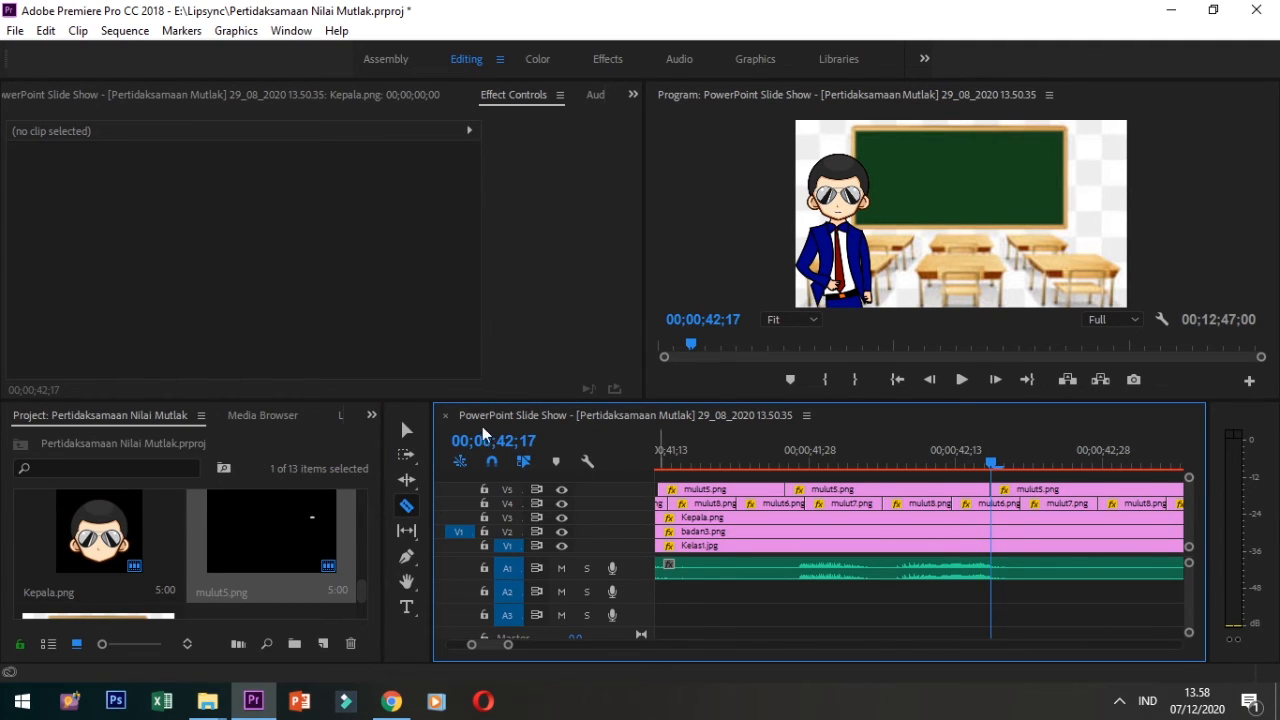
{"action": "left_click", "coordinate": [409, 430]}
{"action": "left_click", "coordinate": [845, 490]}
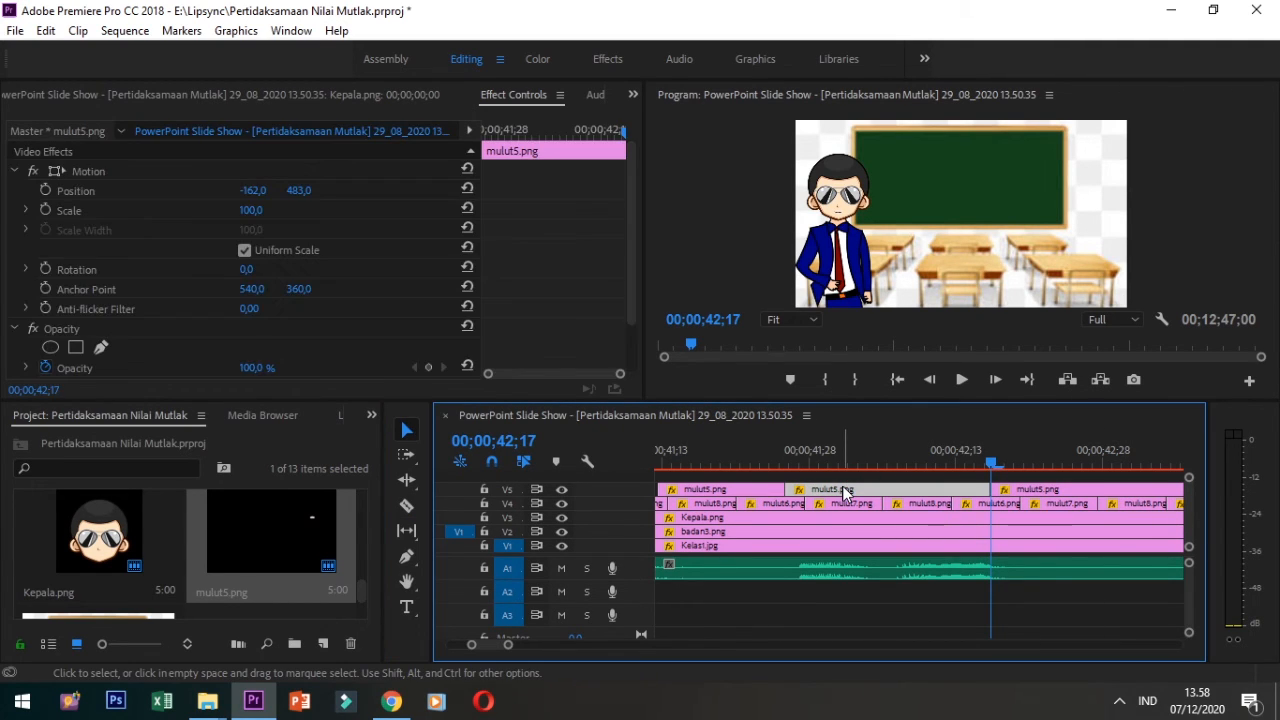
{"action": "key", "text": "Delete"}
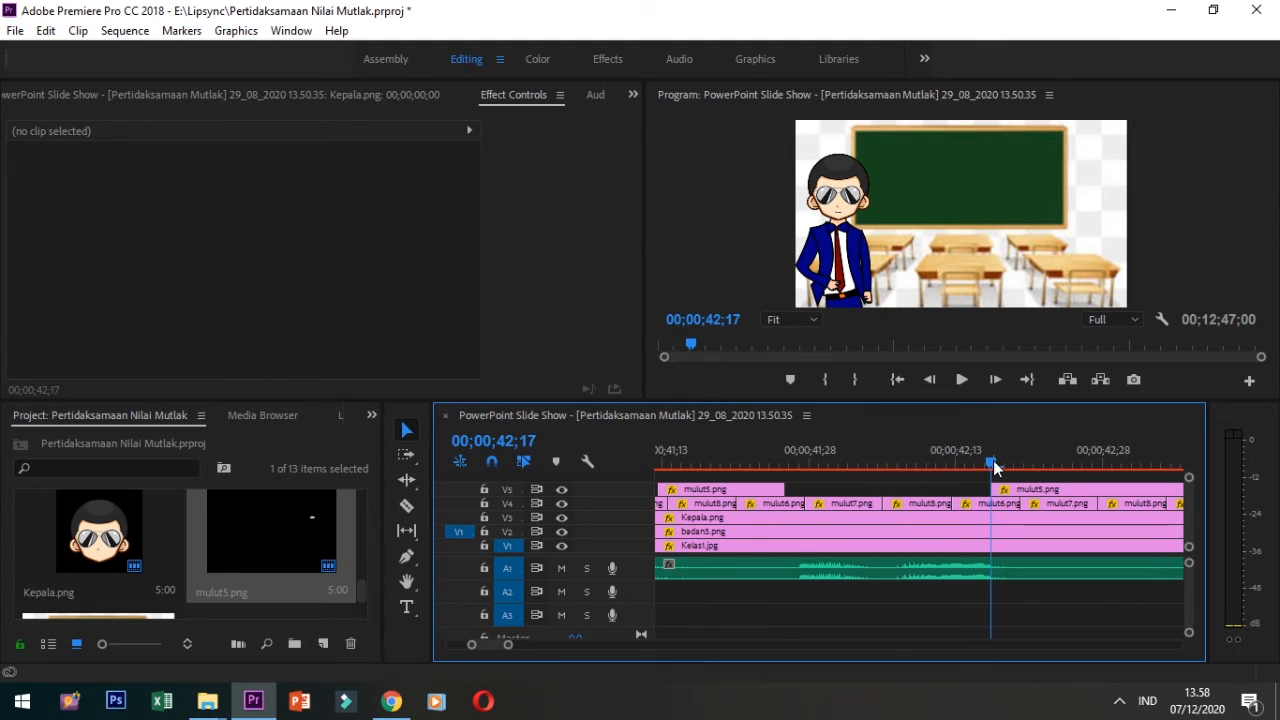
Split mulut5.png on V5 at 00;00;44;03, where the narration starts again
{"action": "left_click_drag", "start_coordinate": [993, 460], "coordinate": [976, 517]}
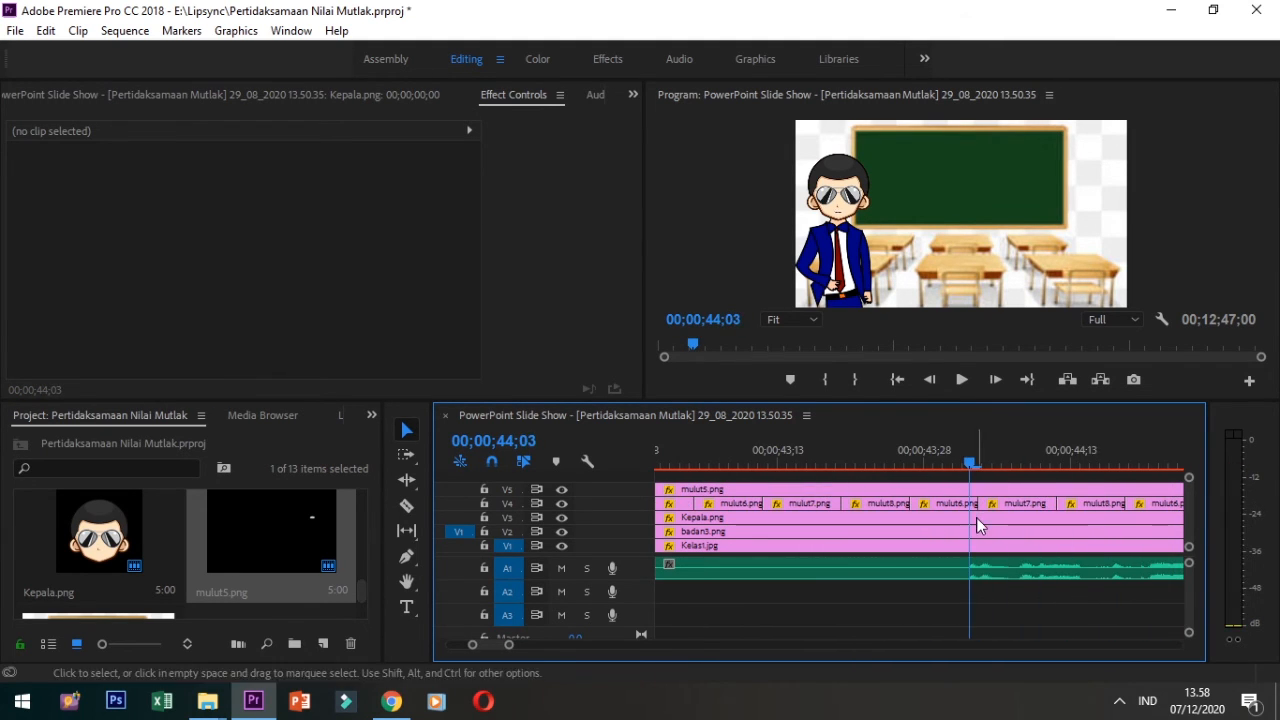
{"action": "left_click", "coordinate": [407, 507]}
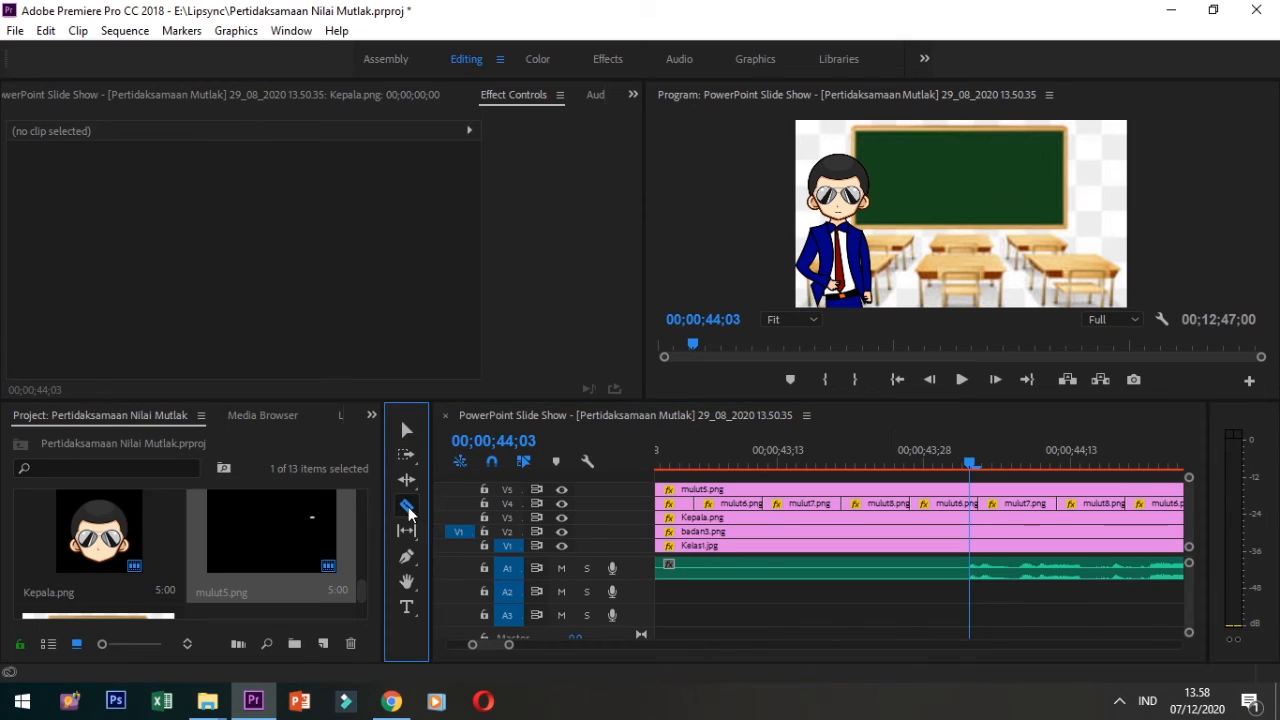
{"action": "left_click", "coordinate": [969, 489]}
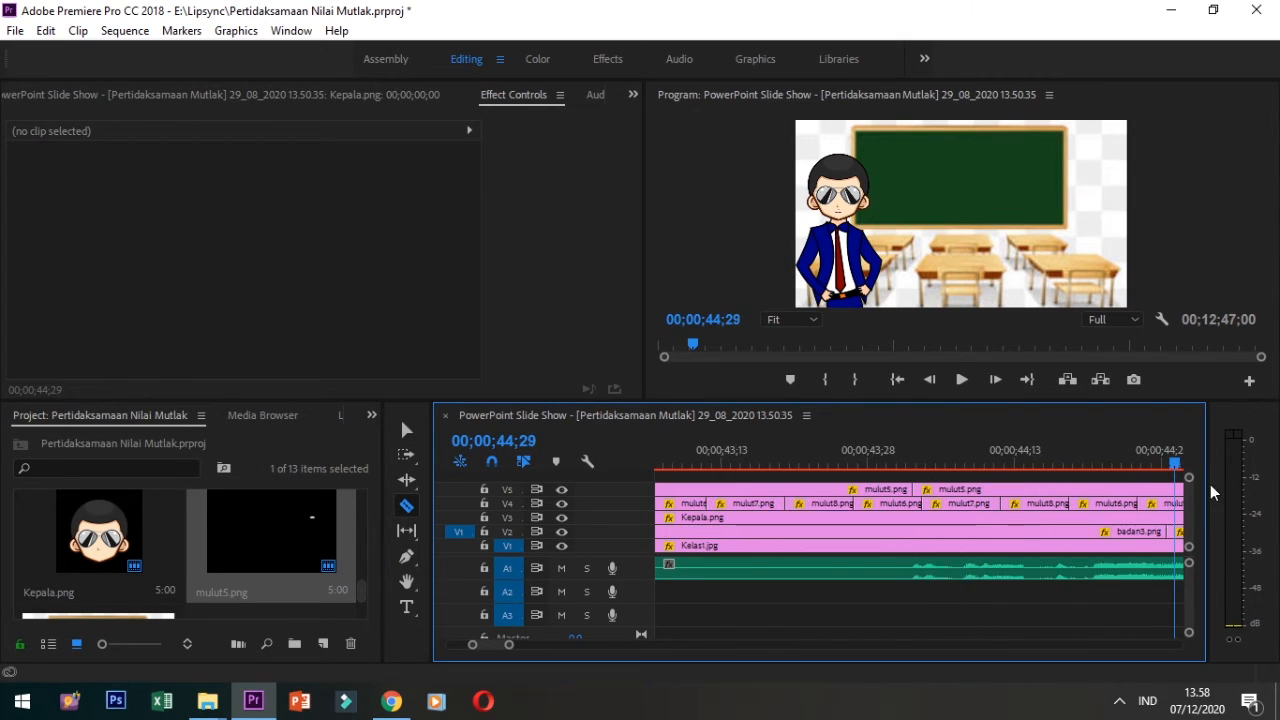
Split mulut5.png on V5 at 00;00;46;28 and delete the spoken segment from 00;00;44;03 to 00;00;46;28
{"action": "left_click", "coordinate": [1055, 505]}
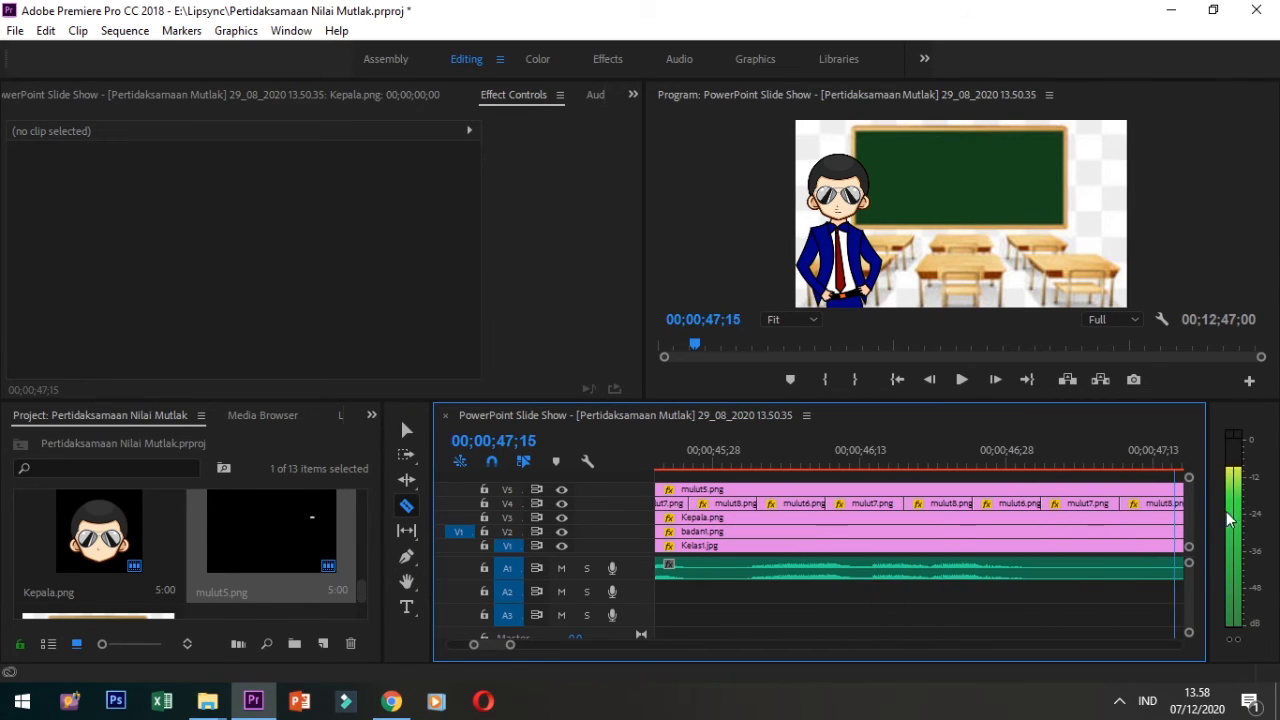
{"action": "left_click", "coordinate": [945, 524]}
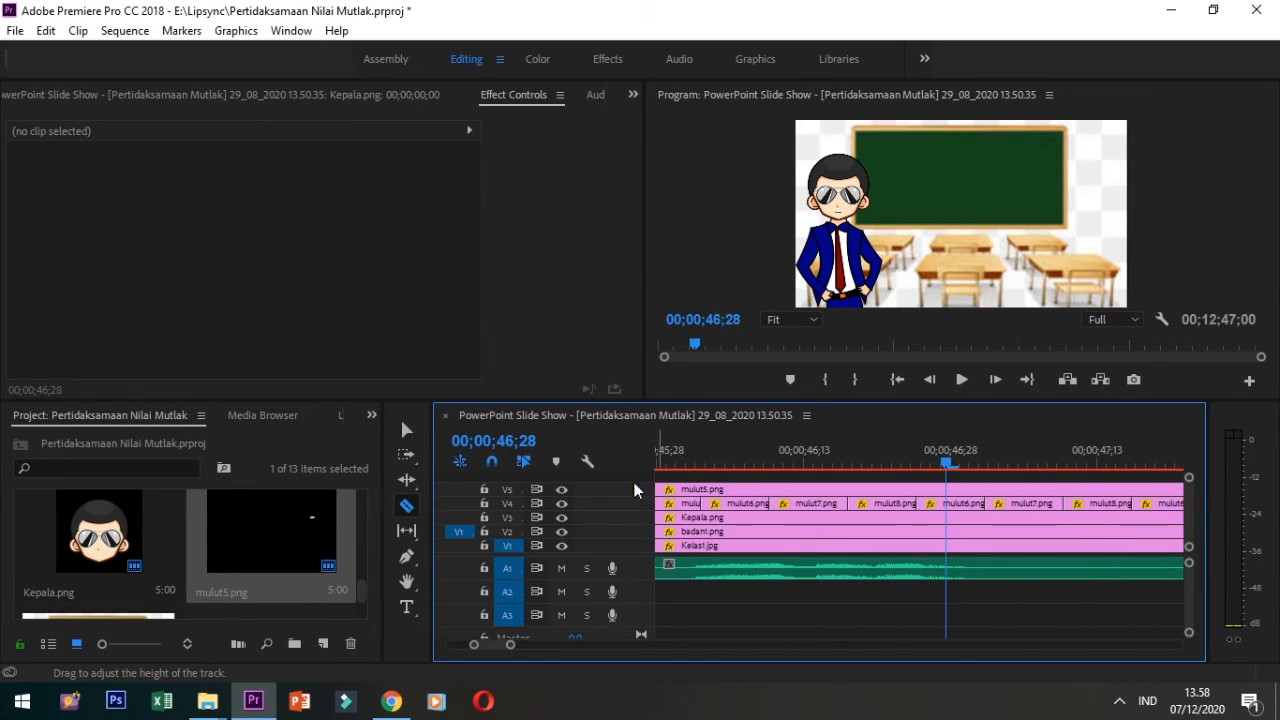
{"action": "left_click", "coordinate": [947, 489]}
{"action": "left_click", "coordinate": [880, 489]}
{"action": "key", "text": "v"}
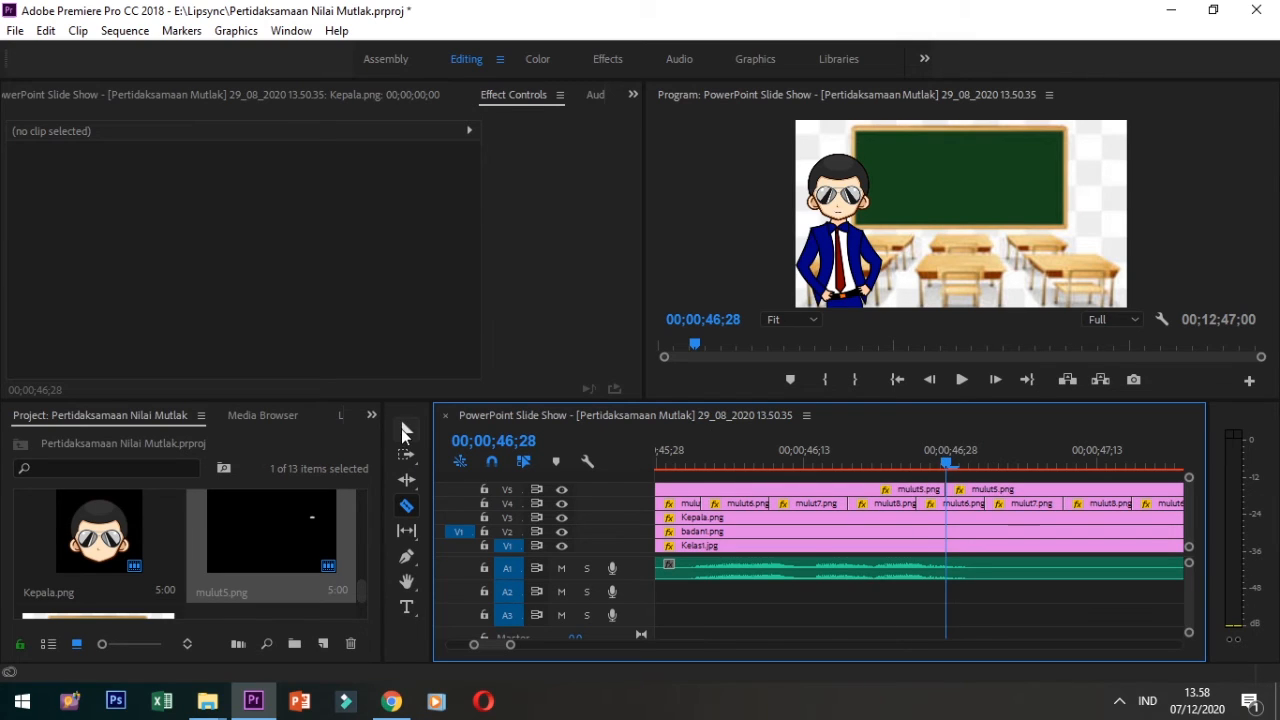
{"action": "left_click", "coordinate": [704, 484]}
{"action": "key", "text": "Delete"}
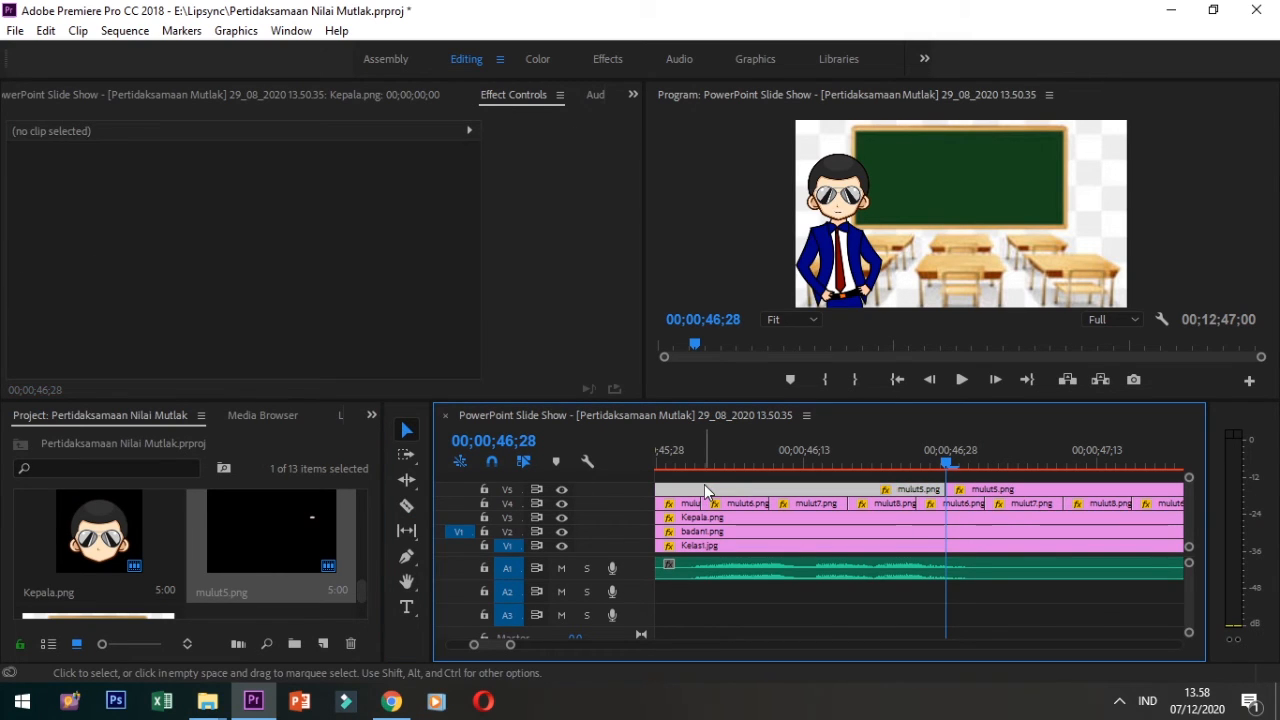
Split mulut5.png on V5 at 00;00;48;28, just before the narration resumes
{"action": "left_click_drag", "start_coordinate": [949, 467], "coordinate": [1003, 508]}
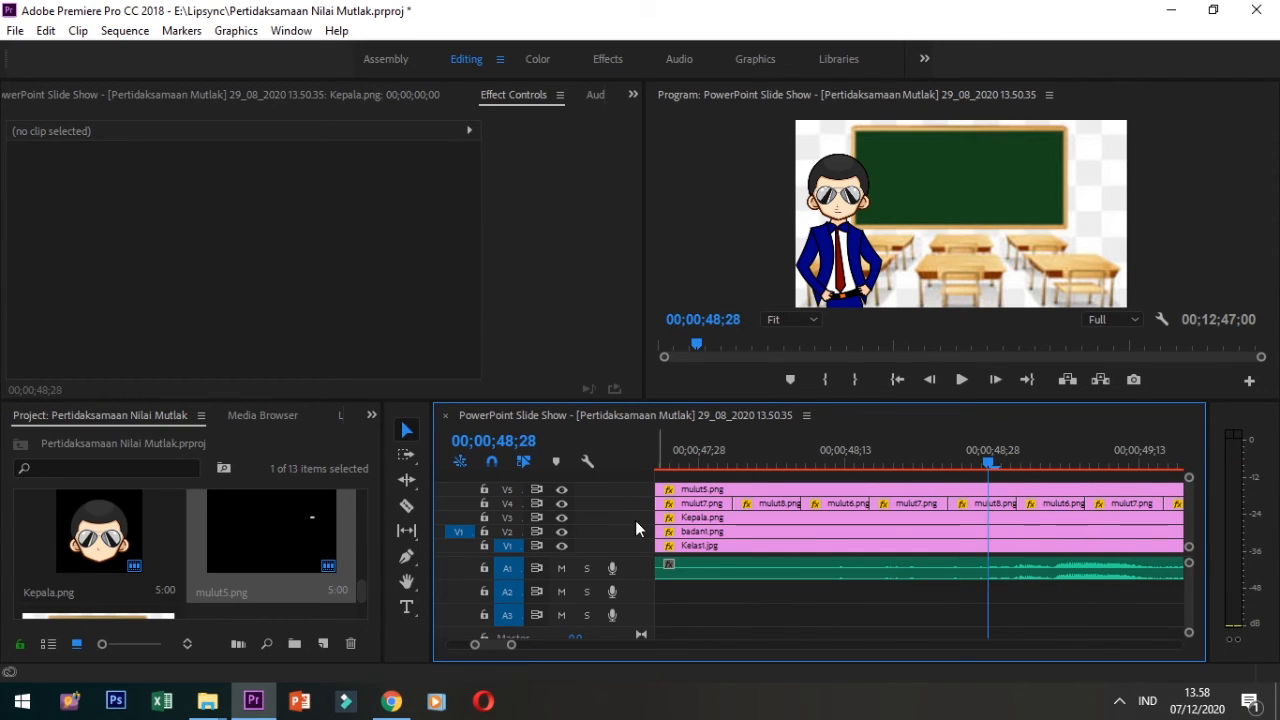
{"action": "left_click", "coordinate": [406, 506]}
{"action": "left_click", "coordinate": [990, 490]}
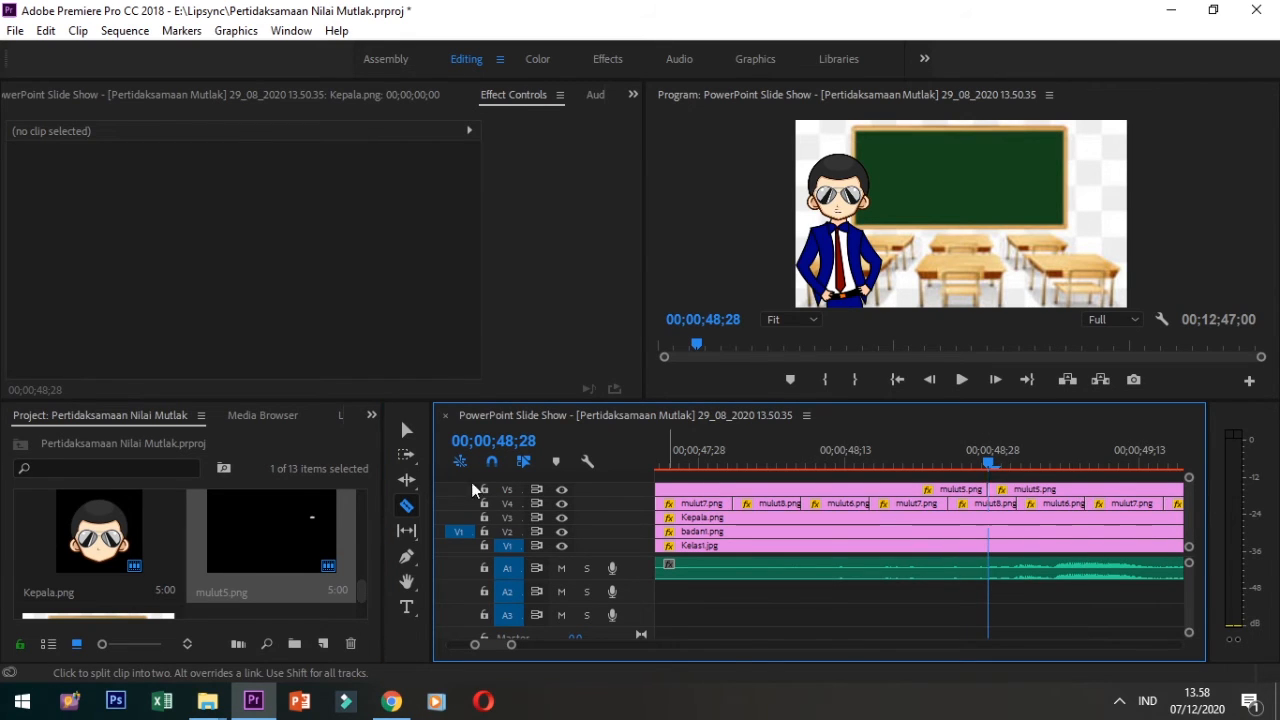
{"action": "left_click", "coordinate": [406, 430]}
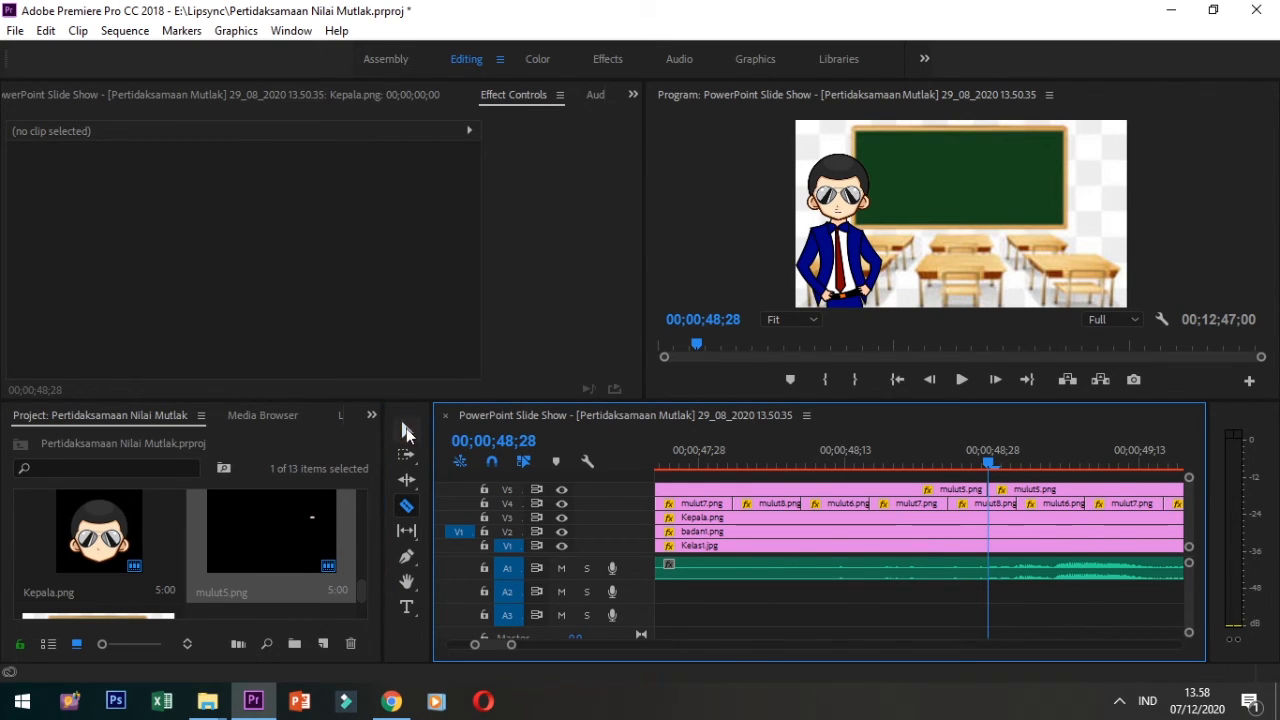
{"action": "left_click", "coordinate": [990, 467]}
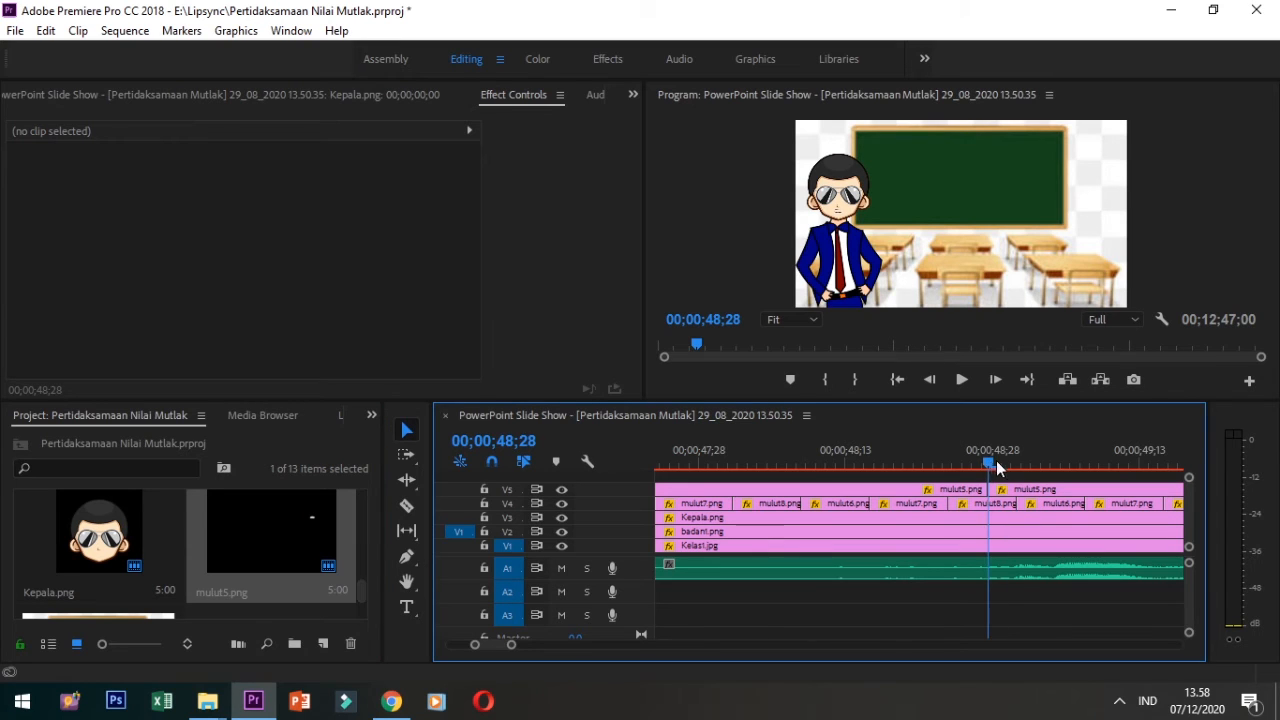
Split mulut5.png on V5 at 00;00;50;22 and delete the spoken segment from 00;00;48;28 to 00;00;50;22
{"action": "left_click_drag", "start_coordinate": [1103, 465], "coordinate": [1006, 547]}
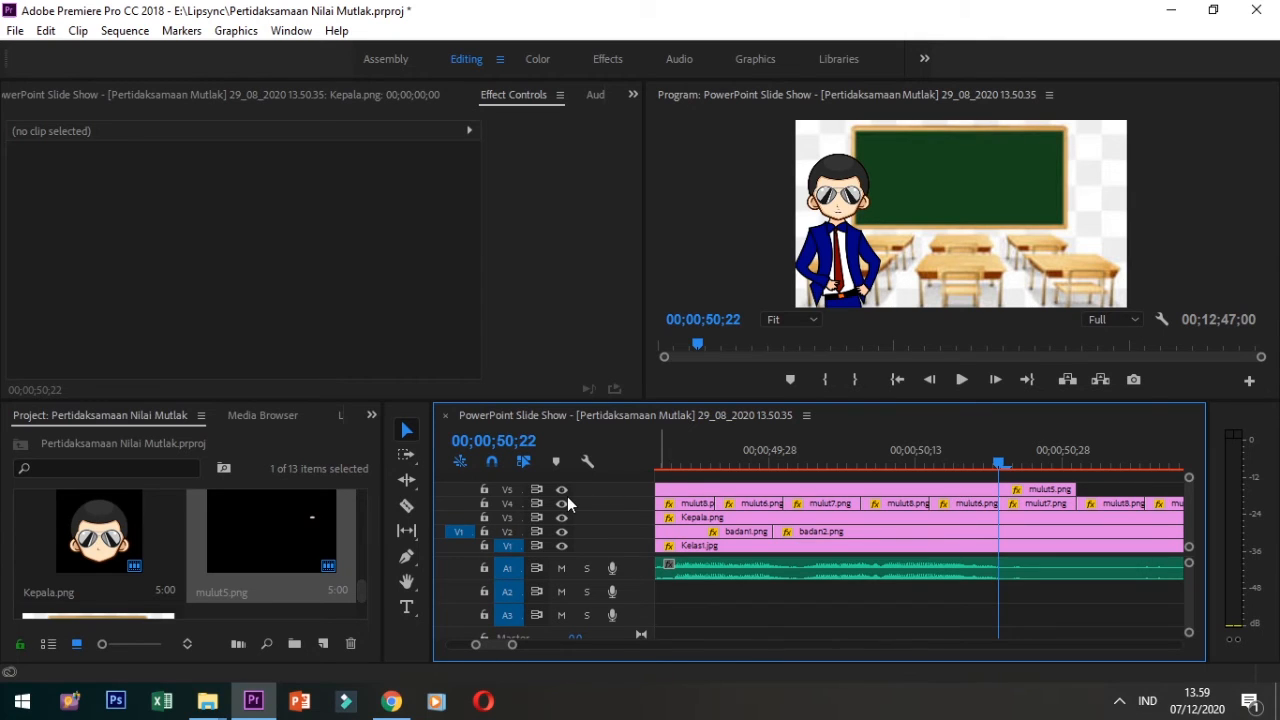
{"action": "left_click", "coordinate": [408, 506]}
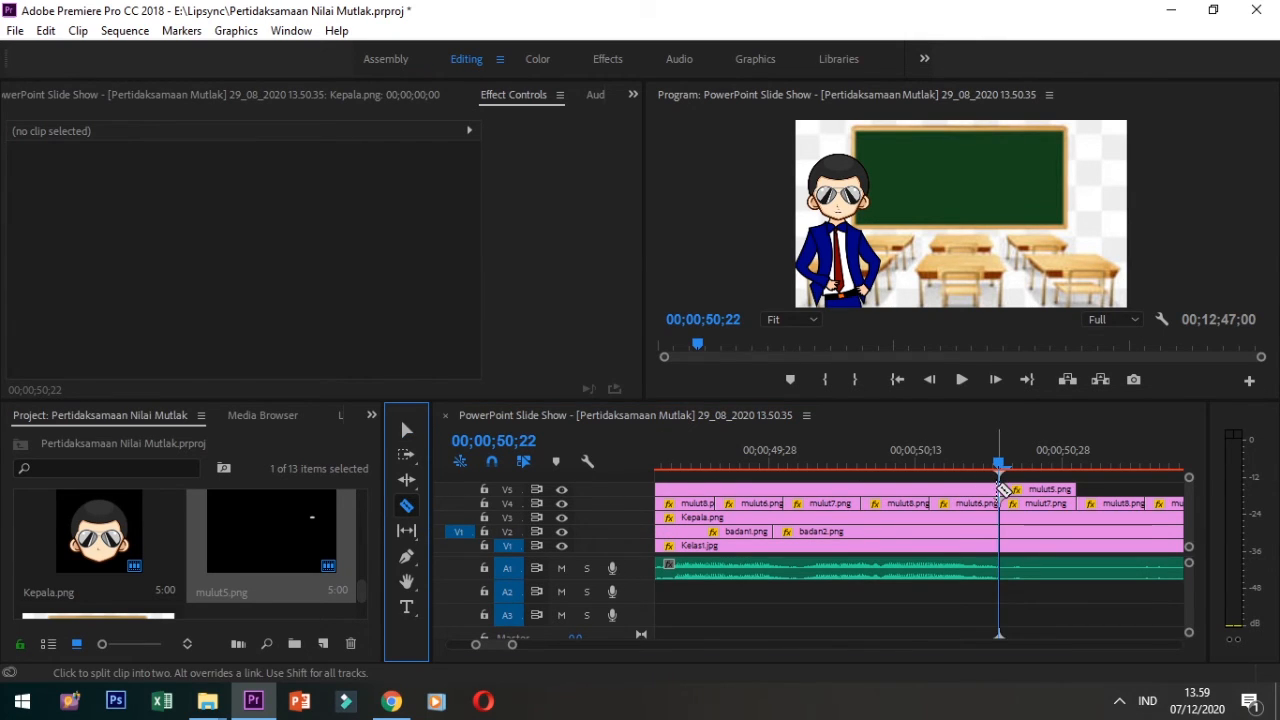
{"action": "left_click", "coordinate": [1001, 490]}
{"action": "left_click", "coordinate": [416, 438]}
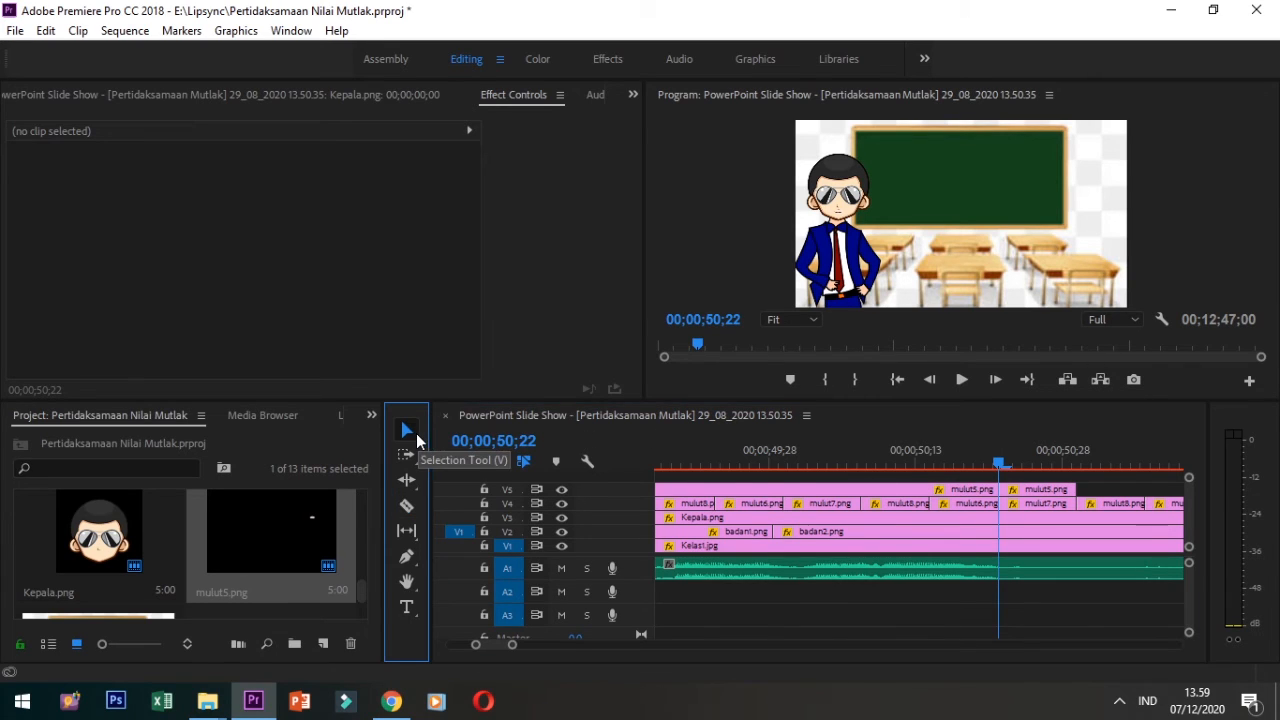
{"action": "left_click", "coordinate": [950, 490]}
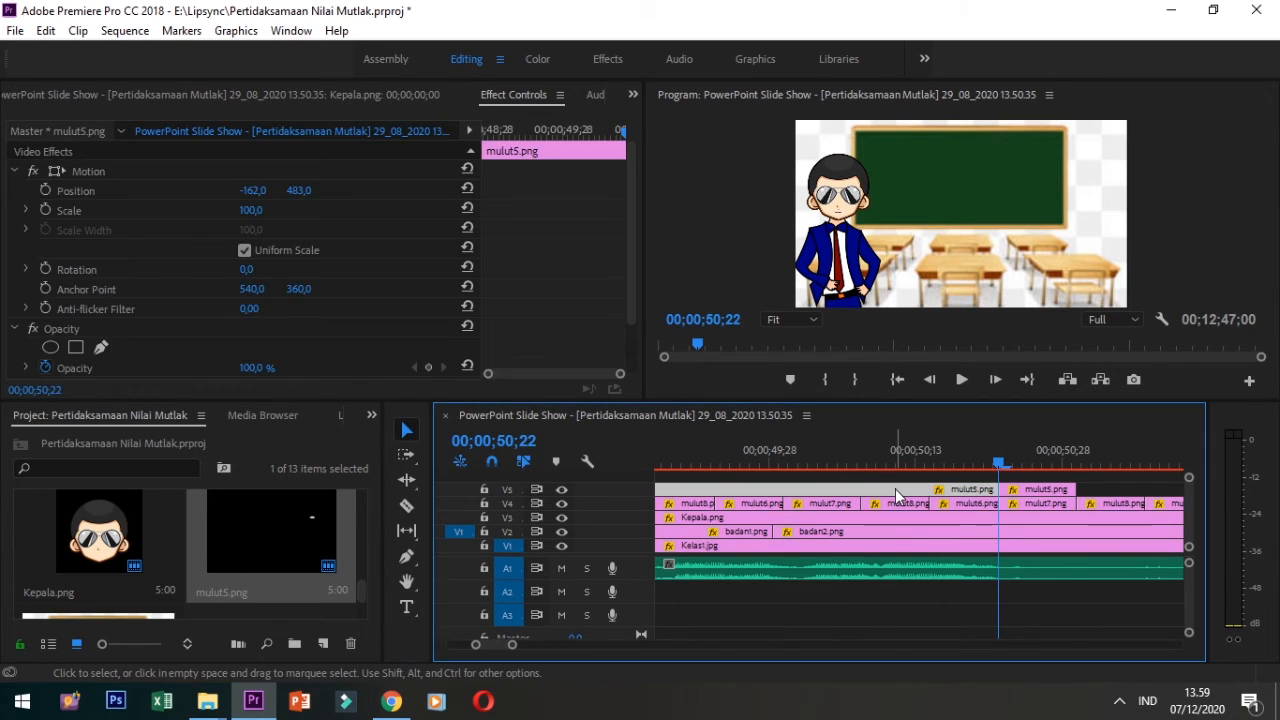
{"action": "key", "text": "Delete"}
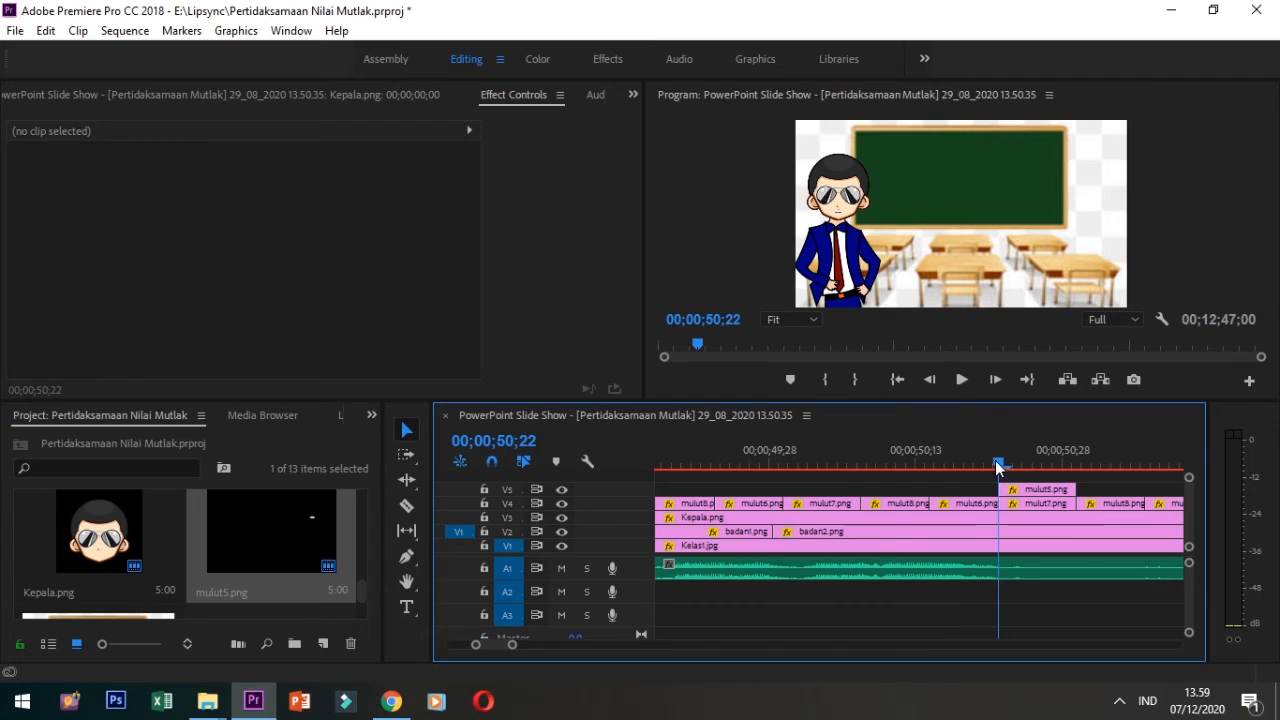
Extend the last mulut5.png on V5 and badan2.png on V2 to the end of the opening narration
{"action": "mouse_move", "coordinate": [998, 466]}
{"action": "left_mouse_down"}
{"action": "mouse_move", "coordinate": [1191, 479]}
{"action": "mouse_move", "coordinate": [995, 470]}
{"action": "left_mouse_up"}
{"action": "left_click", "coordinate": [855, 489]}
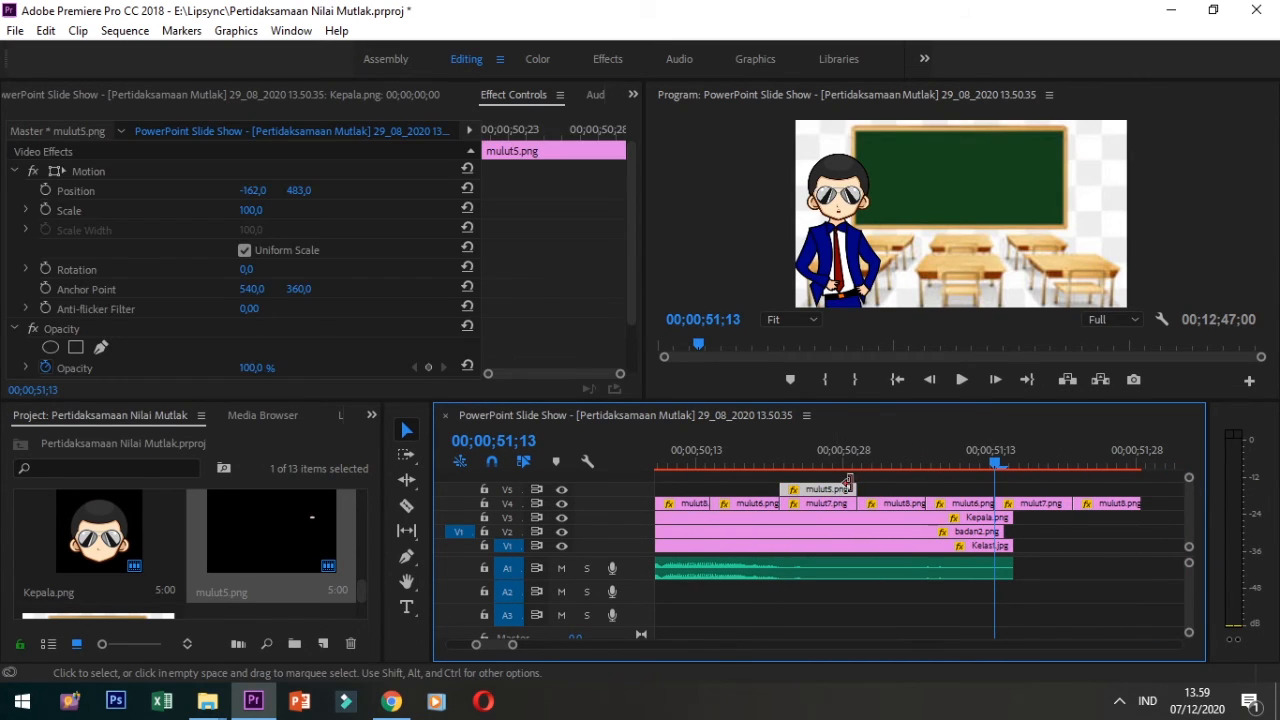
{"action": "left_click_drag", "start_coordinate": [852, 487], "coordinate": [1006, 491]}
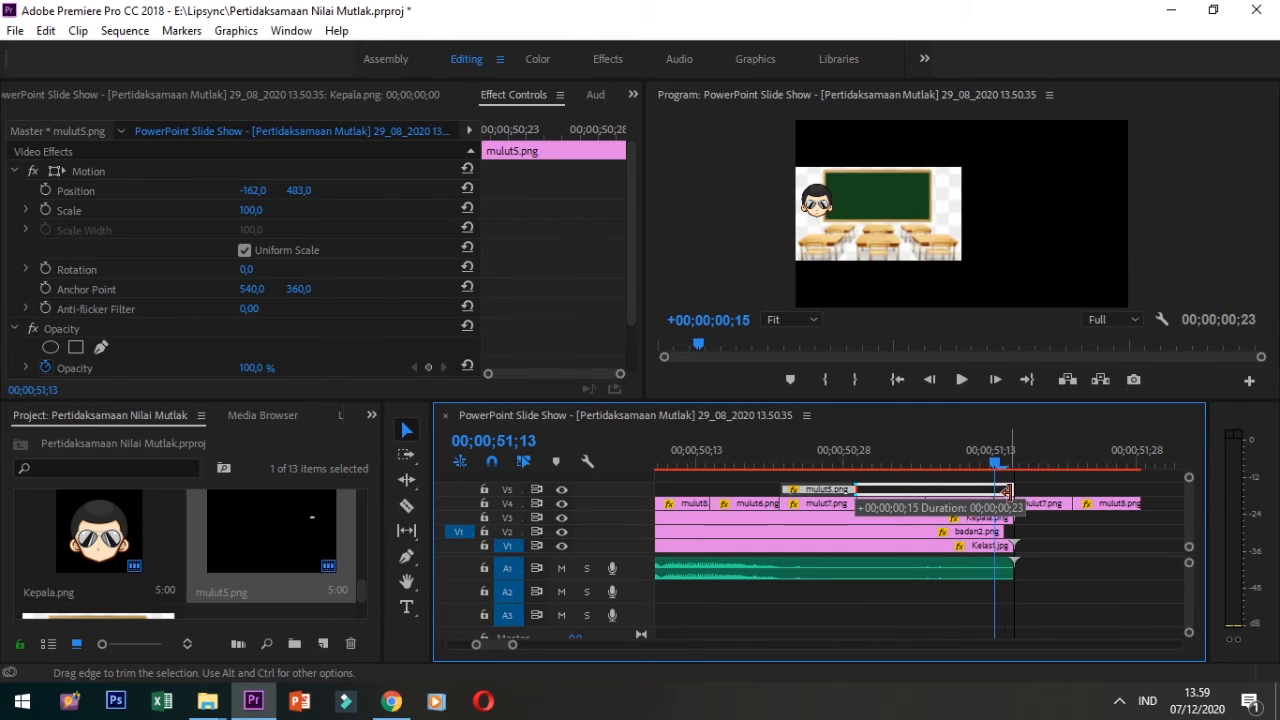
{"action": "left_click", "coordinate": [1055, 529]}
{"action": "left_click", "coordinate": [983, 538]}
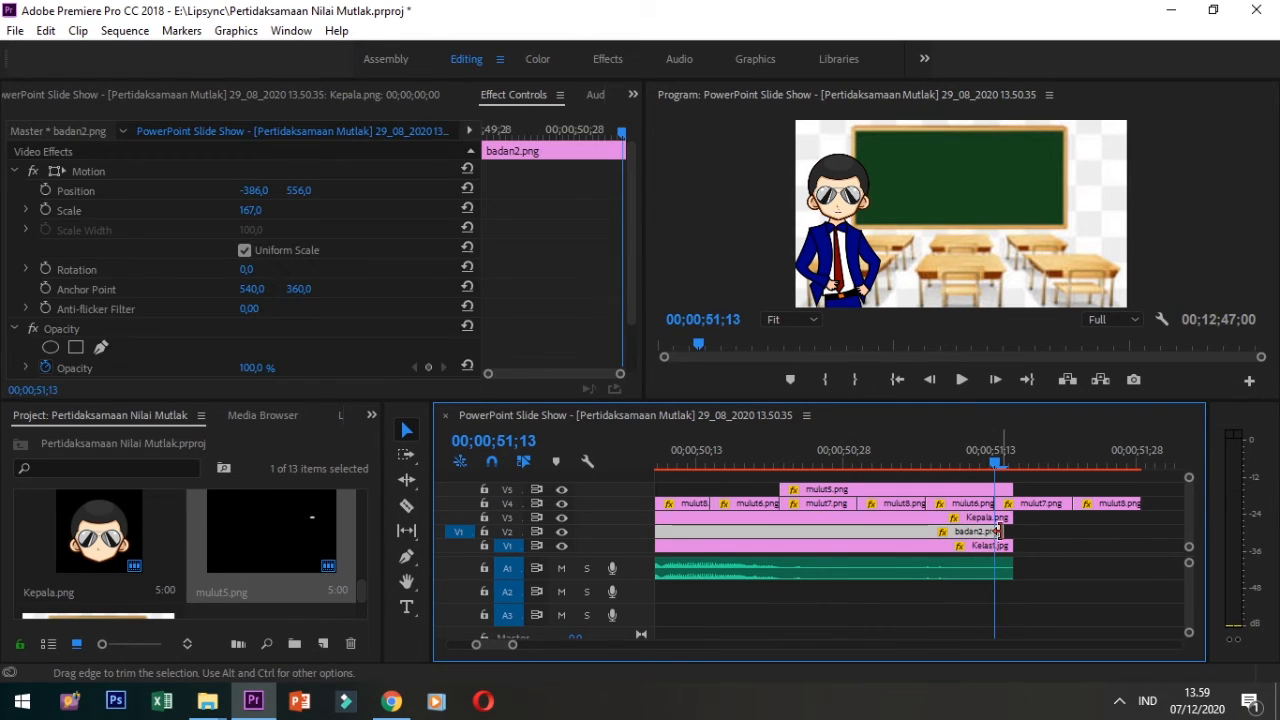
{"action": "left_click", "coordinate": [997, 531]}
{"action": "left_click", "coordinate": [1052, 539]}
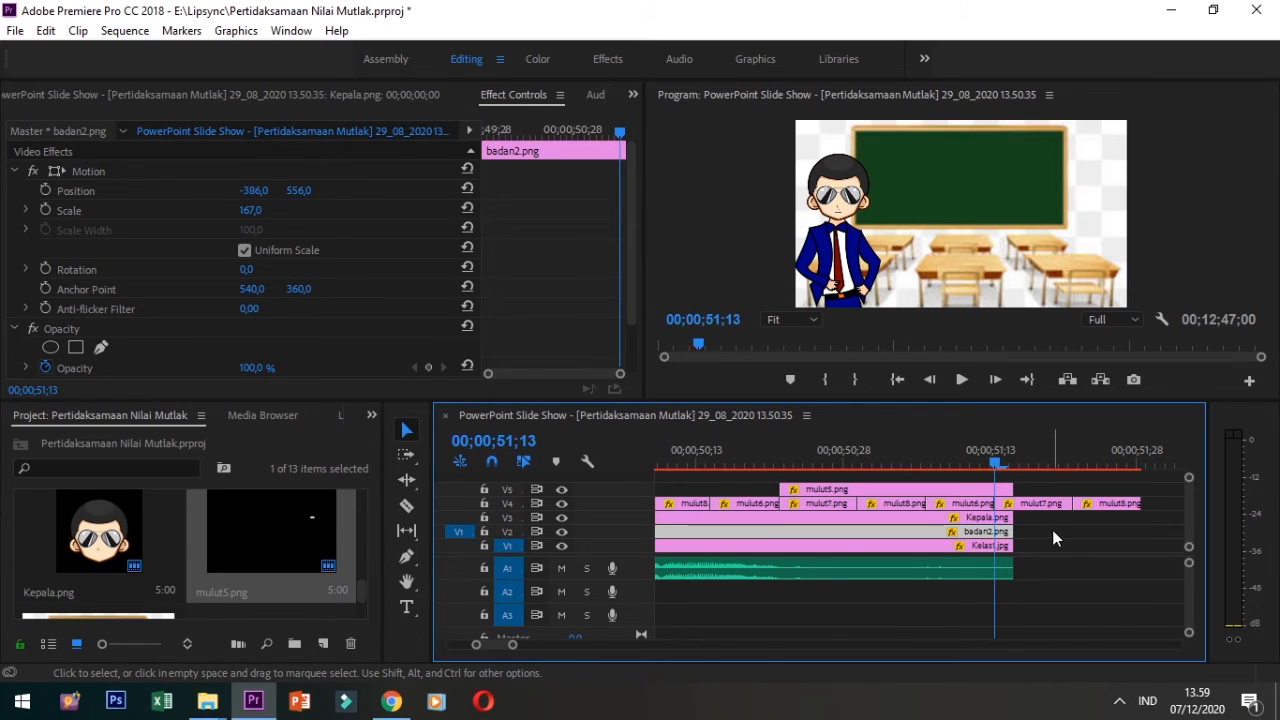
Delete the extra mulut8.png on V4, split the last mulut7.png at the narration's end and delete its overhang
{"action": "left_click", "coordinate": [1112, 504]}
{"action": "key", "text": "Delete"}
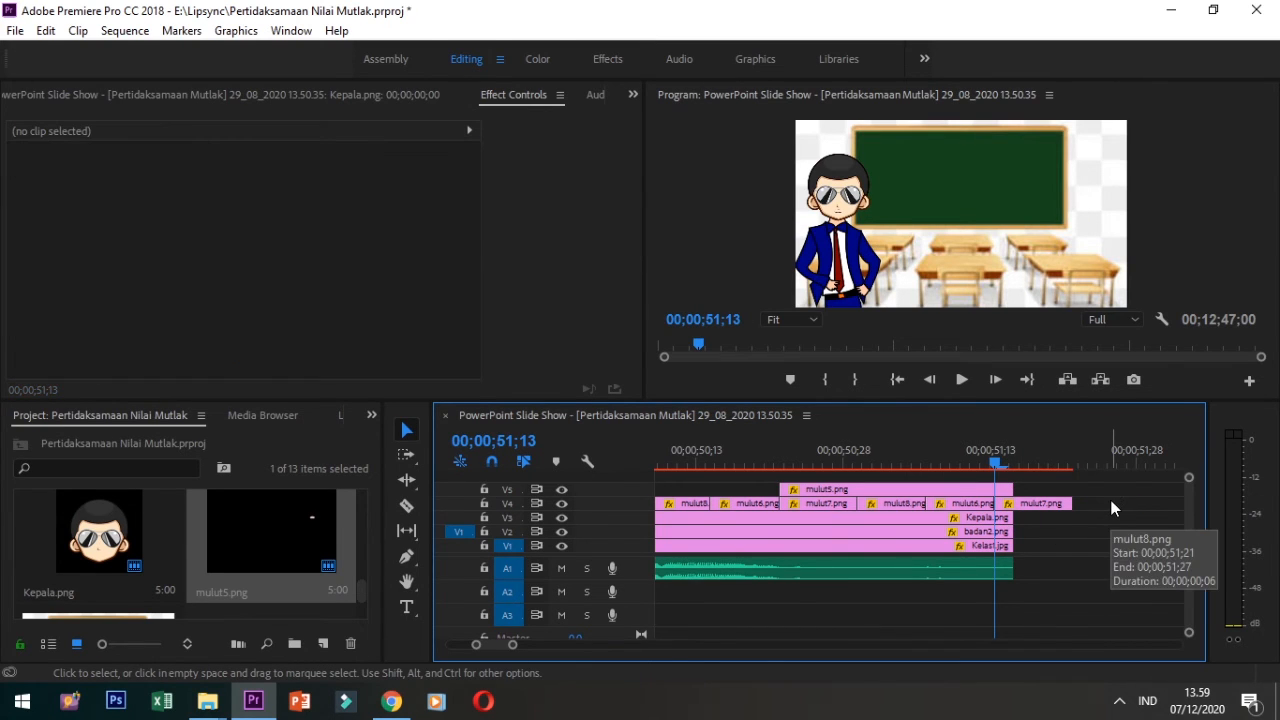
{"action": "left_click", "coordinate": [1058, 504]}
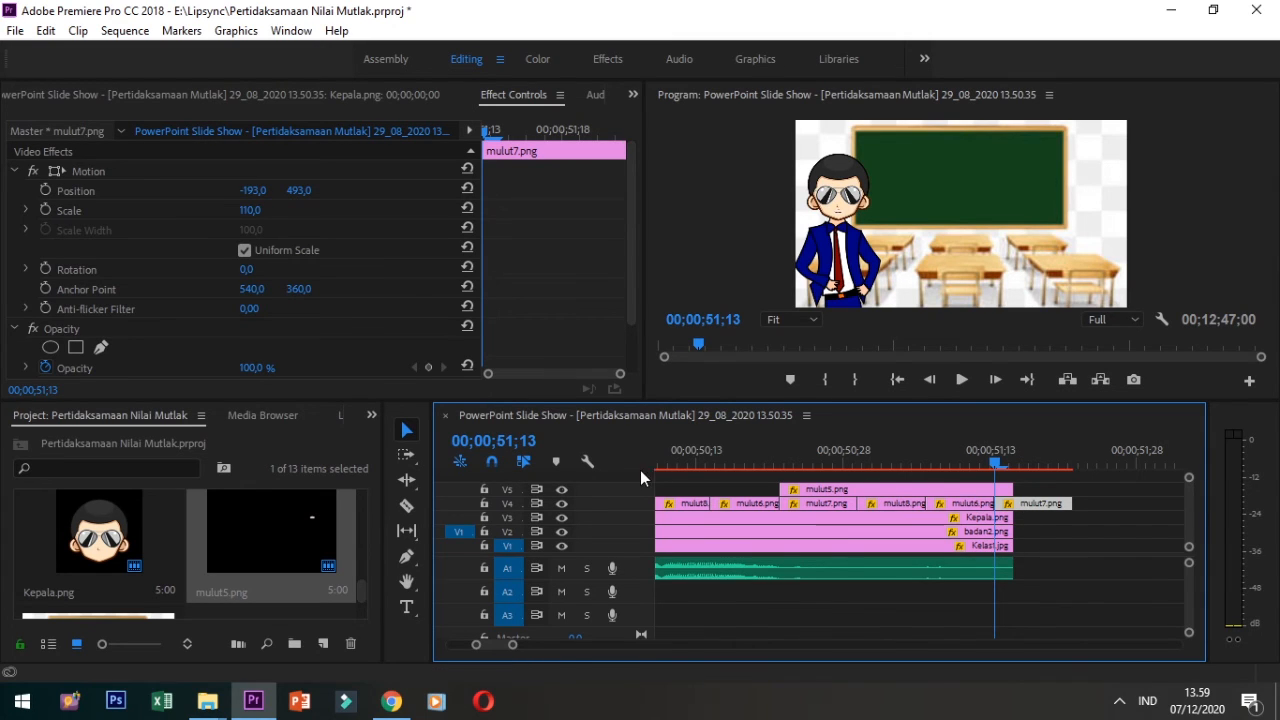
{"action": "left_click", "coordinate": [408, 505]}
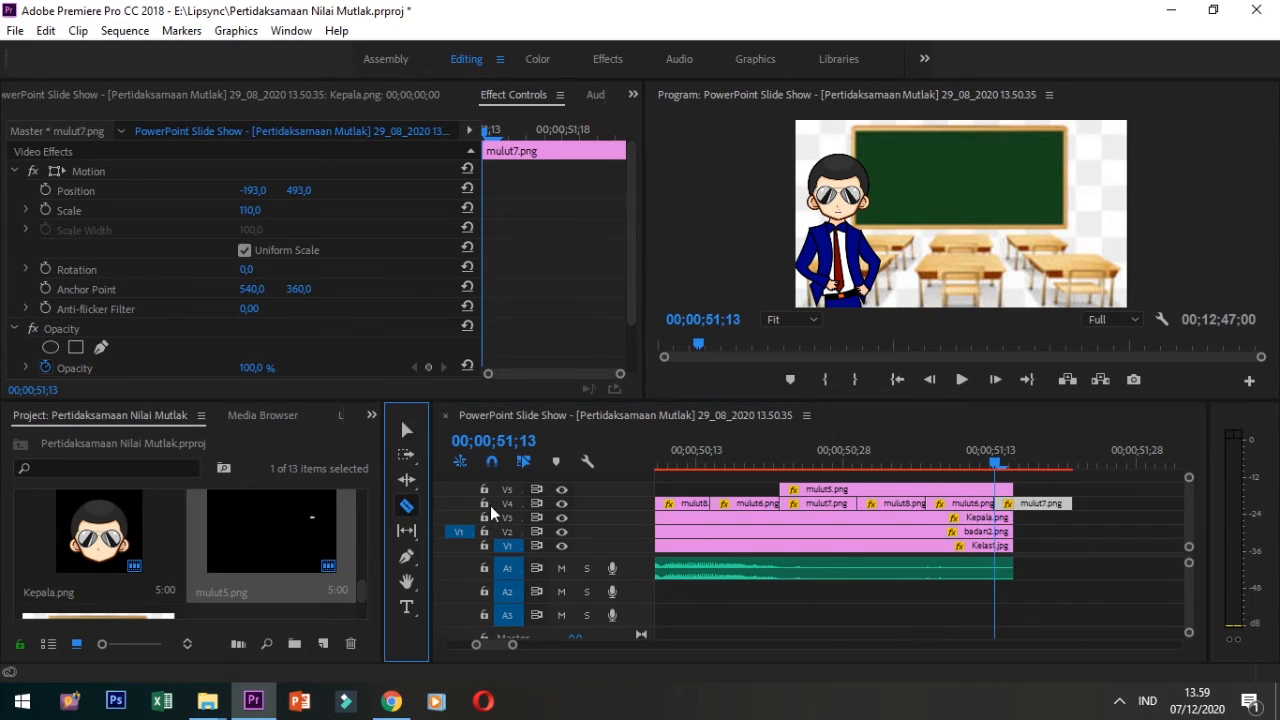
{"action": "left_click", "coordinate": [1017, 510]}
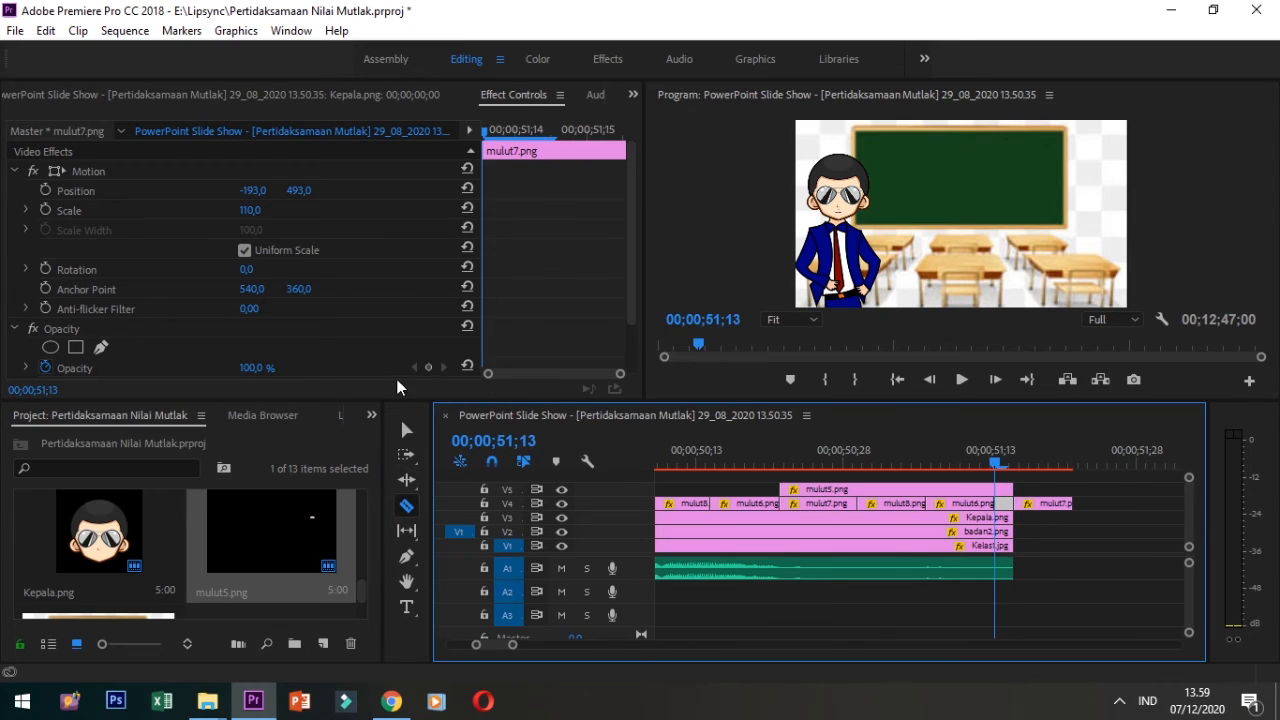
{"action": "left_click", "coordinate": [405, 428]}
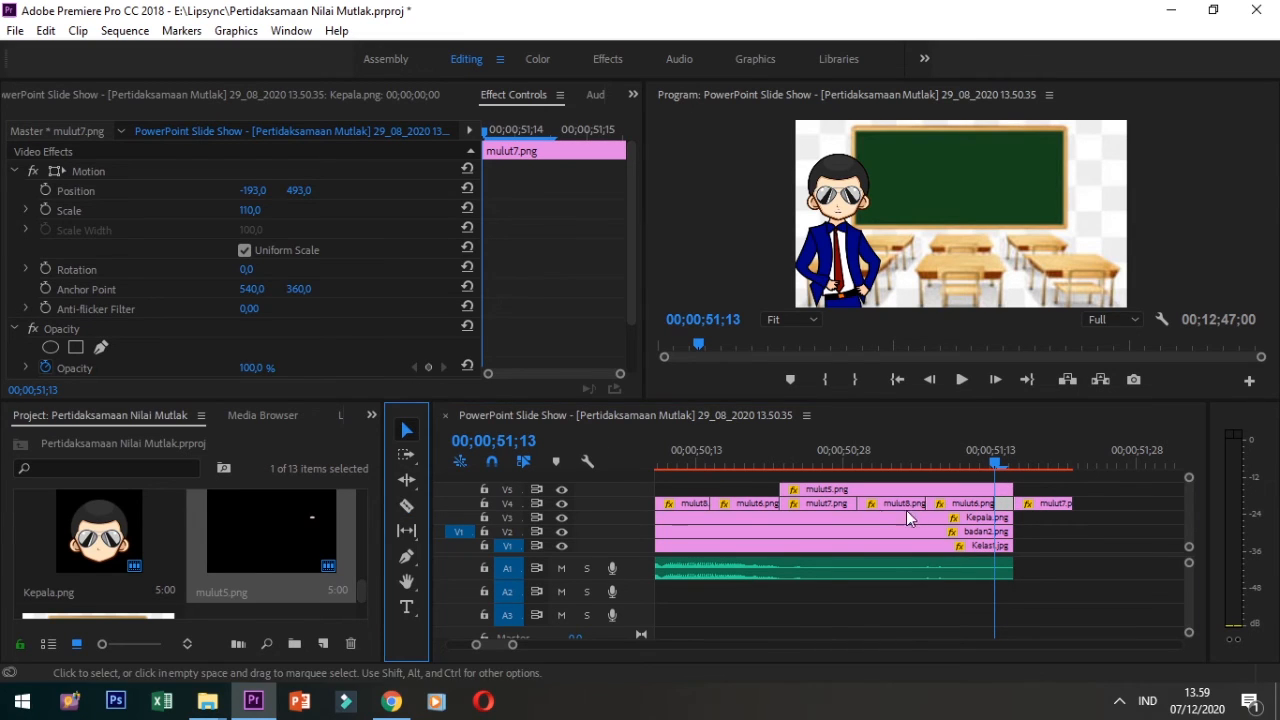
{"action": "left_click", "coordinate": [1058, 503]}
{"action": "key", "text": "Delete"}
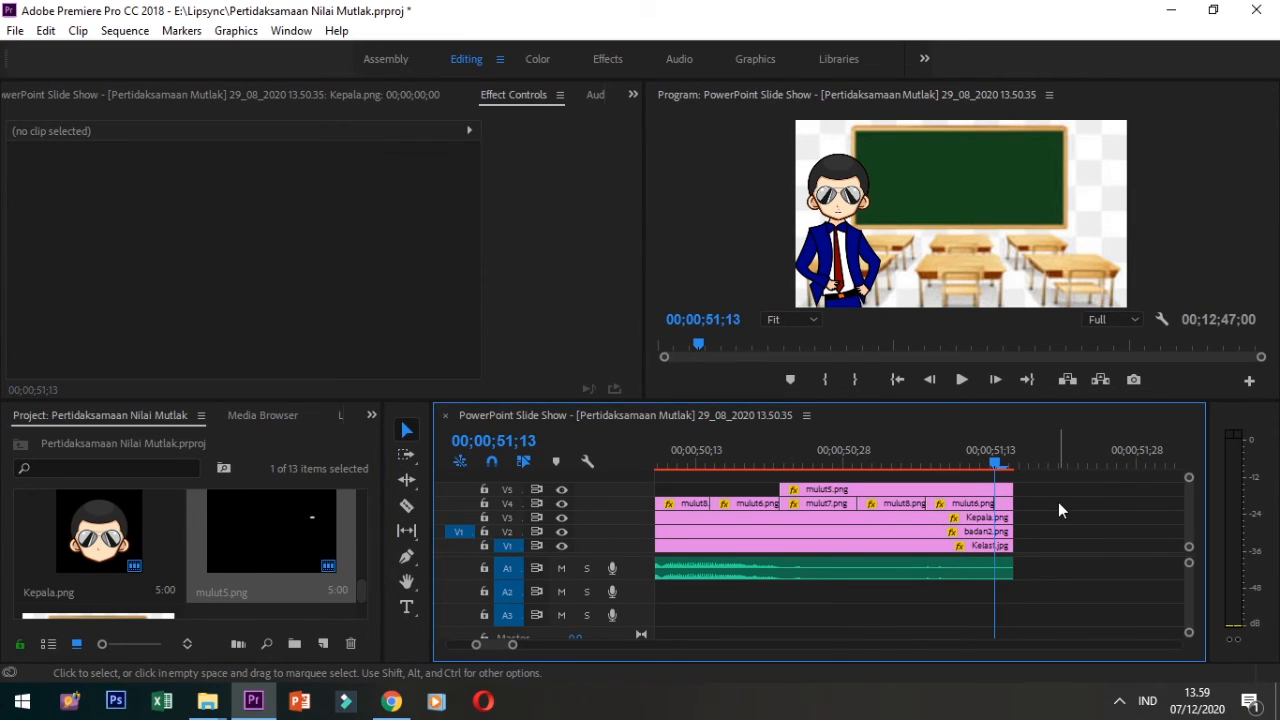
Play the sequence from the start in an enlarged program monitor to check the lip sync, and restore a smaller monitor
{"action": "left_click", "coordinate": [897, 380]}
{"action": "left_click", "coordinate": [958, 381]}
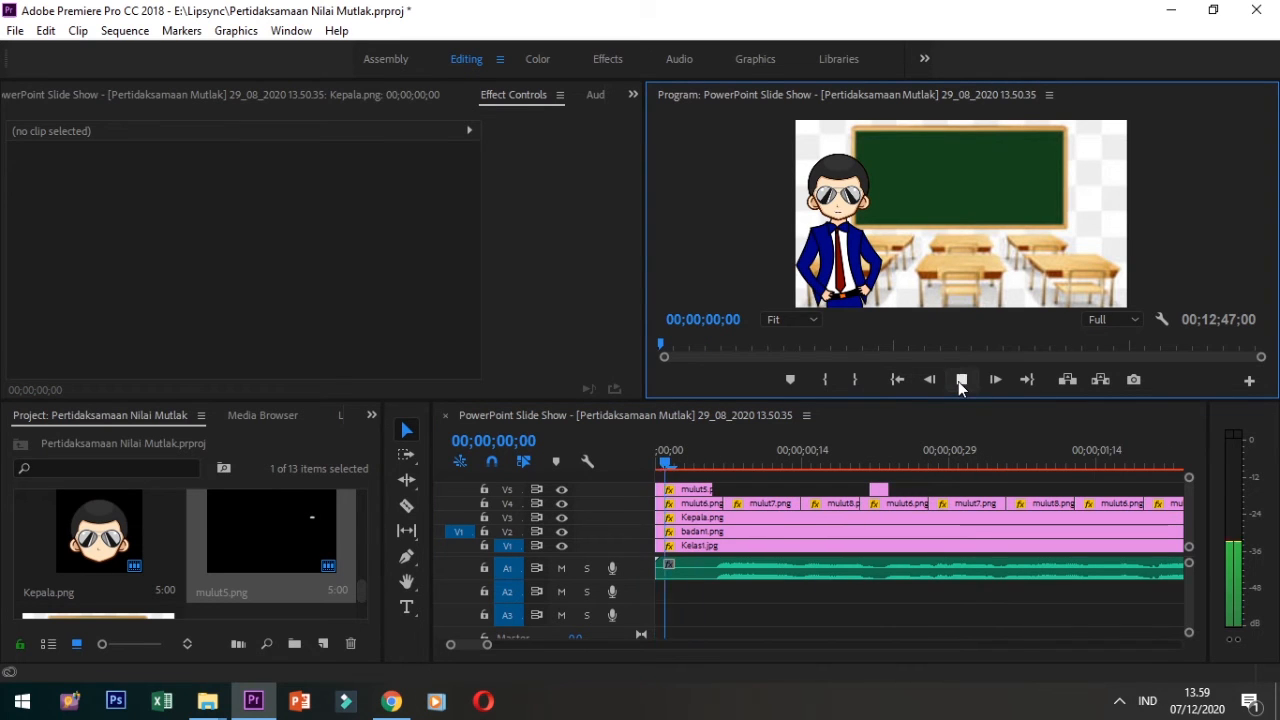
{"action": "left_click_drag", "start_coordinate": [895, 399], "coordinate": [905, 550]}
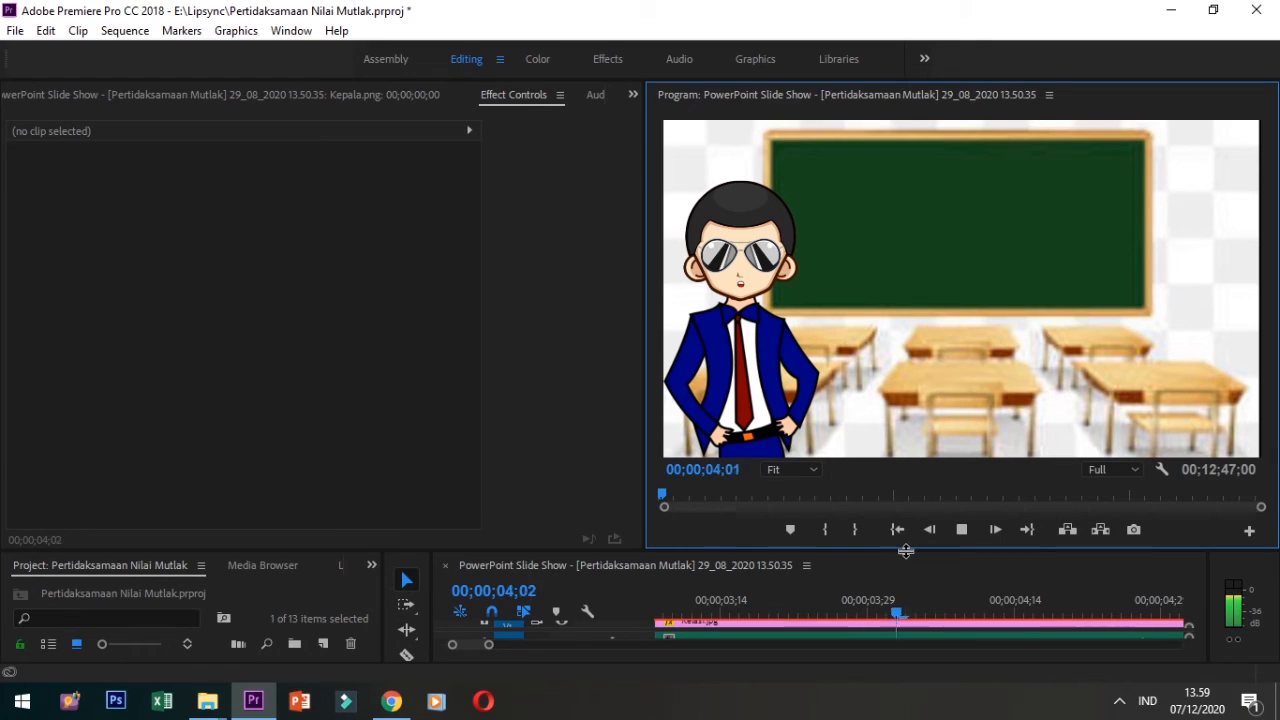
{"action": "left_click", "coordinate": [959, 532]}
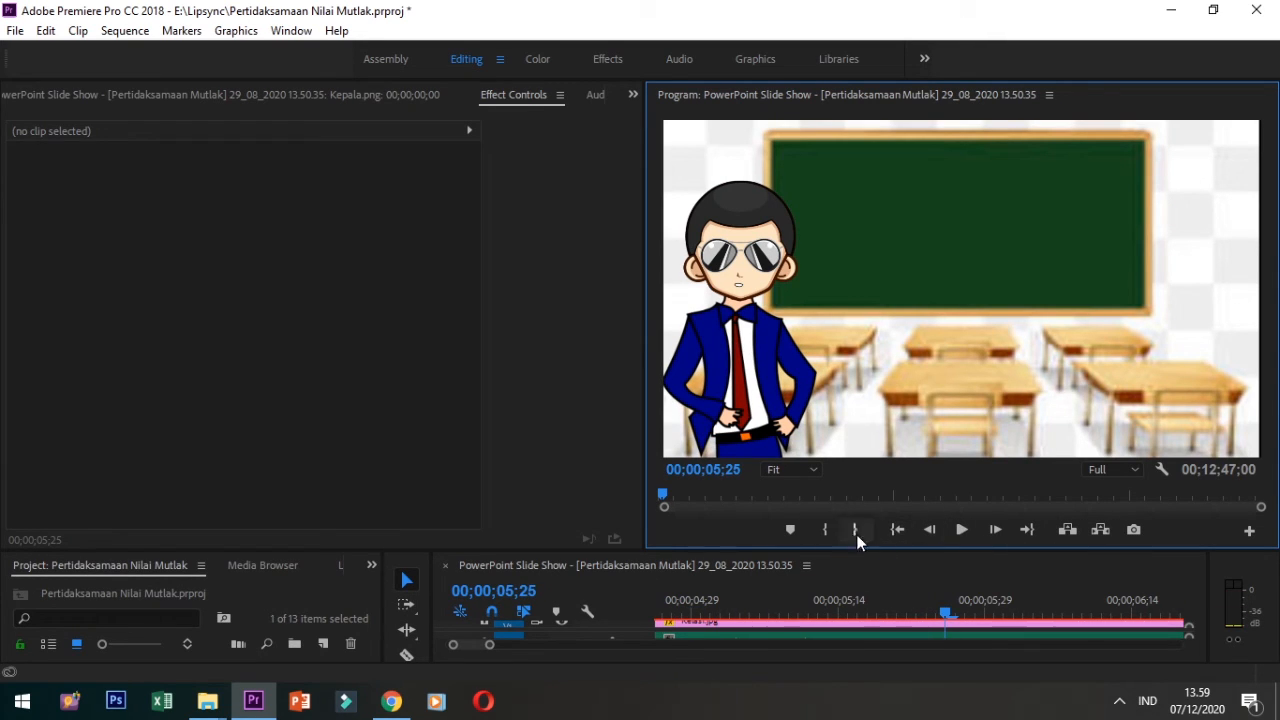
{"action": "left_click", "coordinate": [961, 531]}
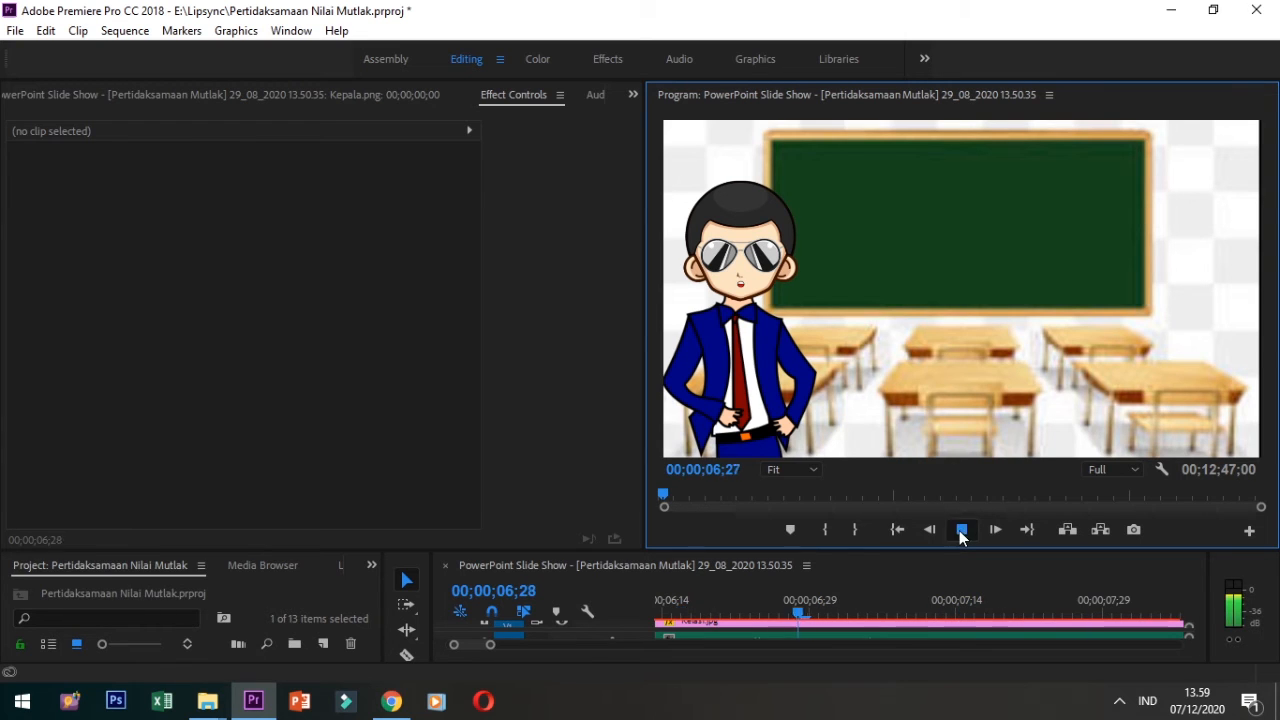
{"action": "left_click", "coordinate": [959, 533]}
{"action": "left_click_drag", "start_coordinate": [948, 542], "coordinate": [954, 430]}
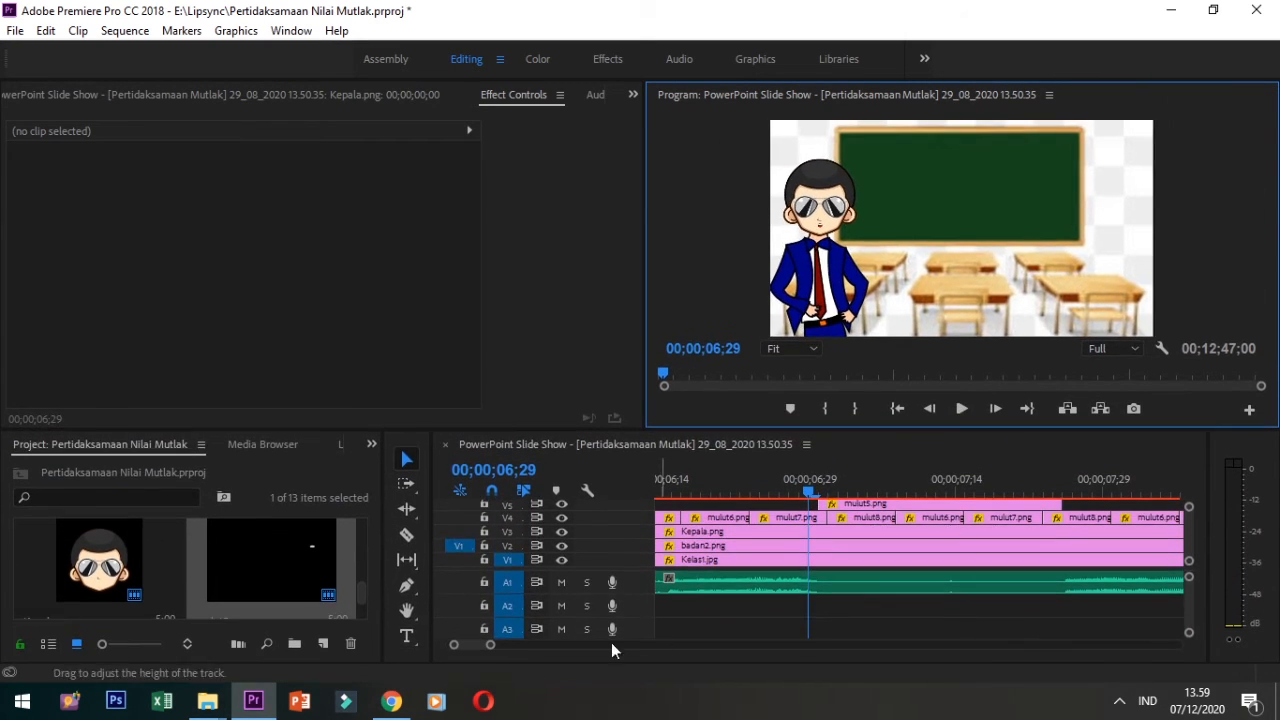
Place Pertidaksamaan.mp4 on V1 and A1 directly after the lip-synced opening
{"action": "left_click_drag", "start_coordinate": [490, 645], "coordinate": [677, 657]}
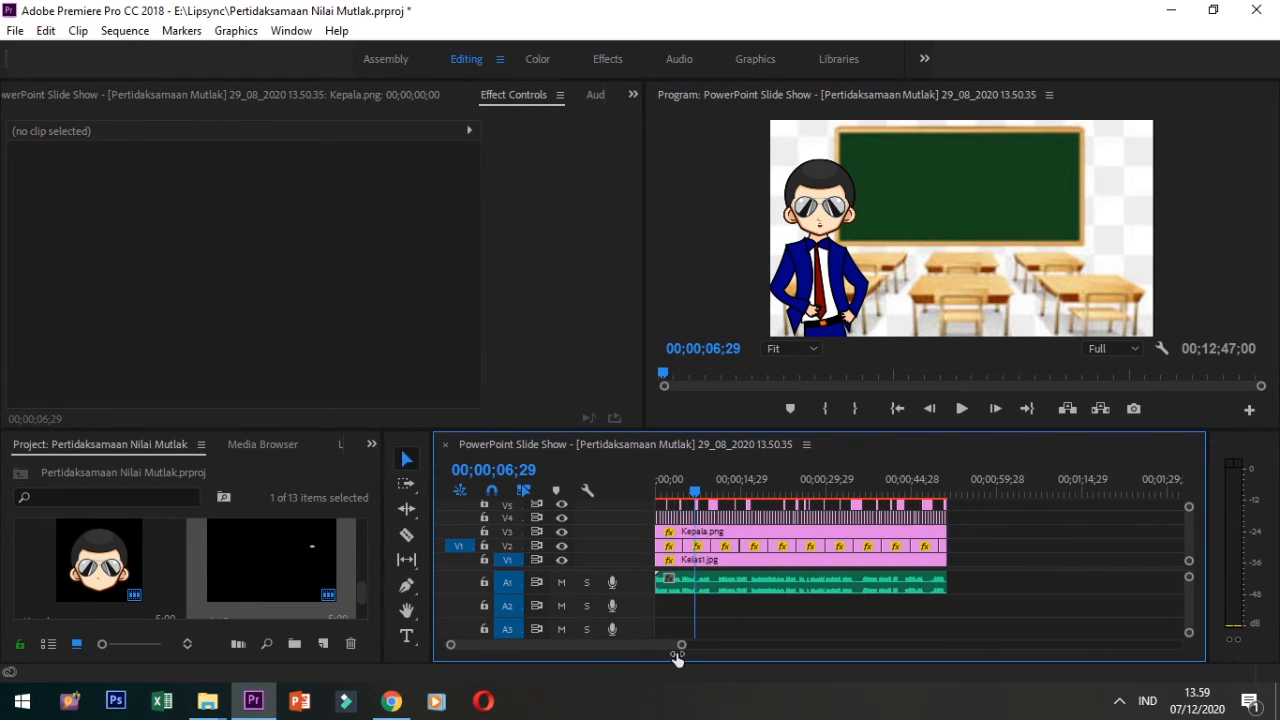
{"action": "mouse_move", "coordinate": [362, 576]}
{"action": "left_mouse_down"}
{"action": "mouse_move", "coordinate": [360, 600]}
{"action": "mouse_move", "coordinate": [368, 562]}
{"action": "left_mouse_up"}
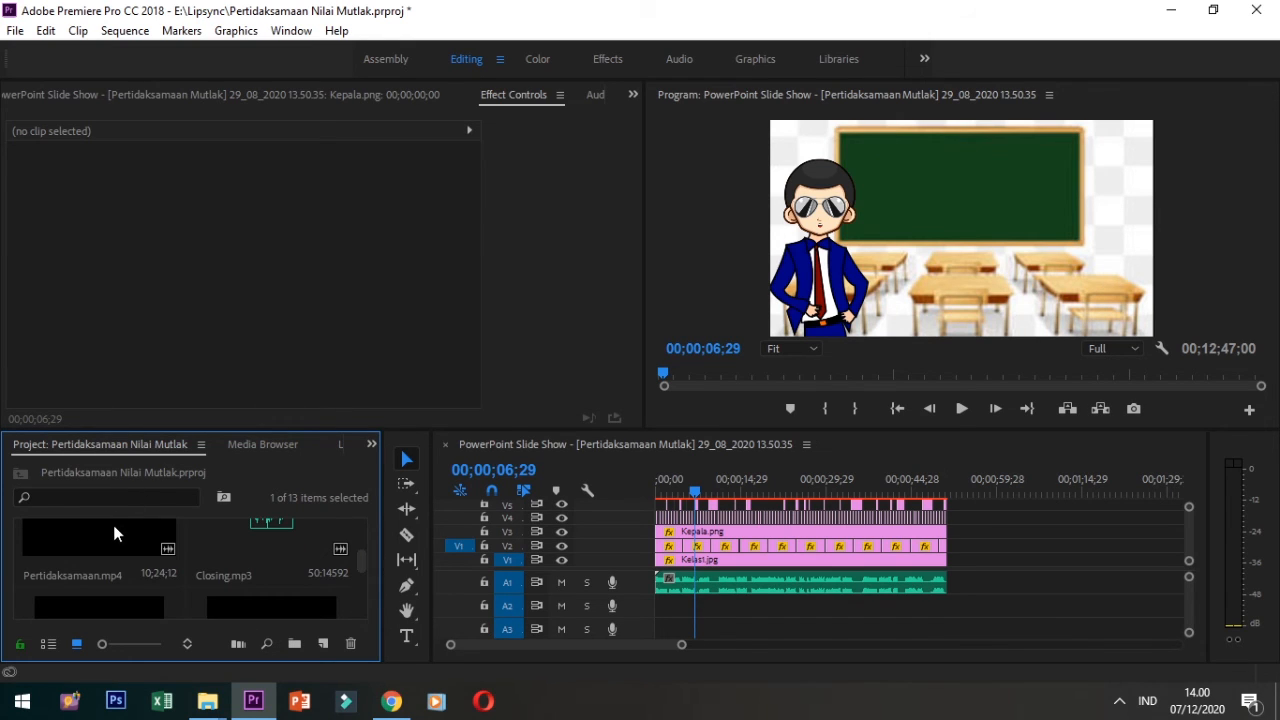
{"action": "left_click_drag", "start_coordinate": [112, 520], "coordinate": [955, 562]}
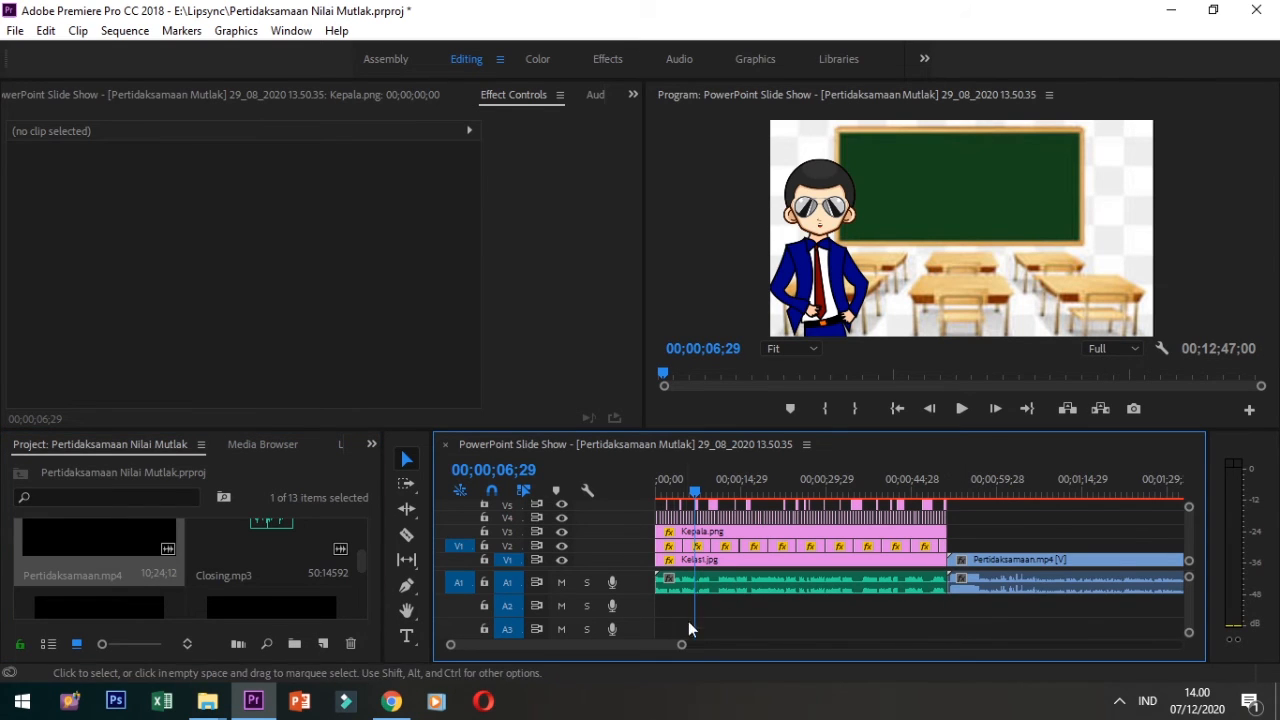
Scale Pertidaksamaan.mp4 to 77 so its title slide fits the frame
{"action": "left_click", "coordinate": [1055, 492]}
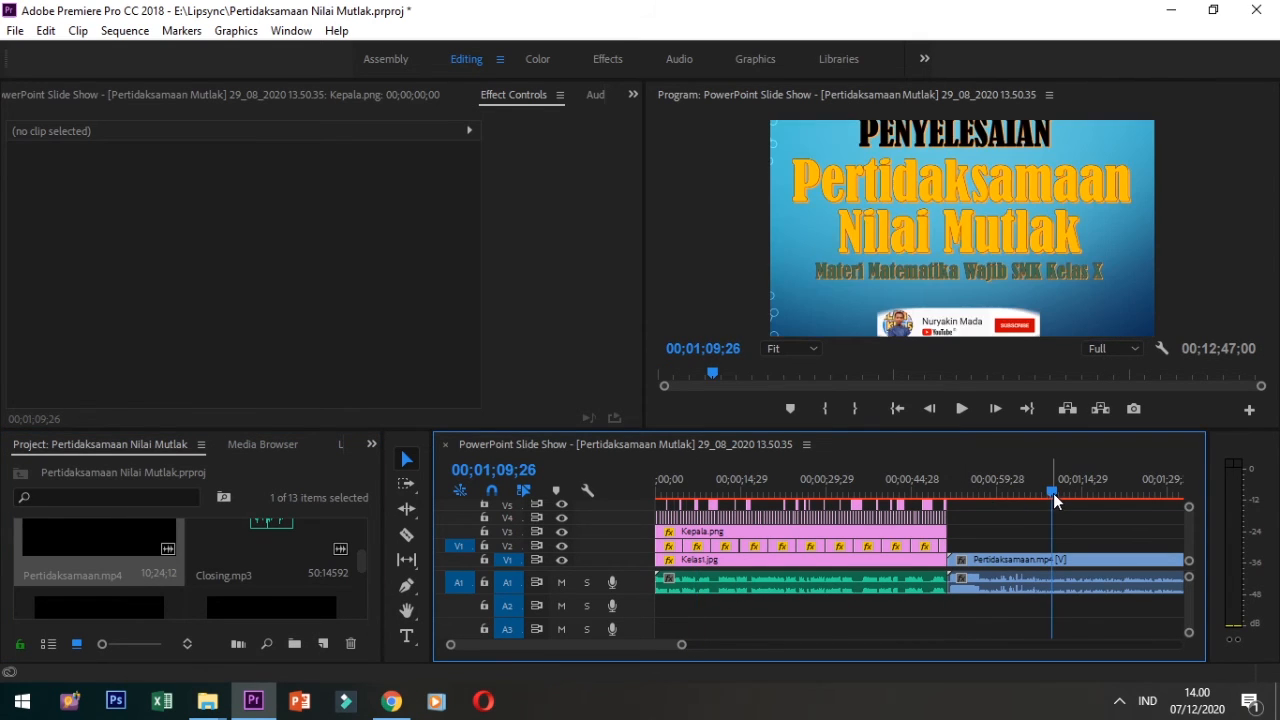
{"action": "left_click_drag", "start_coordinate": [1053, 493], "coordinate": [1102, 517]}
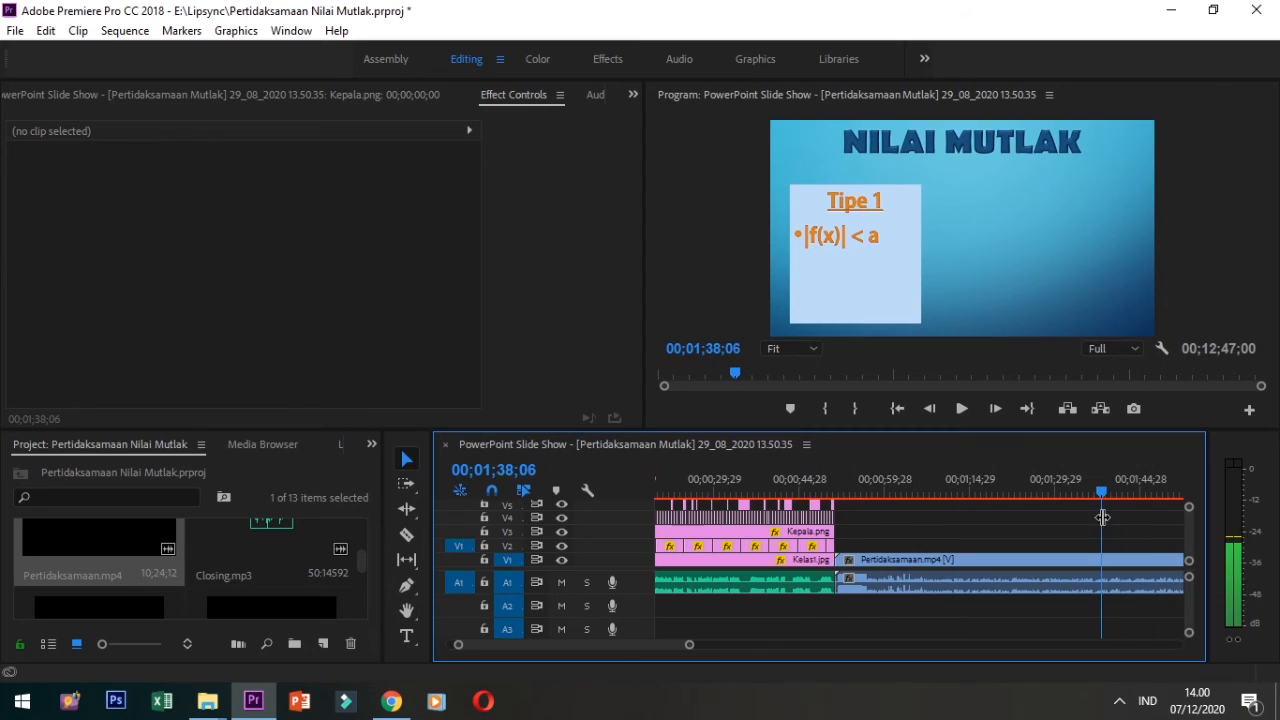
{"action": "left_click", "coordinate": [926, 562]}
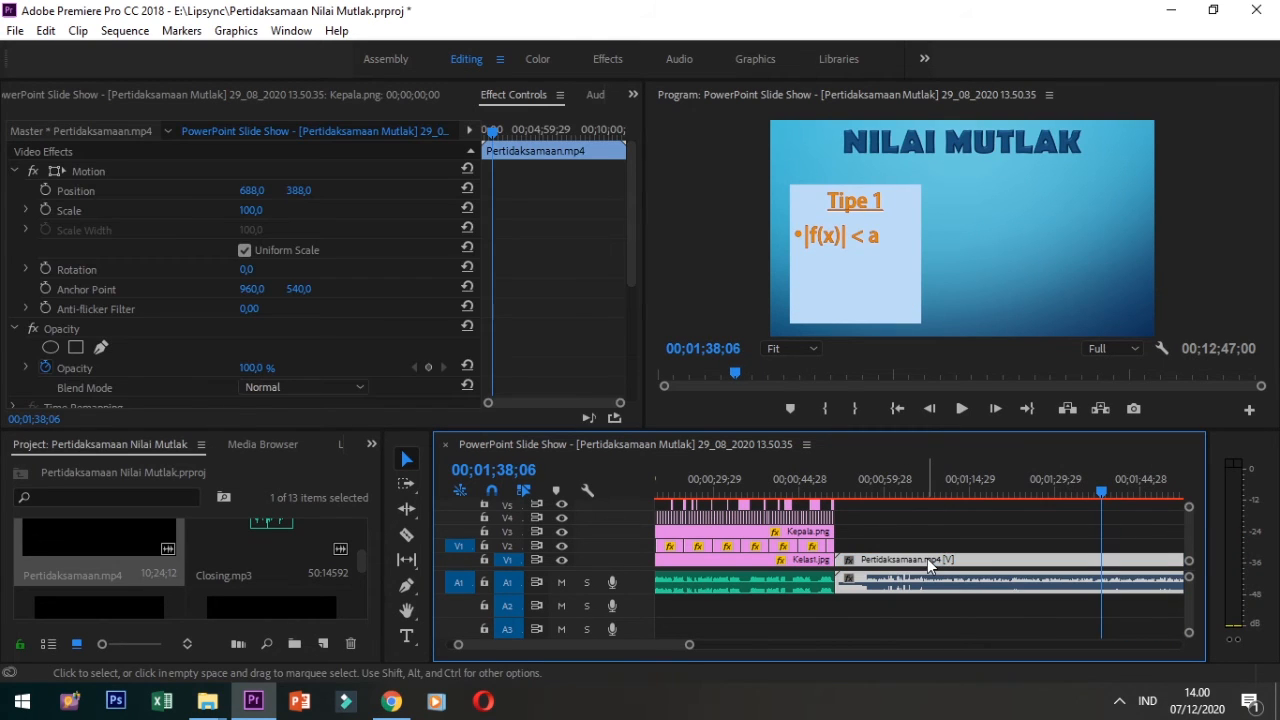
{"action": "left_click_drag", "start_coordinate": [1104, 496], "coordinate": [921, 496]}
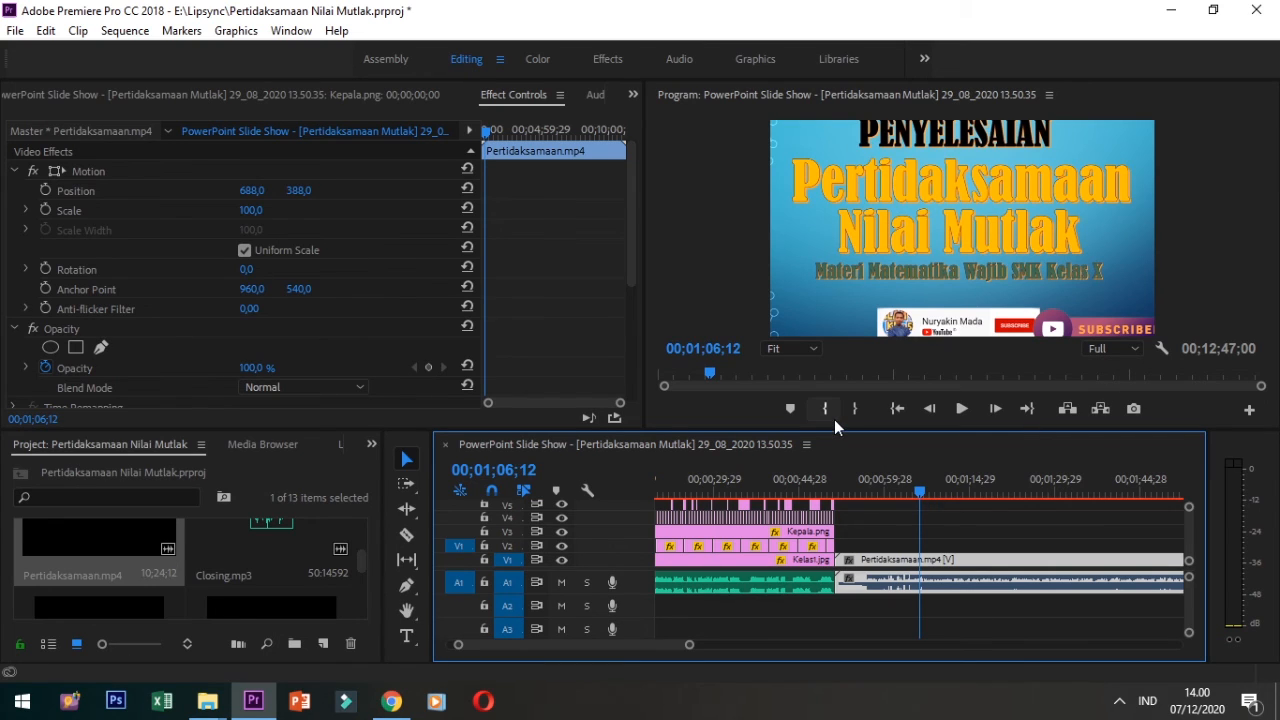
{"action": "left_click", "coordinate": [253, 210]}
{"action": "left_click_drag", "start_coordinate": [252, 210], "coordinate": [229, 210]}
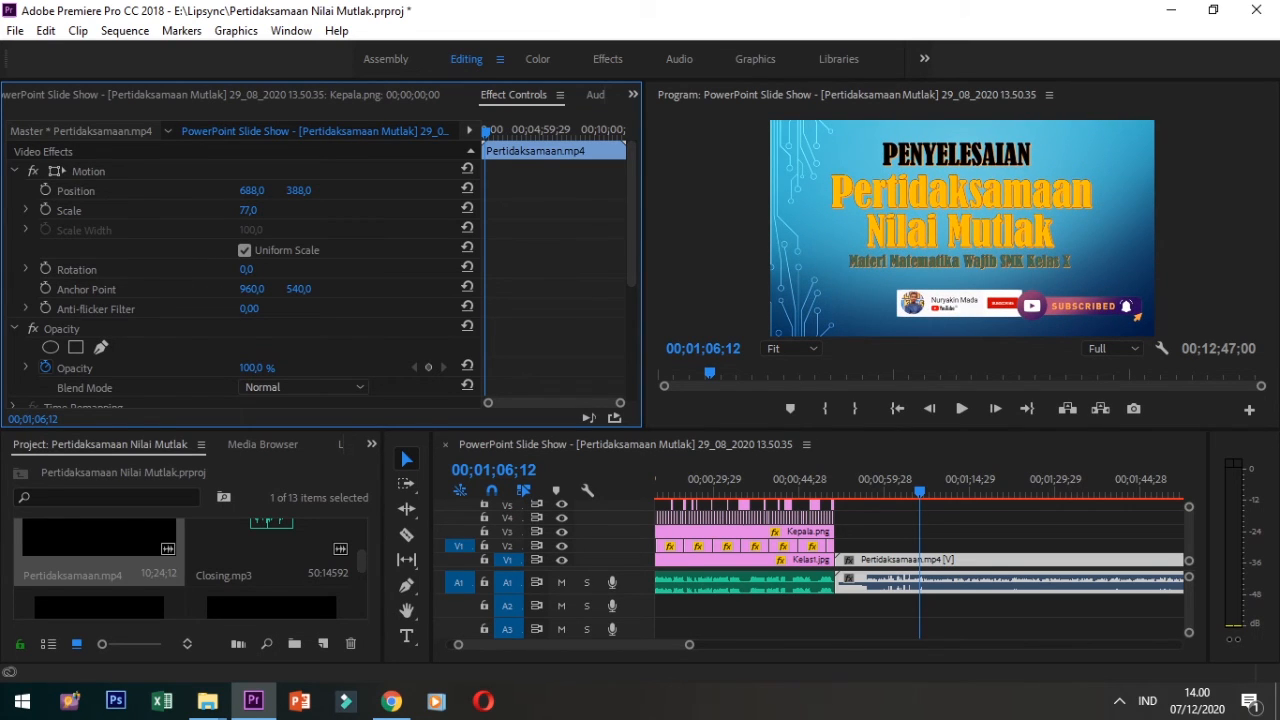
Place Closing.mp3 on A2 directly after the end of Pertidaksamaan.mp4
{"action": "left_click_drag", "start_coordinate": [926, 494], "coordinate": [1177, 509]}
{"action": "left_click", "coordinate": [1027, 409]}
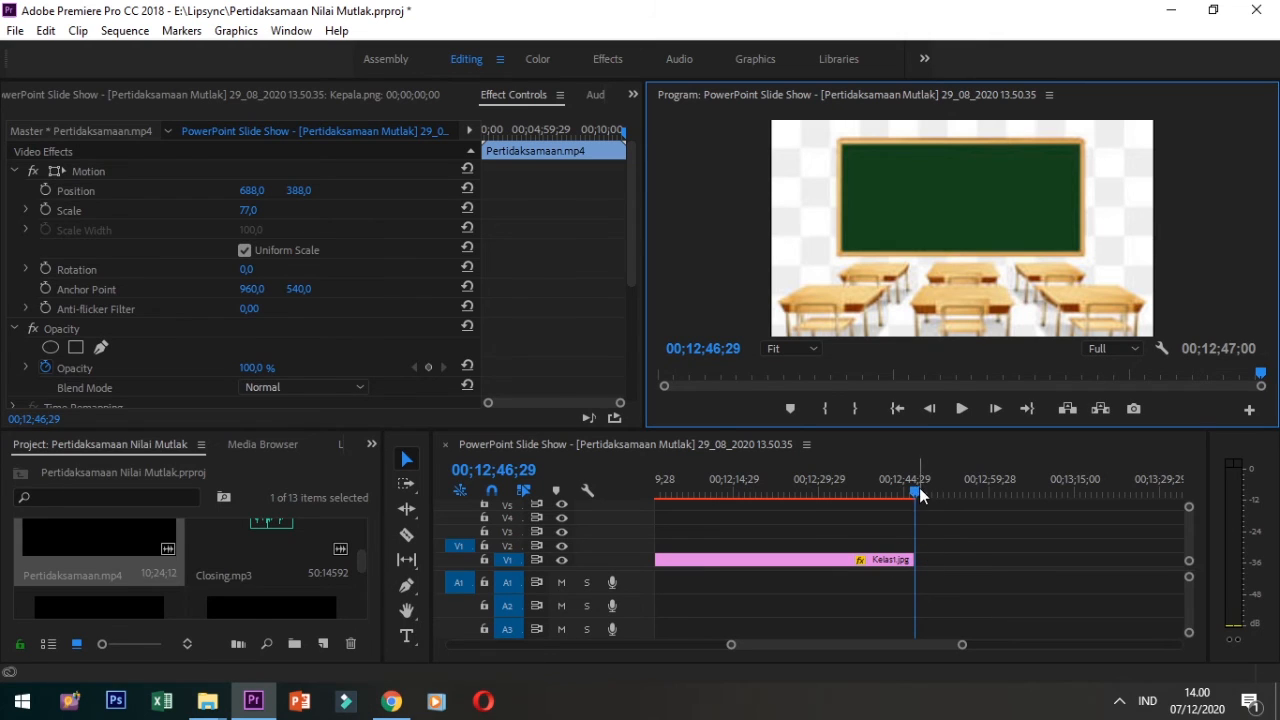
{"action": "left_click_drag", "start_coordinate": [916, 486], "coordinate": [770, 496]}
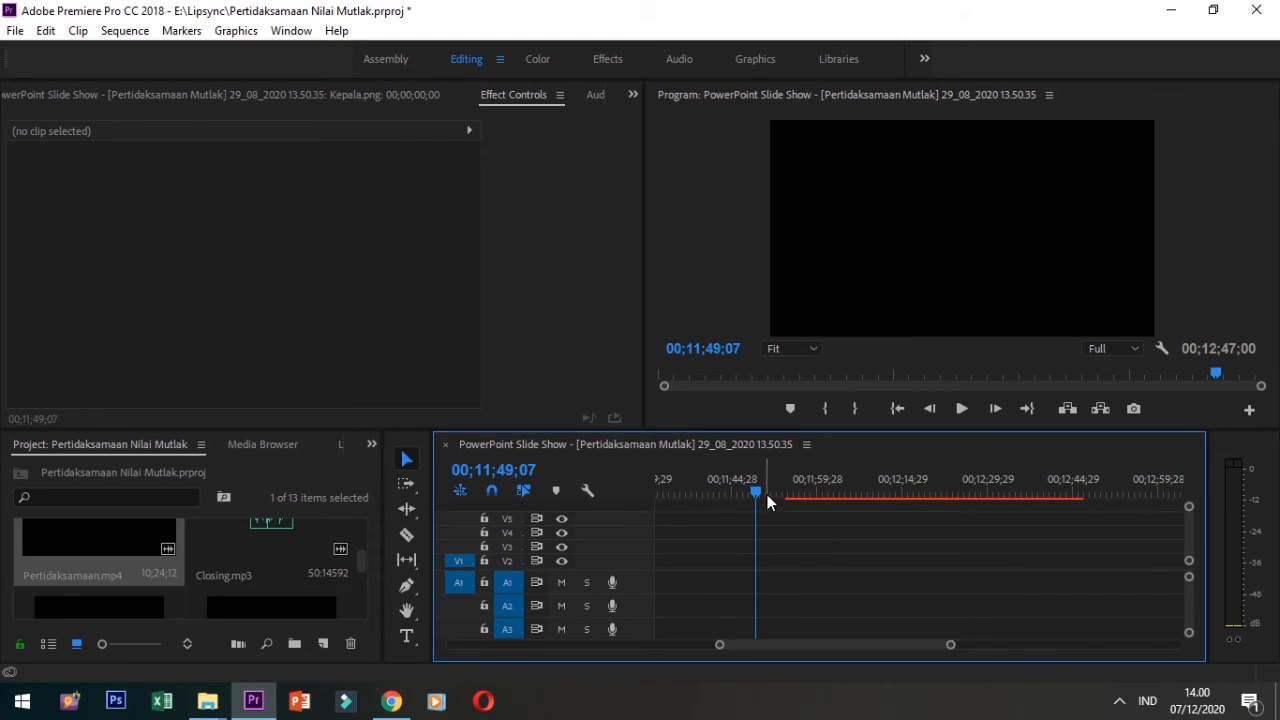
{"action": "mouse_move", "coordinate": [753, 488]}
{"action": "left_mouse_down"}
{"action": "mouse_move", "coordinate": [536, 494]}
{"action": "mouse_move", "coordinate": [752, 495]}
{"action": "left_mouse_up"}
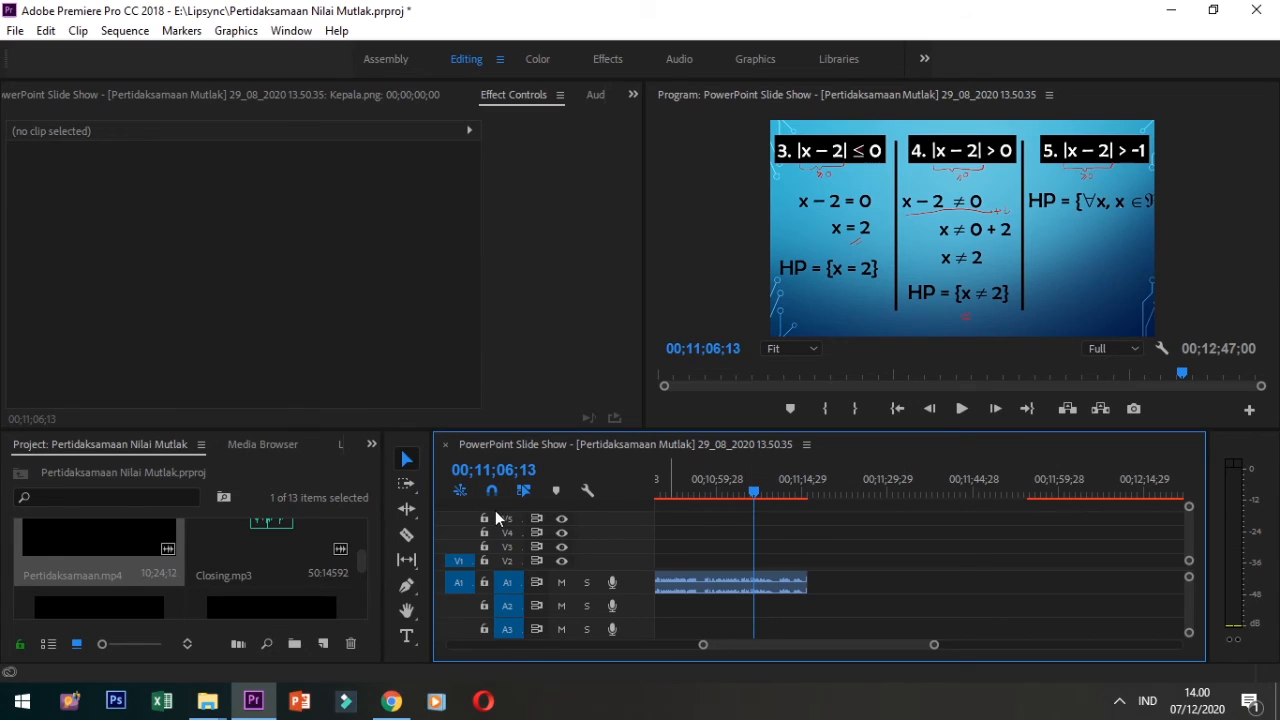
{"action": "left_click", "coordinate": [362, 561]}
{"action": "scroll", "coordinate": [361, 562], "scroll_direction": "down", "scroll_amount": 1}
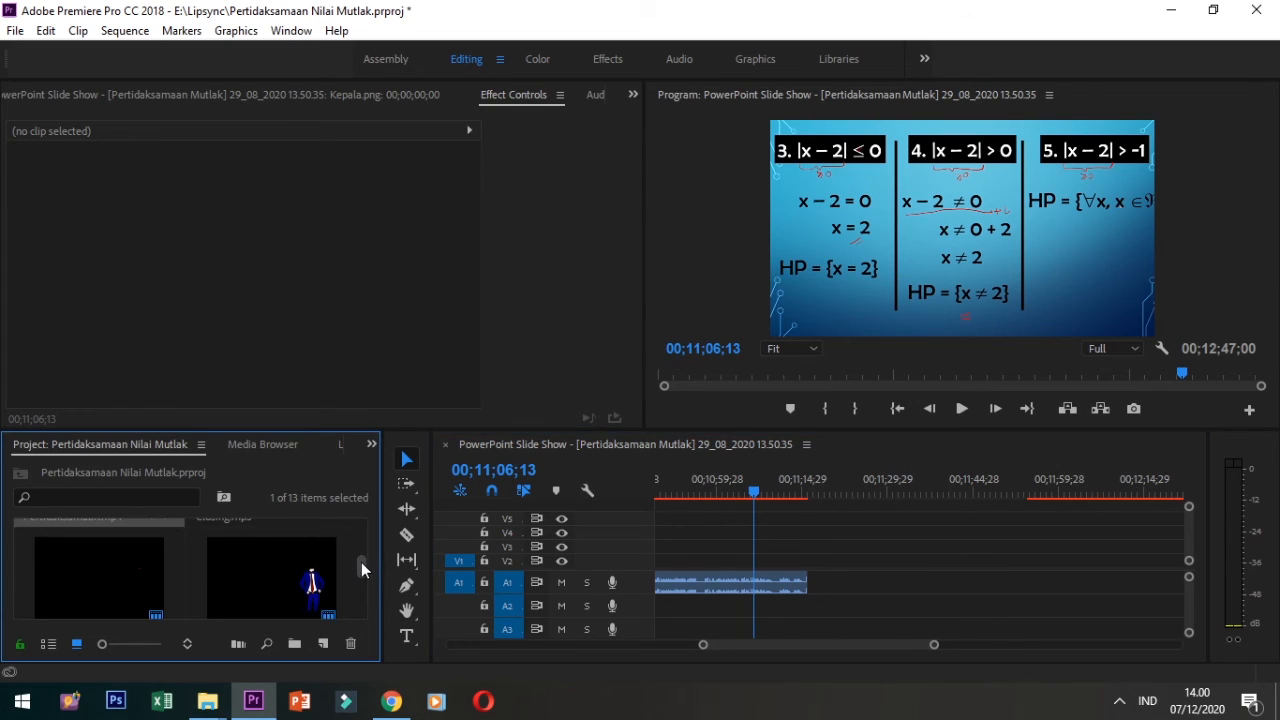
{"action": "mouse_move", "coordinate": [271, 542]}
{"action": "left_mouse_down"}
{"action": "mouse_move", "coordinate": [745, 630]}
{"action": "mouse_move", "coordinate": [810, 612]}
{"action": "left_mouse_up"}
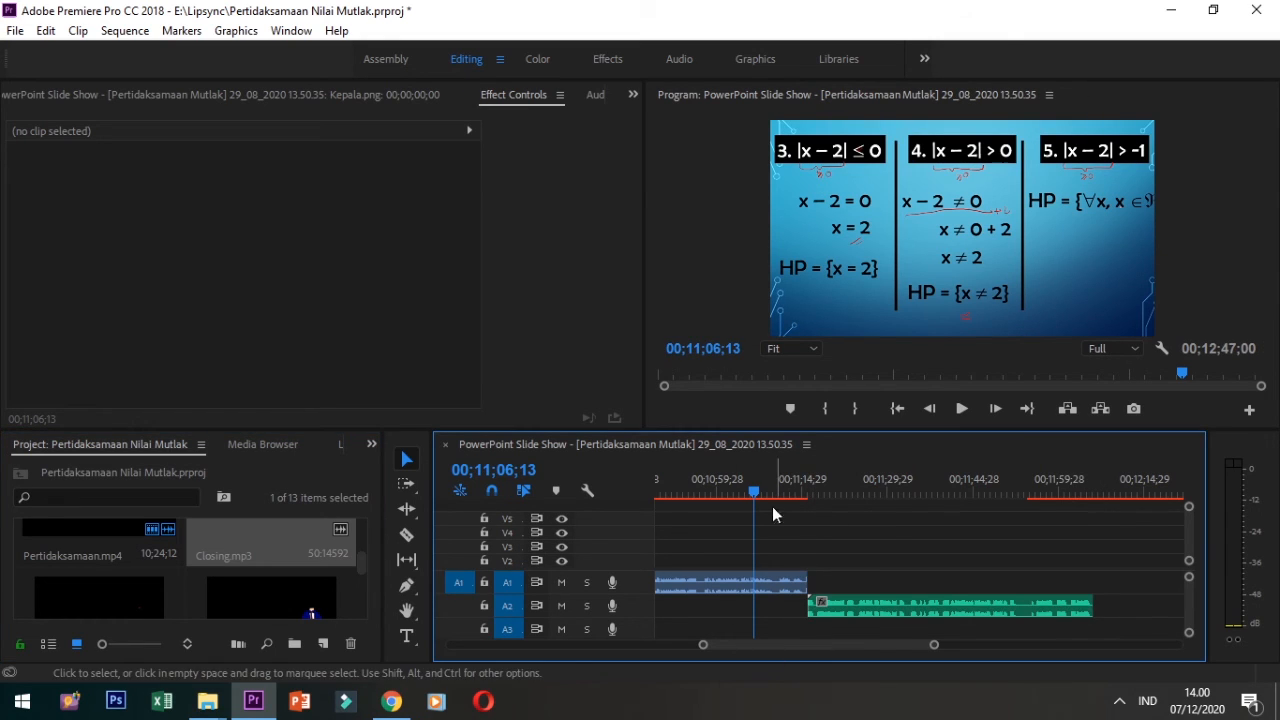
{"action": "left_click_drag", "start_coordinate": [755, 493], "coordinate": [623, 499]}
{"action": "key", "text": "minus"}
{"action": "left_click", "coordinate": [903, 493]}
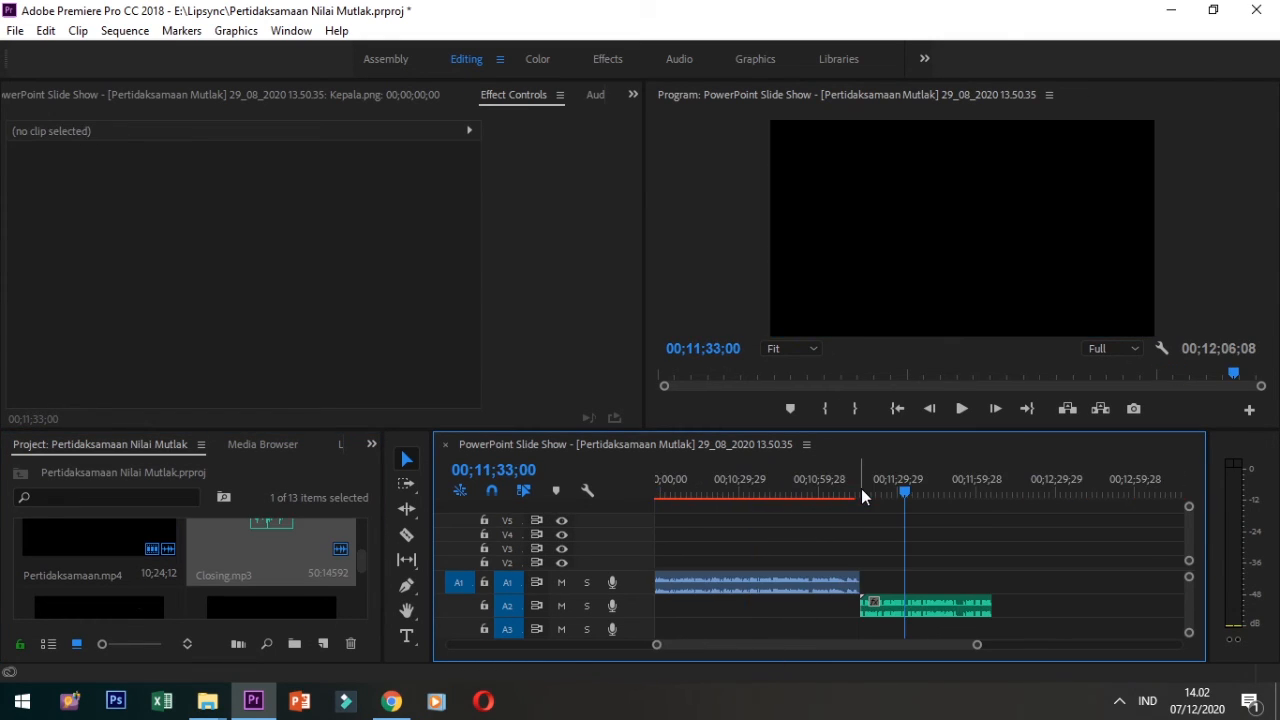
Copy the opening's teacher body, head and mouth clips on V2 to V5 and paste them at the end of the sequence
{"action": "left_click", "coordinate": [899, 409]}
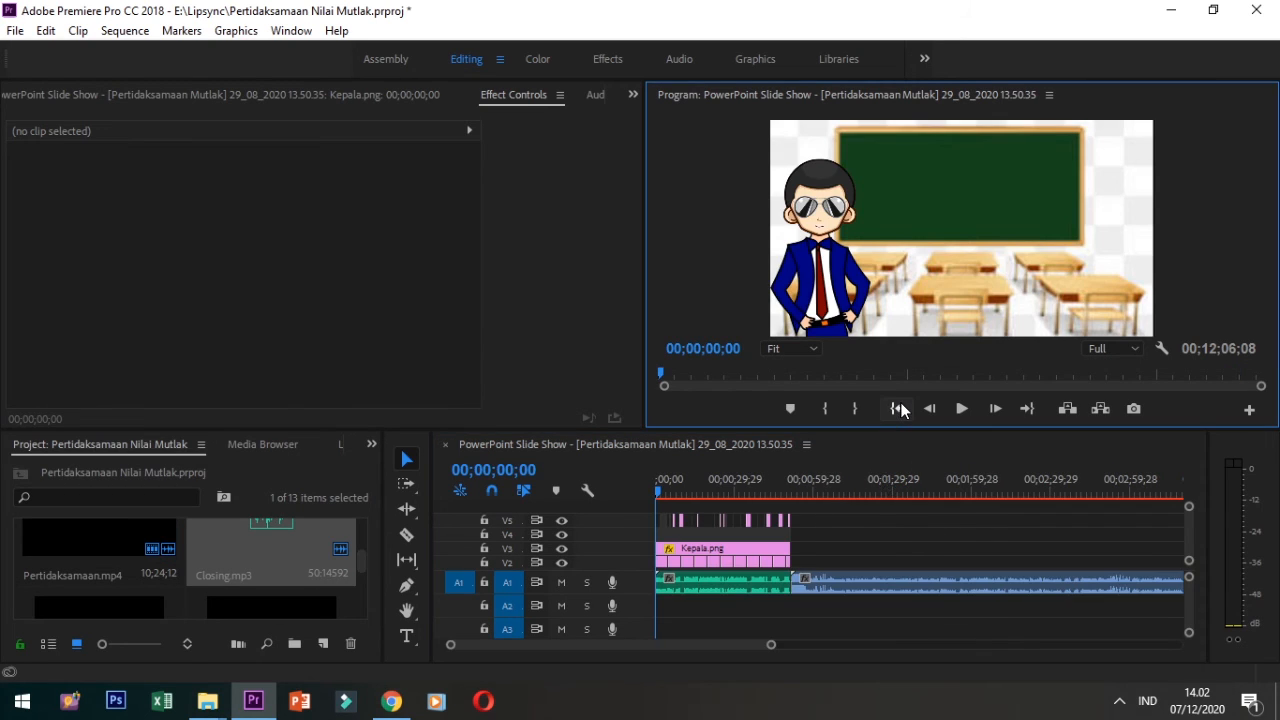
{"action": "left_click", "coordinate": [807, 571]}
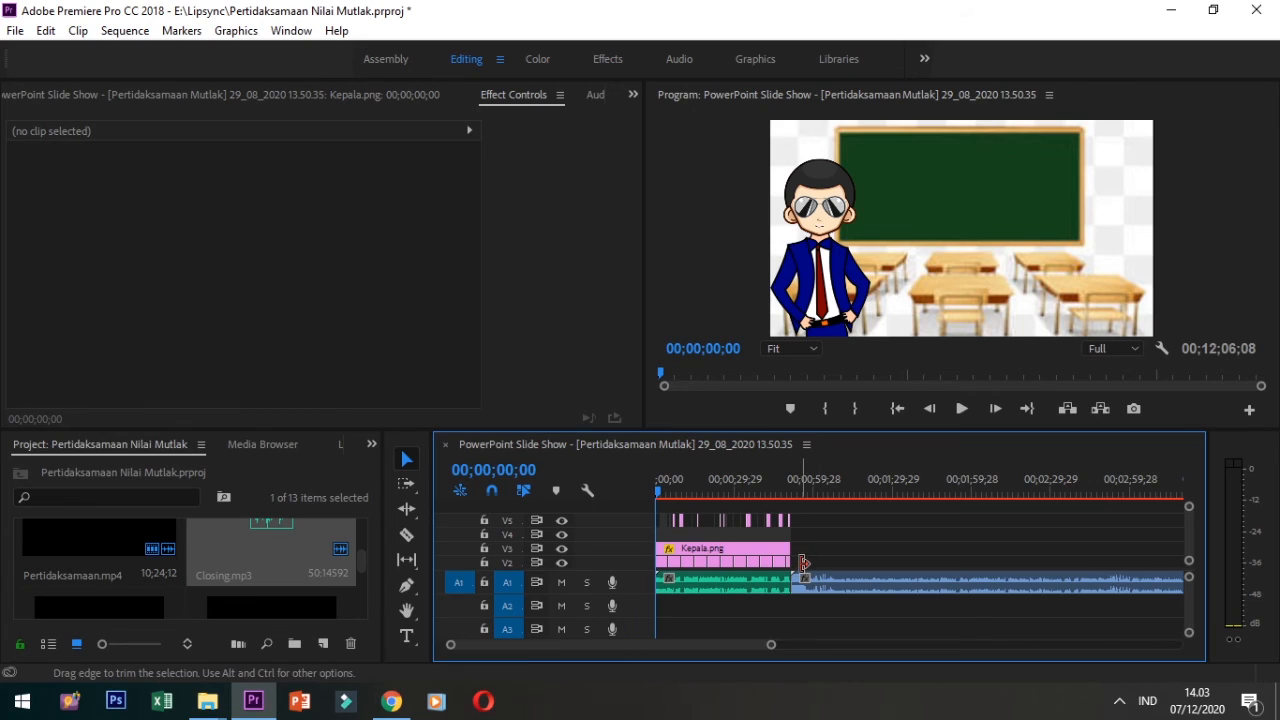
{"action": "left_click", "coordinate": [729, 548]}
{"action": "left_click_drag", "start_coordinate": [808, 561], "coordinate": [607, 481]}
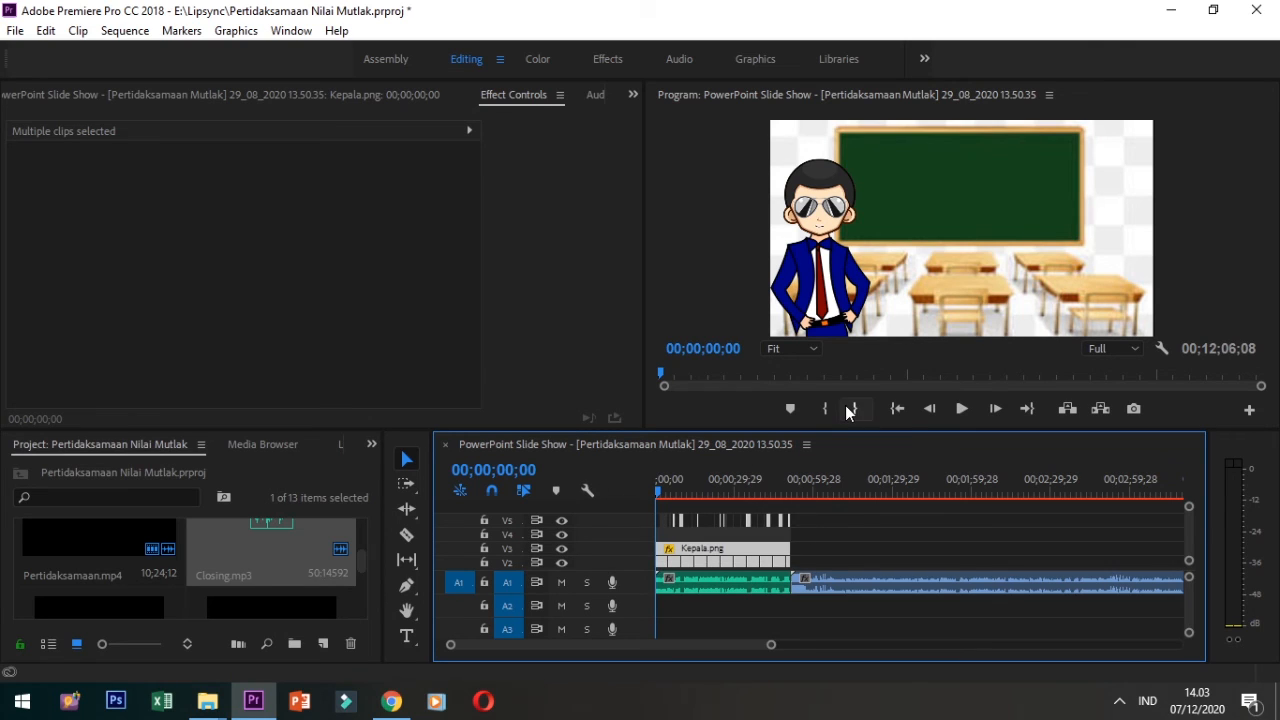
{"action": "left_click", "coordinate": [1027, 408]}
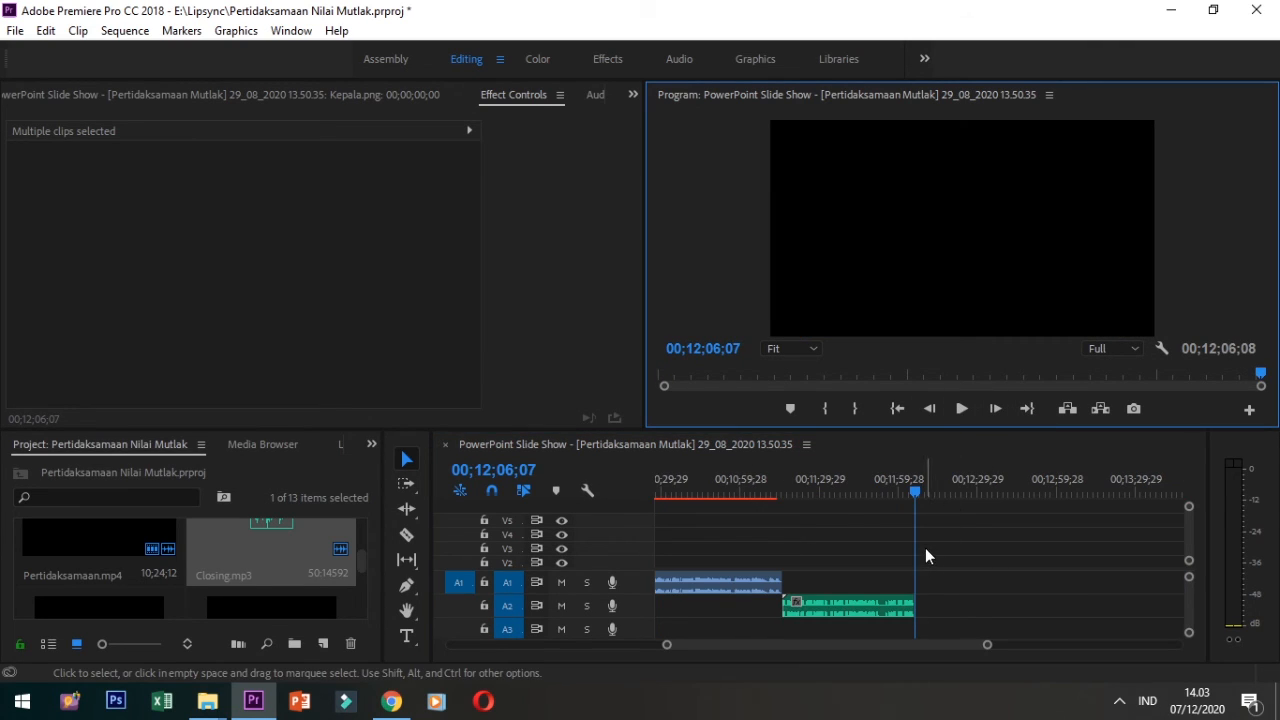
{"action": "left_click", "coordinate": [925, 548]}
{"action": "key", "text": "ctrl+v"}
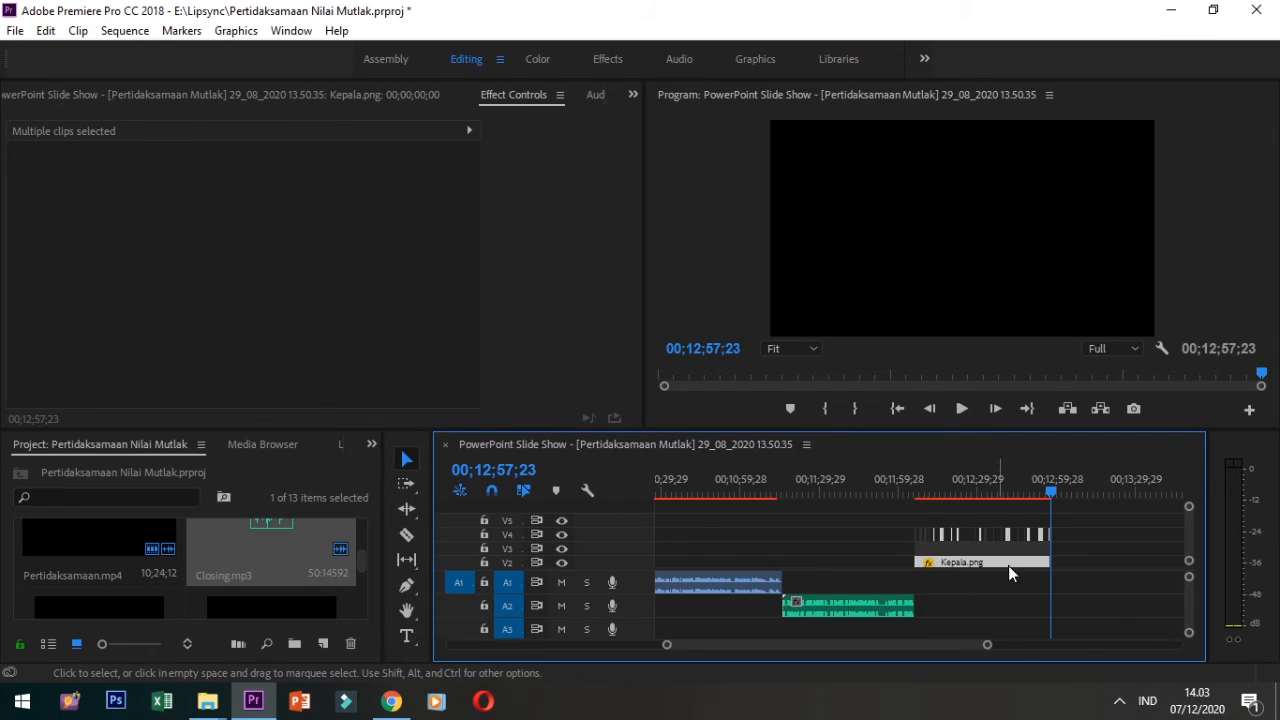
Move the pasted teacher clips back to the start of Closing.mp3 and play the closing to fine-tune their alignment
{"action": "left_click_drag", "start_coordinate": [1052, 490], "coordinate": [983, 505]}
{"action": "left_click_drag", "start_coordinate": [1070, 584], "coordinate": [897, 510]}
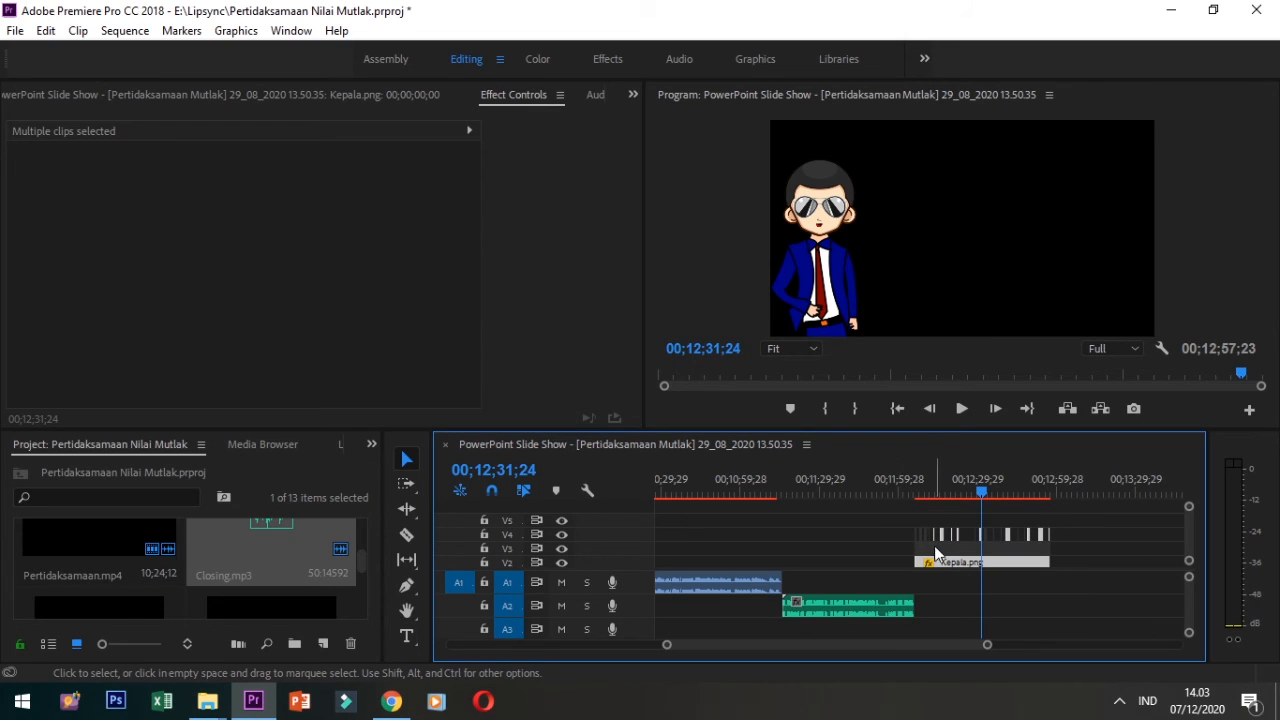
{"action": "left_click_drag", "start_coordinate": [938, 568], "coordinate": [805, 576]}
{"action": "left_click", "coordinate": [771, 491]}
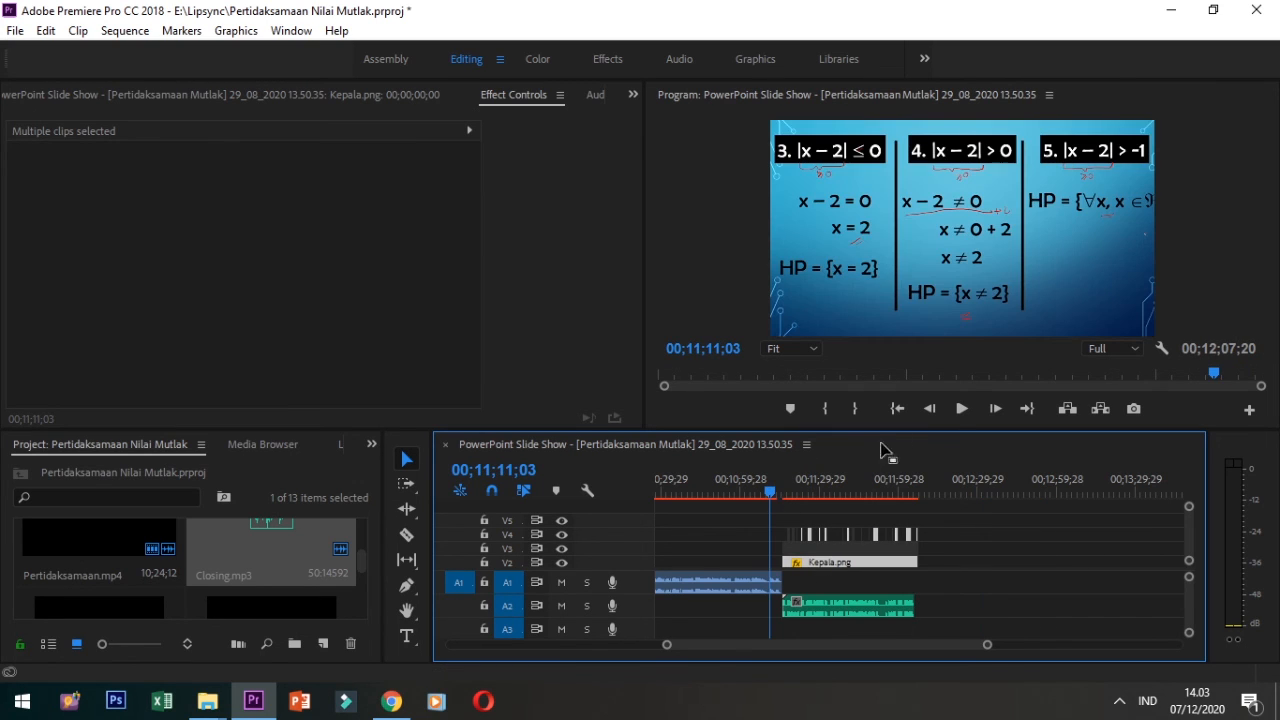
{"action": "left_click", "coordinate": [961, 409]}
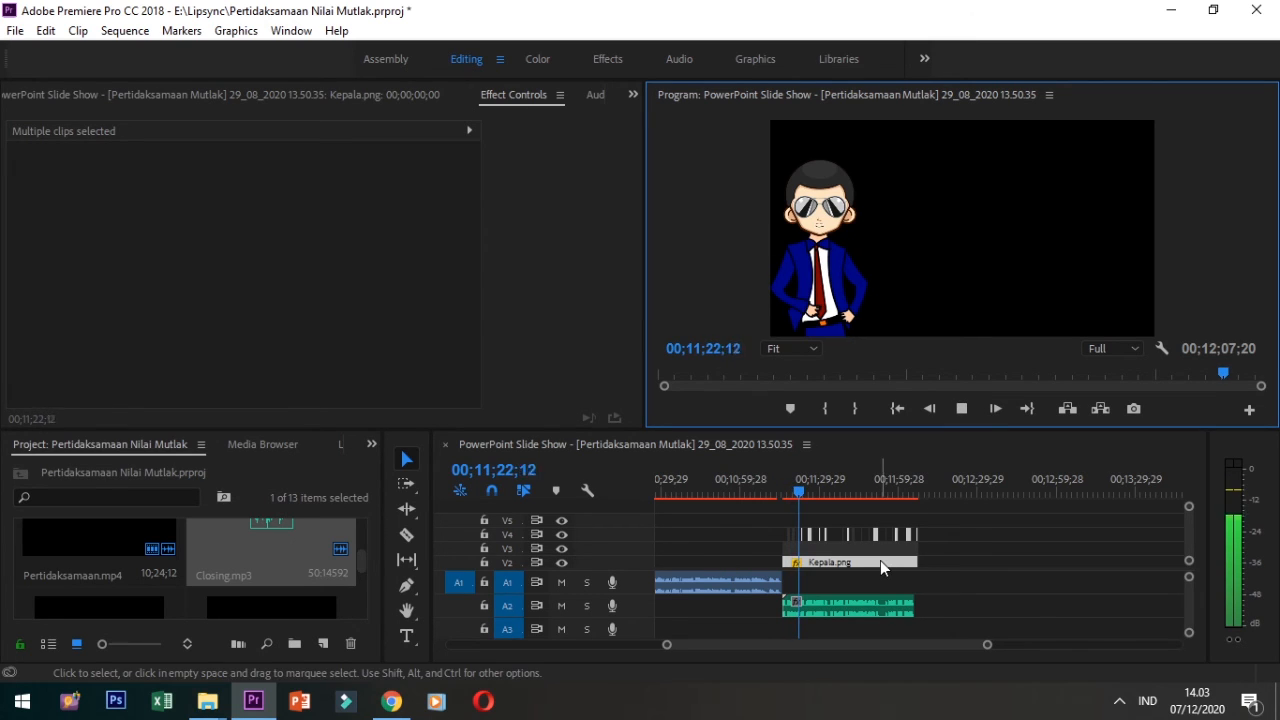
{"action": "left_click_drag", "start_coordinate": [882, 561], "coordinate": [884, 558]}
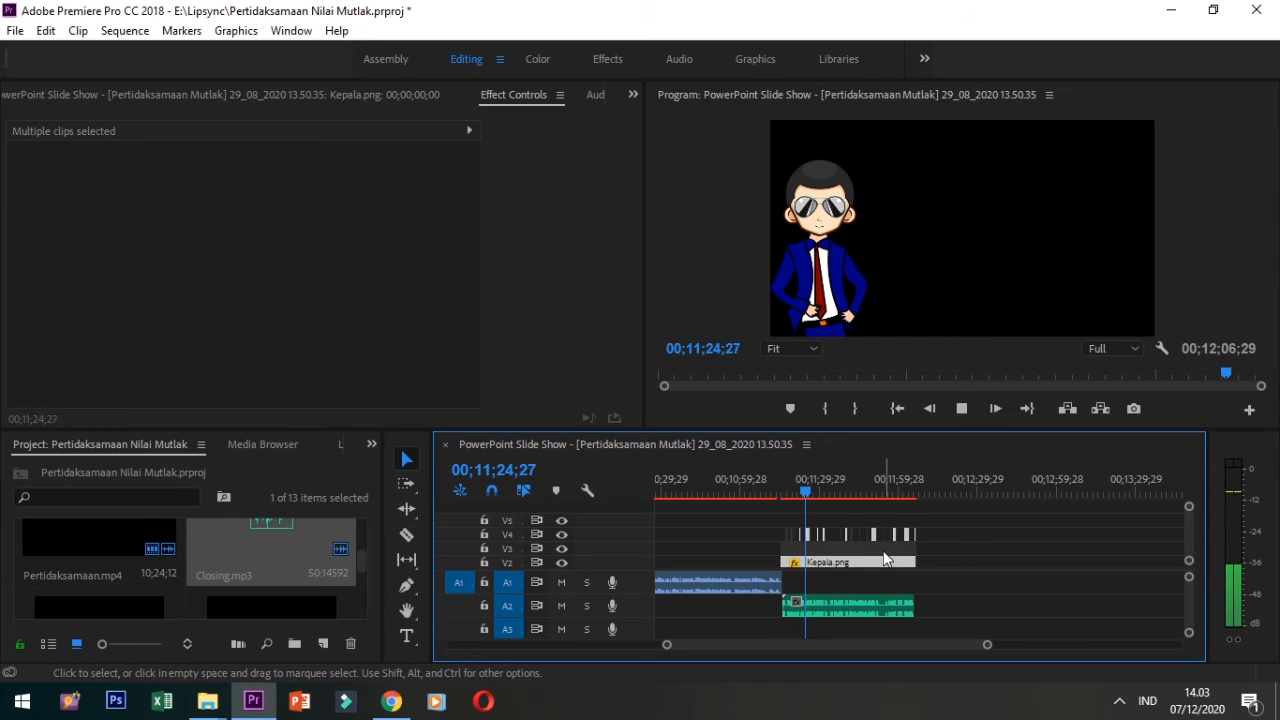
{"action": "left_click", "coordinate": [962, 408]}
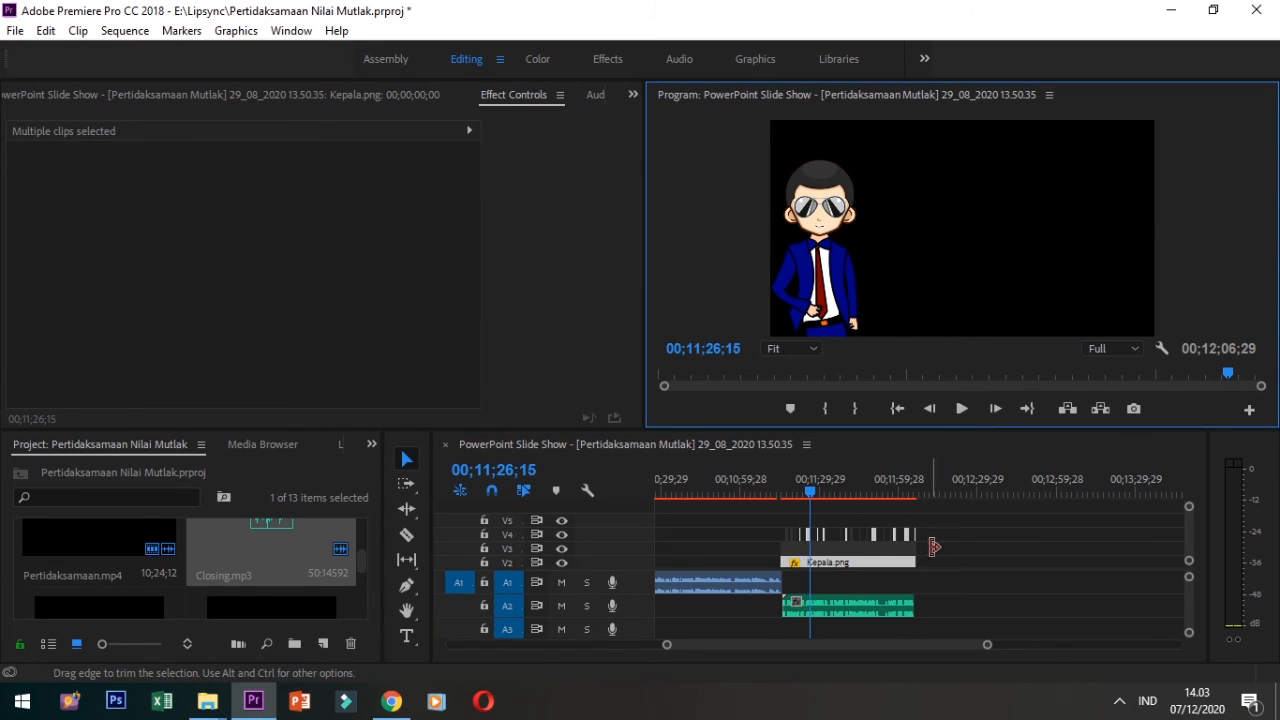
Move the closing's mouth clips up one track to V4 and V5, and review the layer order in the opening
{"action": "left_click_drag", "start_coordinate": [937, 549], "coordinate": [776, 517]}
{"action": "left_click_drag", "start_coordinate": [829, 557], "coordinate": [830, 543]}
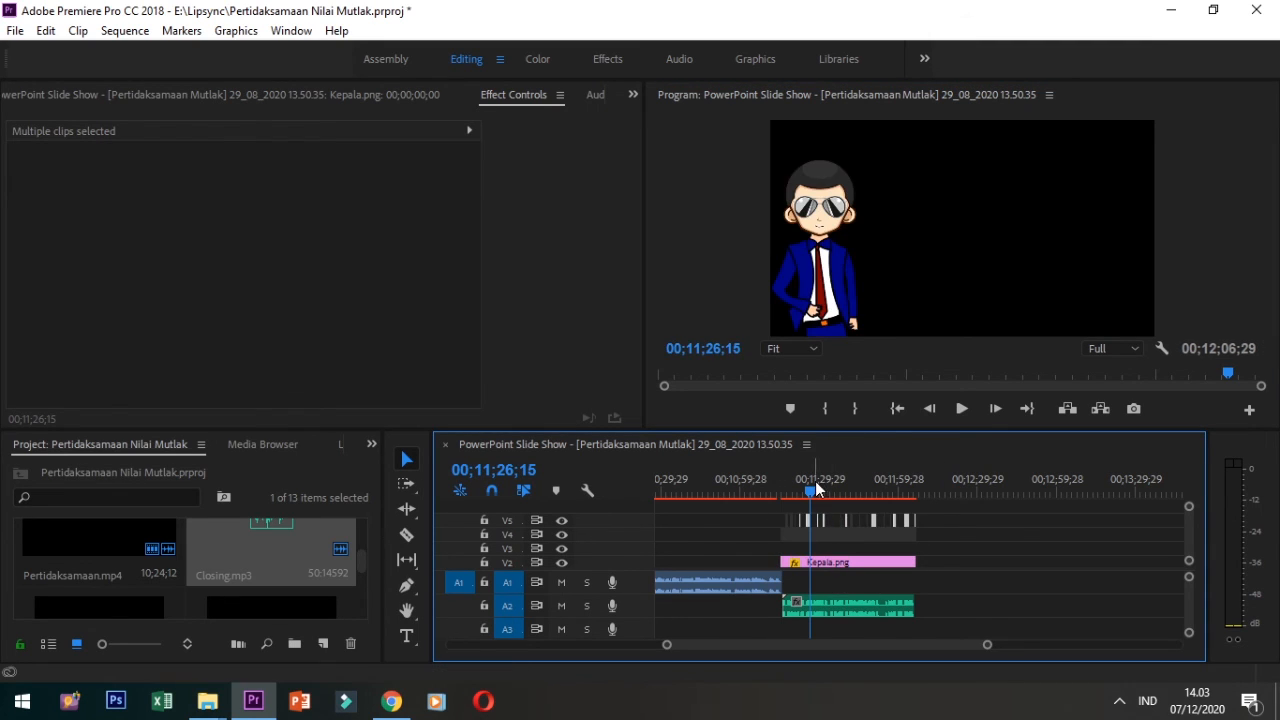
{"action": "left_click", "coordinate": [895, 412]}
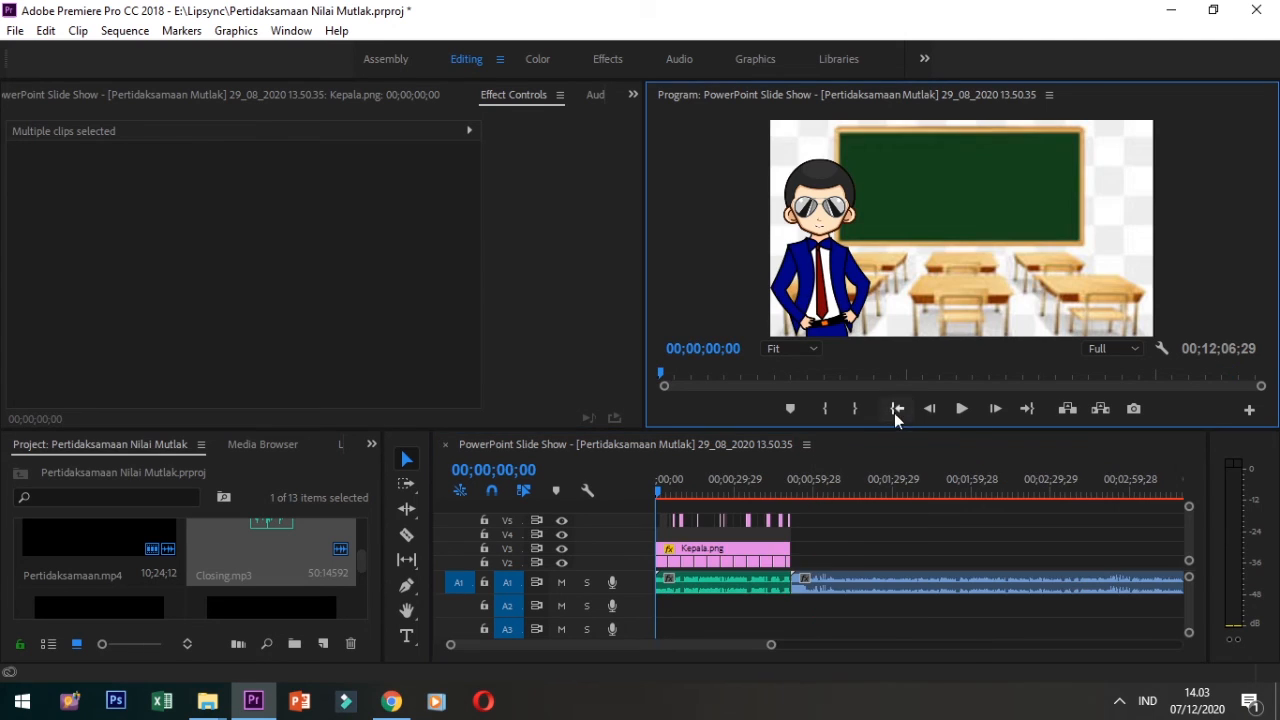
{"action": "left_click", "coordinate": [778, 520]}
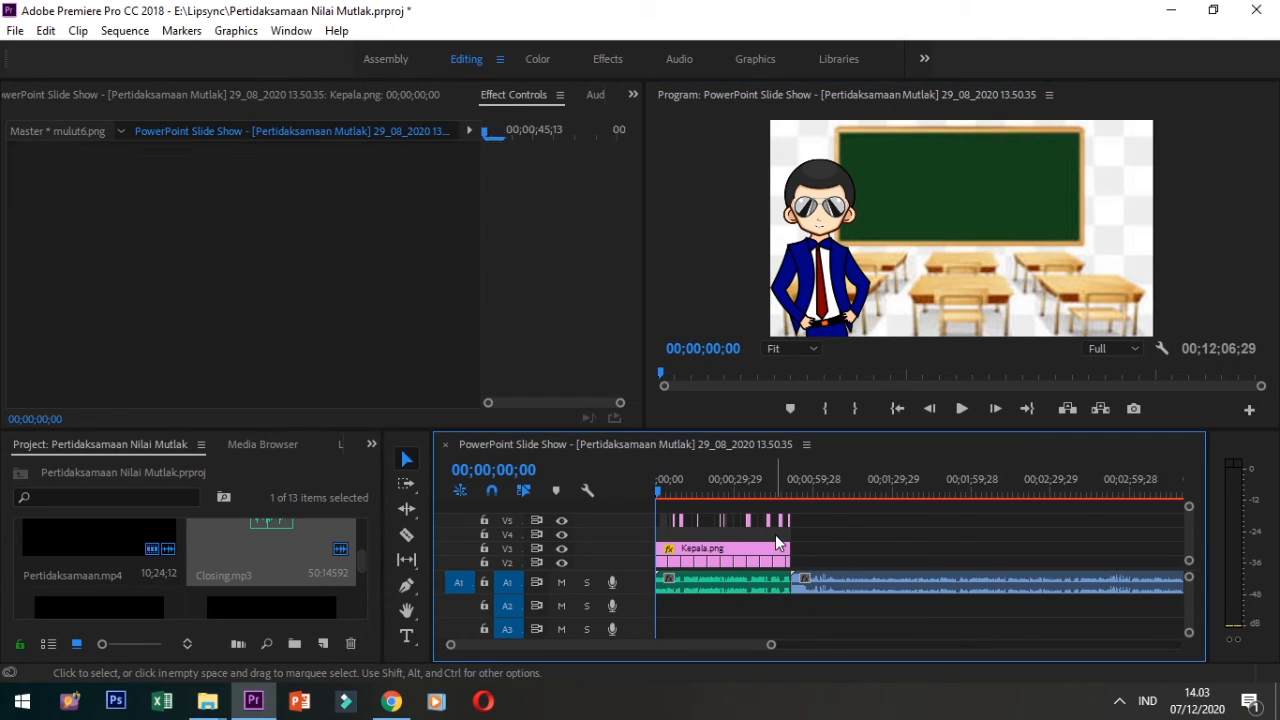
{"action": "left_click", "coordinate": [890, 412]}
{"action": "left_click_drag", "start_coordinate": [769, 645], "coordinate": [667, 648]}
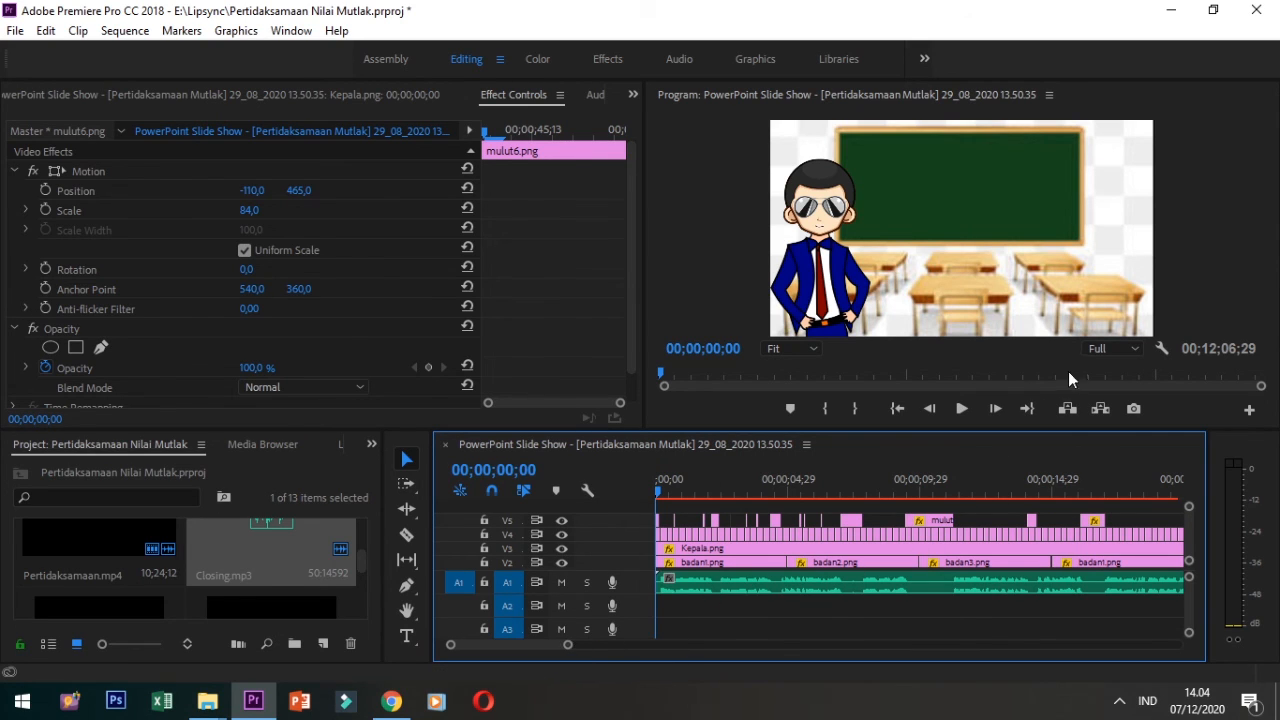
Place Kelas1.jpg on V2 near the closing's end, with the closing's Kepala.png raised to V3
{"action": "left_click", "coordinate": [1025, 410]}
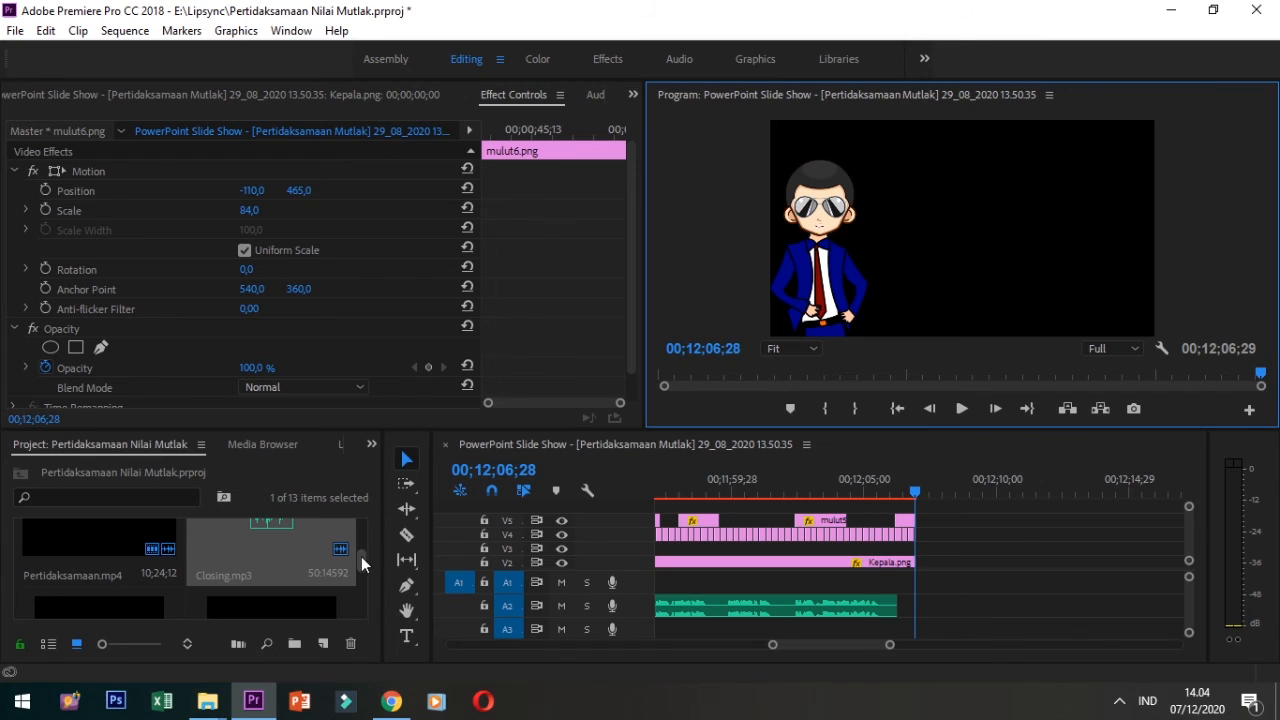
{"action": "left_click_drag", "start_coordinate": [362, 563], "coordinate": [355, 532]}
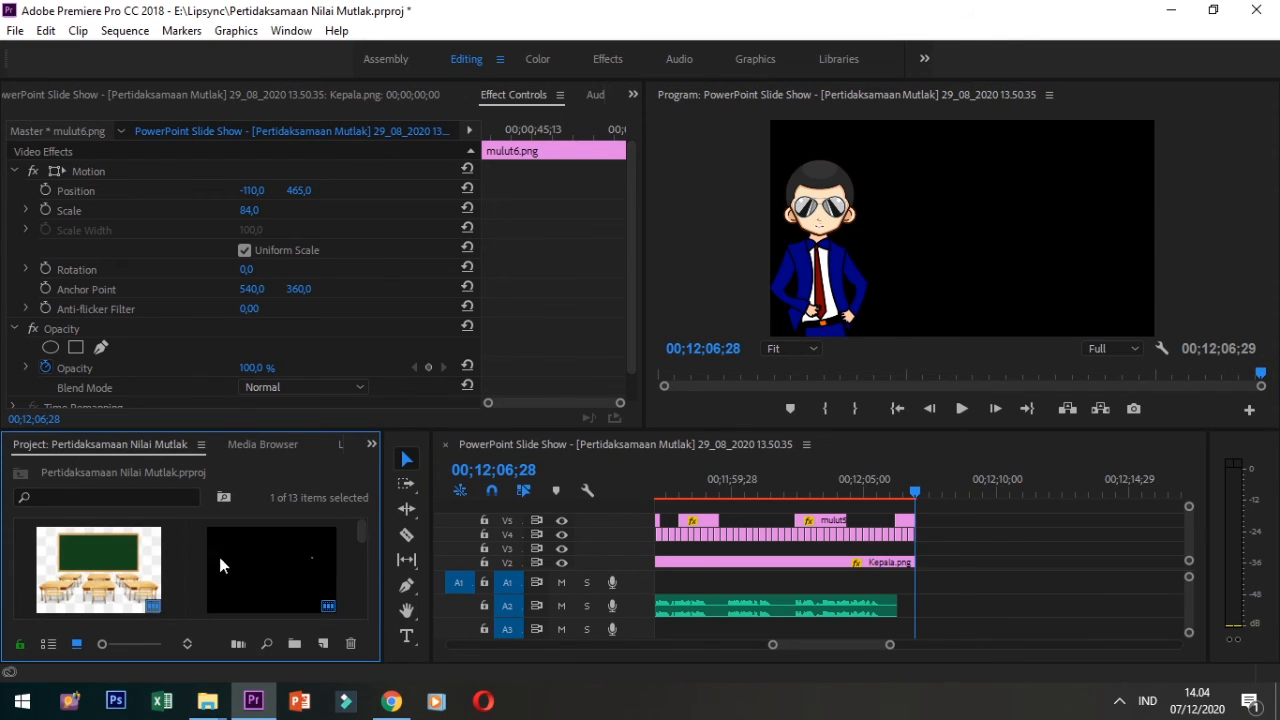
{"action": "left_click_drag", "start_coordinate": [90, 556], "coordinate": [680, 562]}
{"action": "left_click", "coordinate": [883, 561]}
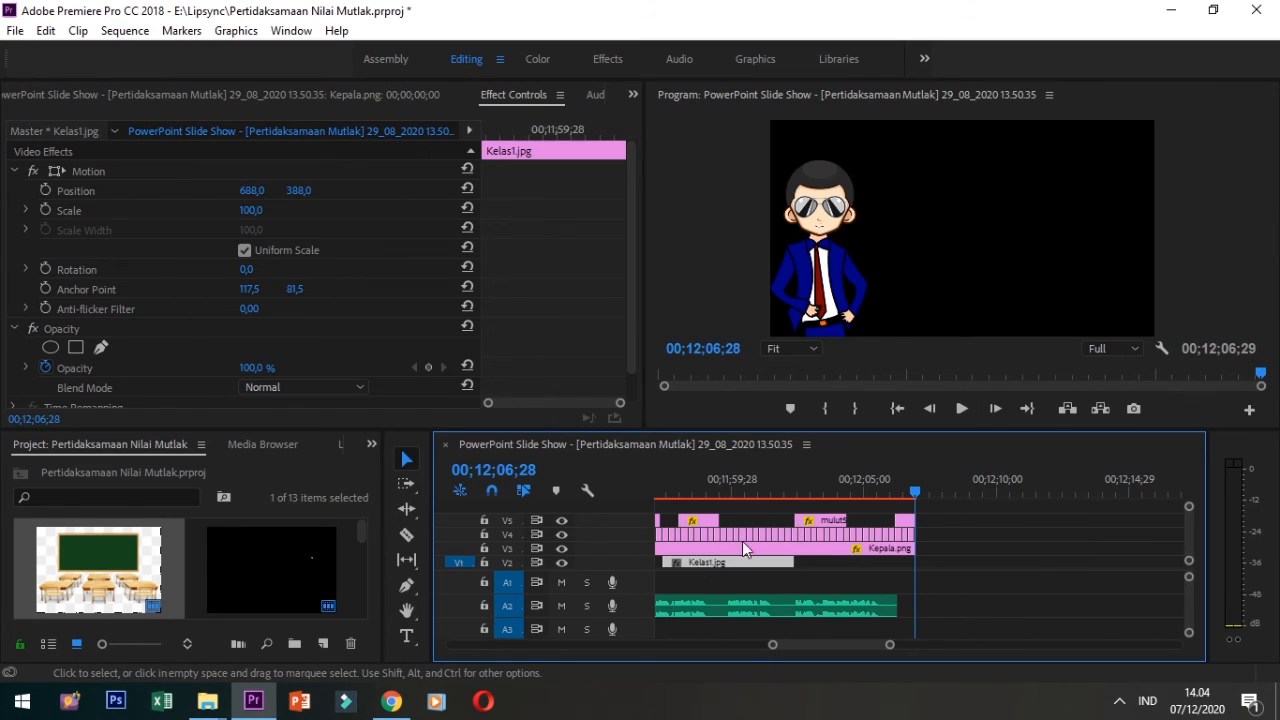
Extend the start of the Kelas1.jpg clip on V2 back to the beginning of Closing.mp3
{"action": "left_click_drag", "start_coordinate": [920, 495], "coordinate": [644, 493]}
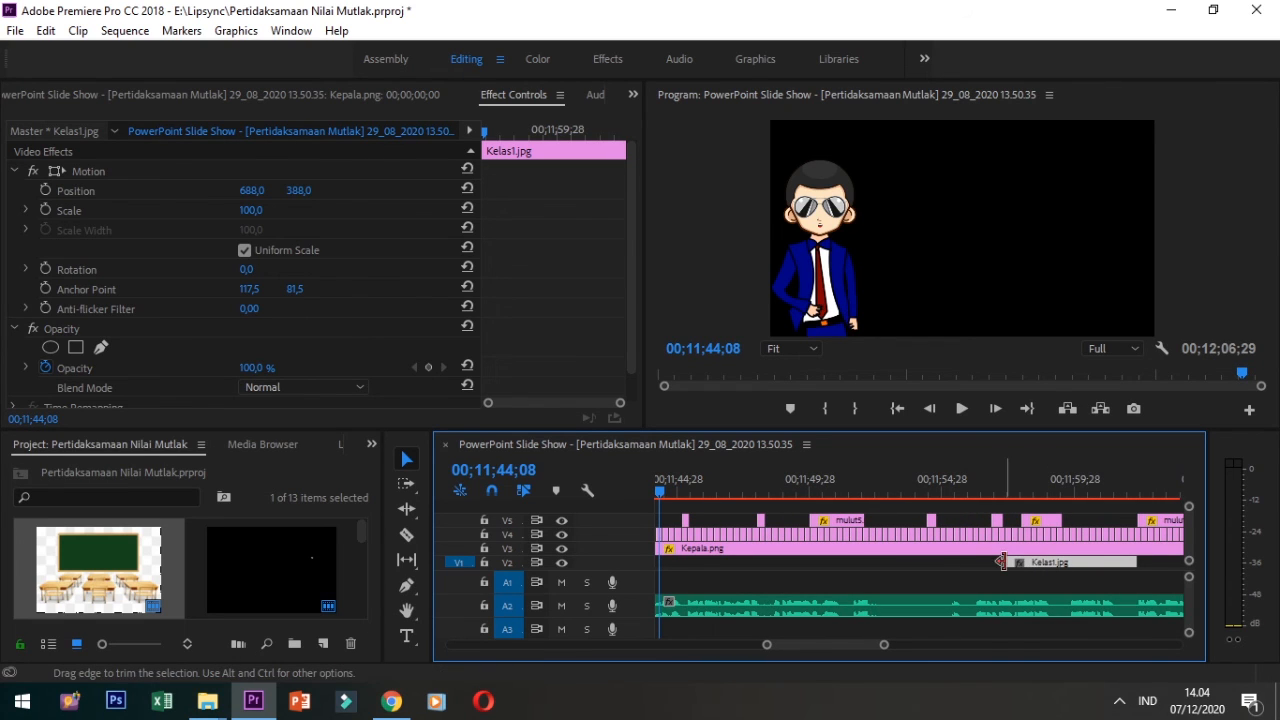
{"action": "left_click_drag", "start_coordinate": [1003, 562], "coordinate": [538, 537]}
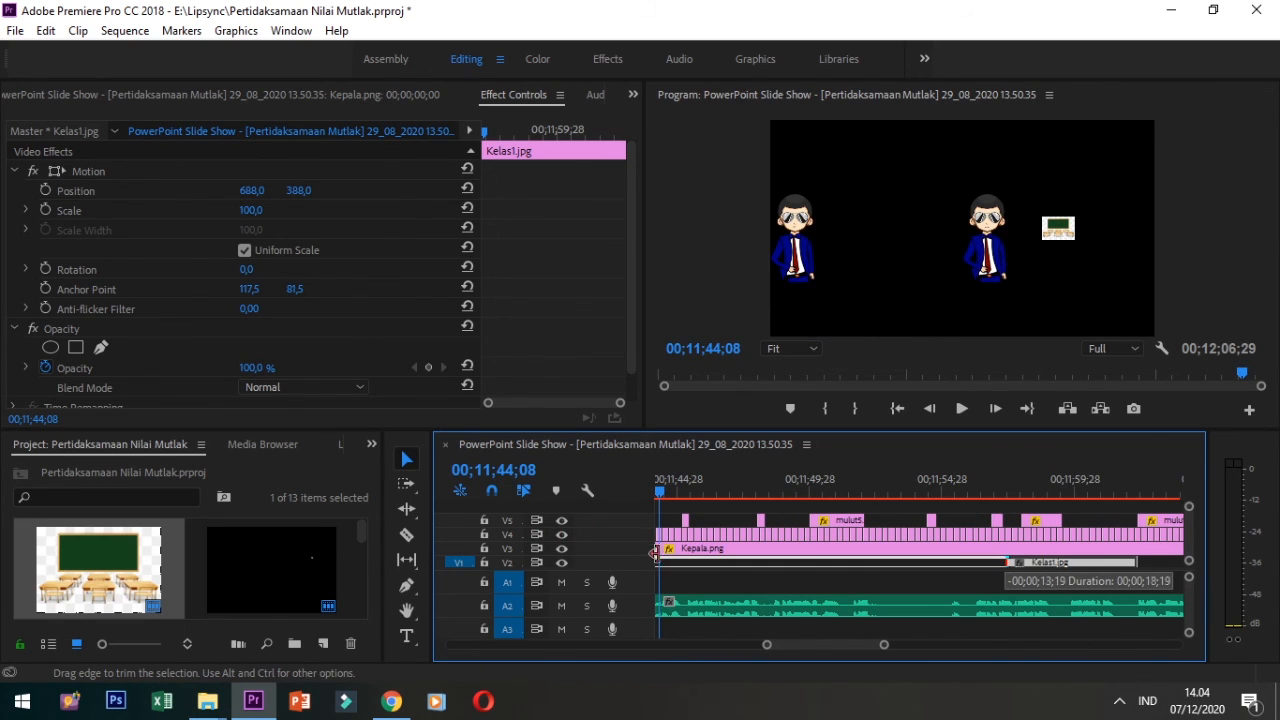
{"action": "left_click_drag", "start_coordinate": [656, 552], "coordinate": [676, 558]}
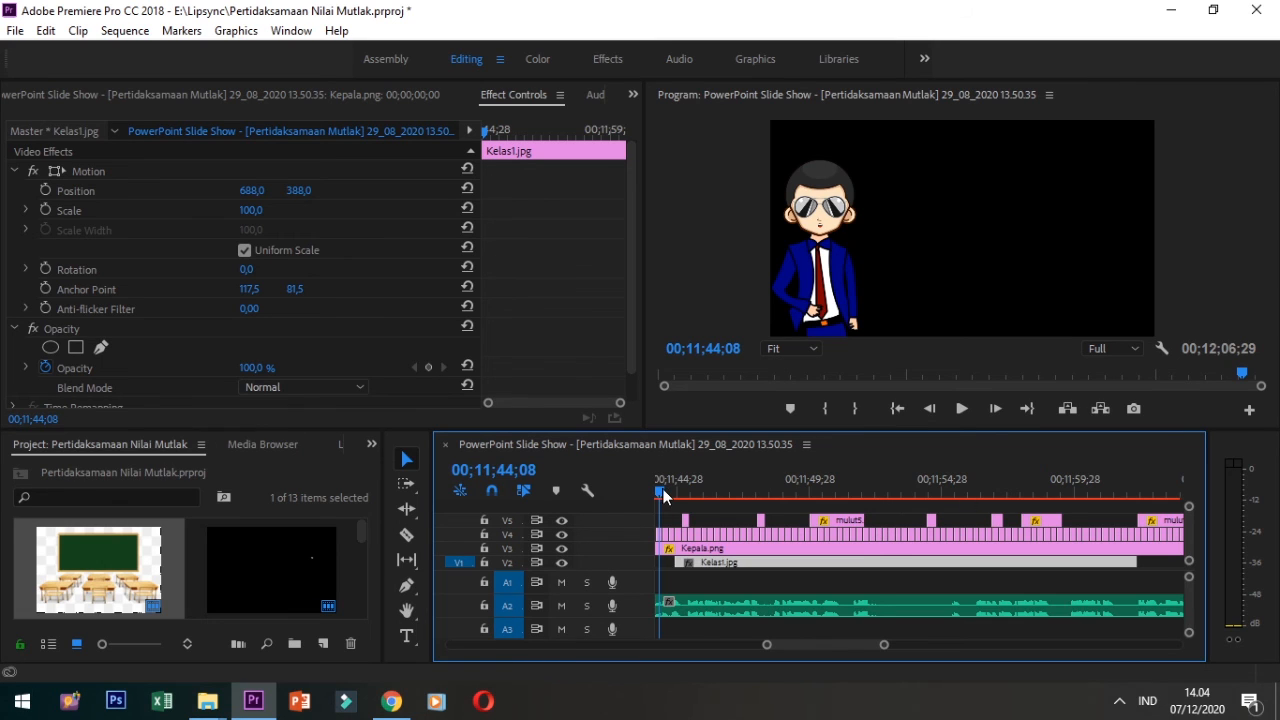
{"action": "left_click_drag", "start_coordinate": [663, 497], "coordinate": [613, 506]}
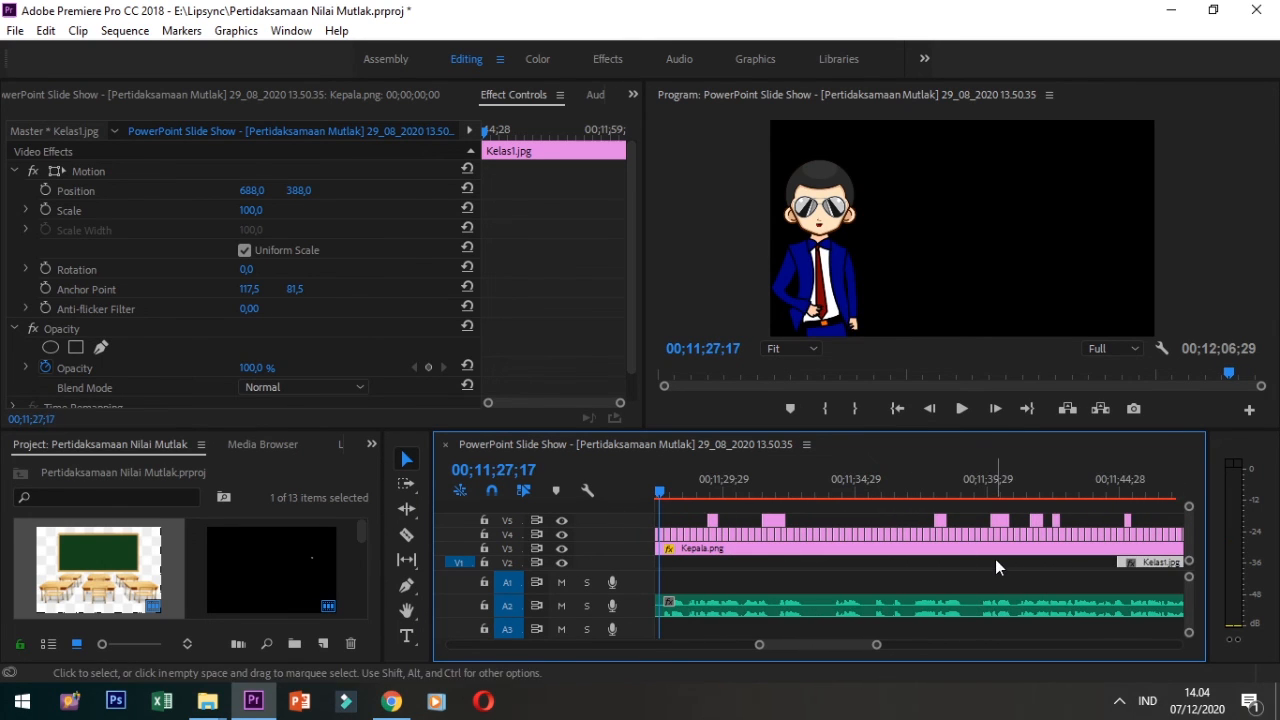
{"action": "left_click_drag", "start_coordinate": [1121, 562], "coordinate": [830, 563]}
Shift the closing's head and mouth clips on V3 to V5 slightly later, near the start of Closing.mp3
{"action": "left_click_drag", "start_coordinate": [832, 563], "coordinate": [1128, 512]}
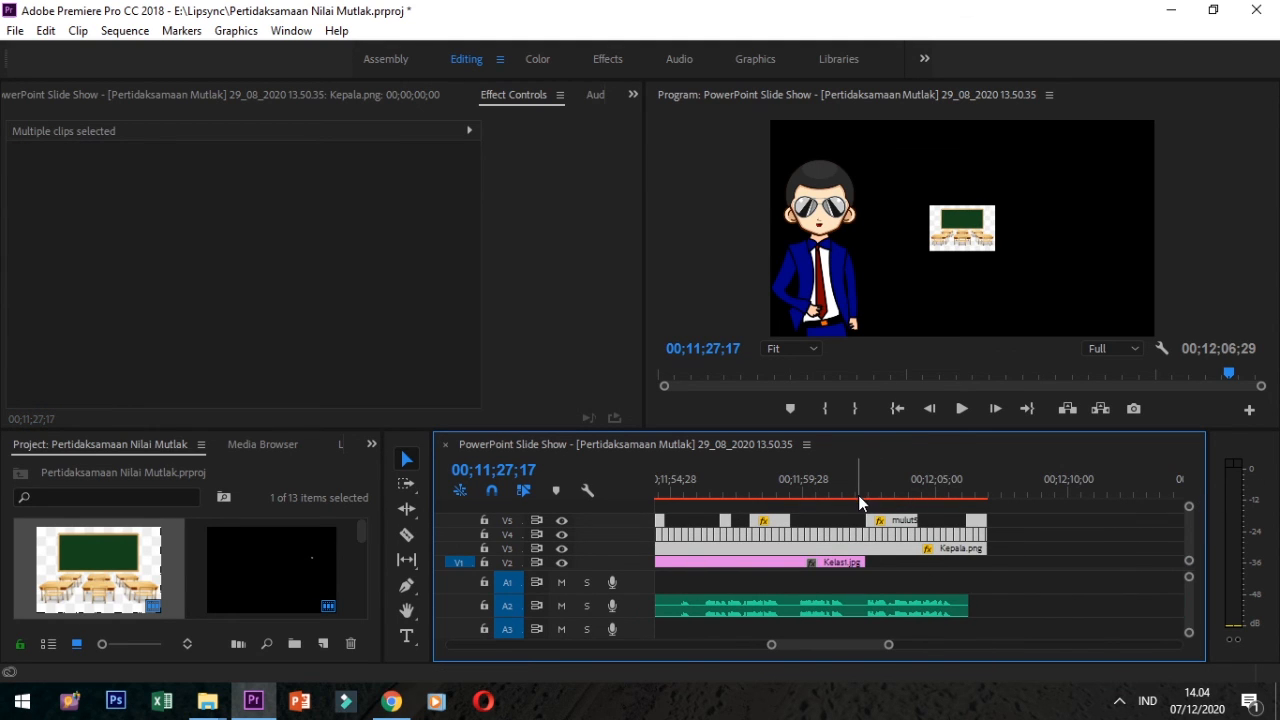
{"action": "left_click_drag", "start_coordinate": [858, 495], "coordinate": [540, 493]}
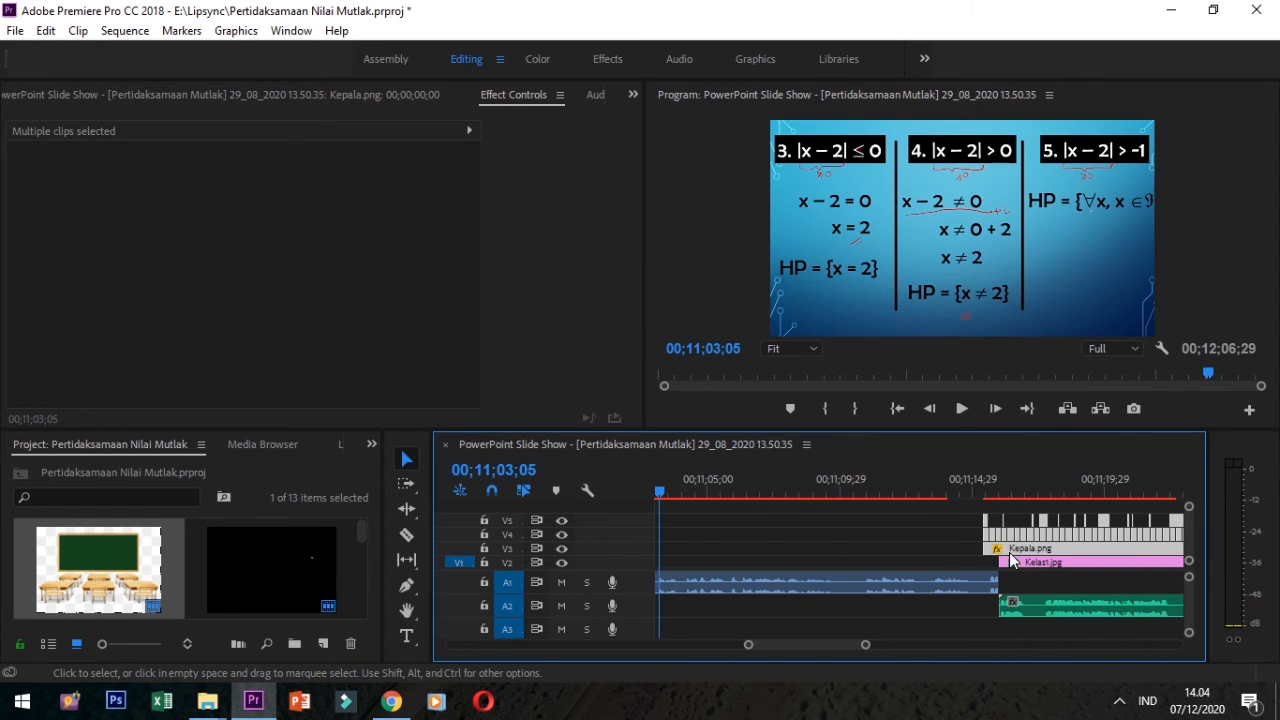
{"action": "left_click_drag", "start_coordinate": [1013, 558], "coordinate": [1026, 551]}
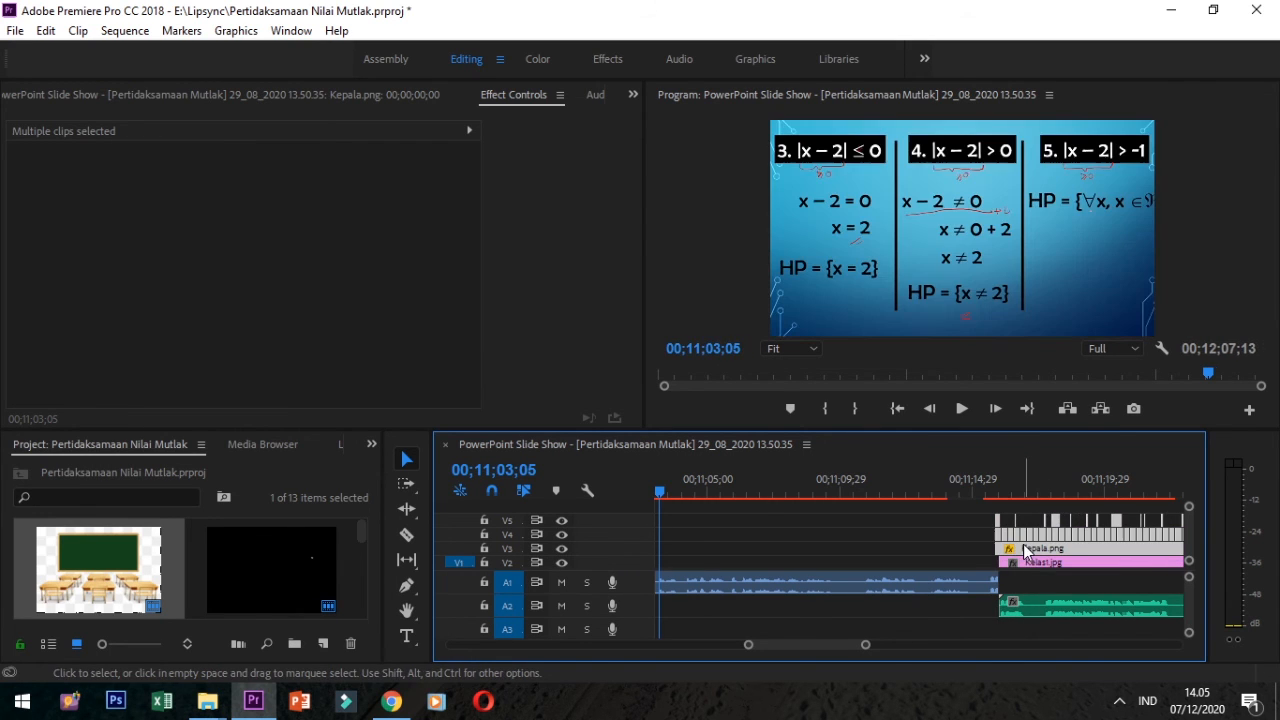
Nudge Kelas1.jpg and the teacher clips on V2 to V5 together toward the start of Closing.mp3, and preview a closing frame
{"action": "left_click", "coordinate": [1038, 565]}
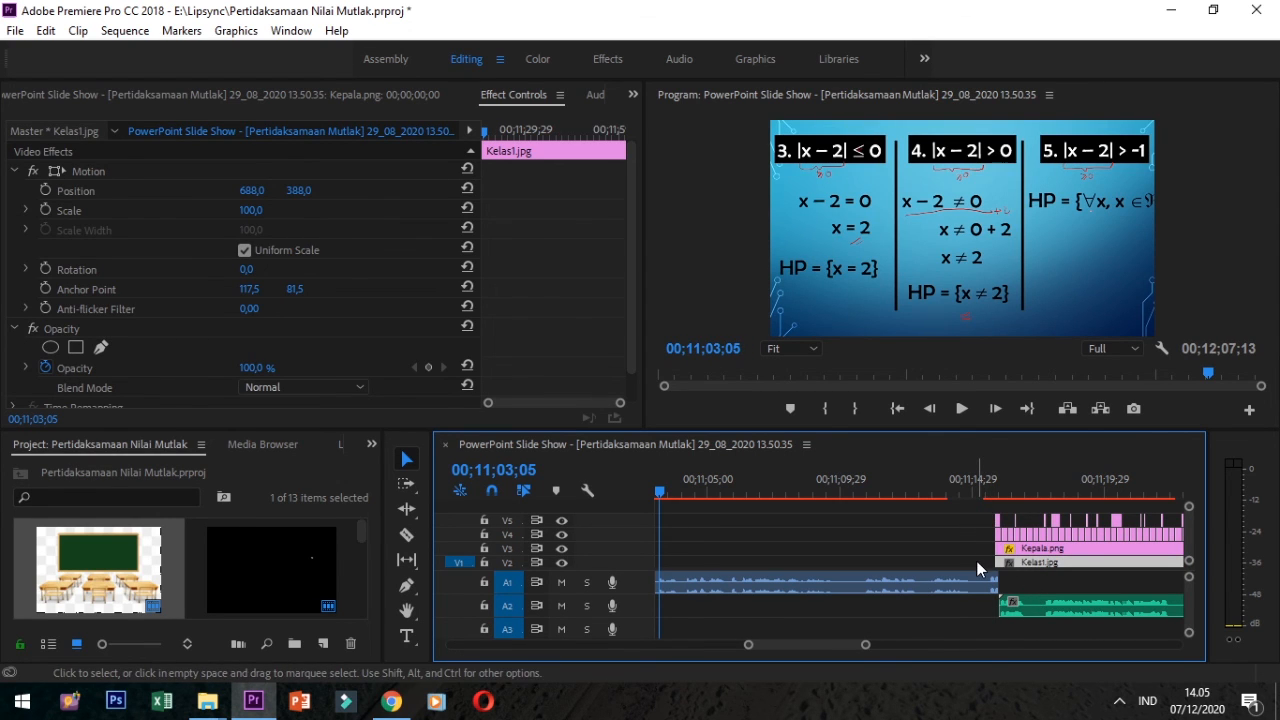
{"action": "left_click_drag", "start_coordinate": [976, 561], "coordinate": [1195, 525]}
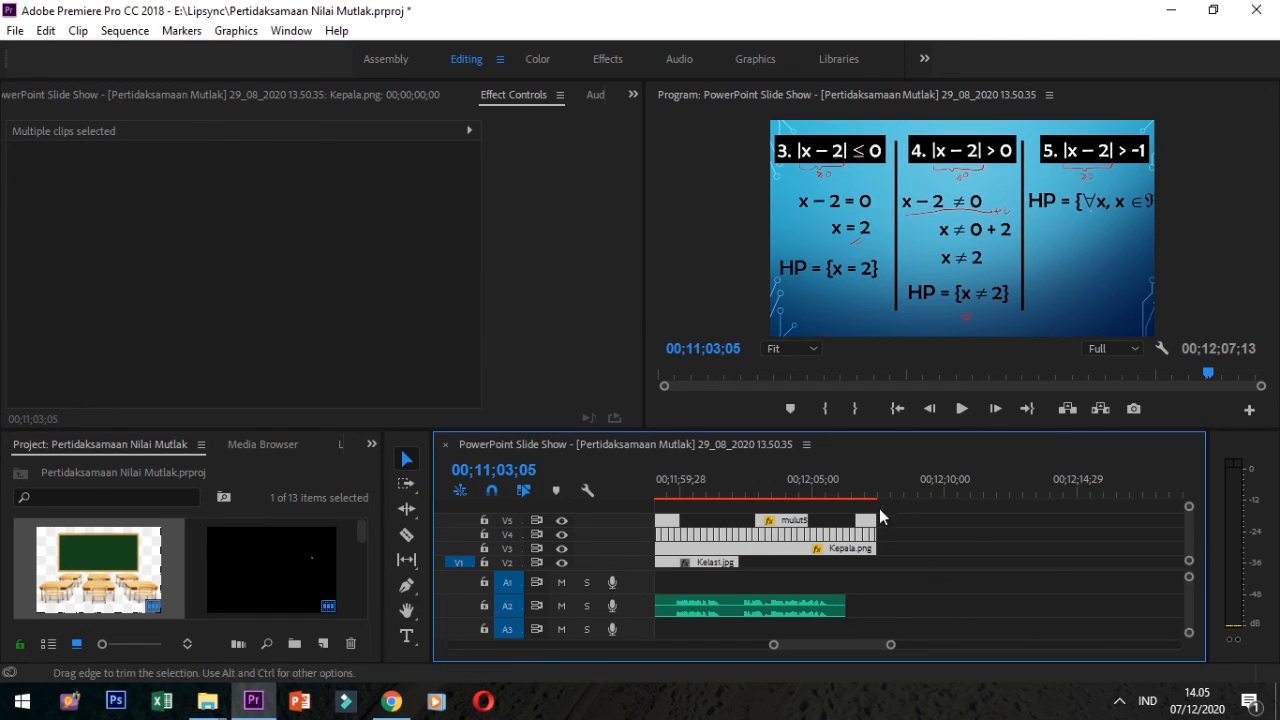
{"action": "left_click_drag", "start_coordinate": [862, 493], "coordinate": [633, 489]}
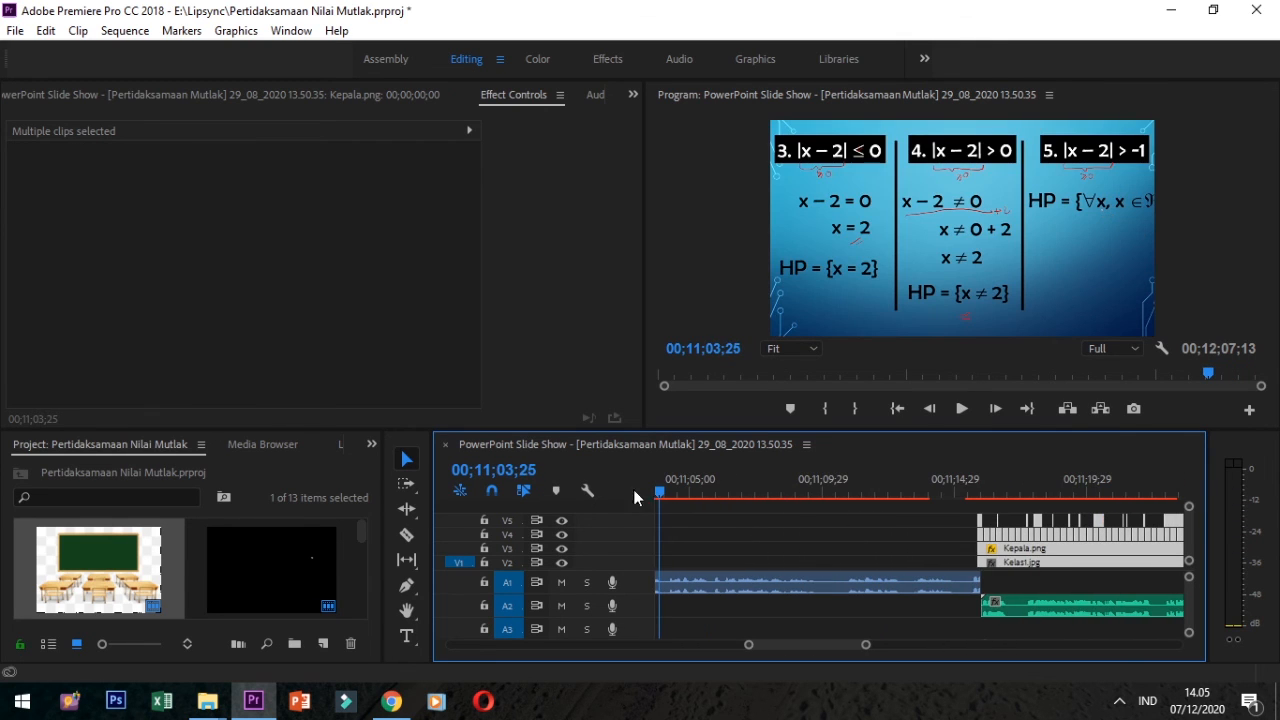
{"action": "left_click_drag", "start_coordinate": [998, 562], "coordinate": [1001, 566]}
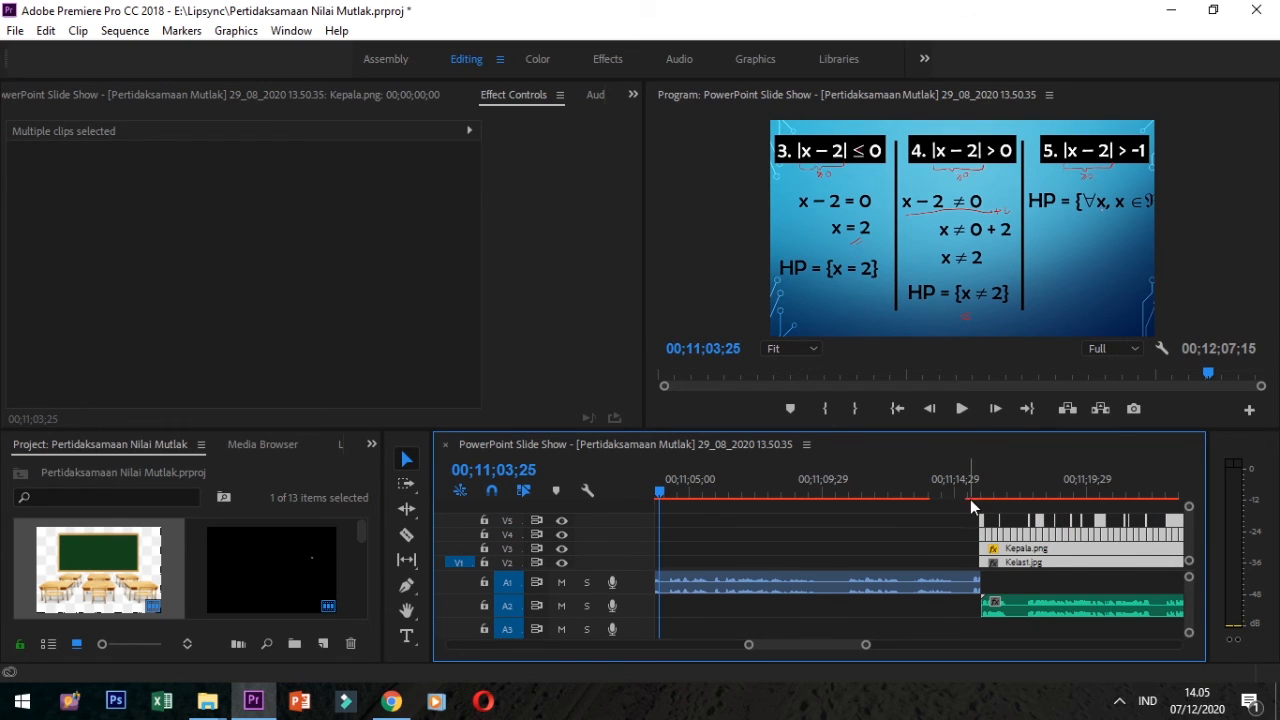
{"action": "left_click", "coordinate": [1095, 488]}
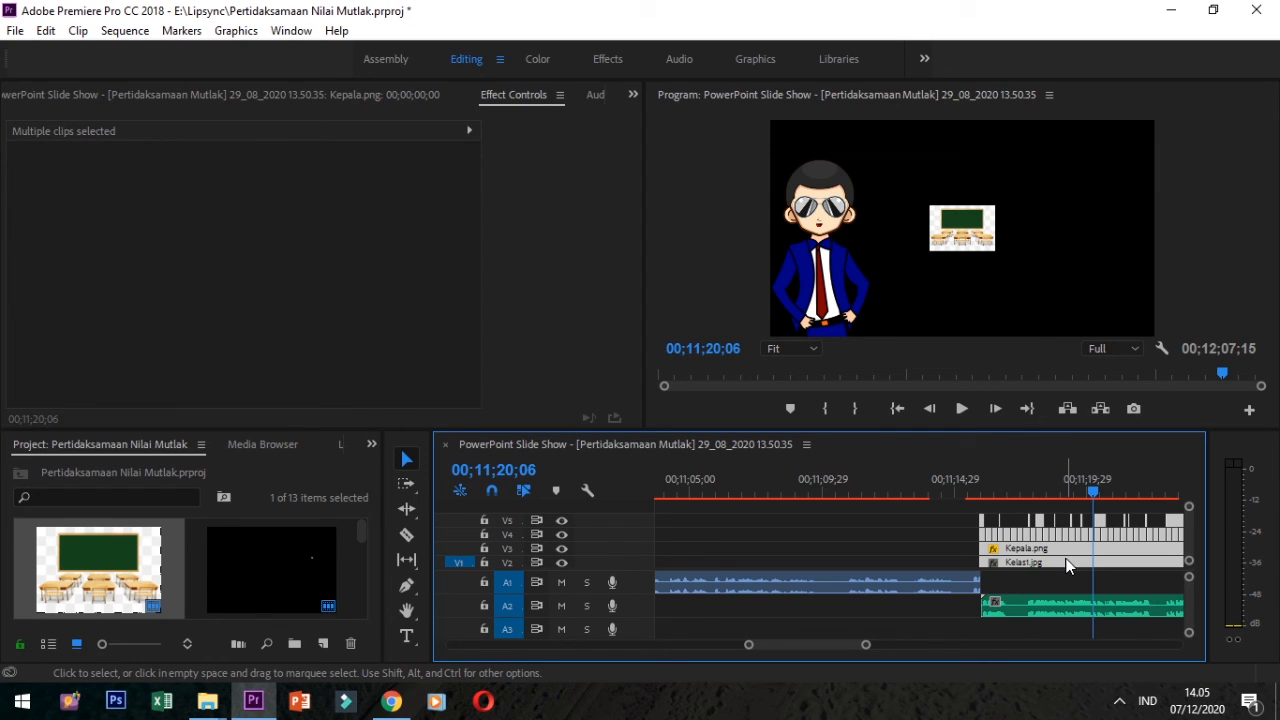
Scale the closing's Kelas1.jpg clip on V2 to 587 so the classroom fills the frame
{"action": "left_click", "coordinate": [1032, 583]}
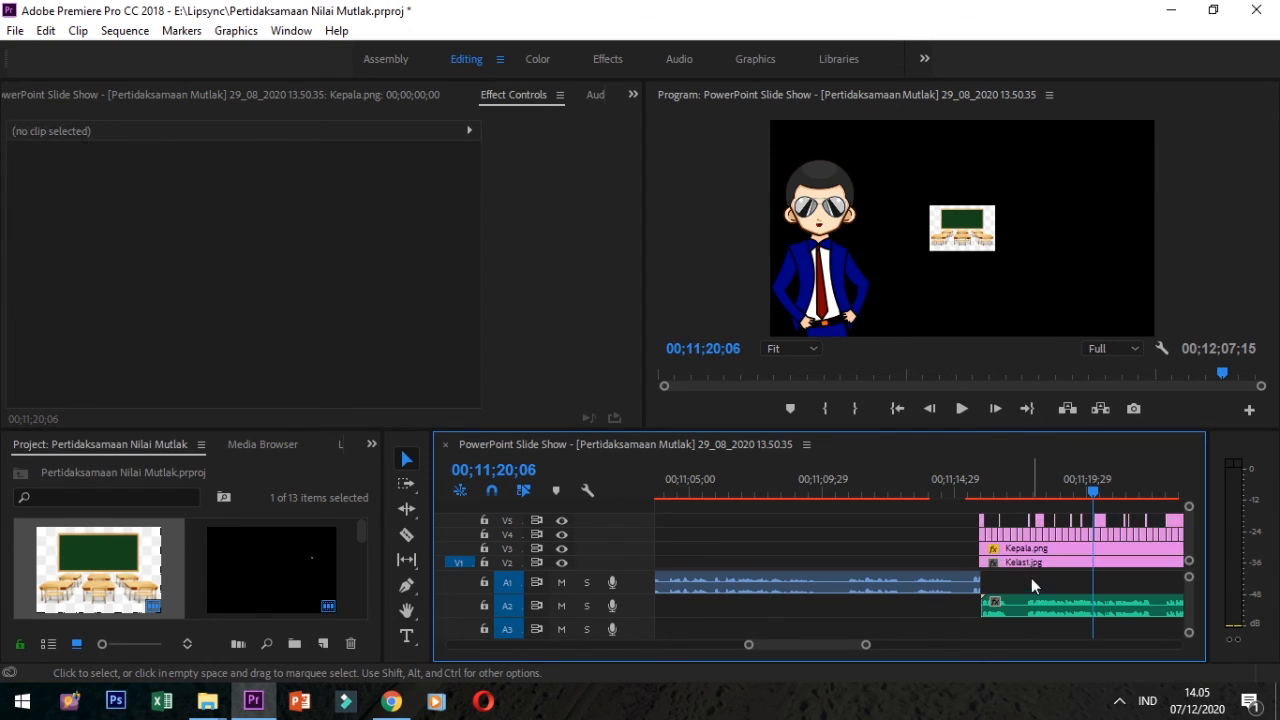
{"action": "left_click", "coordinate": [1026, 562]}
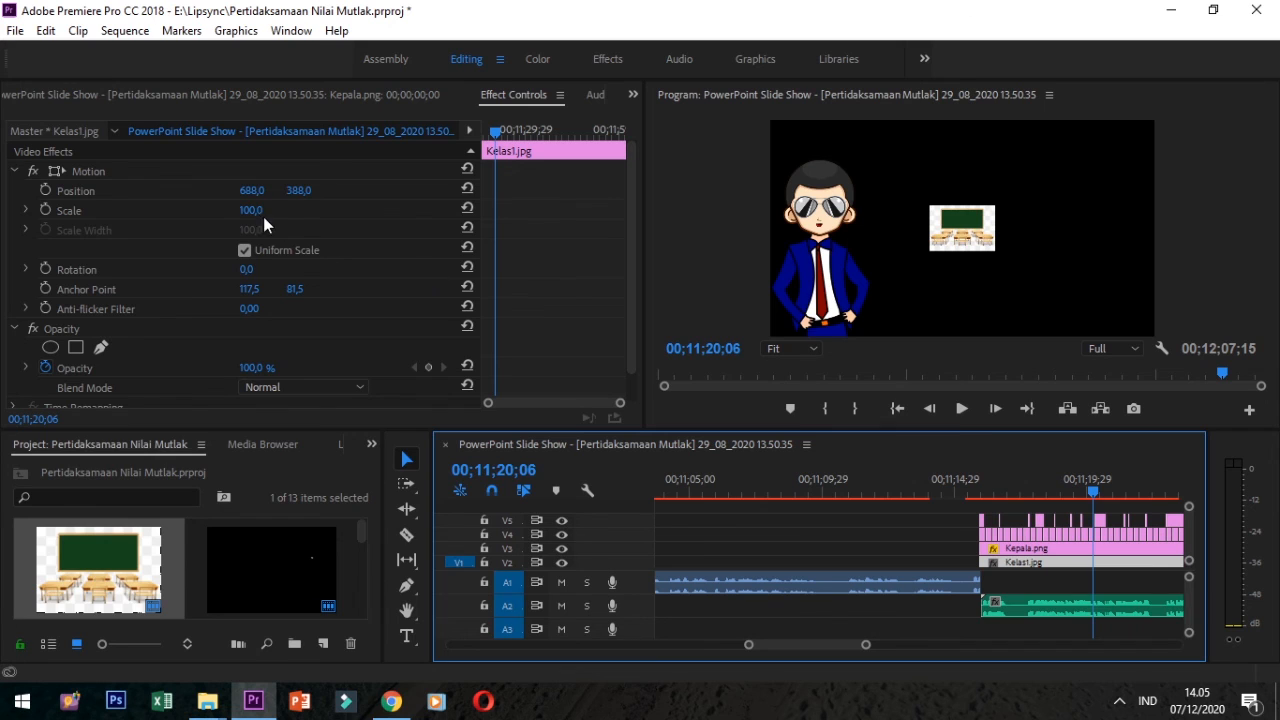
{"action": "left_click_drag", "start_coordinate": [263, 216], "coordinate": [744, 216]}
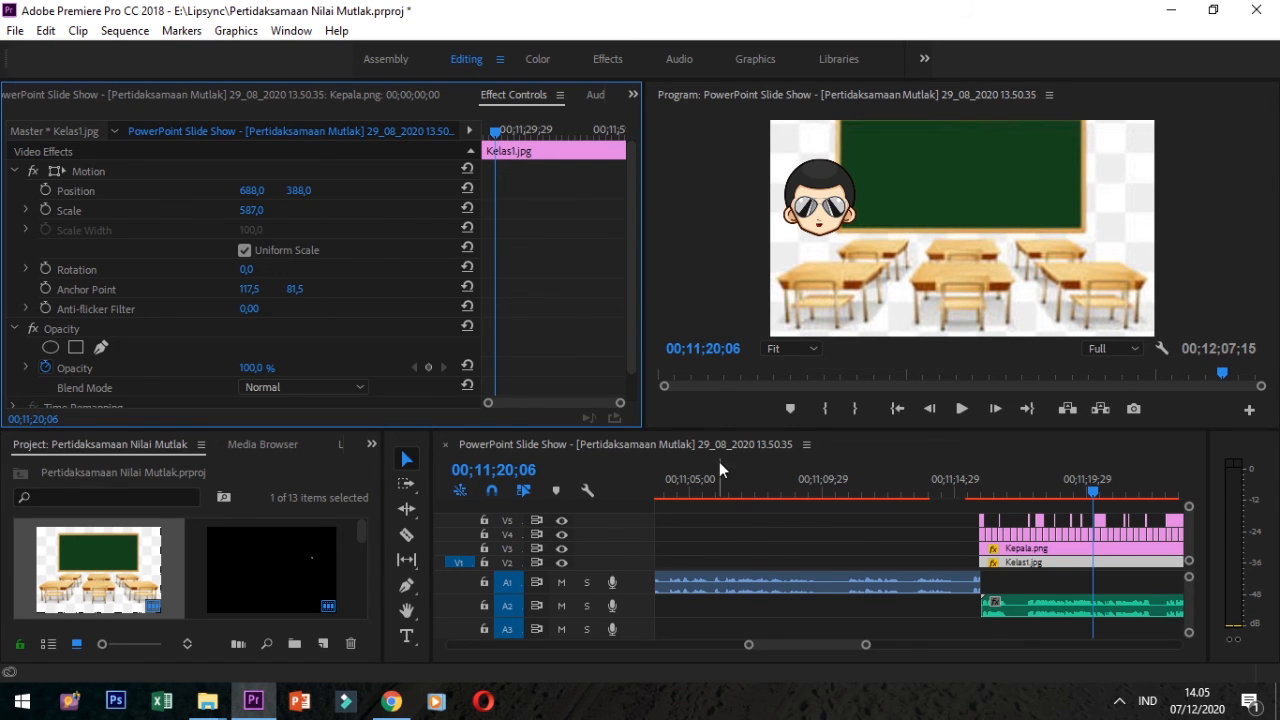
Enlarge the timeline to reveal V1 and scrub from the lesson's end into the closing to check how the clips are layered
{"action": "left_click_drag", "start_coordinate": [720, 430], "coordinate": [720, 354]}
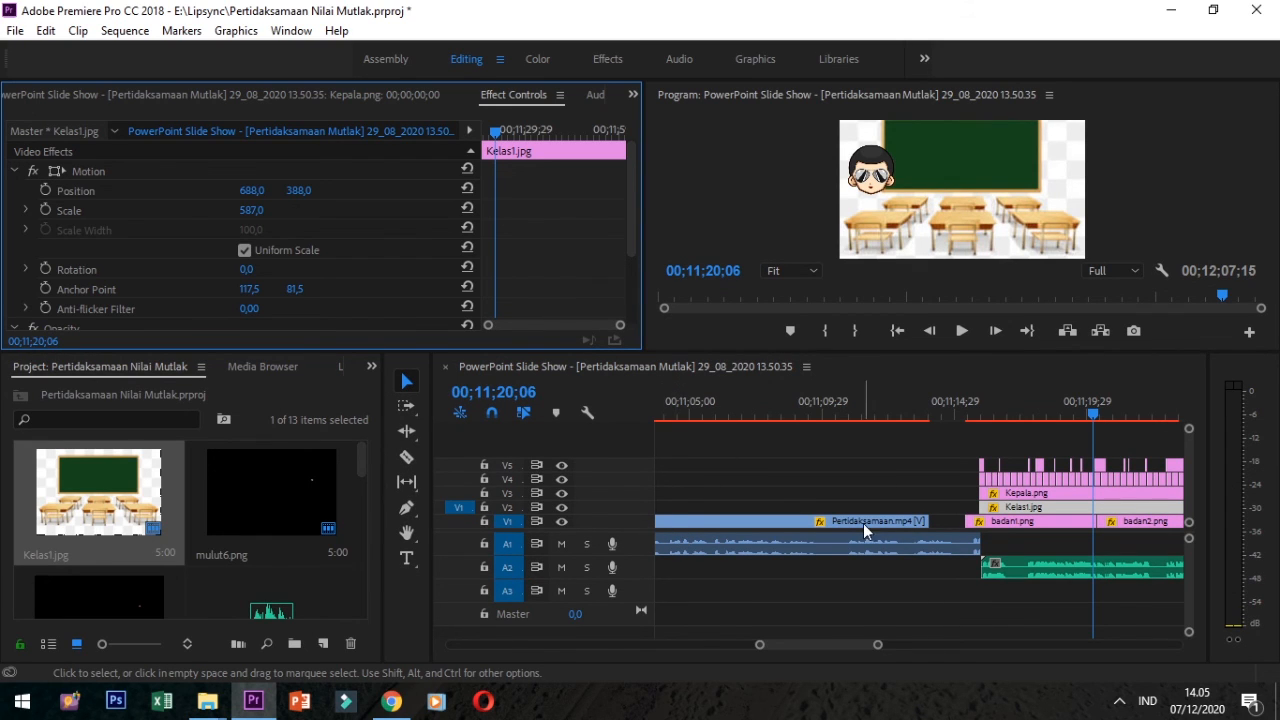
{"action": "left_click", "coordinate": [1030, 519]}
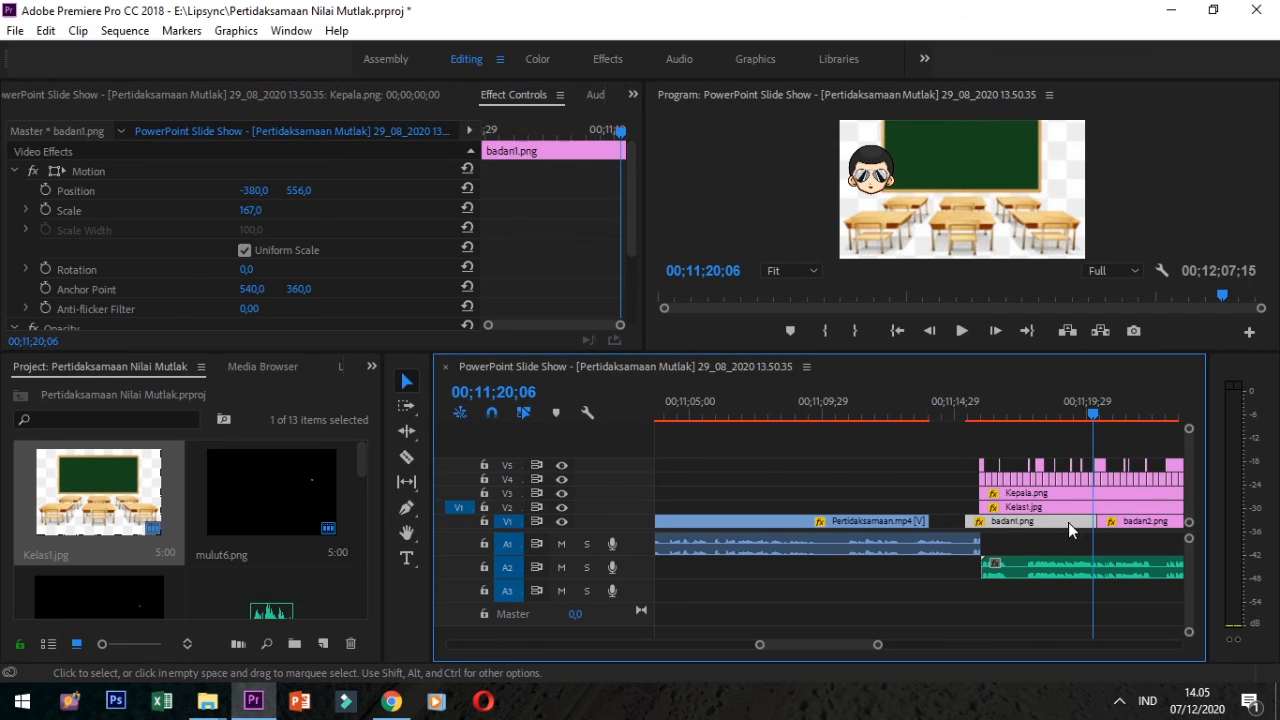
{"action": "left_click", "coordinate": [939, 472]}
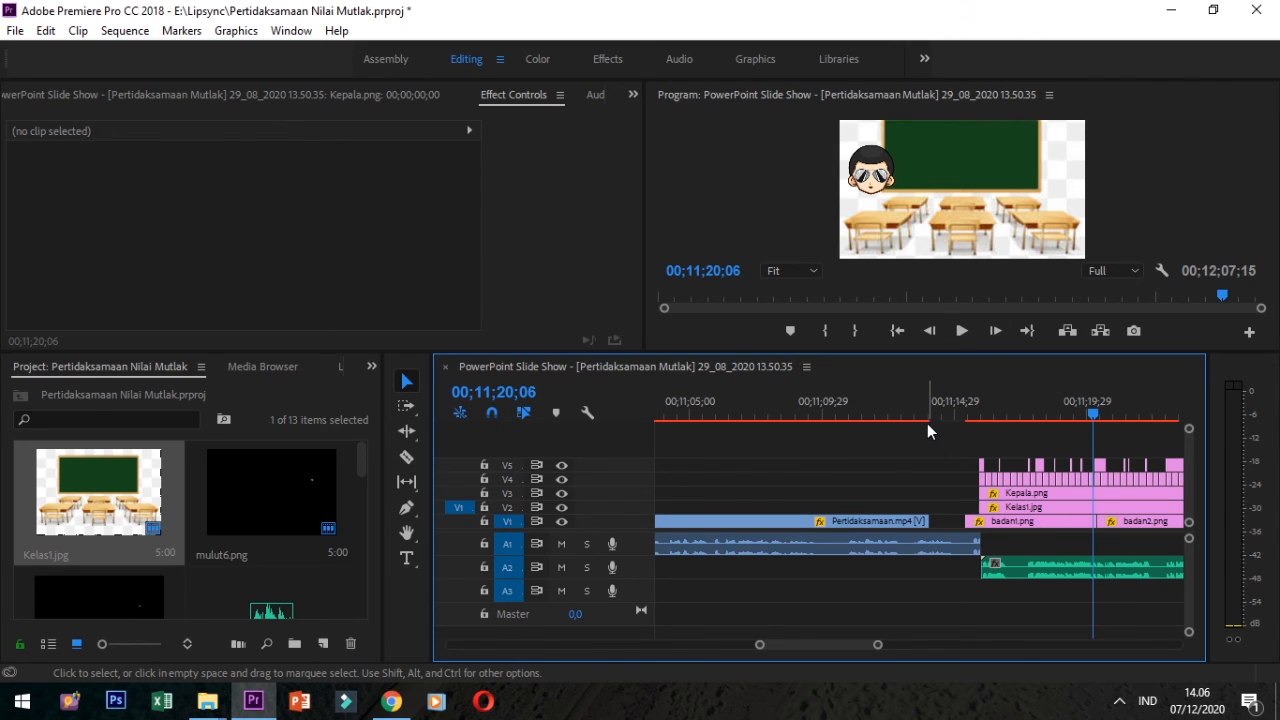
{"action": "left_click", "coordinate": [872, 411]}
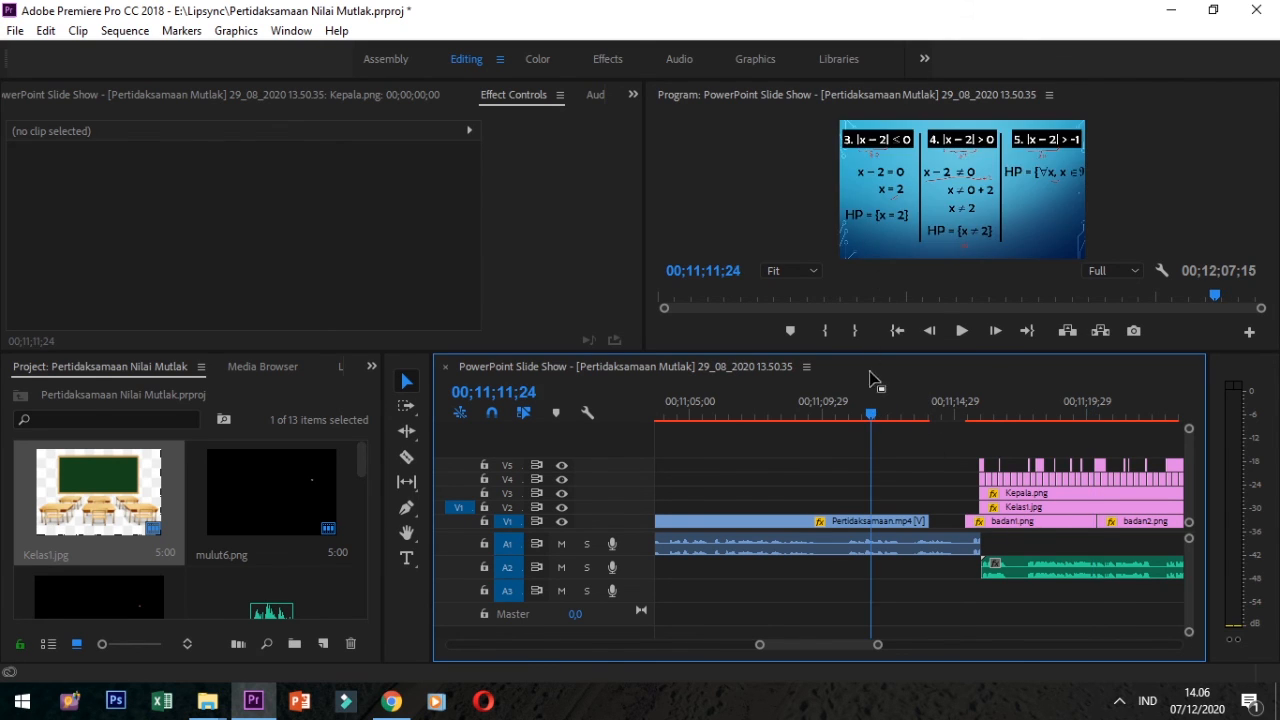
{"action": "left_click", "coordinate": [1007, 413]}
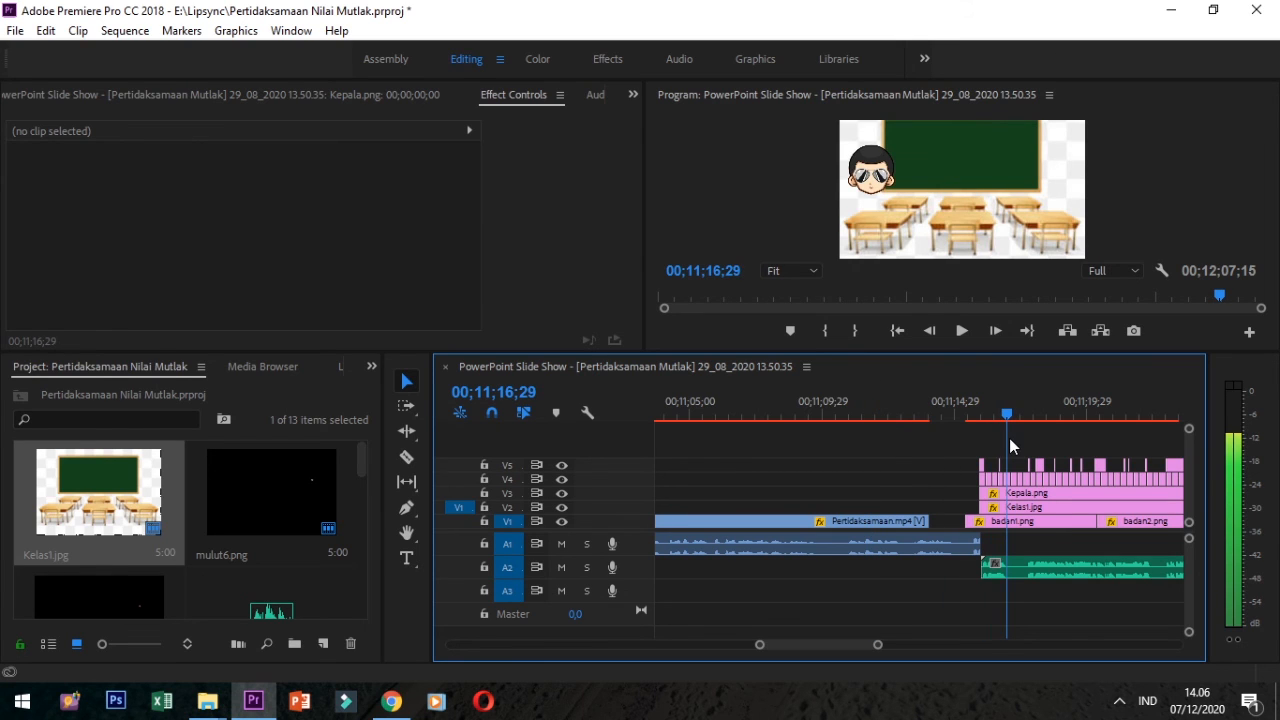
{"action": "left_click_drag", "start_coordinate": [1009, 438], "coordinate": [1160, 458]}
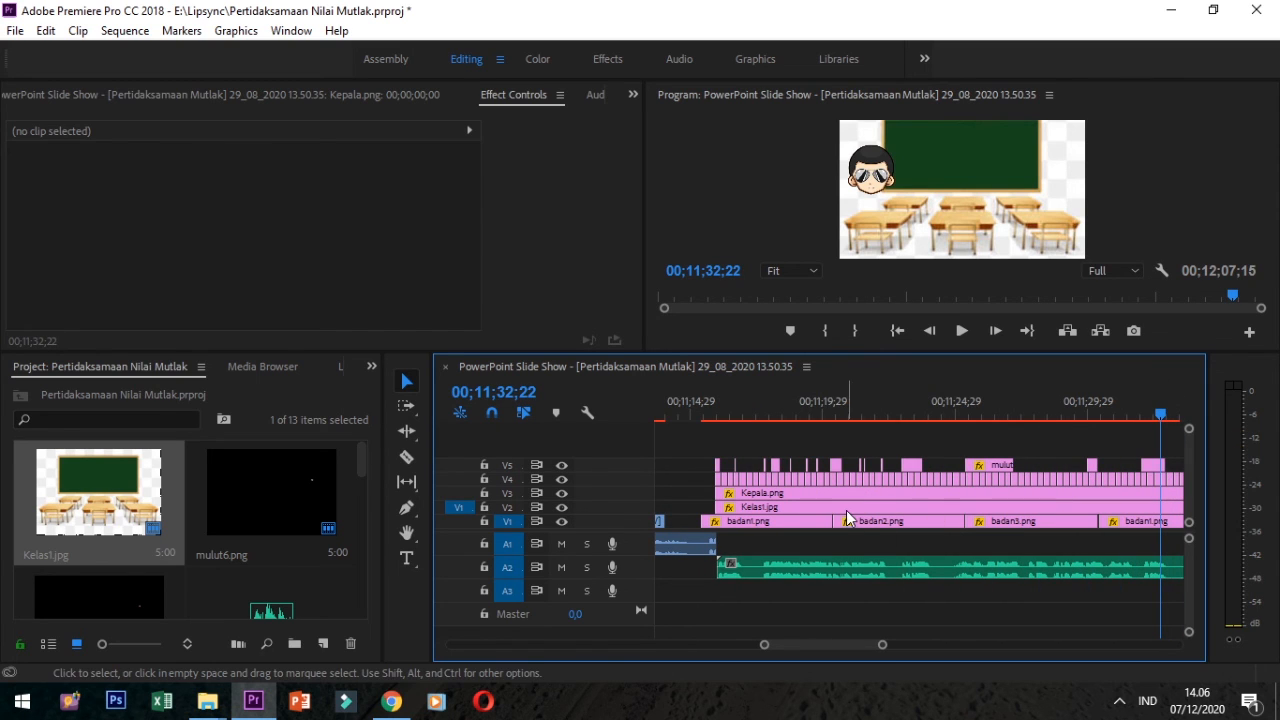
Delete the closing's Kelas1.jpg from V2 and raise all the closing's badan clips from V1 to V2
{"action": "left_click_drag", "start_coordinate": [842, 508], "coordinate": [1190, 518]}
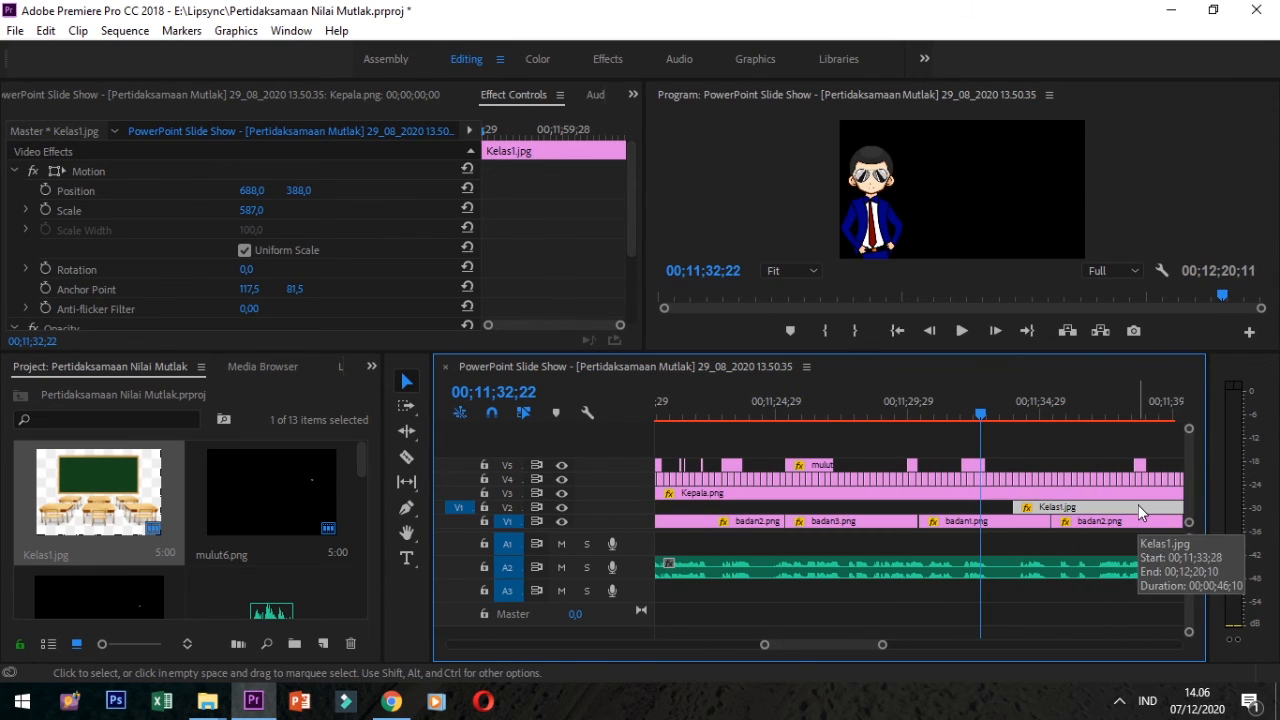
{"action": "key", "text": "Delete"}
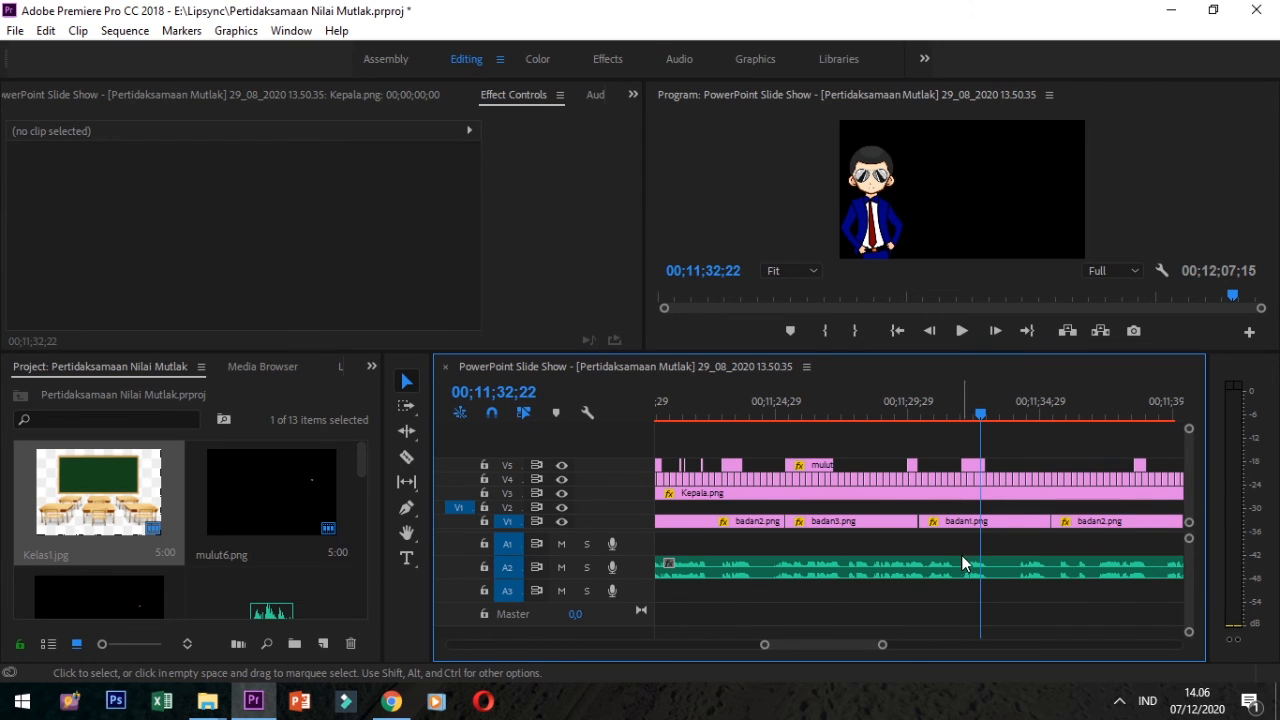
{"action": "left_click_drag", "start_coordinate": [880, 644], "coordinate": [925, 658]}
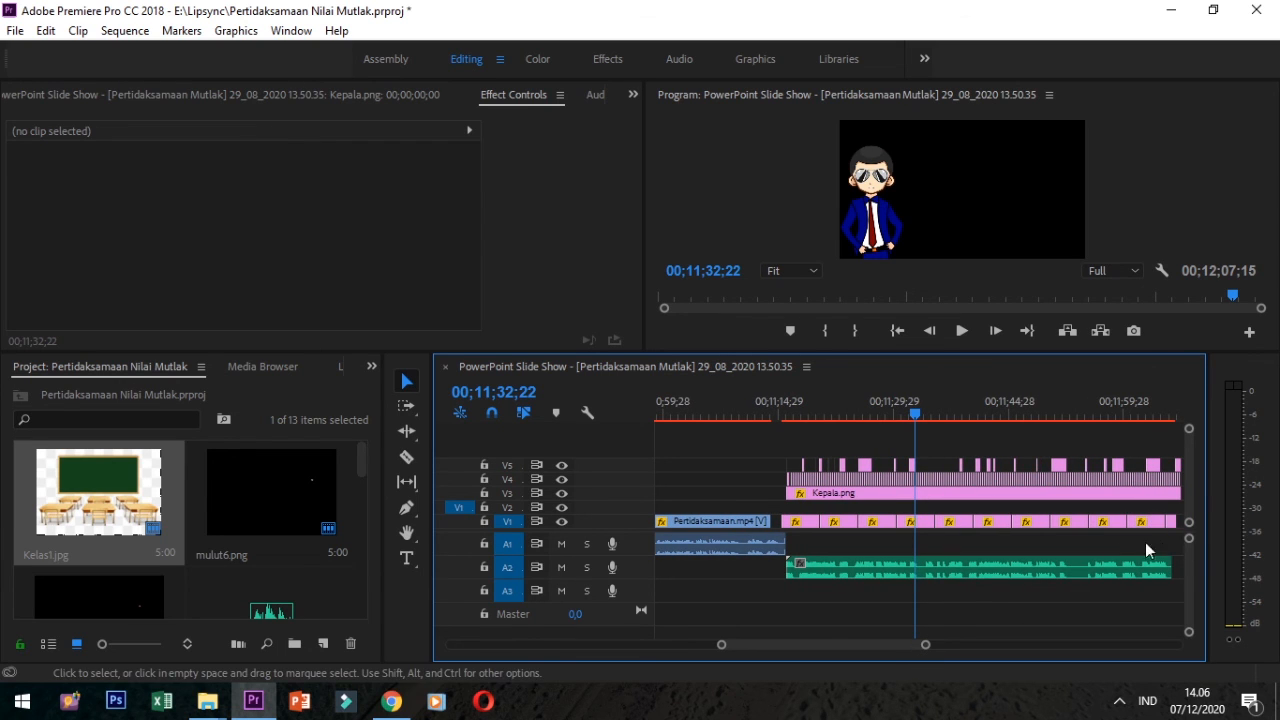
{"action": "left_click_drag", "start_coordinate": [926, 647], "coordinate": [946, 648]}
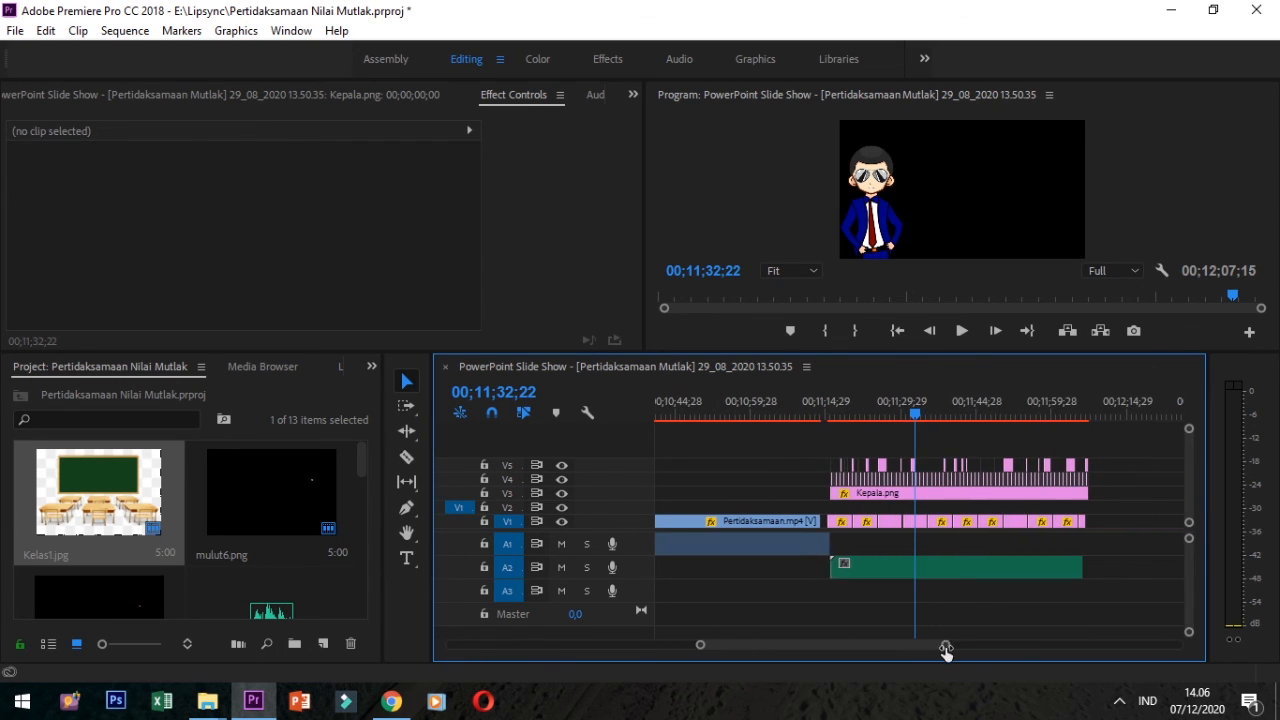
{"action": "left_click_drag", "start_coordinate": [1088, 545], "coordinate": [884, 512]}
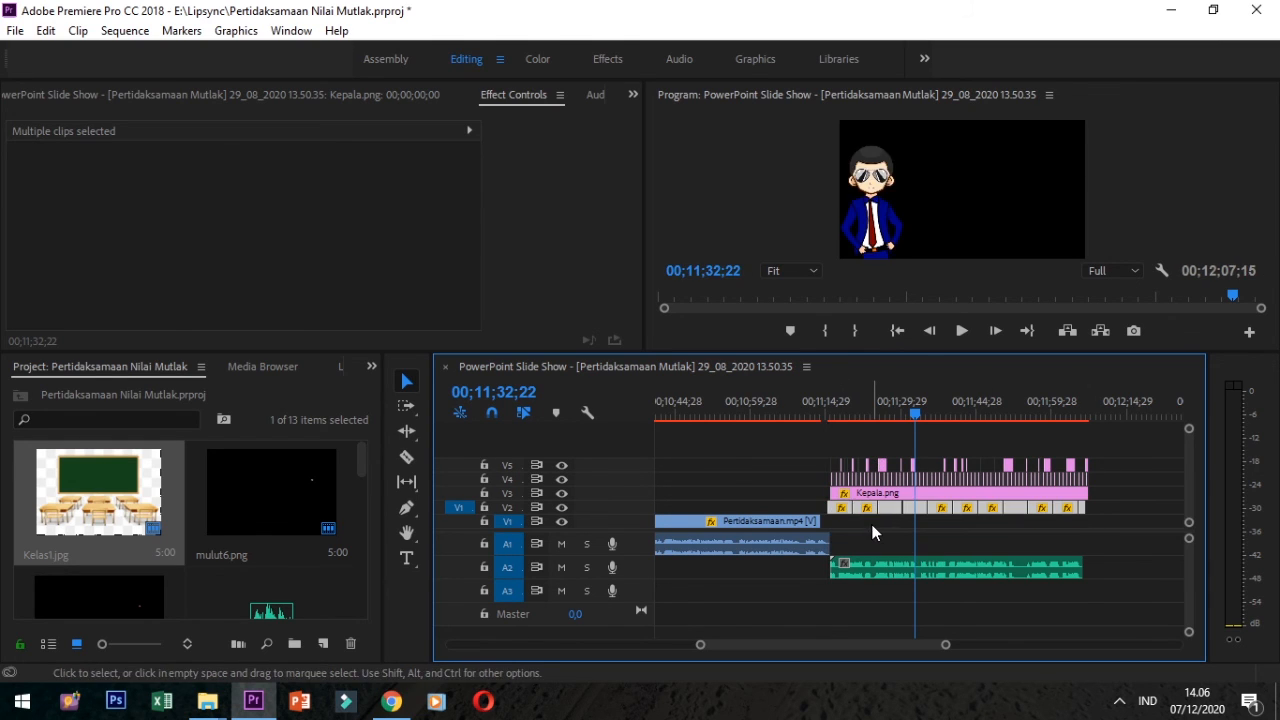
Place Kelas1.jpg on V1 along the full length of Closing.mp3, with scale 581 and vertical position 428
{"action": "left_click_drag", "start_coordinate": [140, 497], "coordinate": [1078, 537]}
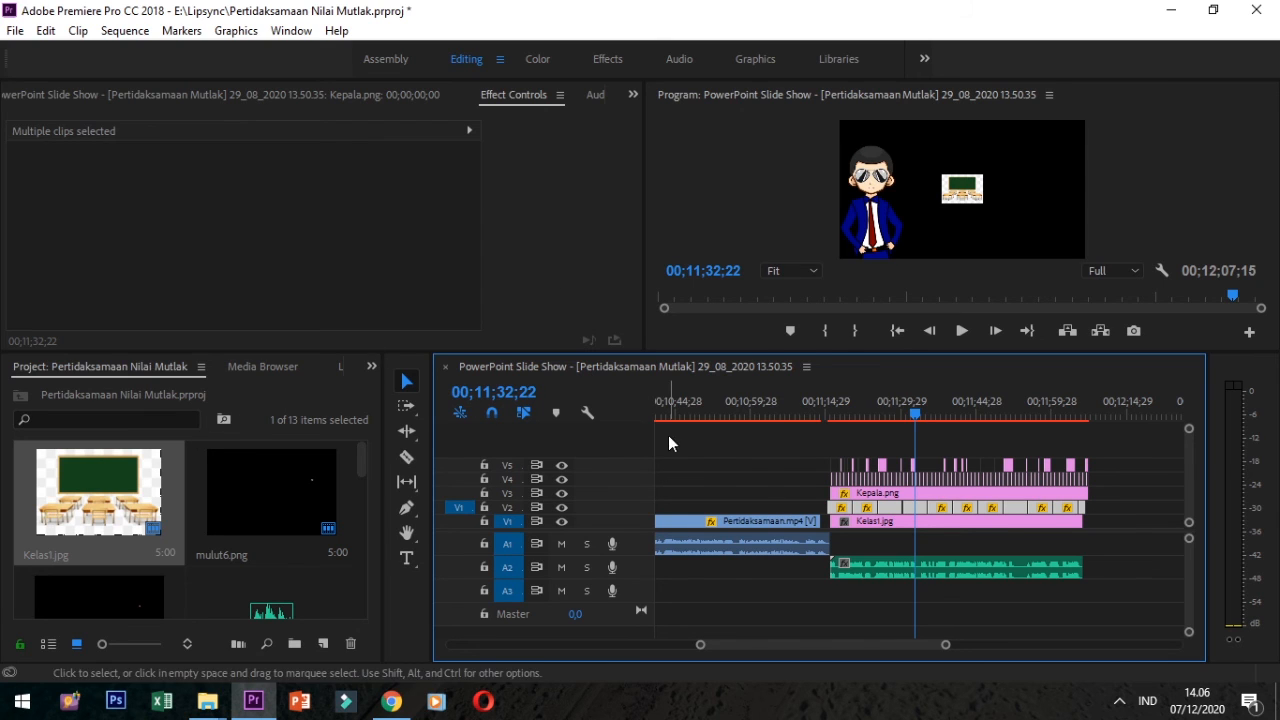
{"action": "left_click", "coordinate": [959, 522]}
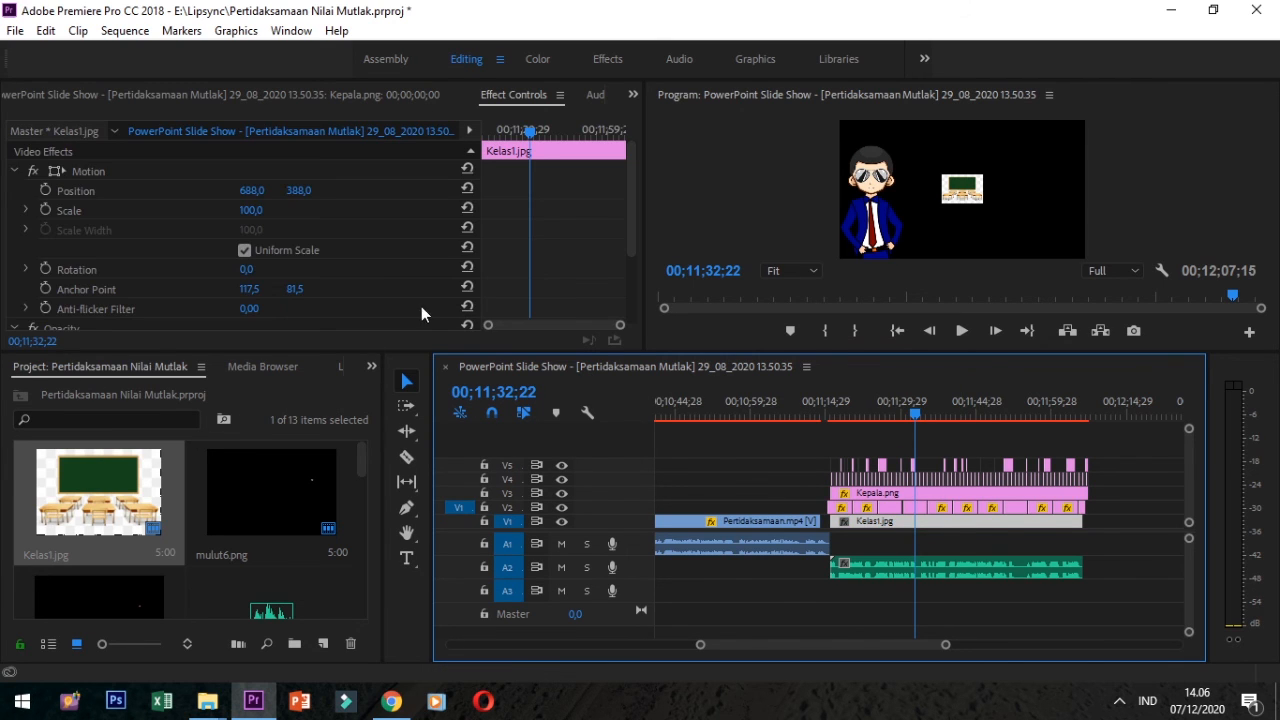
{"action": "left_click_drag", "start_coordinate": [240, 217], "coordinate": [721, 217]}
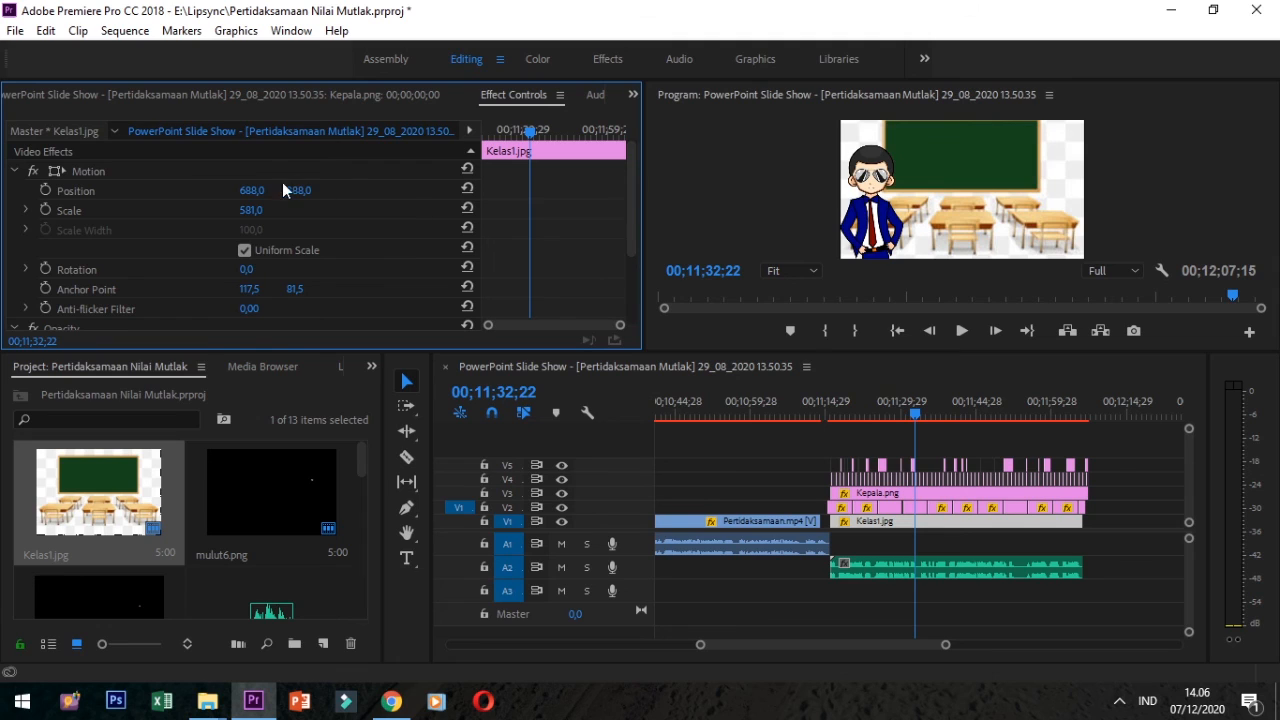
{"action": "left_click_drag", "start_coordinate": [298, 190], "coordinate": [338, 190]}
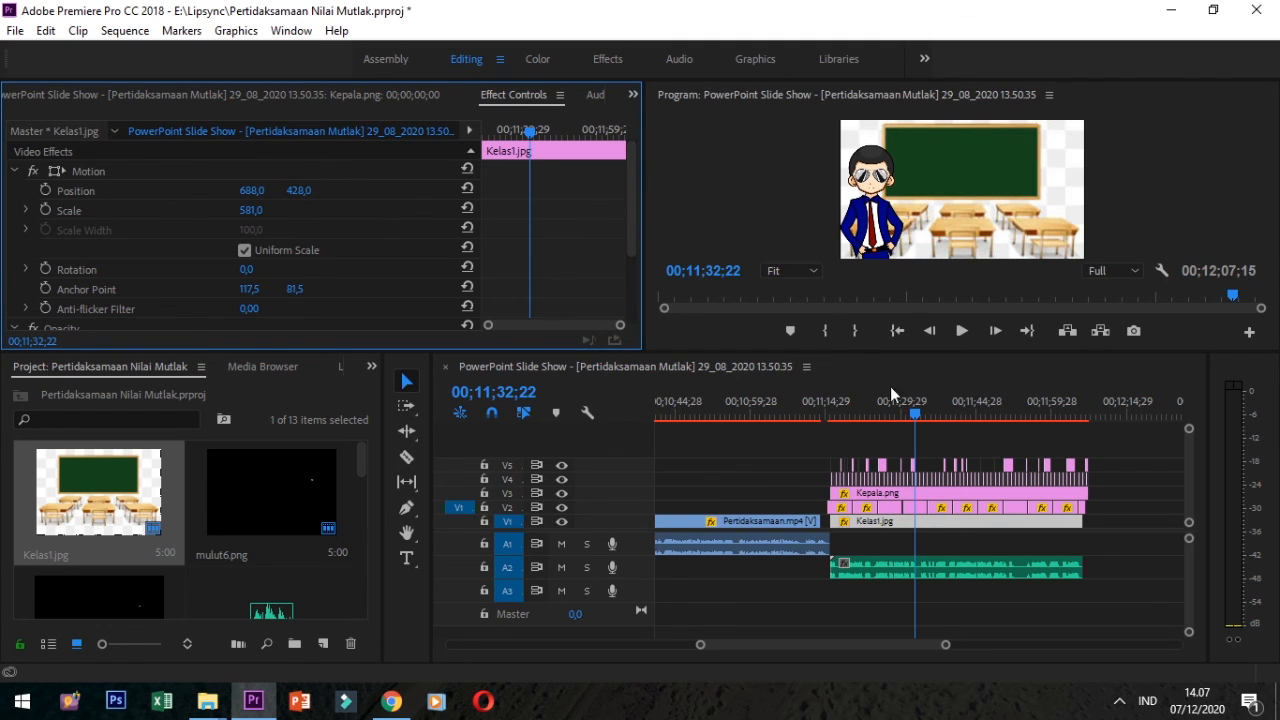
Play back the start of the closing to check the teacher against the classroom background
{"action": "left_click_drag", "start_coordinate": [918, 420], "coordinate": [848, 420]}
{"action": "left_click", "coordinate": [962, 331]}
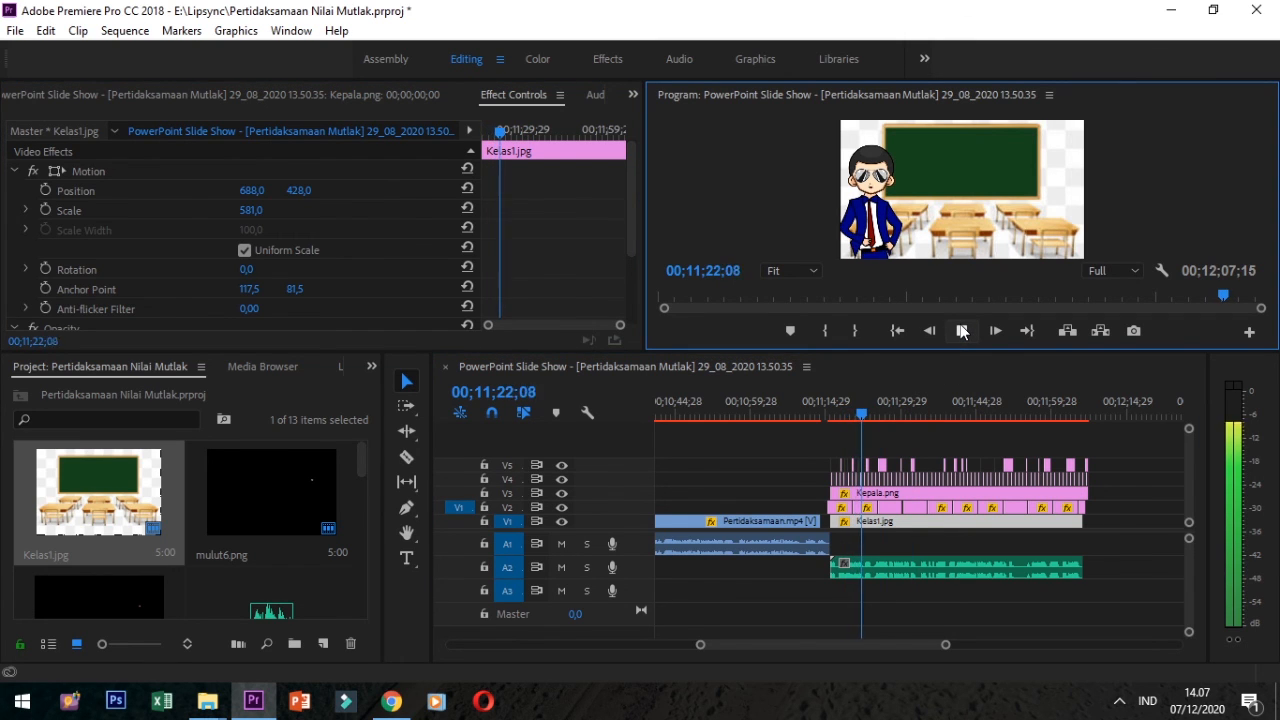
{"action": "left_click", "coordinate": [962, 331]}
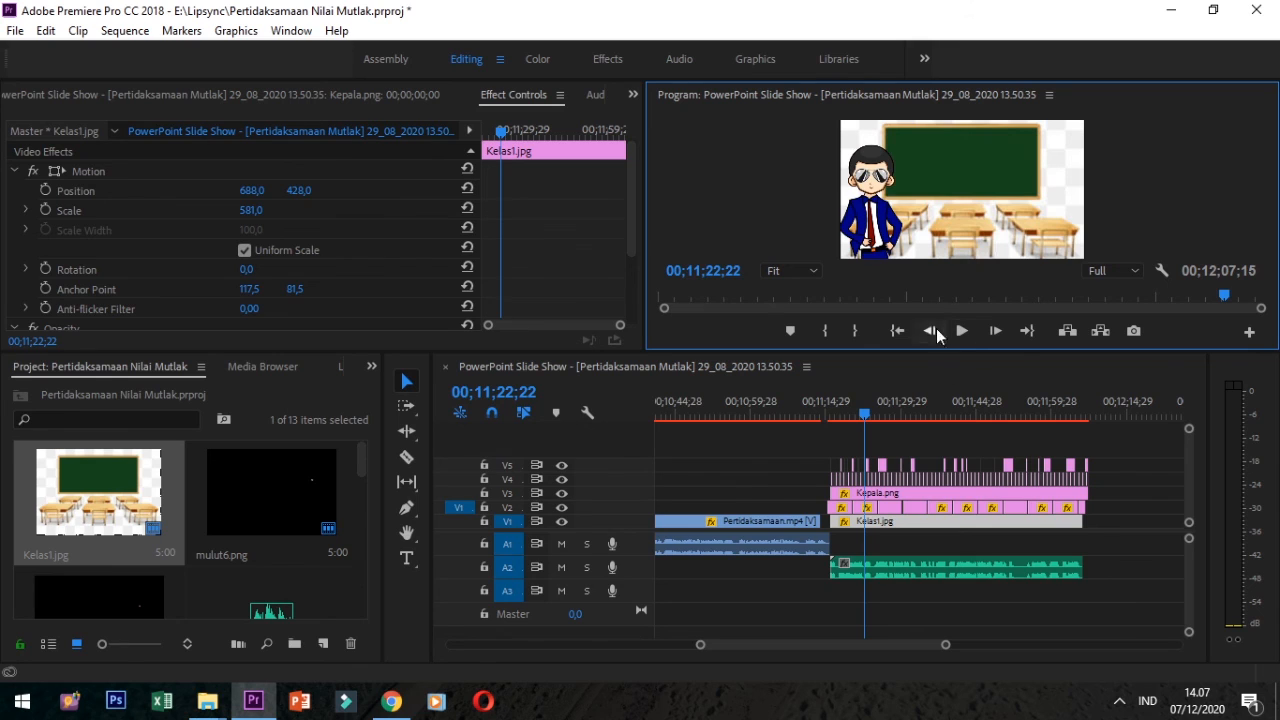
Preview the opening from the sequence start, near its end, and across the cut into Pertidaksamaan.mp4
{"action": "left_click", "coordinate": [958, 332]}
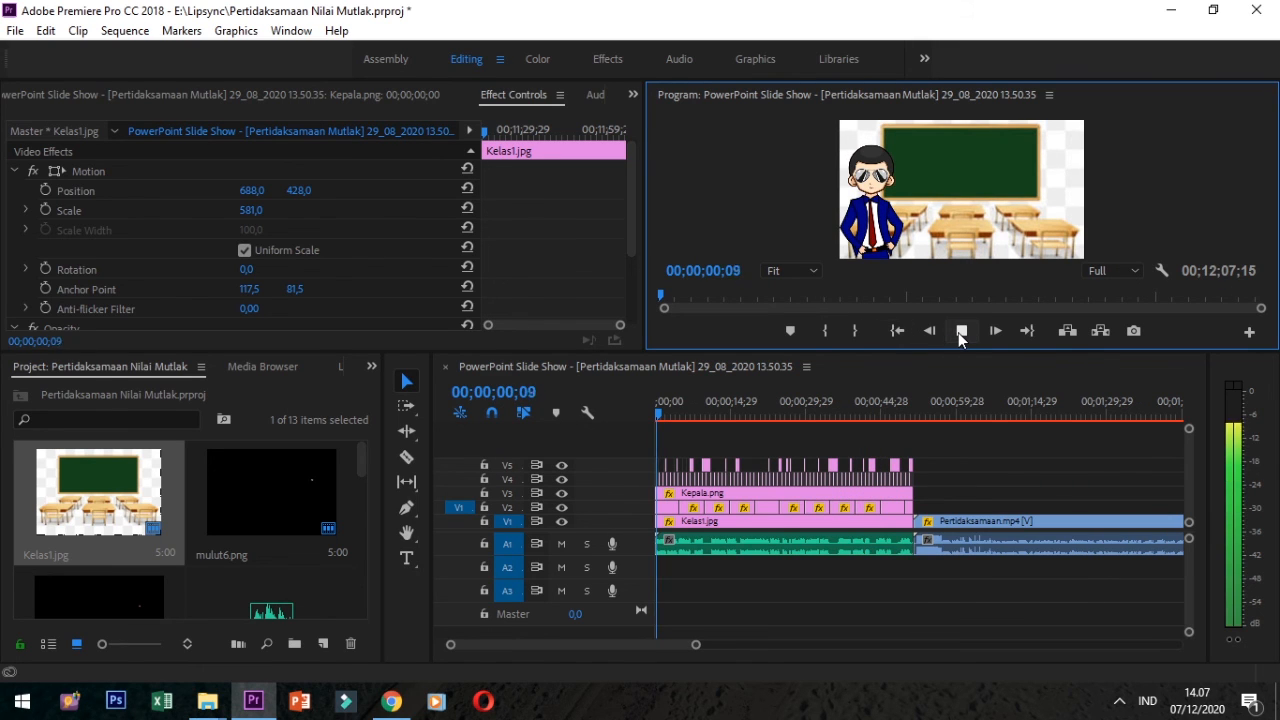
{"action": "left_click", "coordinate": [866, 414]}
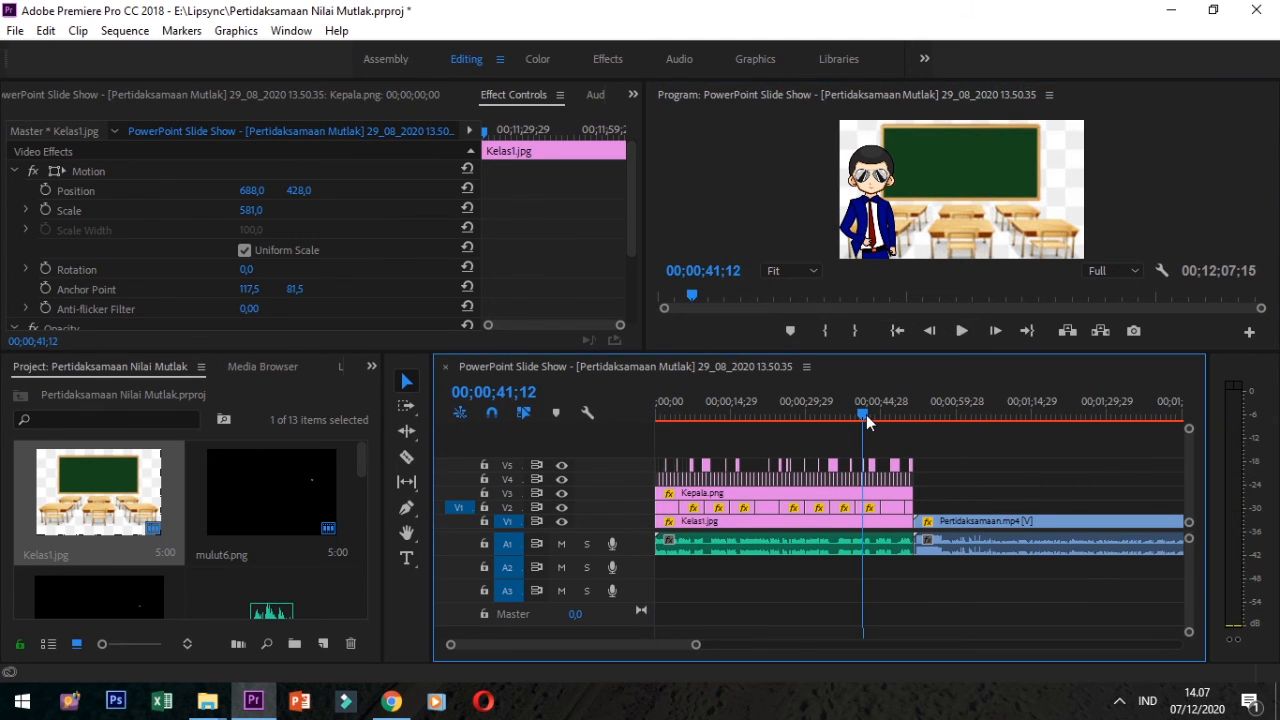
{"action": "left_click", "coordinate": [962, 331]}
{"action": "left_click_drag", "start_coordinate": [865, 414], "coordinate": [905, 407]}
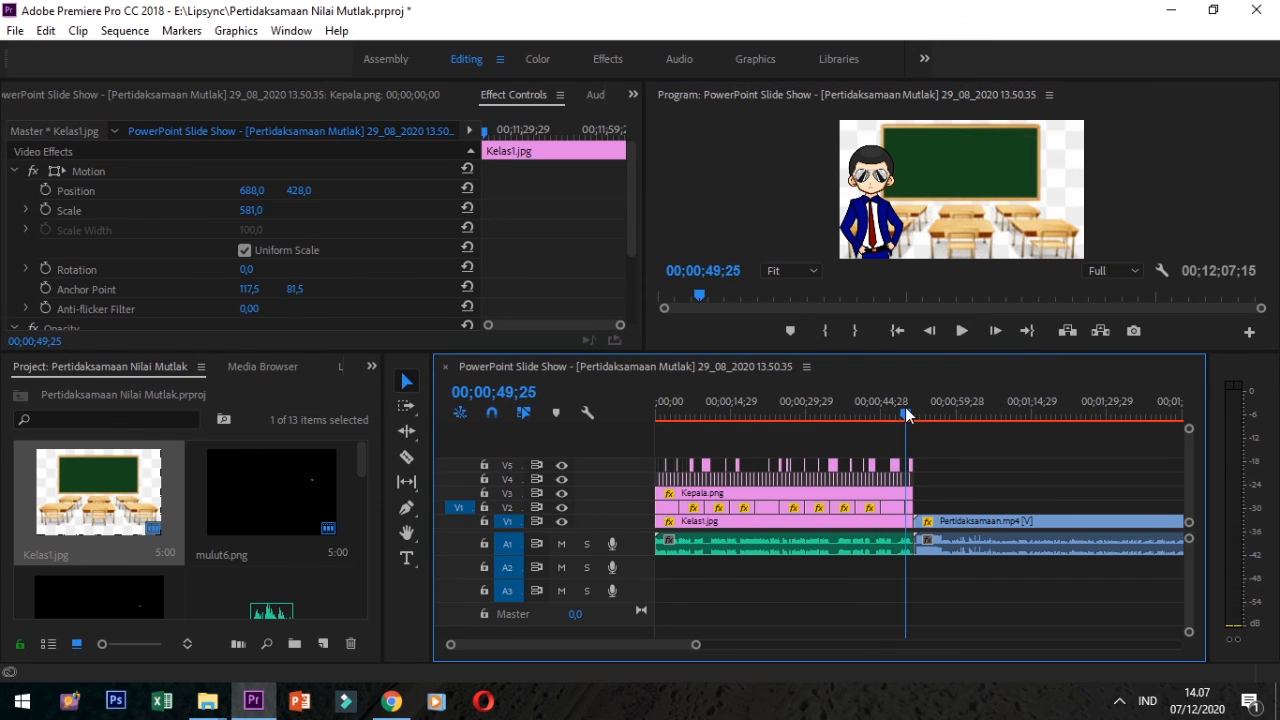
{"action": "left_click", "coordinate": [967, 330]}
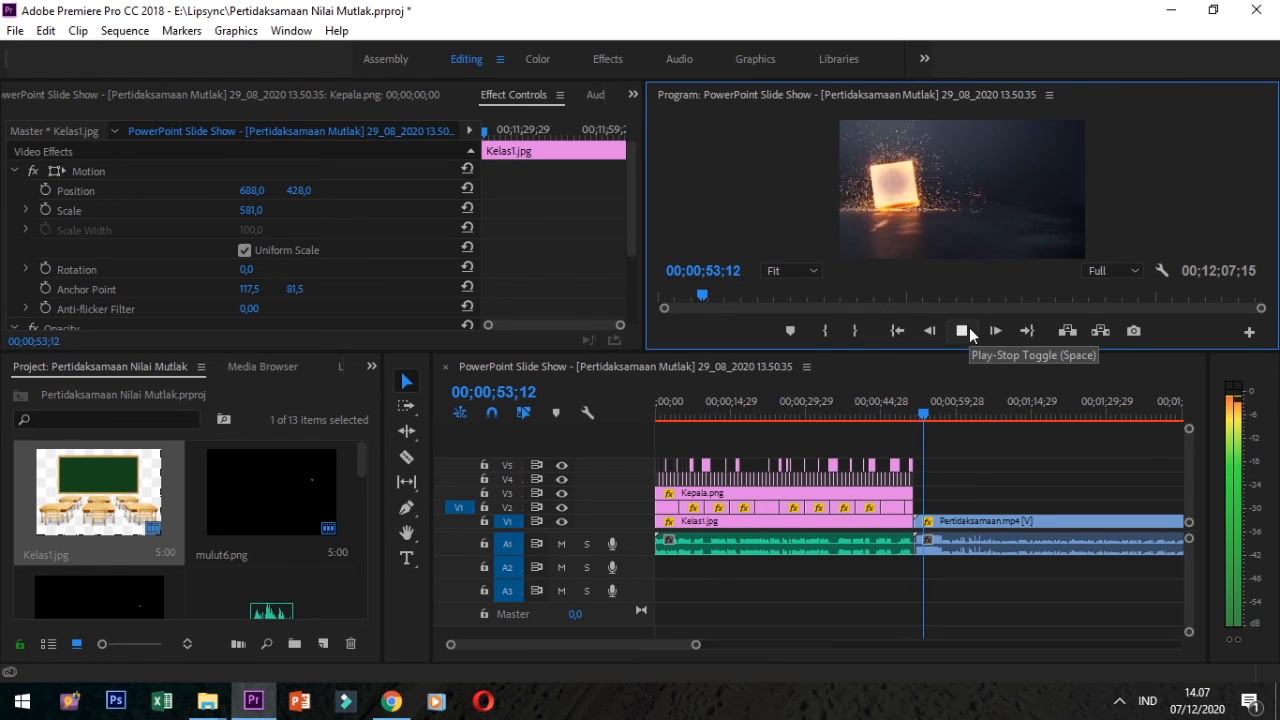
{"action": "left_click", "coordinate": [969, 328]}
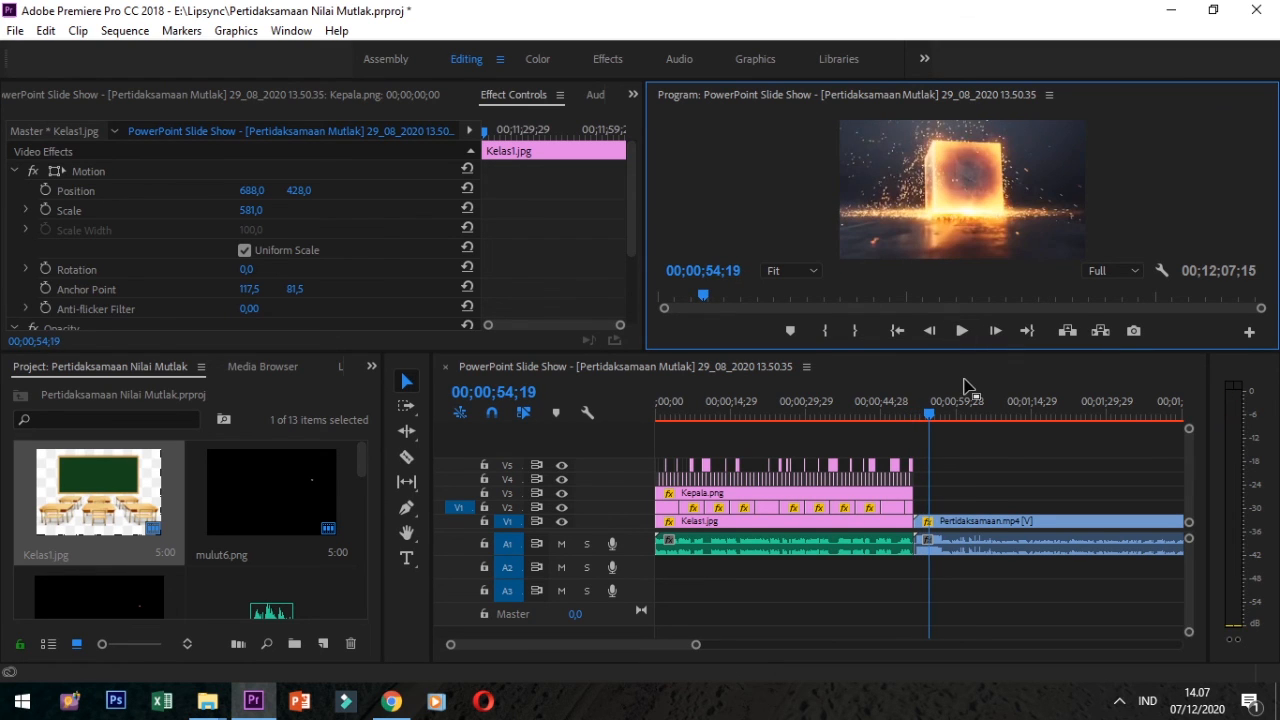